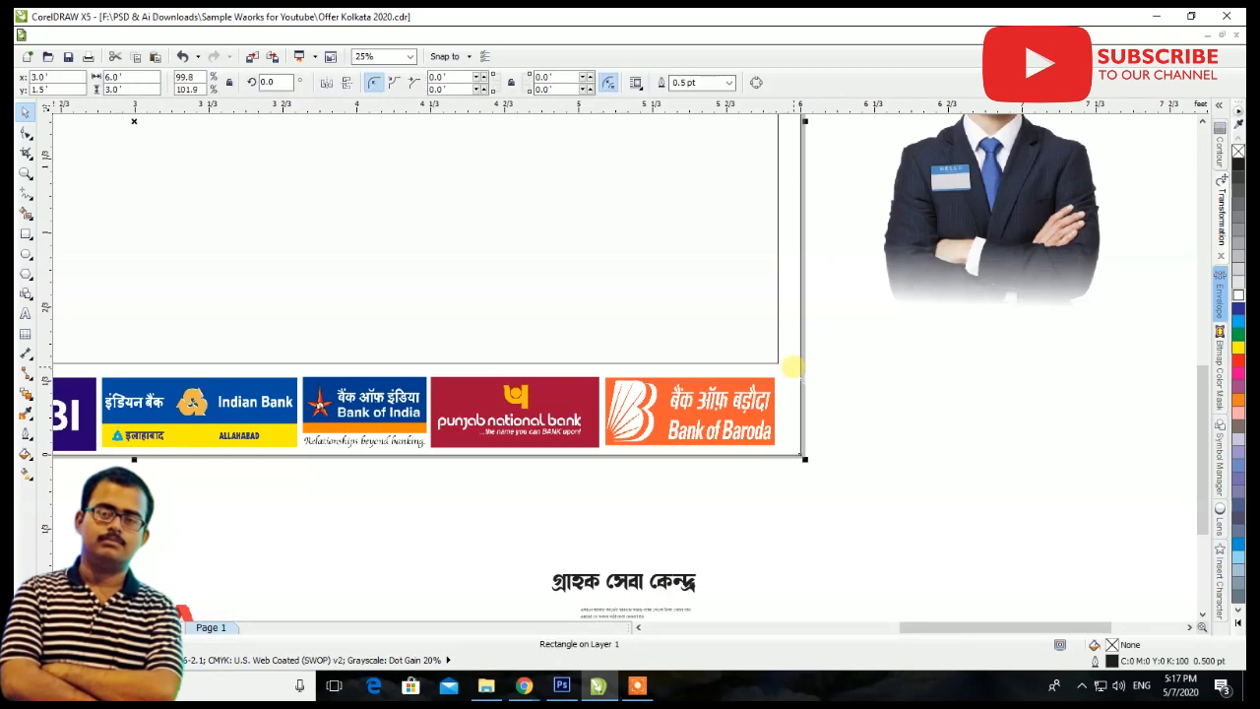
Fill the outer banner rectangle with purple C:40 M:100 Y:0 K:0 and deselect it
left_click(1236, 614)
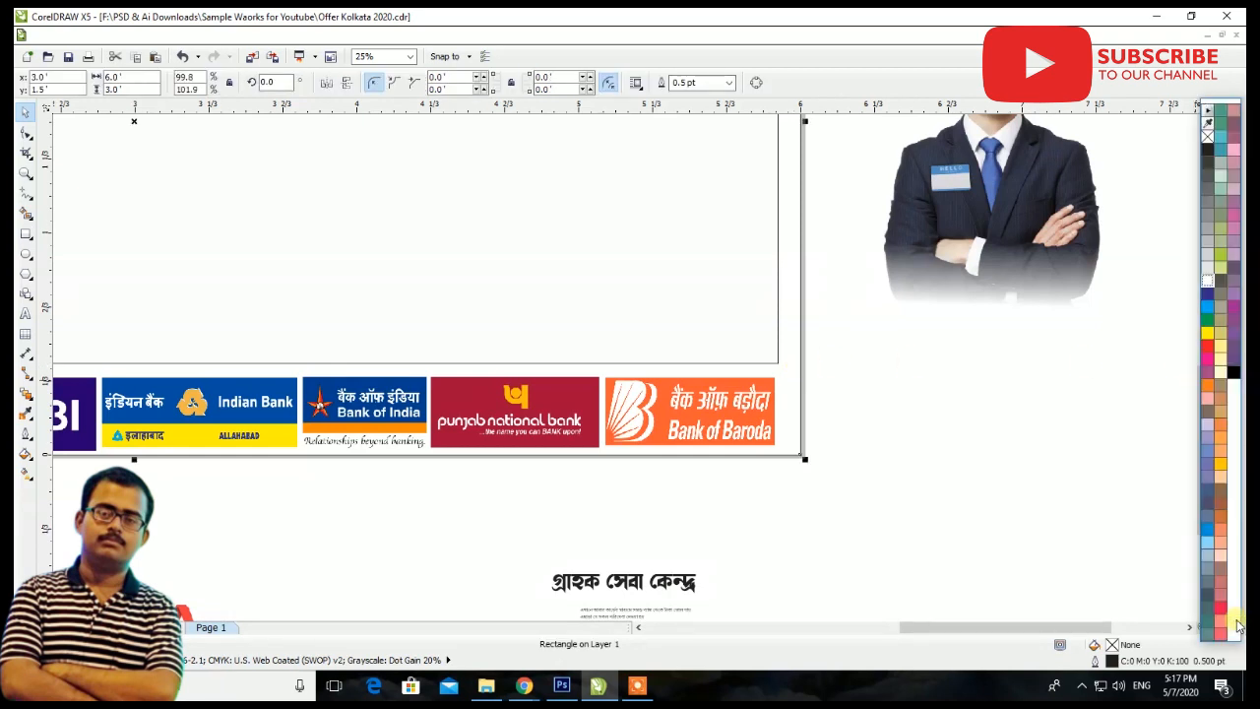
left_click(1232, 315)
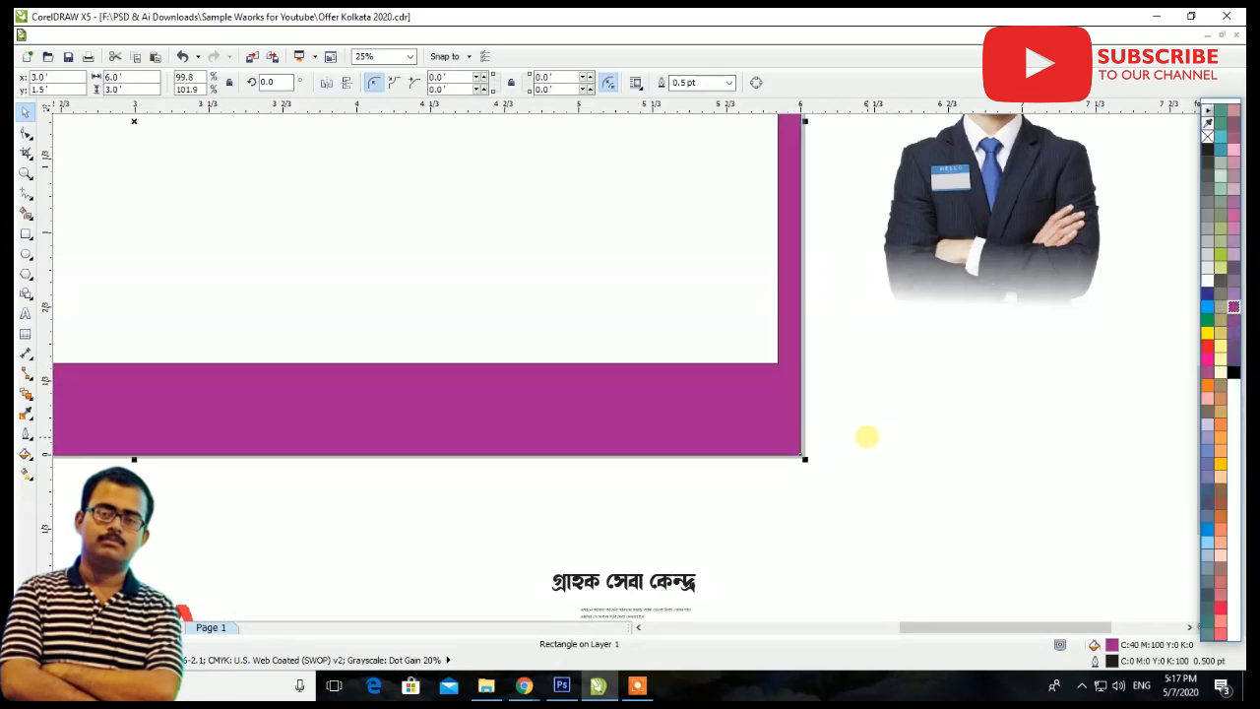
scroll(877, 448, "down", 1)
key("Escape")
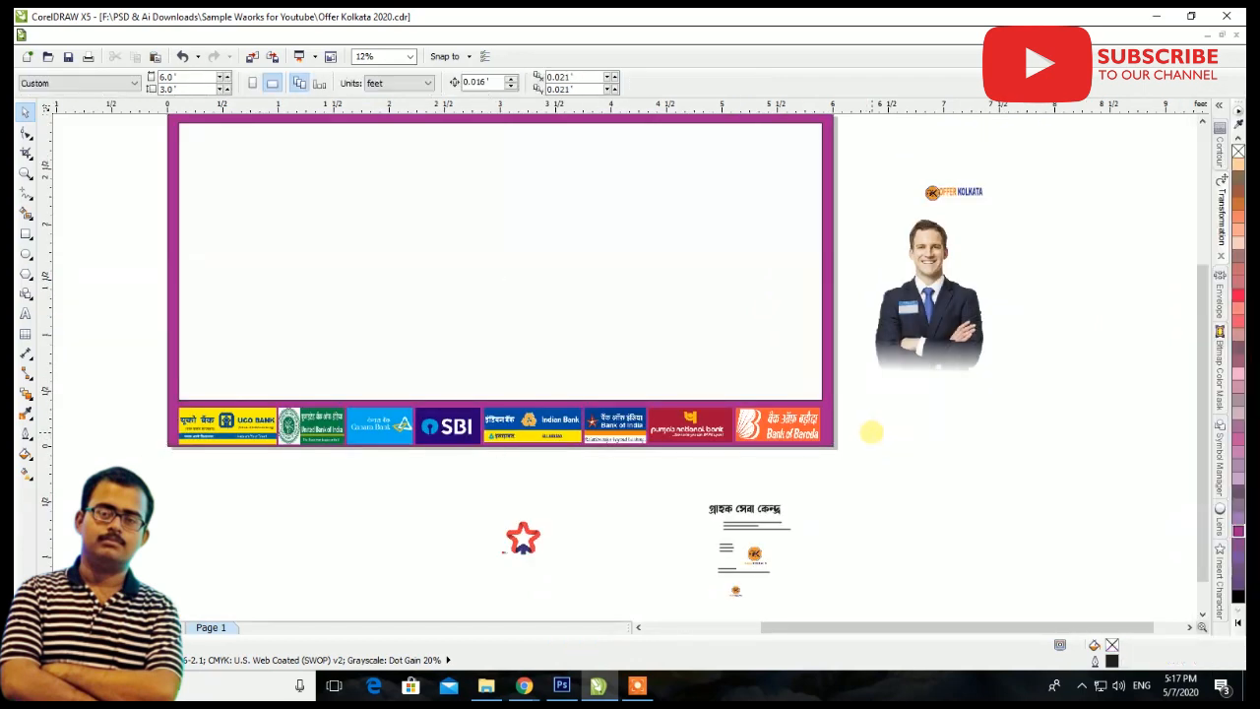
Group the row of eight bank logos and stretch the group upward to about 0.368' tall
left_click_drag(853, 373, 128, 490)
key("ctrl+g")
scroll(117, 429, "up", 2)
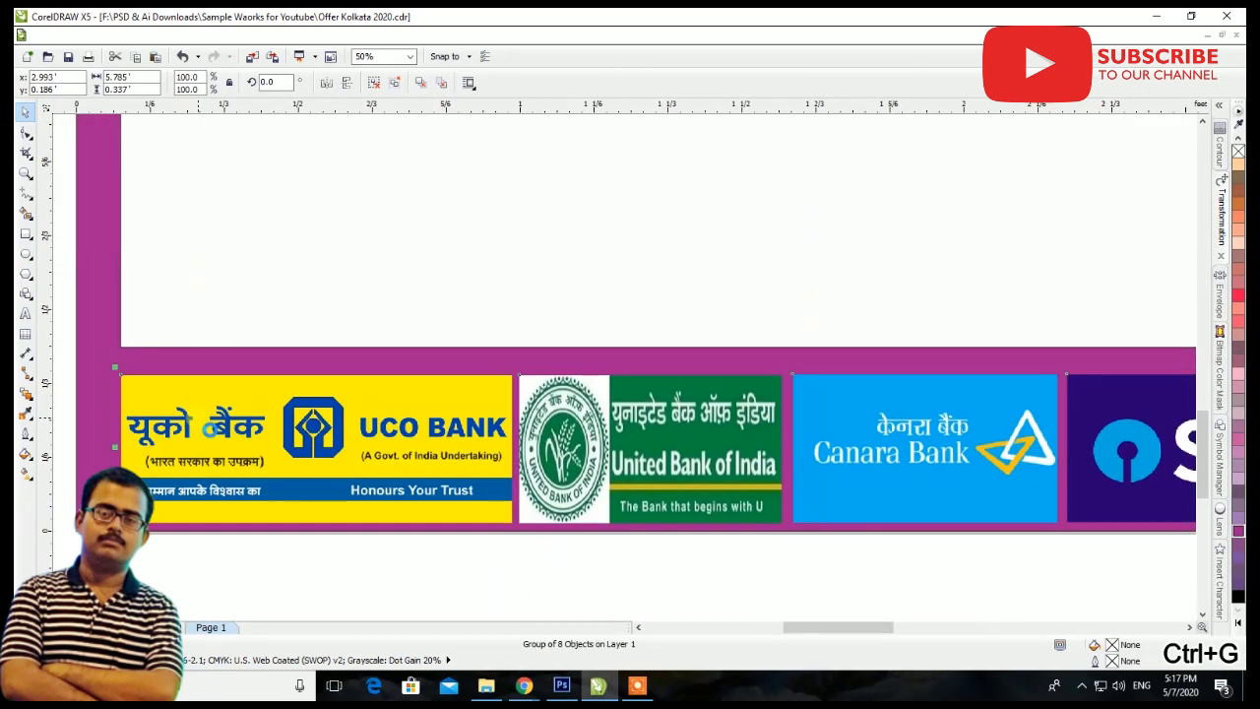
scroll(677, 396, "down", 1)
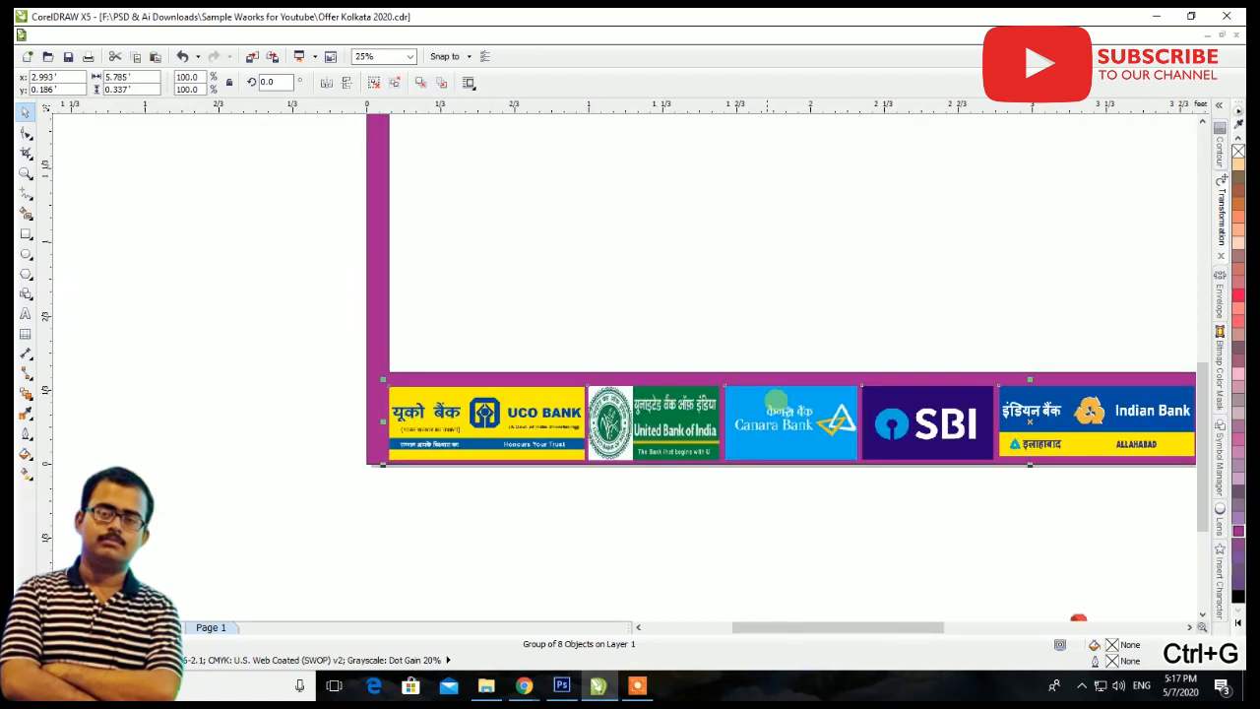
scroll(1079, 387, "up", 1)
scroll(1041, 381, "up", 1)
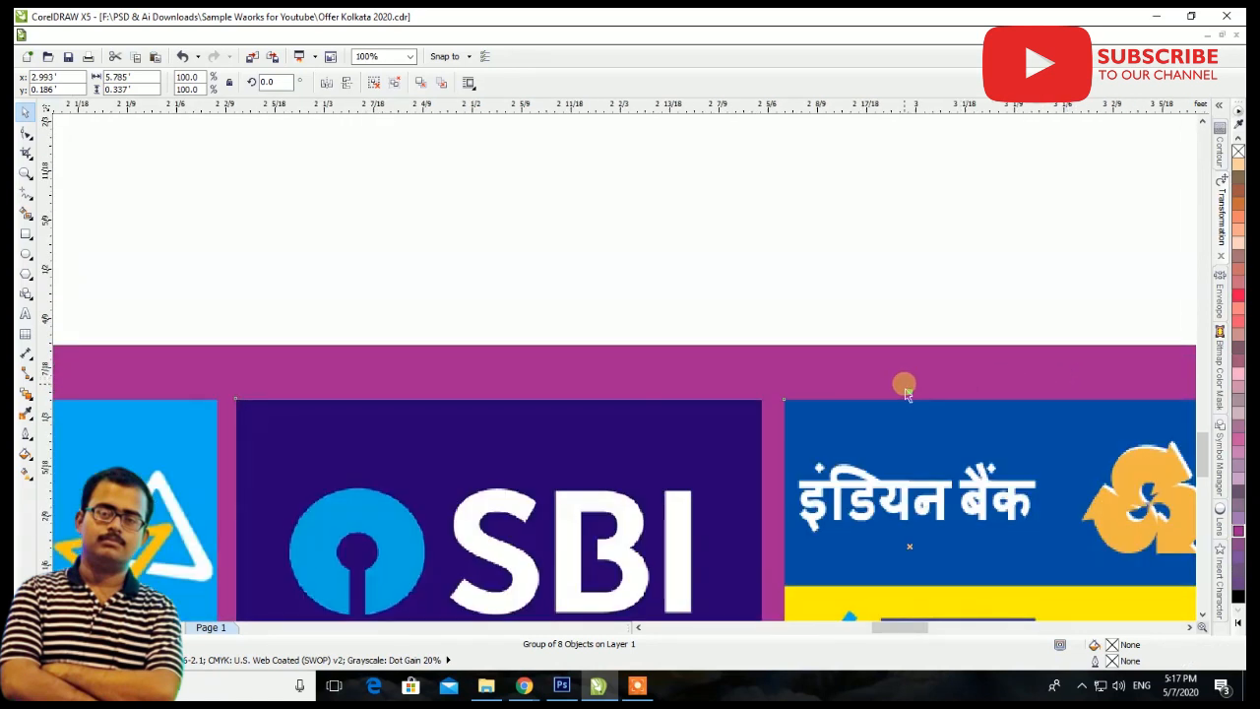
scroll(911, 396, "down", 4)
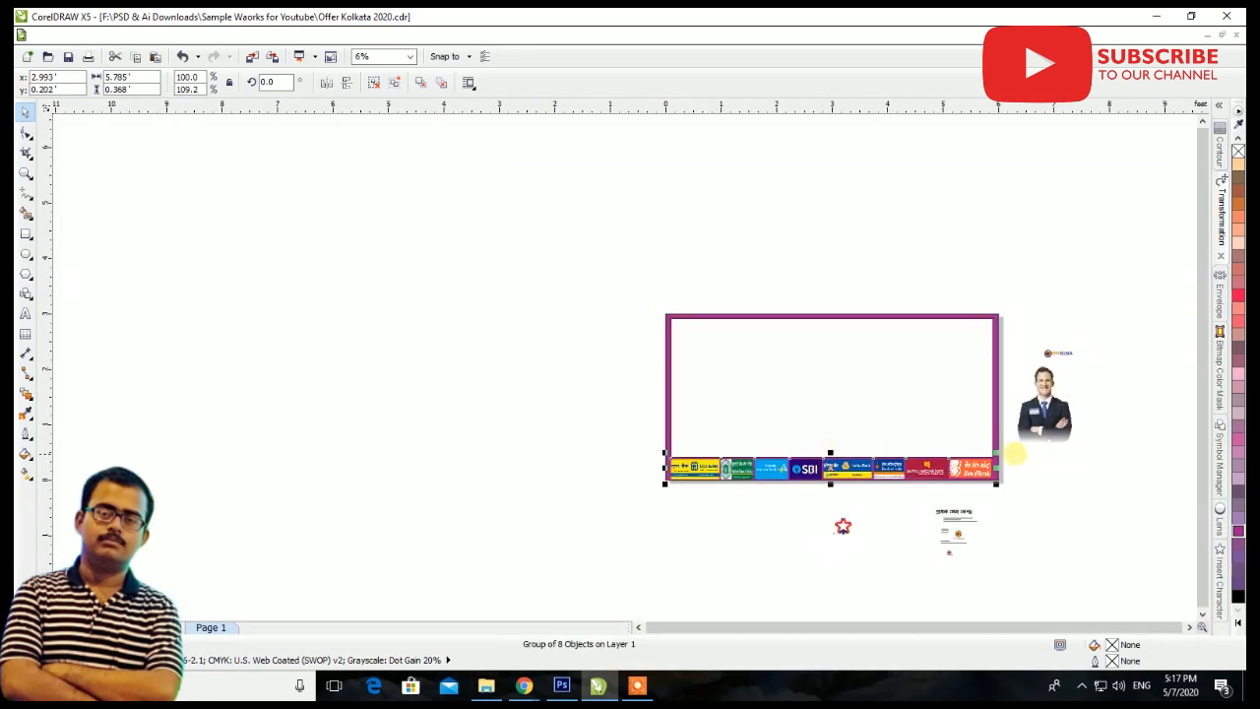
left_click(1015, 454)
scroll(1044, 464, "up", 1)
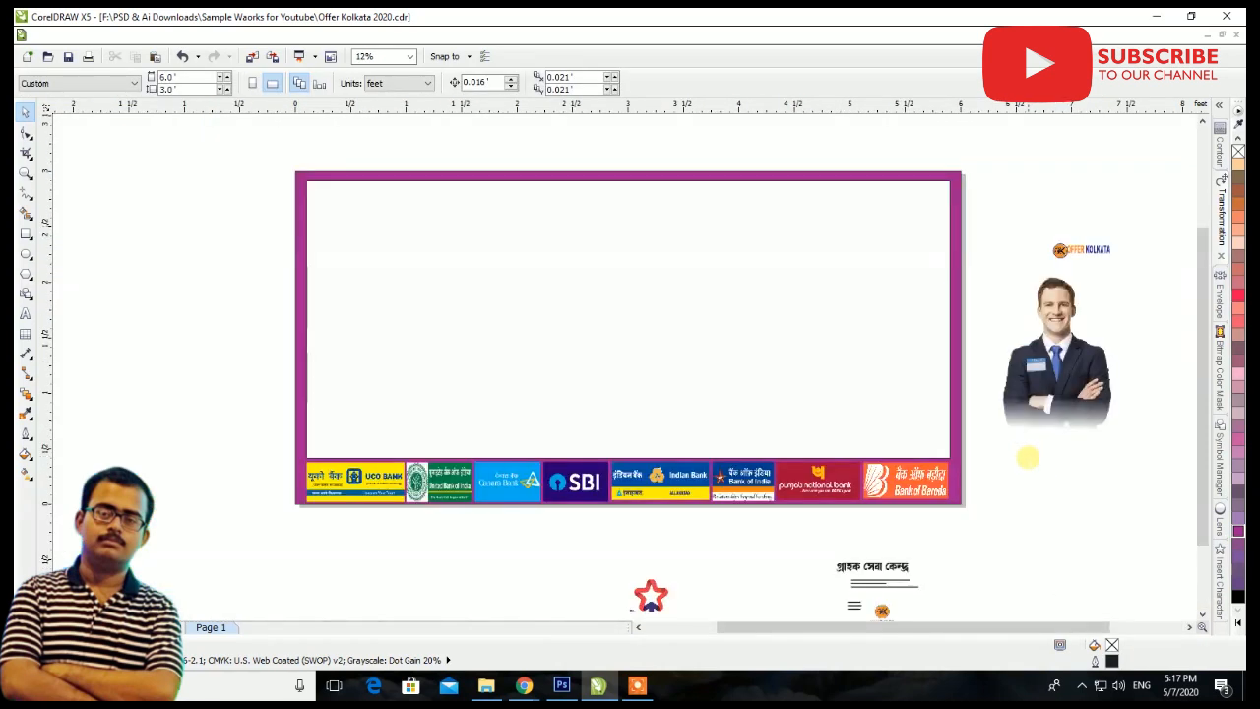
Import the "Pngtree—geometric abstraction banner_441613" image from Downloads and place it in the upper part of the banner's white inner panel
scroll(822, 466, "up", 1)
scroll(525, 492, "down", 1)
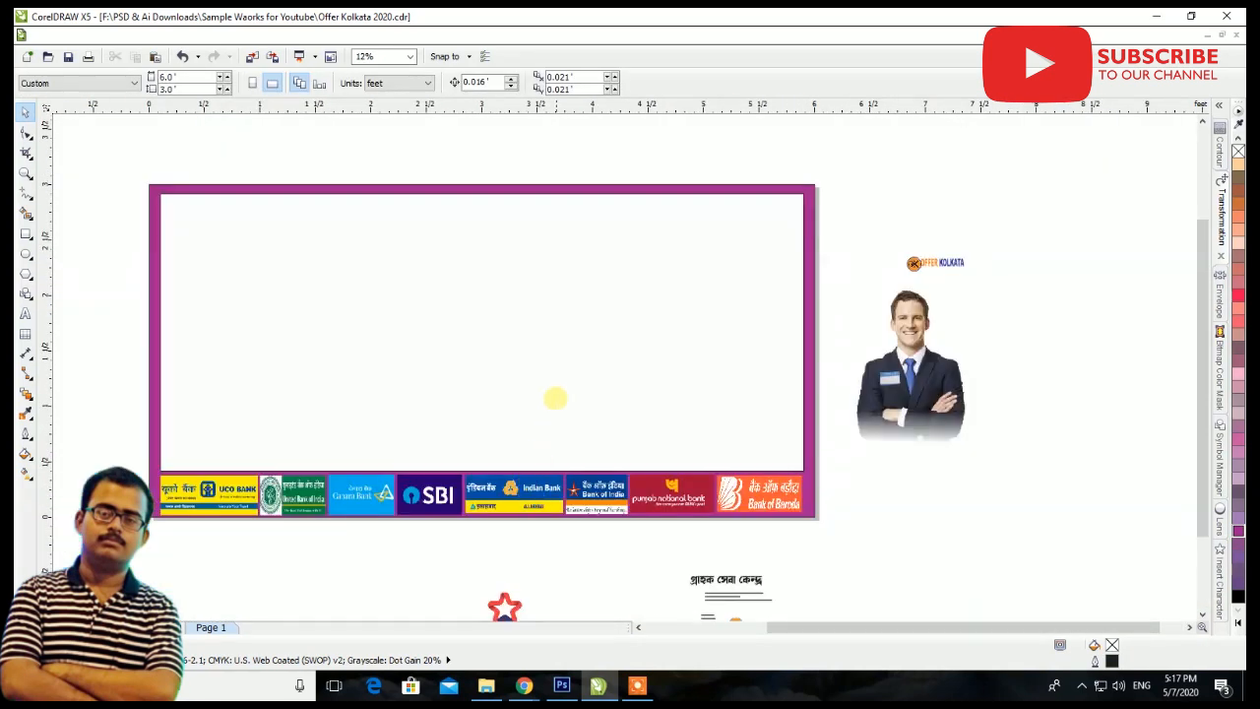
right_click(1083, 253)
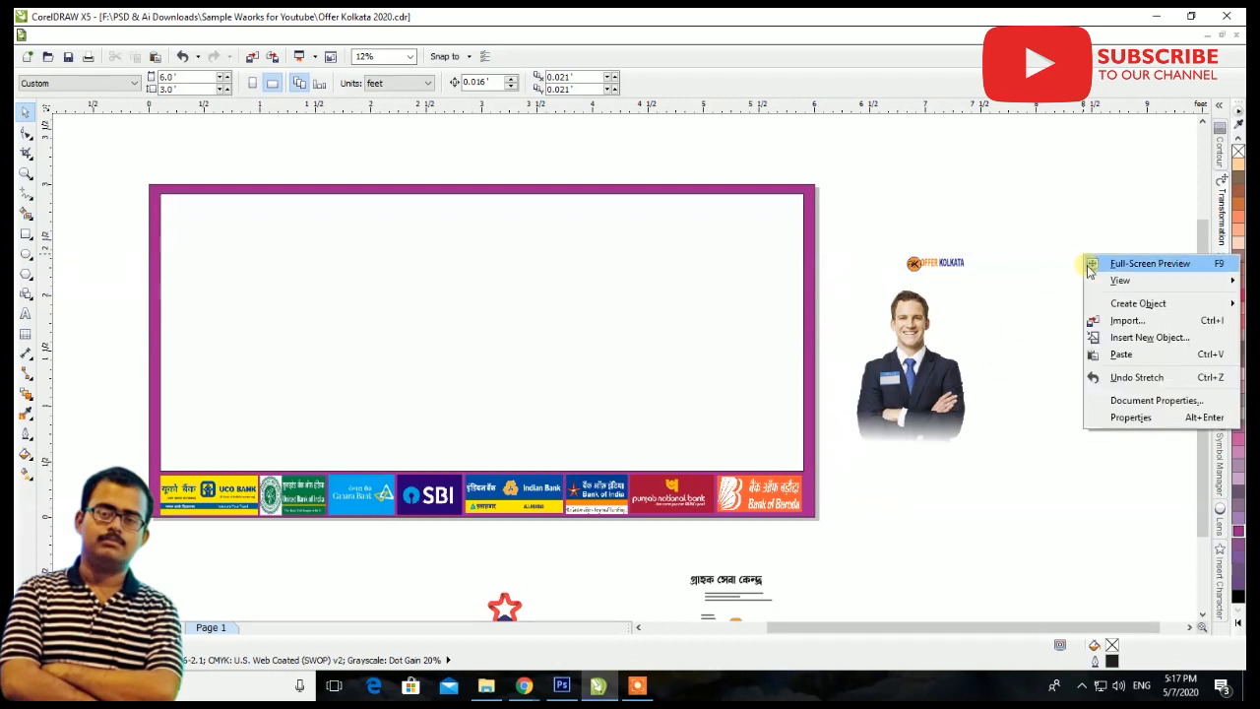
left_click(1117, 321)
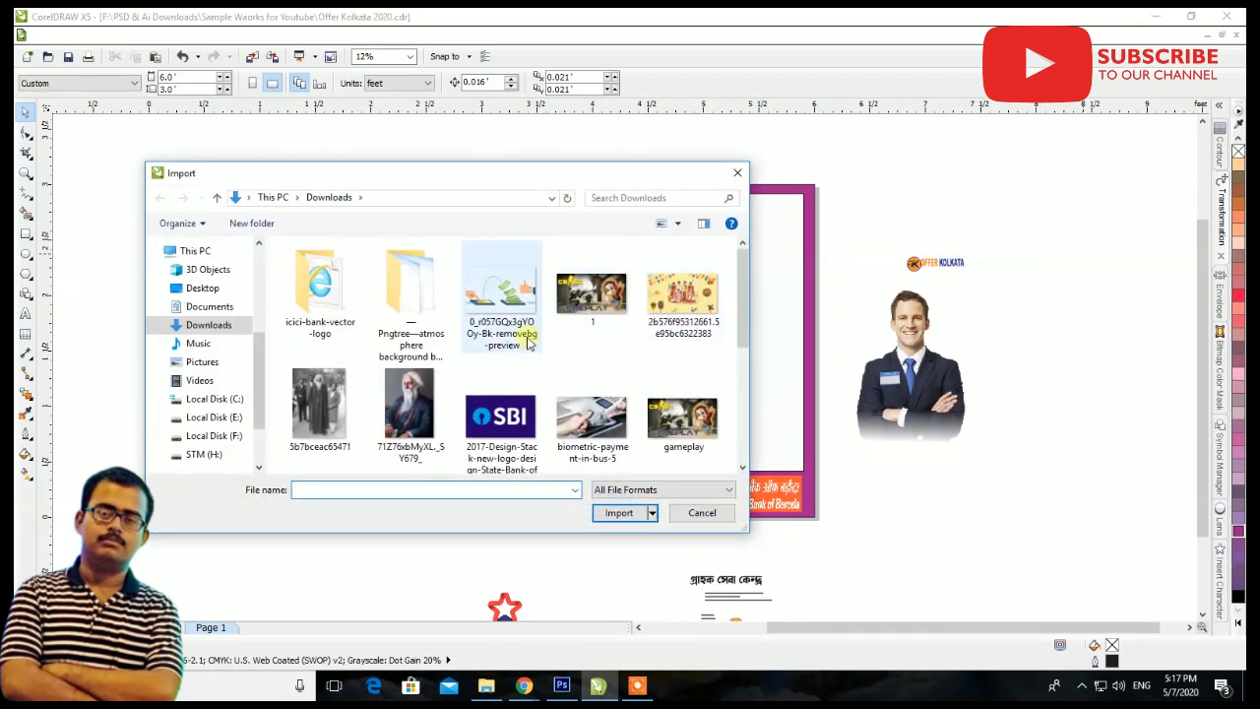
scroll(665, 354, "down", 2)
left_click(667, 401)
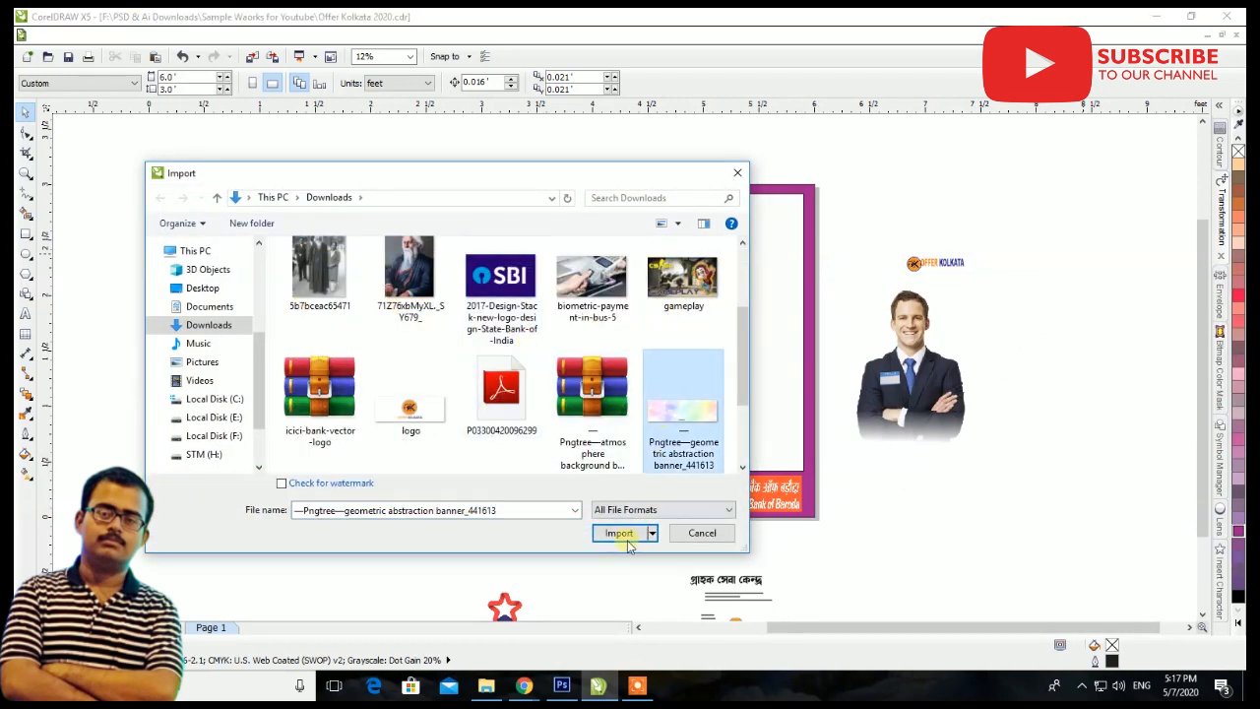
left_click(619, 512)
left_click(335, 241)
left_click_drag(459, 279, 299, 237)
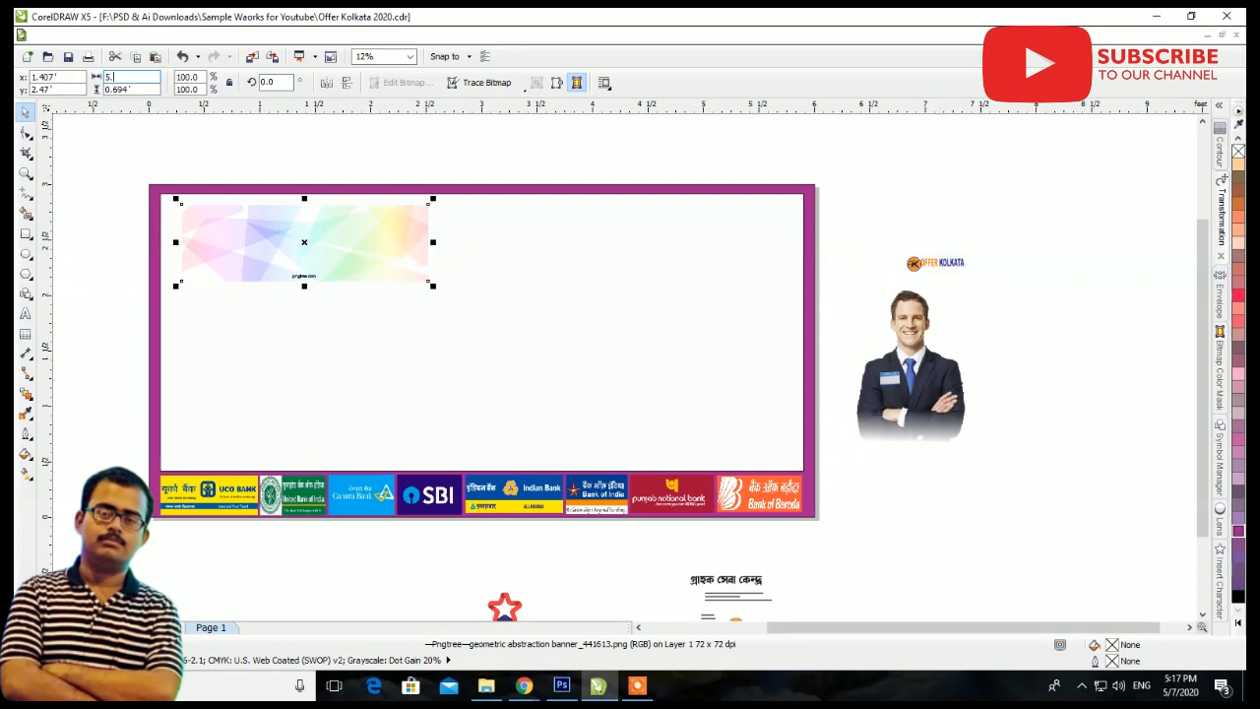
Resize the imported background image to 5.8' by 2.5' and move it over the white inner panel
key("Tab")
type("2")
key("Return")
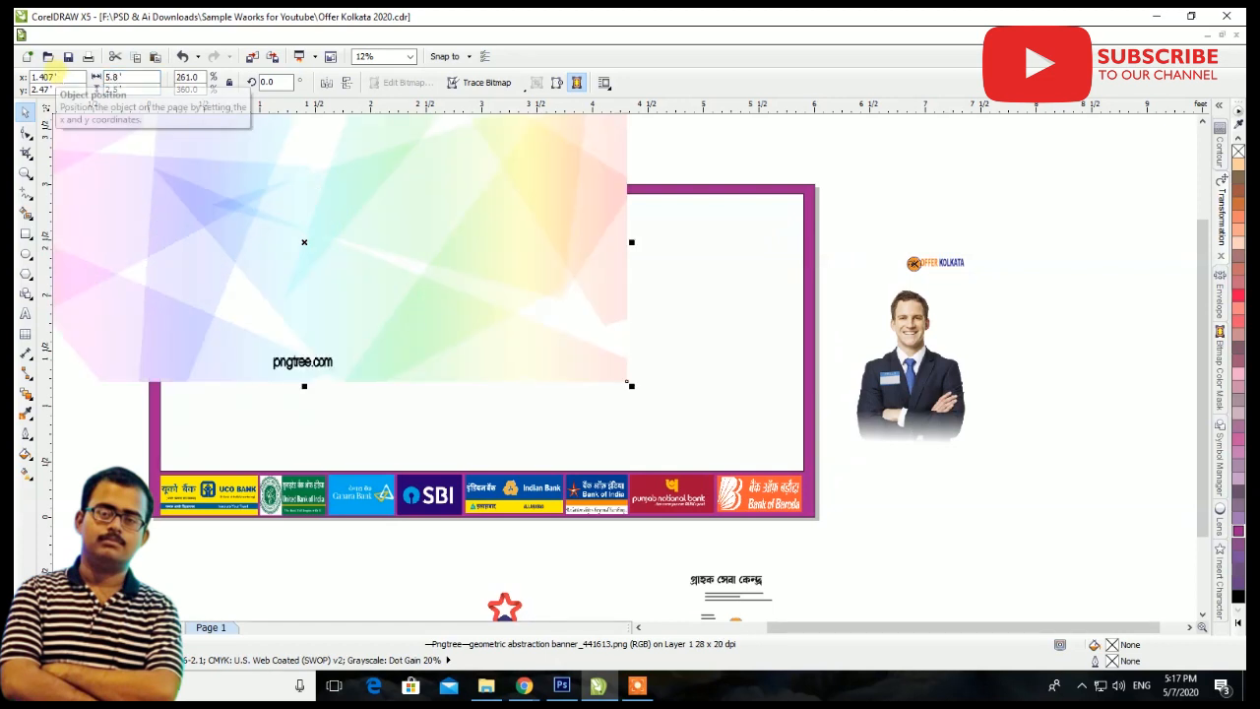
key("p")
left_click_drag(345, 196, 407, 220)
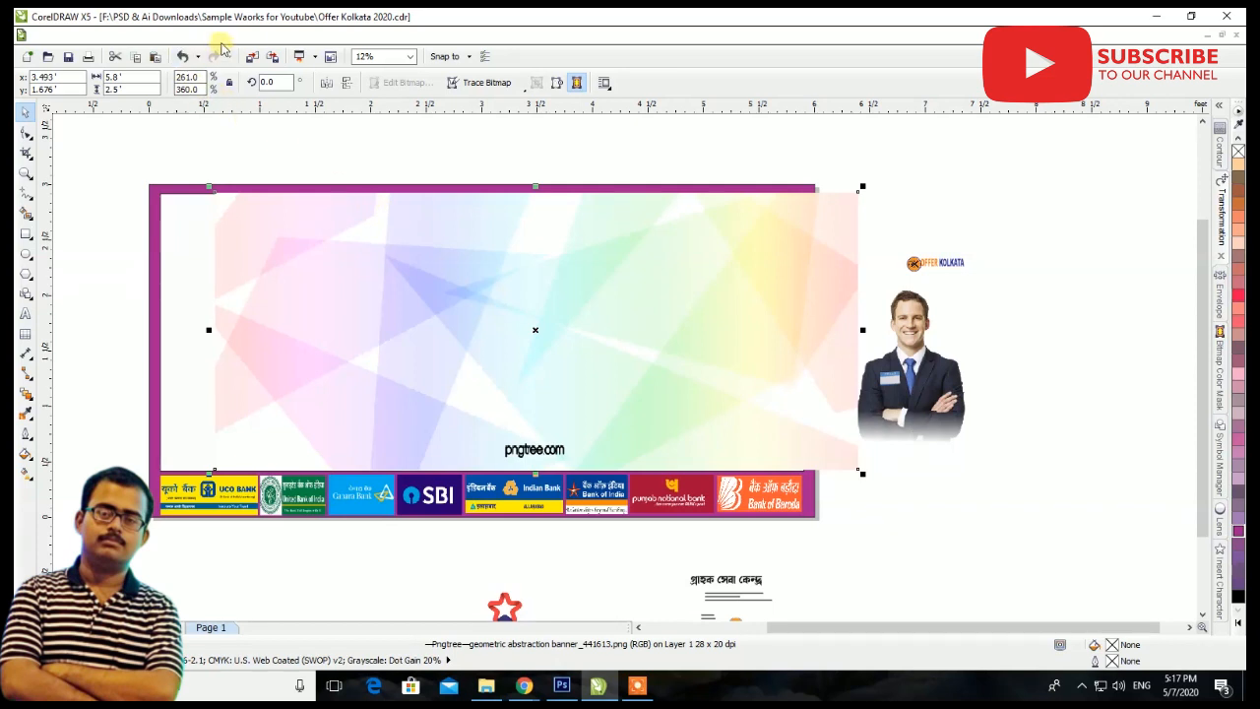
PowerClip the background image inside the banner's inner panel rectangle
left_click(238, 35)
mouse_move(325, 252)
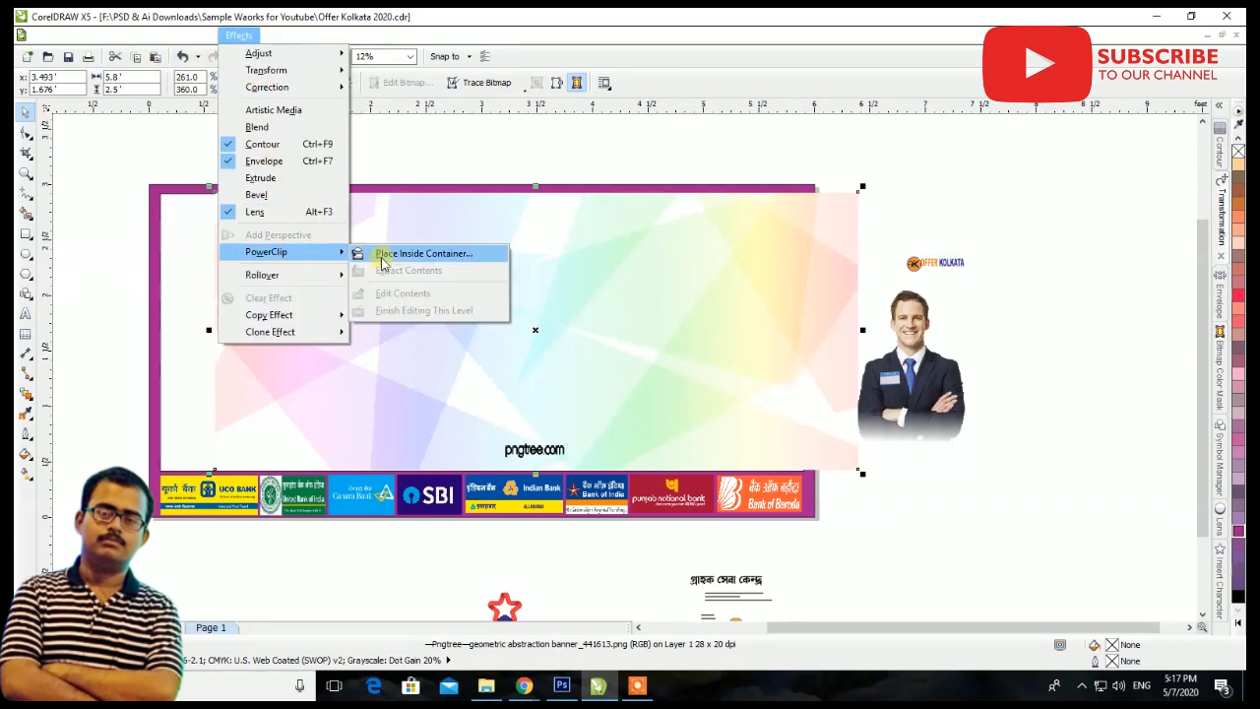
left_click(381, 259)
left_click(227, 293)
Edit the PowerClip contents, centring and enlarging the background to about 6.224' by 2.851' with its watermark below the frame, and finish editing
left_click(375, 290, "ctrl")
left_click_drag(558, 349, 503, 353)
left_click_drag(479, 479, 482, 492)
left_click_drag(806, 497, 866, 506)
left_click_drag(644, 429, 646, 434)
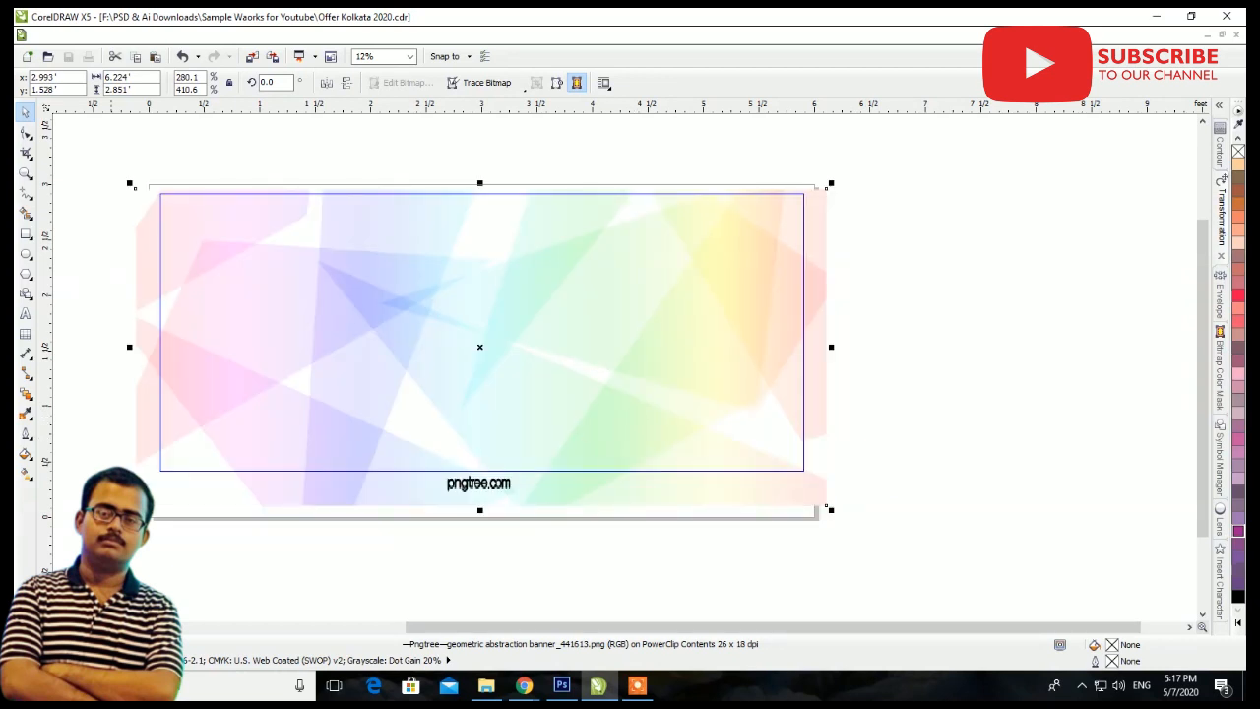
left_click(97, 627)
scroll(521, 381, "down", 1)
left_click(825, 494)
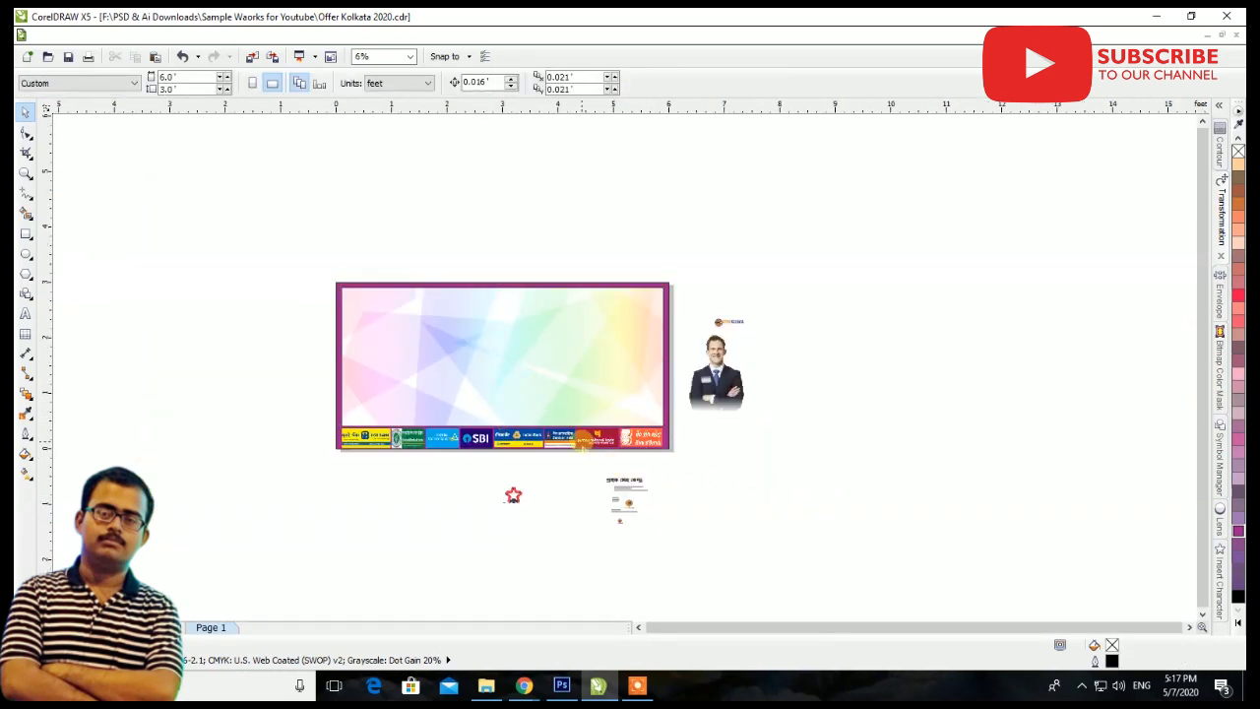
Move the photo of the man in a suit into the inner panel's lower-right corner, just above the bank logos
scroll(584, 442, "up", 1)
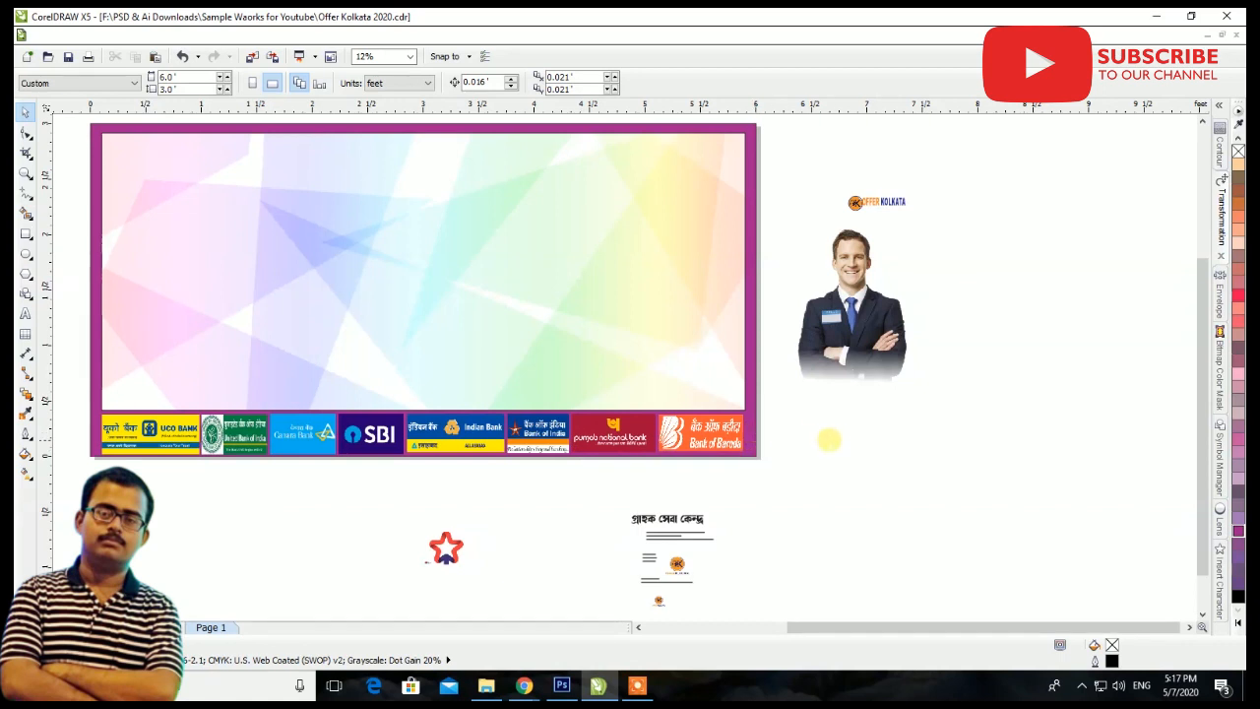
left_click_drag(864, 340, 702, 365)
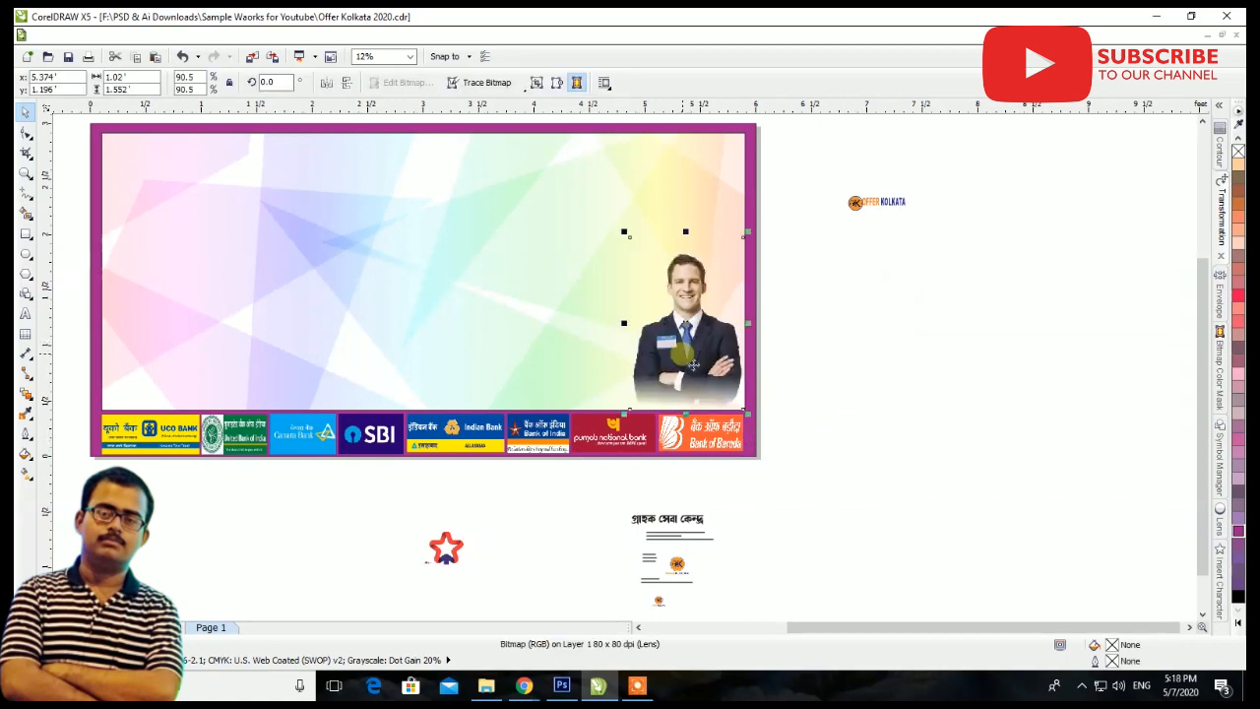
scroll(706, 383, "up", 2)
left_click_drag(717, 387, 721, 400)
scroll(722, 400, "down", 2)
left_click(841, 365)
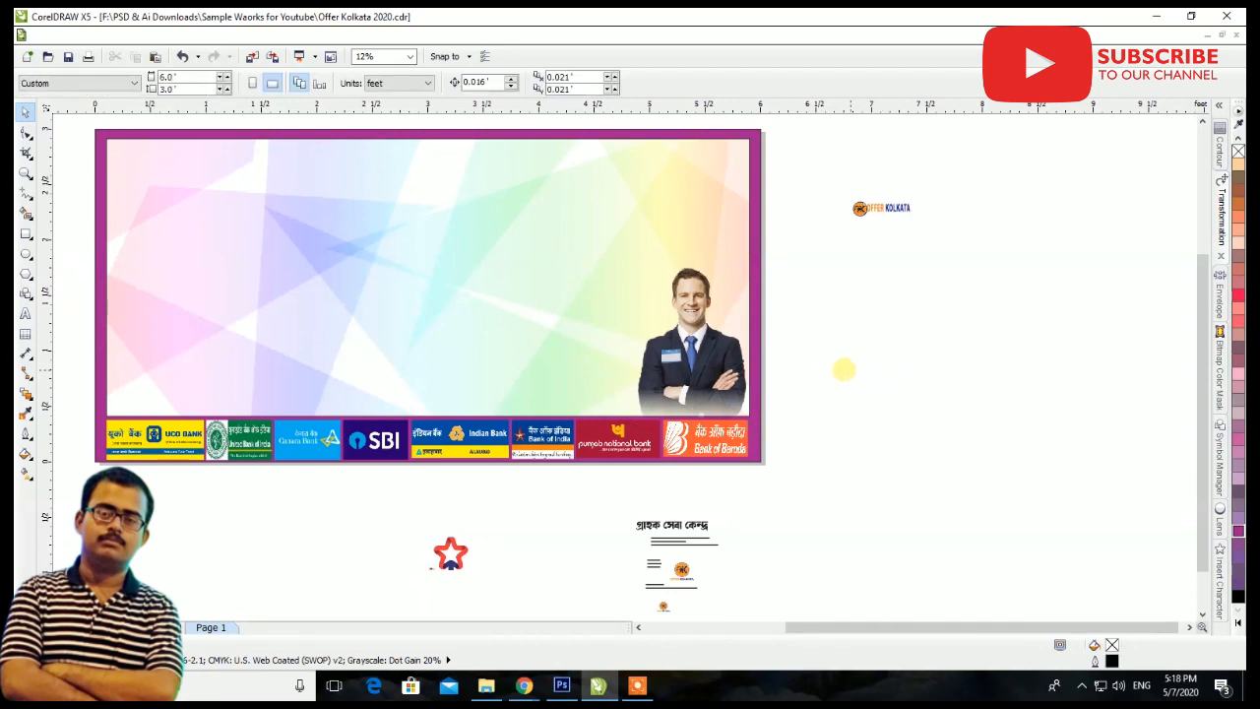
Move the Offer Kolkata logo to the upper middle of the inner panel and enlarge it to about 2.153' by 0.32'
scroll(709, 357, "down", 1)
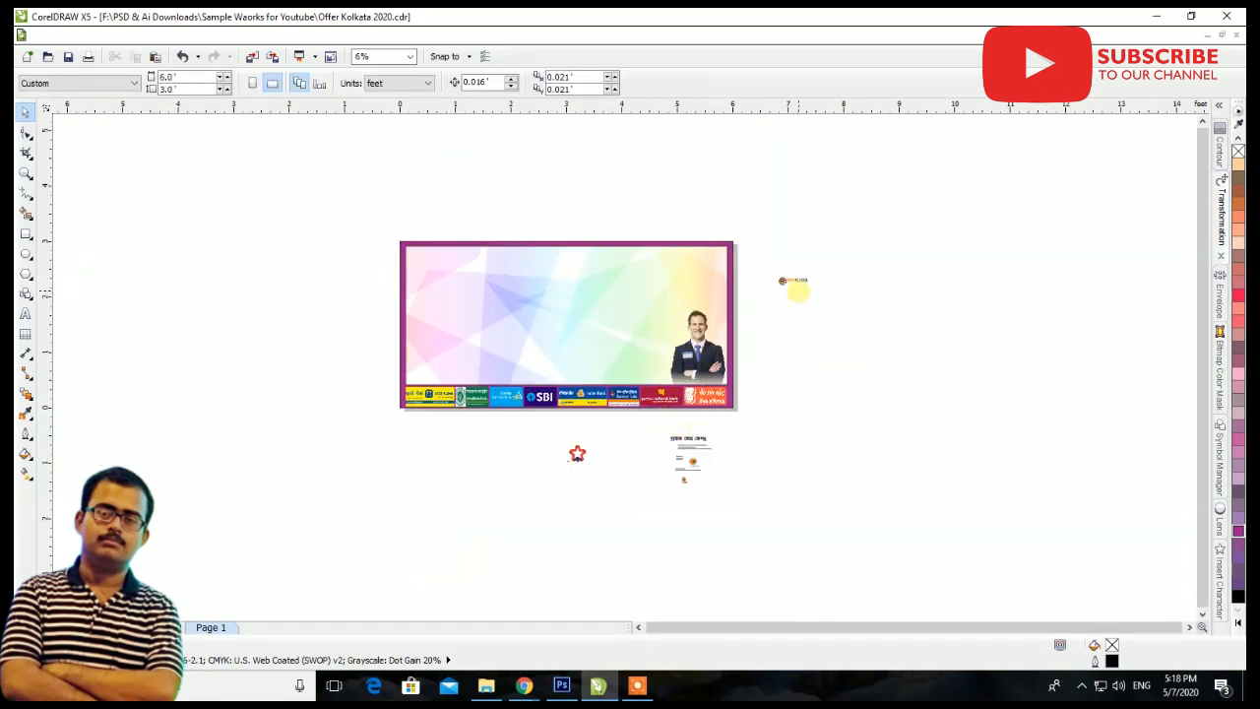
left_click_drag(796, 280, 582, 262)
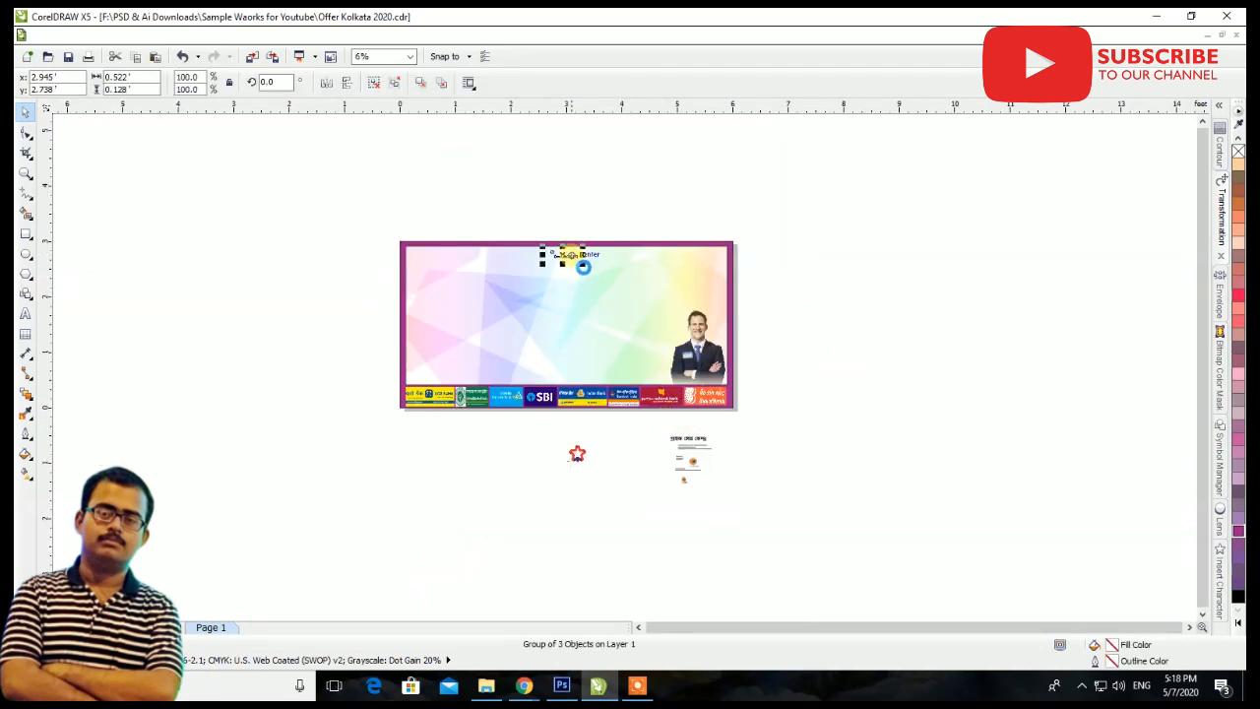
scroll(582, 262, "up", 2)
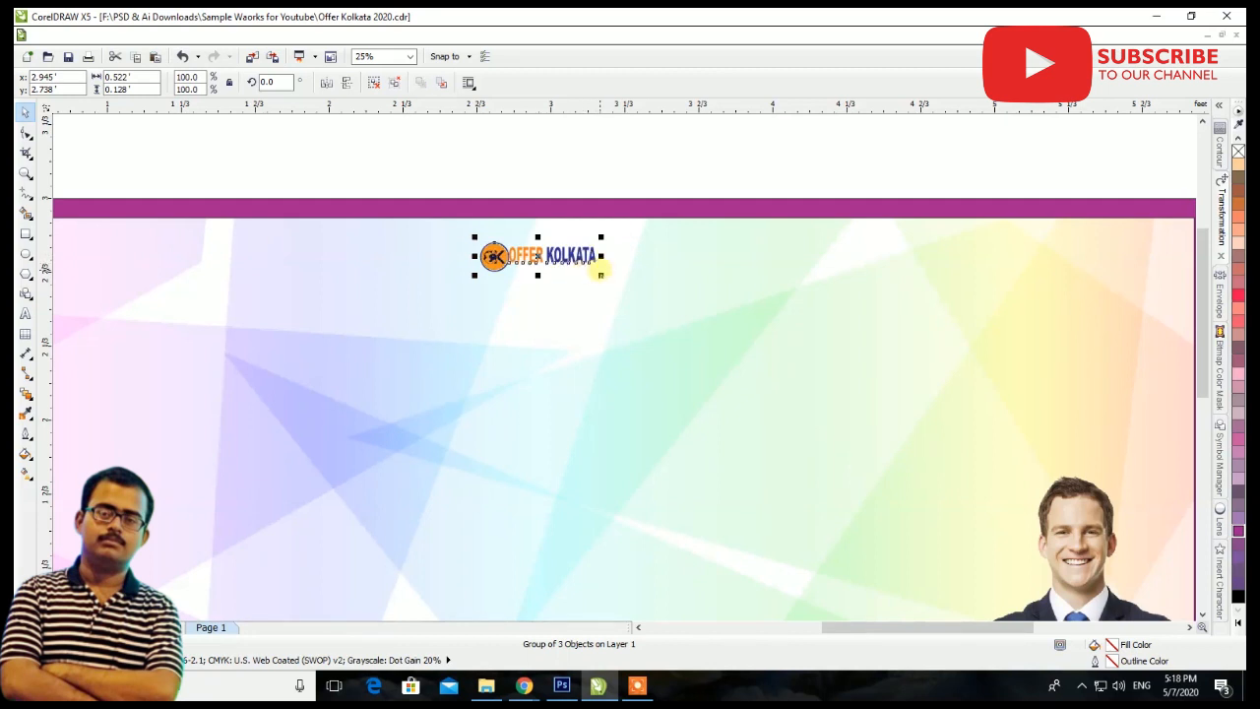
left_click_drag(600, 280, 731, 300)
left_click_drag(690, 256, 782, 256)
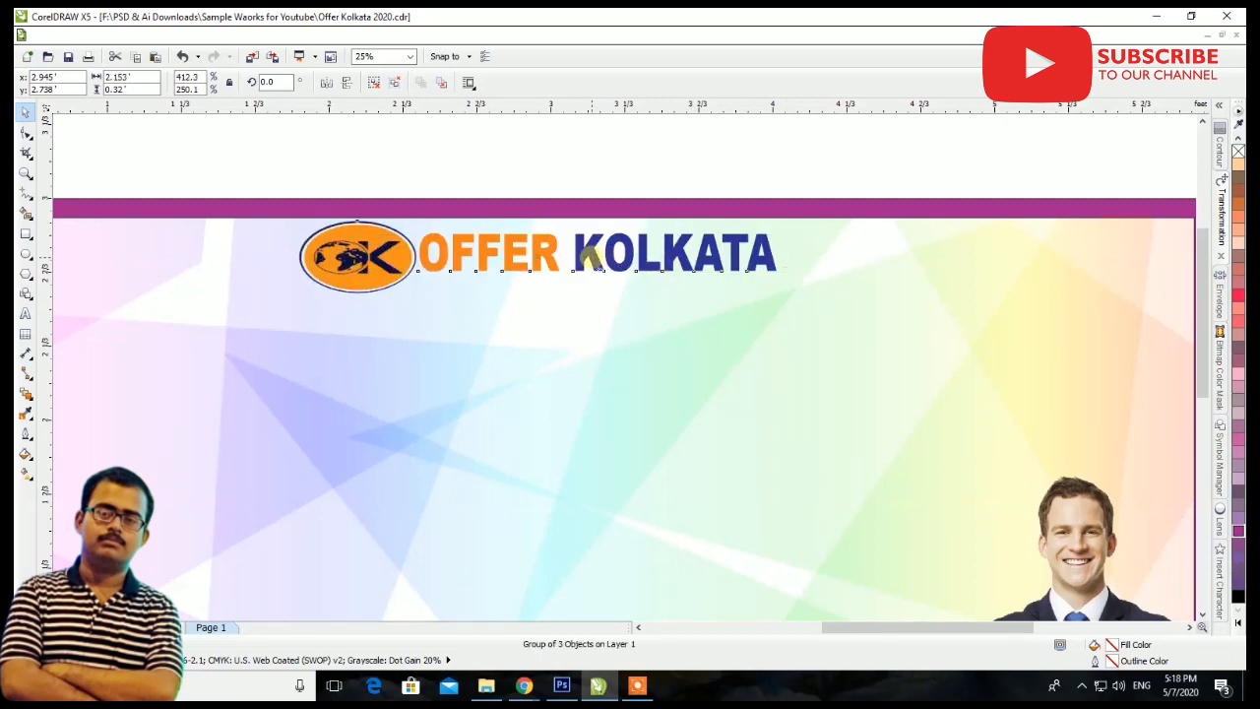
left_click_drag(589, 258, 582, 266)
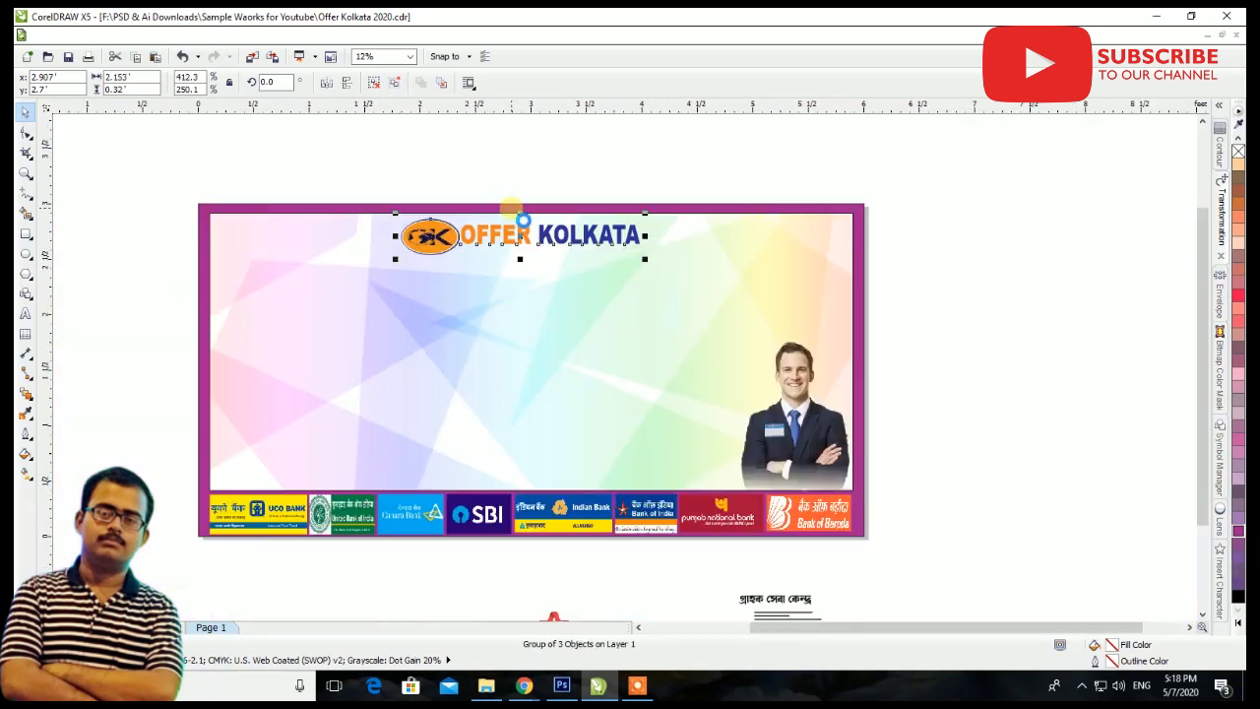
Align the Offer Kolkata logo with the horizontal centre of the inner panel
scroll(506, 210, "down", 1)
left_click(578, 209, "shift")
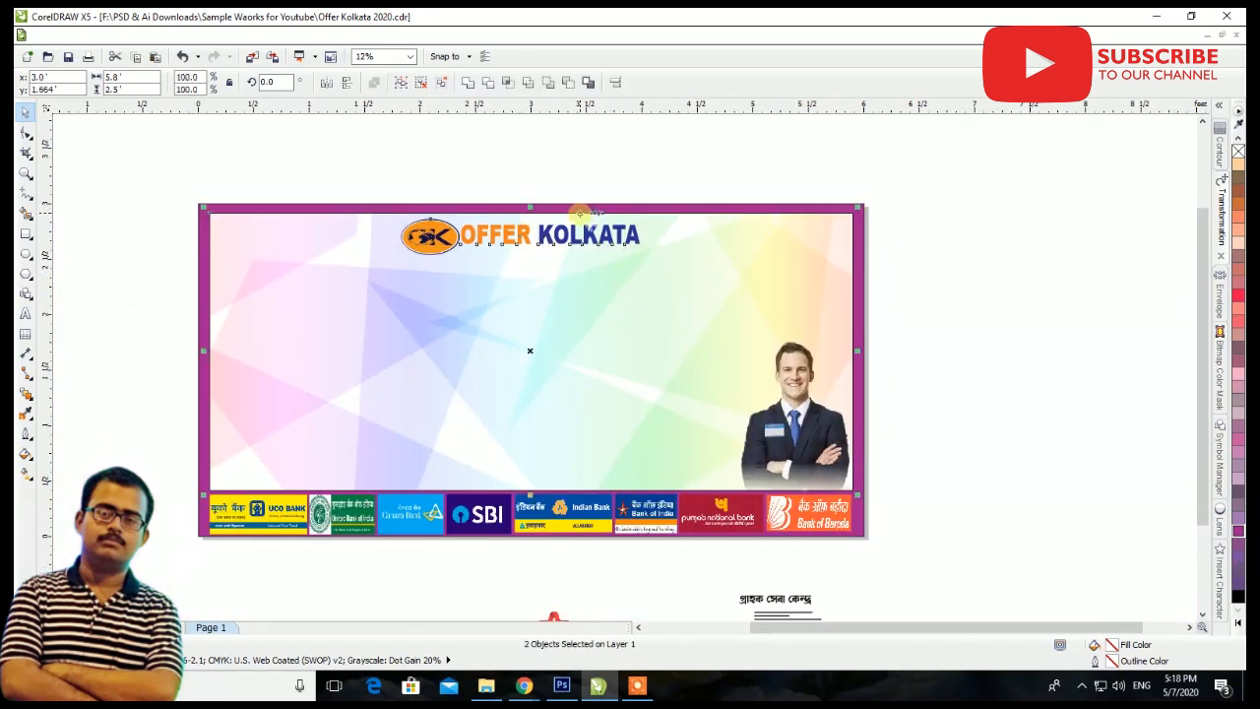
left_click(614, 82)
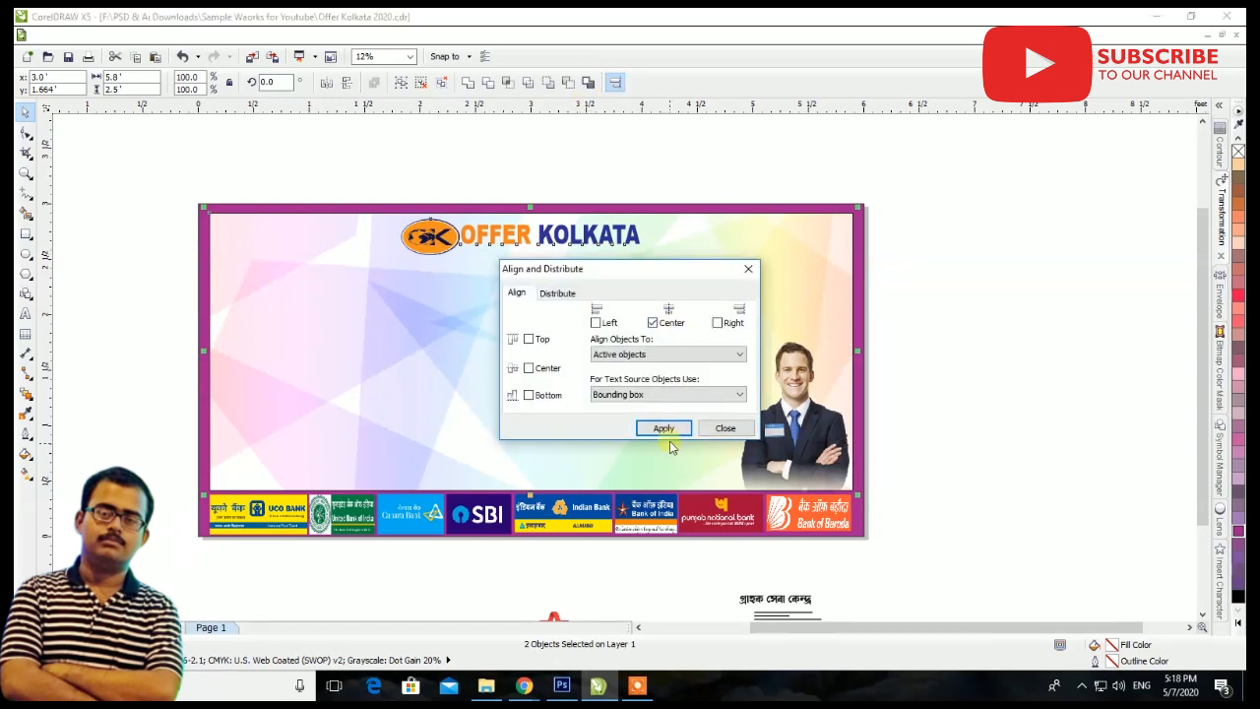
left_click(723, 427)
left_click(910, 453)
Move the Bengali heading text from below the banner to a spot beneath the Offer Kolkata logo
scroll(480, 395, "down", 1)
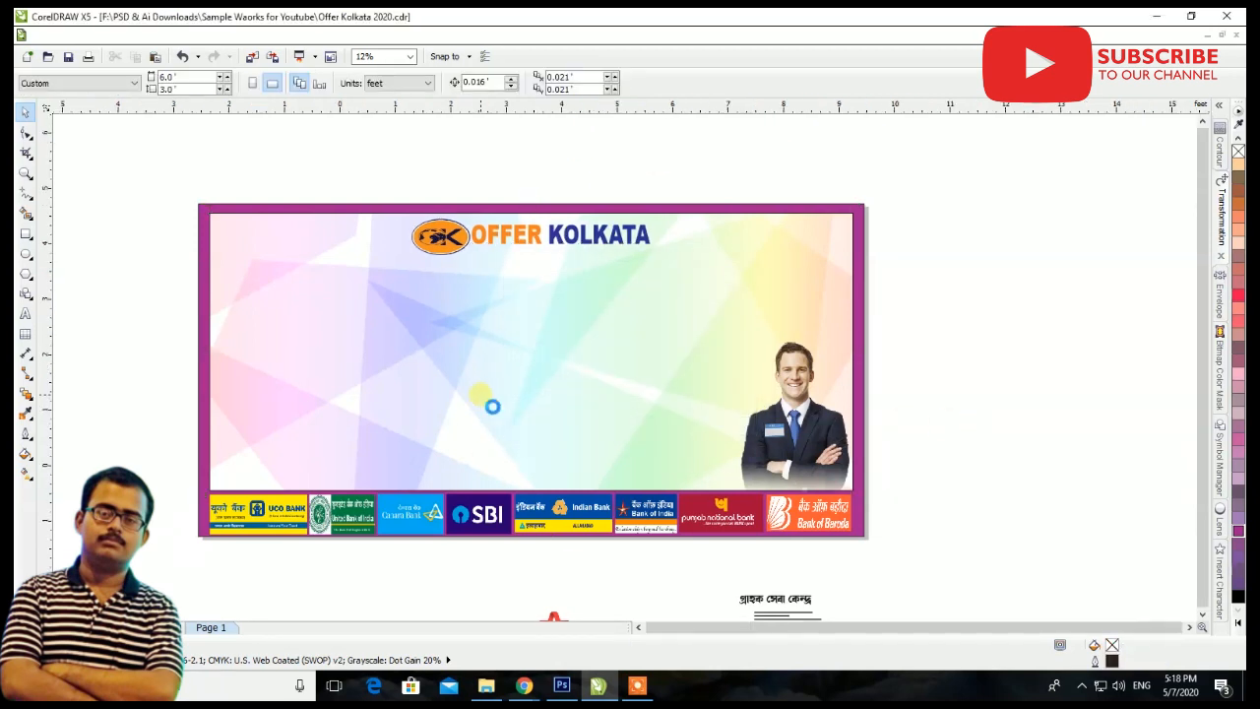
scroll(610, 499, "up", 1)
left_click_drag(605, 498, 313, 194)
scroll(400, 178, "down", 1)
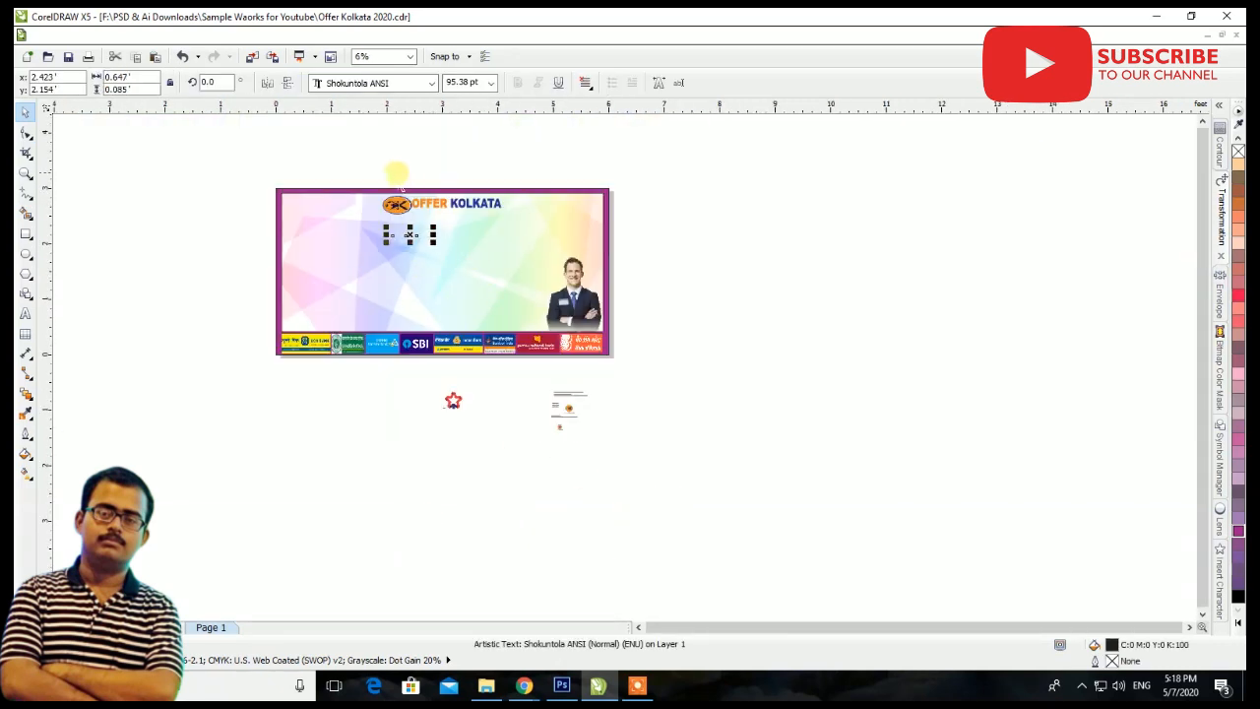
Shrink the Offer Kolkata logo to about 1.217' by 0.227', keeping it near the inner panel's top edge
scroll(400, 177, "up", 2)
left_click(423, 313)
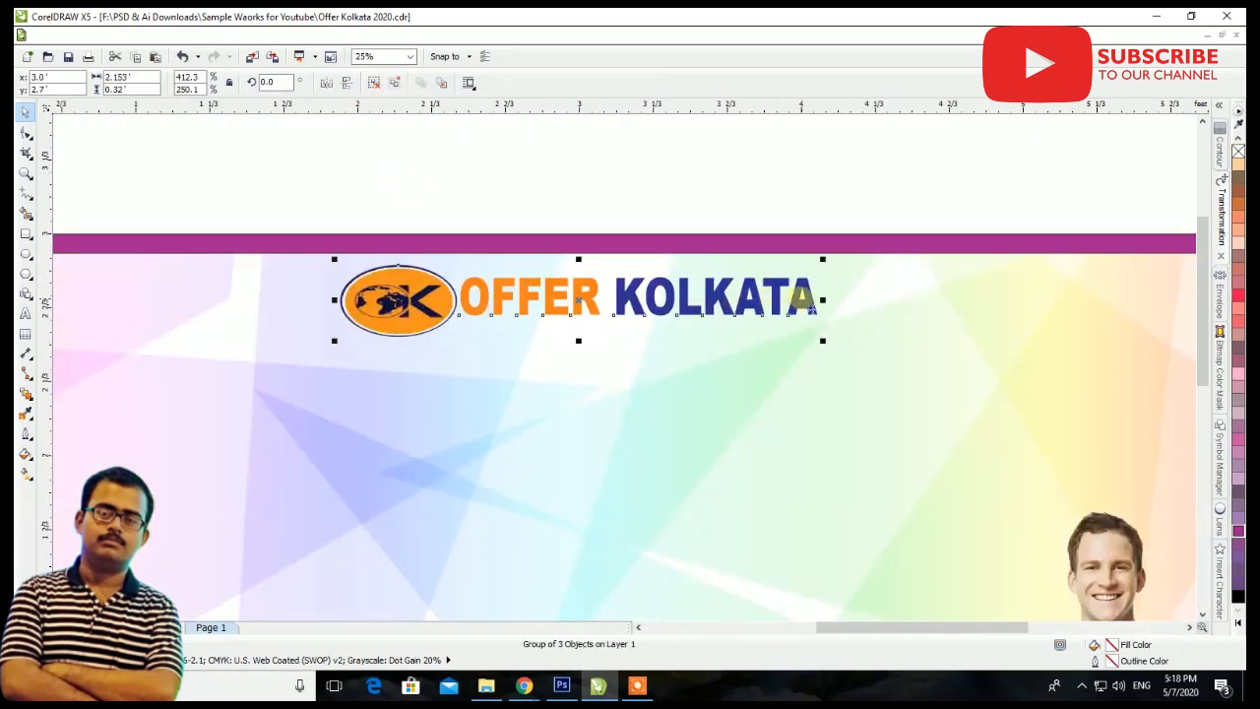
left_click_drag(822, 300, 767, 299)
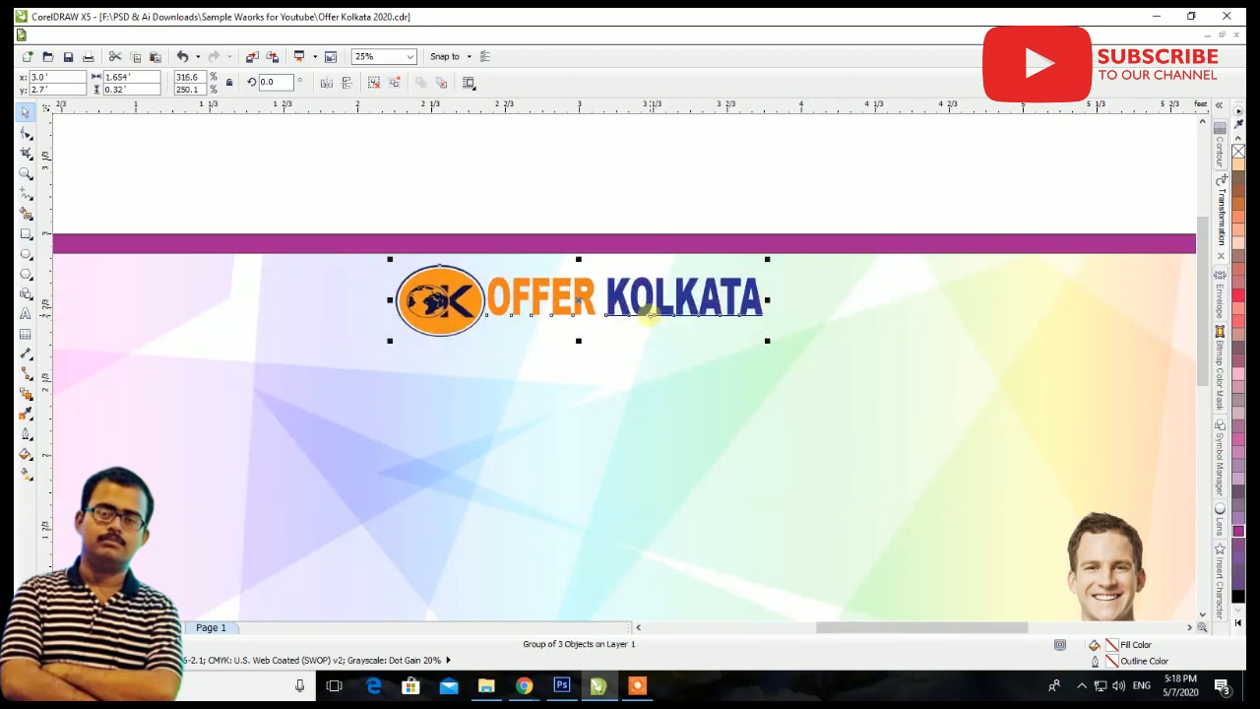
left_click_drag(579, 342, 579, 320)
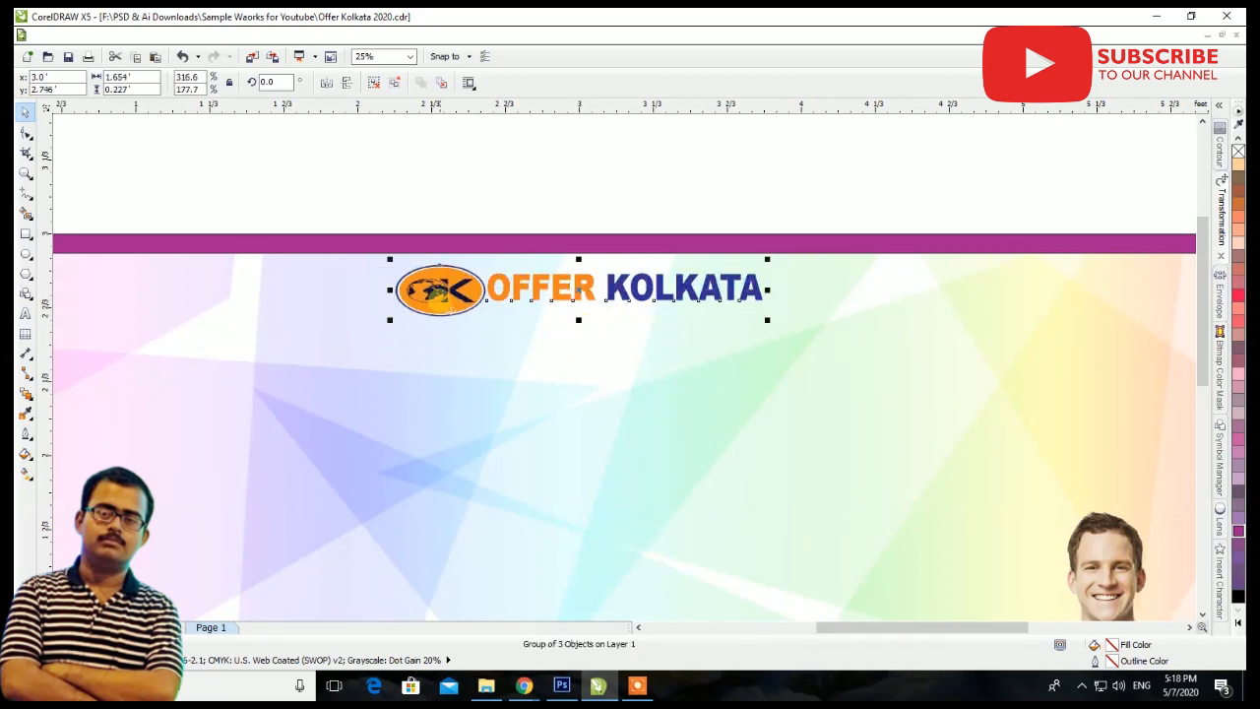
left_click_drag(390, 290, 435, 289)
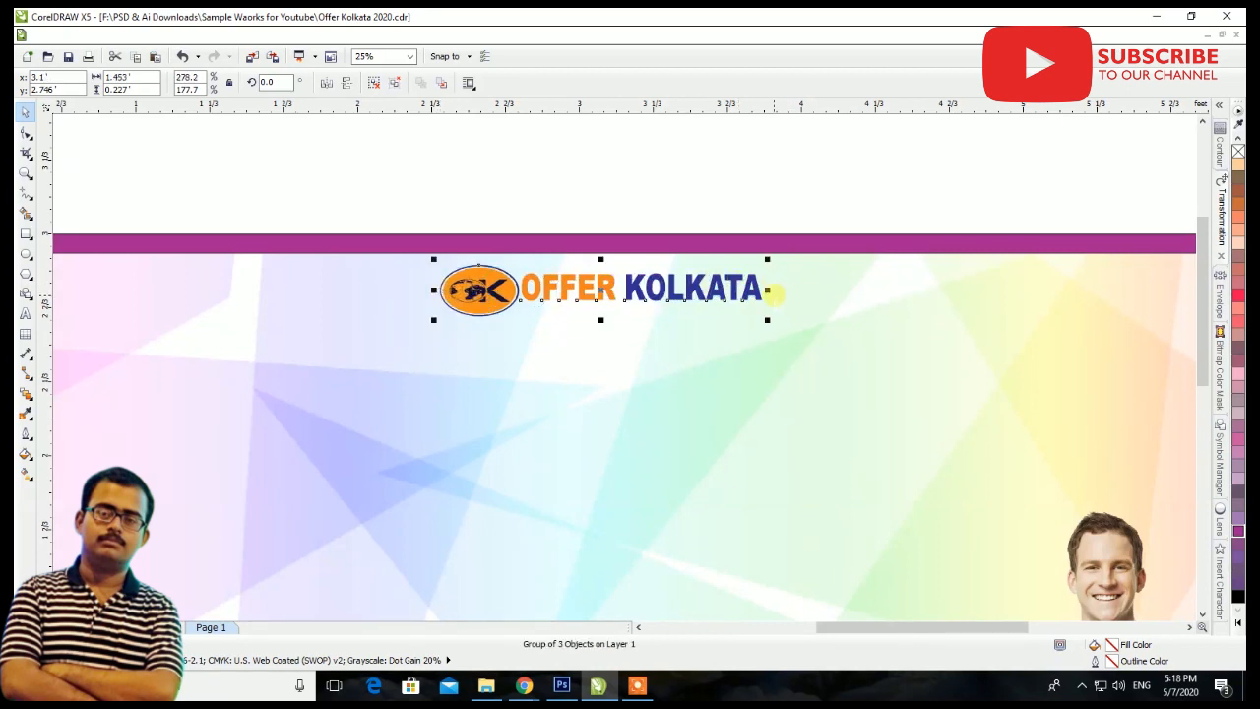
left_click_drag(768, 291, 743, 291)
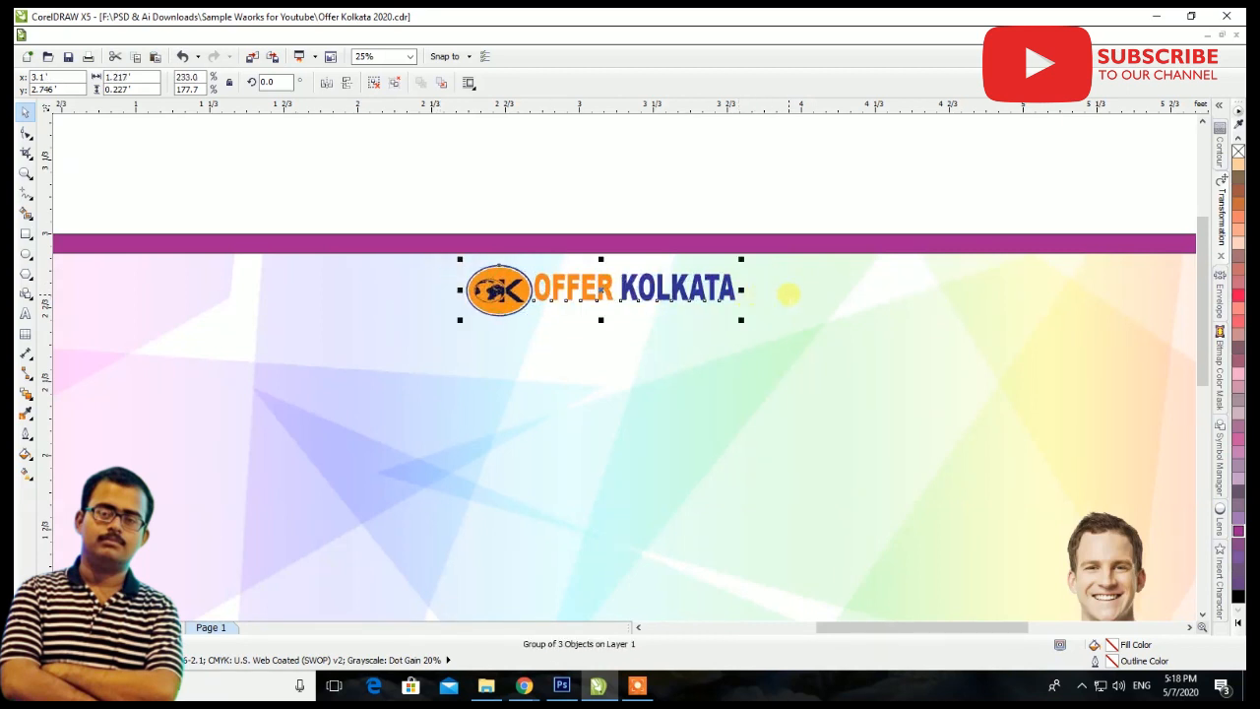
Centre the Offer Kolkata logo horizontally on the inner background panel
left_click(790, 293, "shift")
left_click(612, 84)
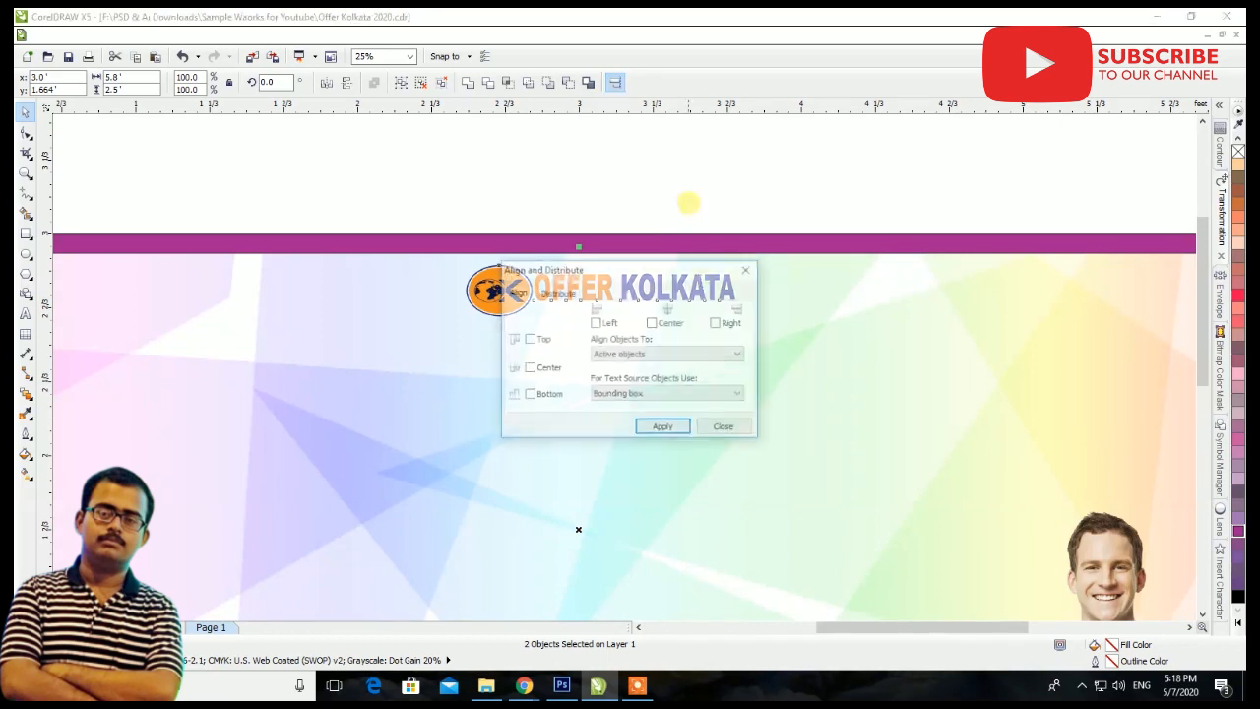
left_click(663, 328)
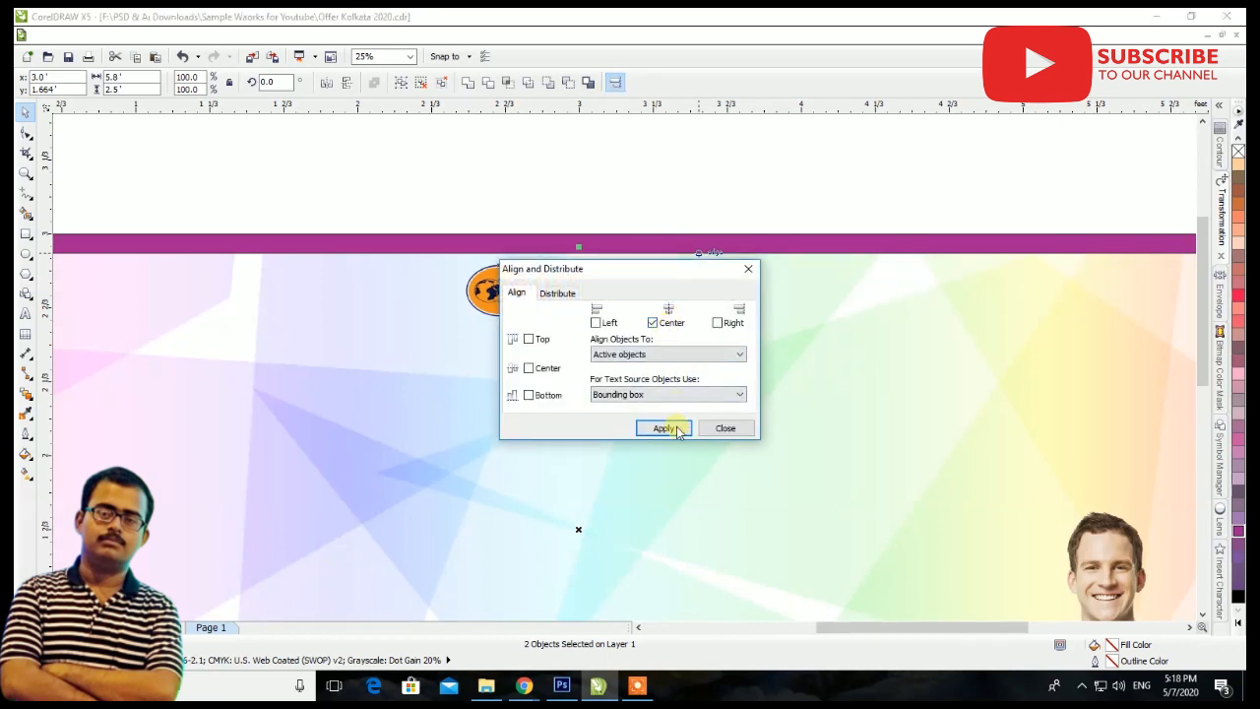
left_click(663, 427)
left_click(725, 427)
left_click(485, 180)
scroll(409, 180, "down", 1)
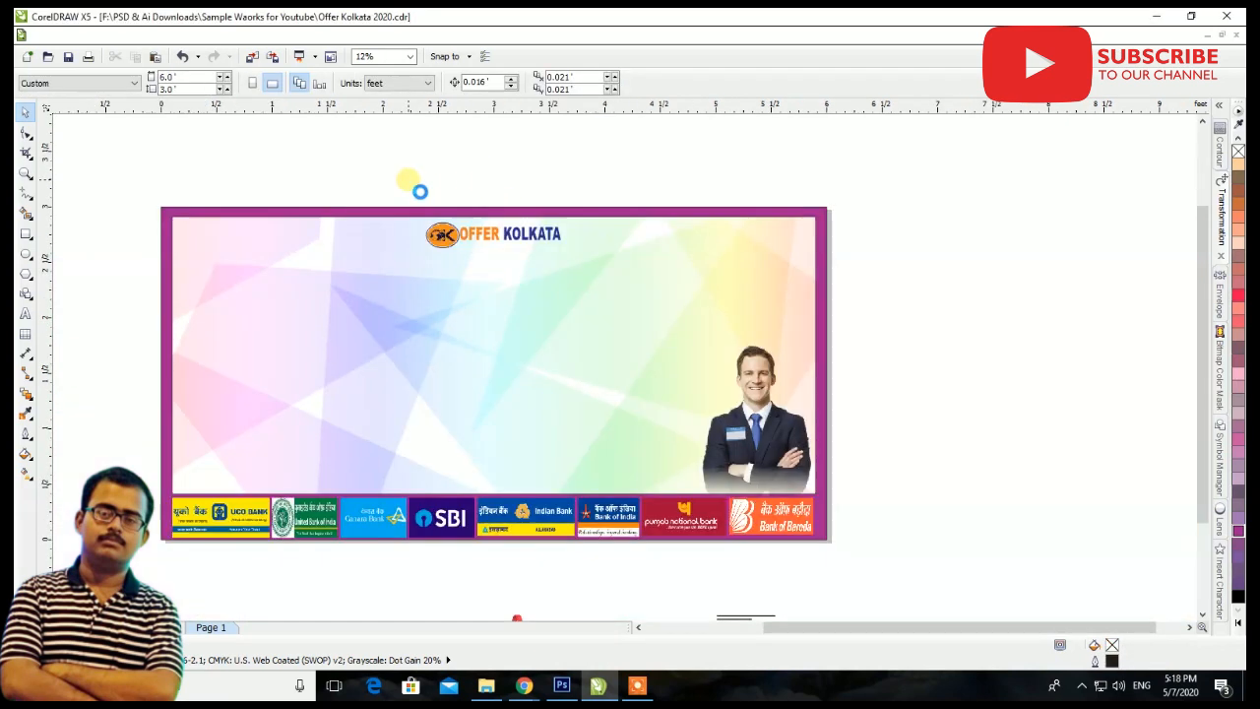
Fill the Bengali heading text inside the banner with red (C0 M100 Y100 K0)
left_click_drag(926, 265, 230, 363)
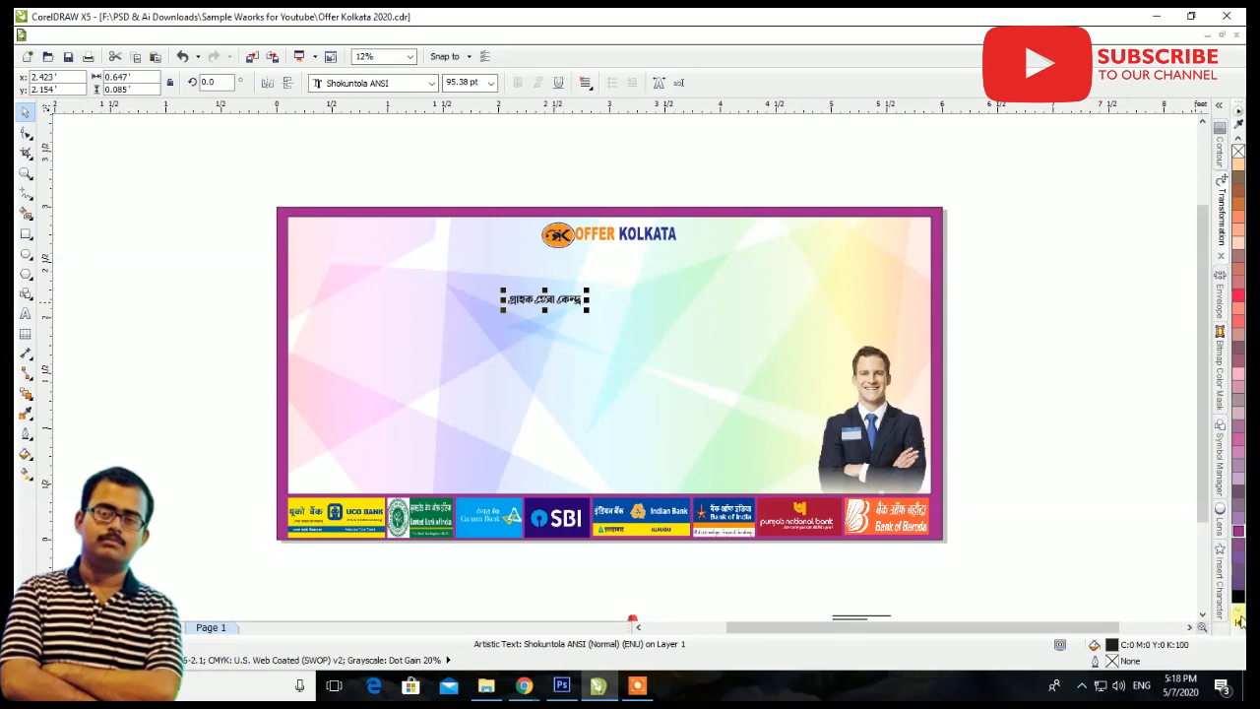
left_click(1238, 623)
left_click(1207, 344)
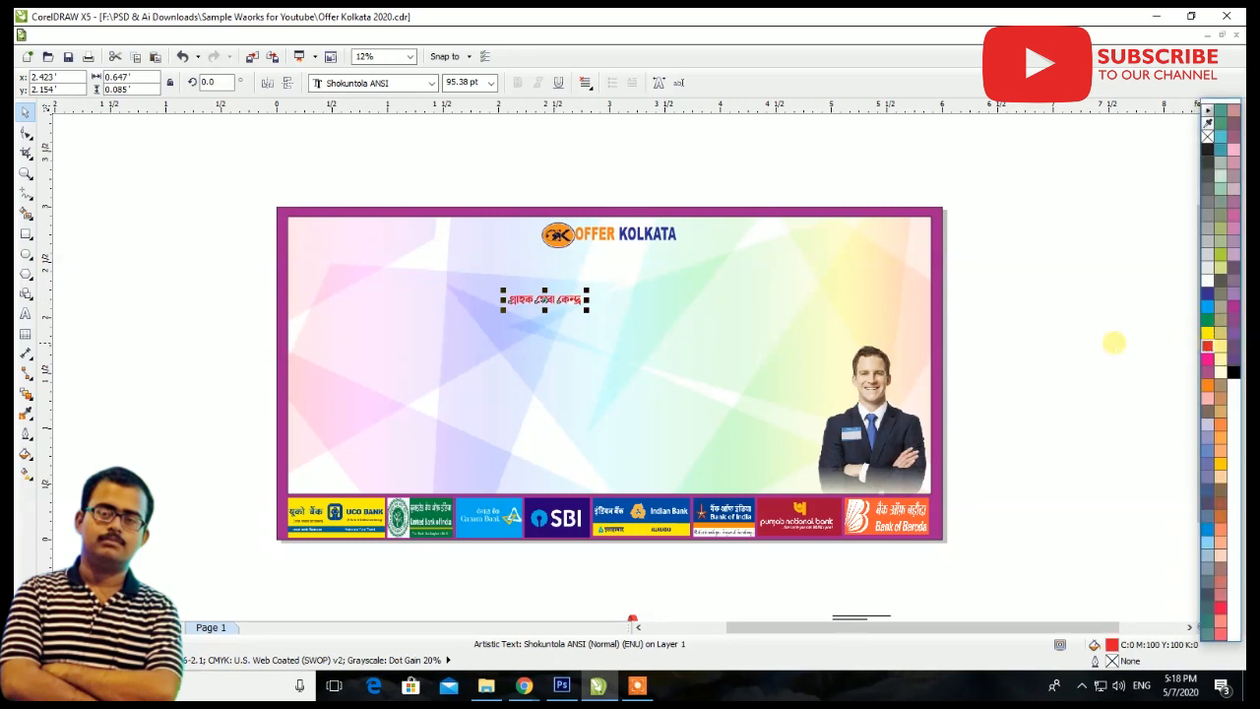
Enlarge the red Bengali heading to about 3.918' by 0.515' and place it just beneath the Offer Kolkata logo
left_click_drag(586, 292, 766, 242)
left_click_drag(597, 295, 661, 283)
scroll(670, 284, "up", 3)
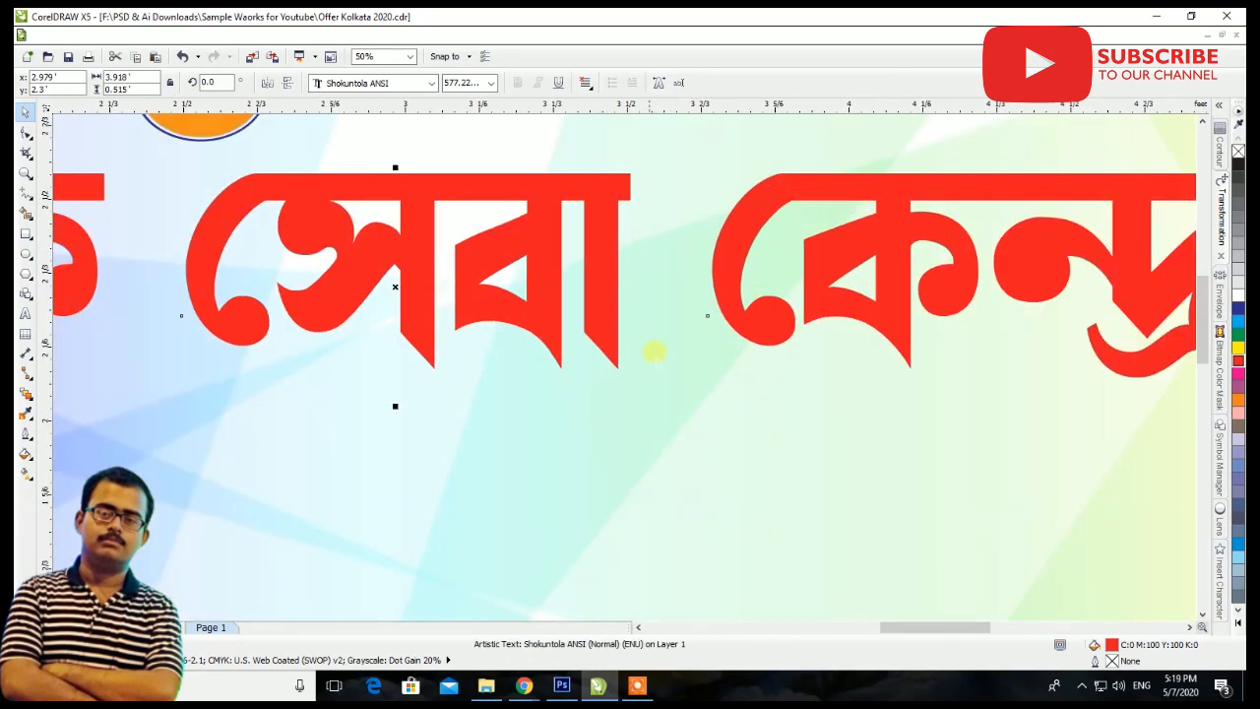
Centre the red Bengali heading horizontally on the inner background panel
scroll(655, 352, "down", 3)
left_click(701, 409, "shift")
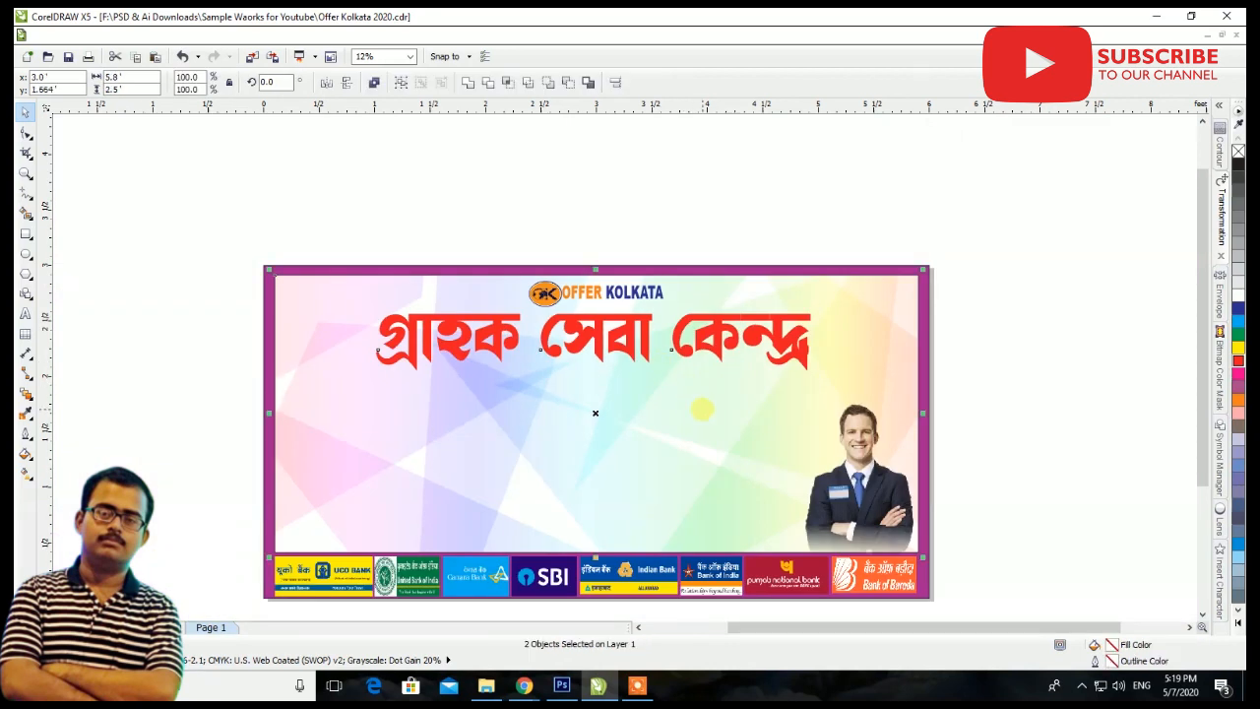
left_click(615, 81)
left_click(672, 327)
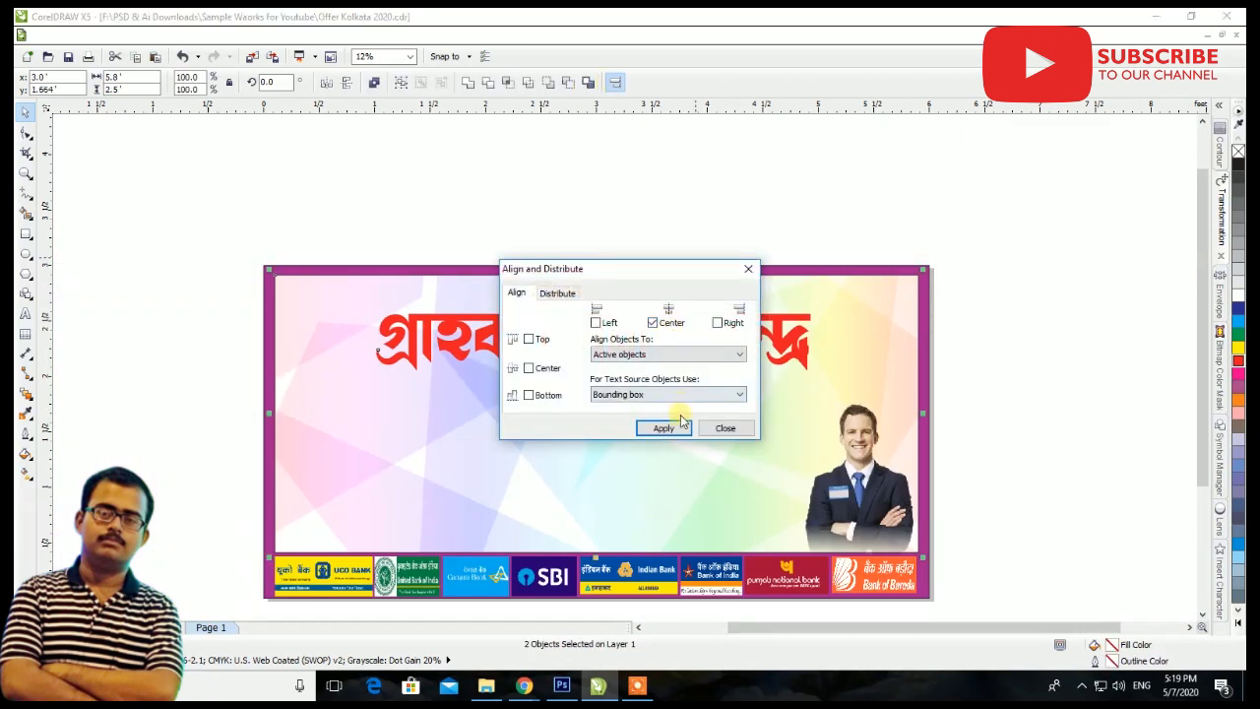
left_click(678, 432)
left_click(725, 428)
left_click(1014, 357)
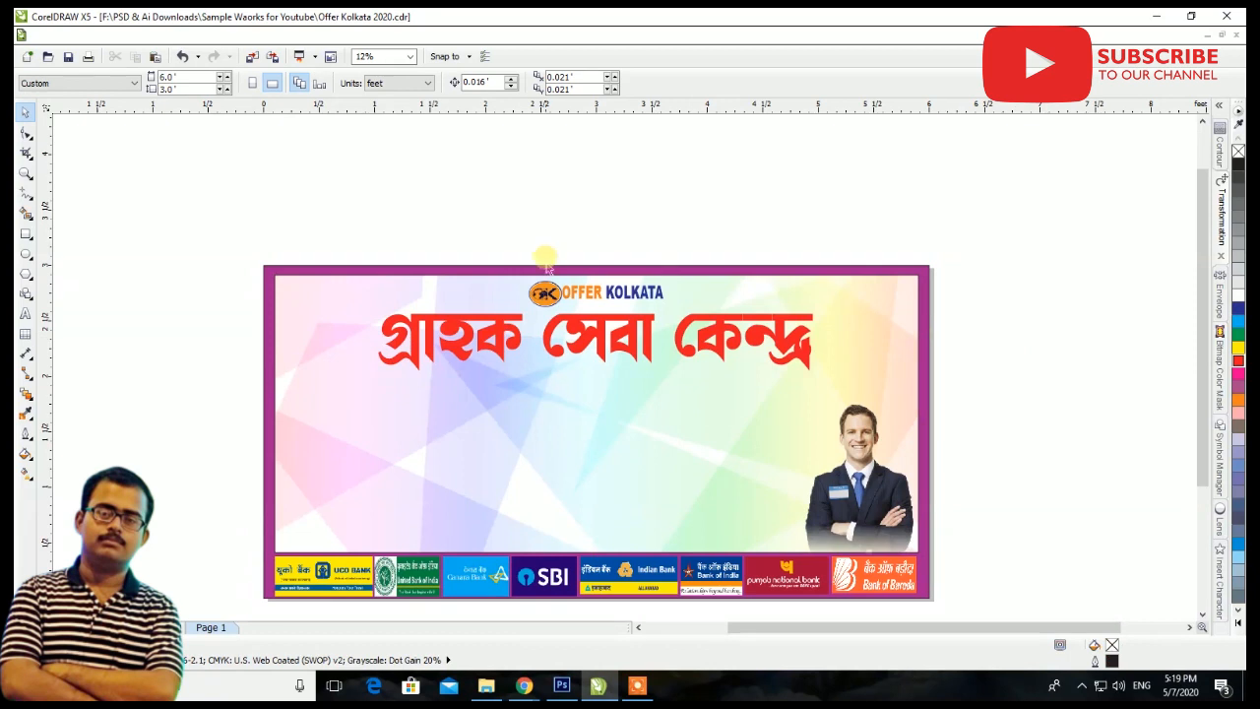
Duplicate the red heading slightly to the right, fill the copy white and bring the red original in front of it
scroll(544, 271, "up", 3)
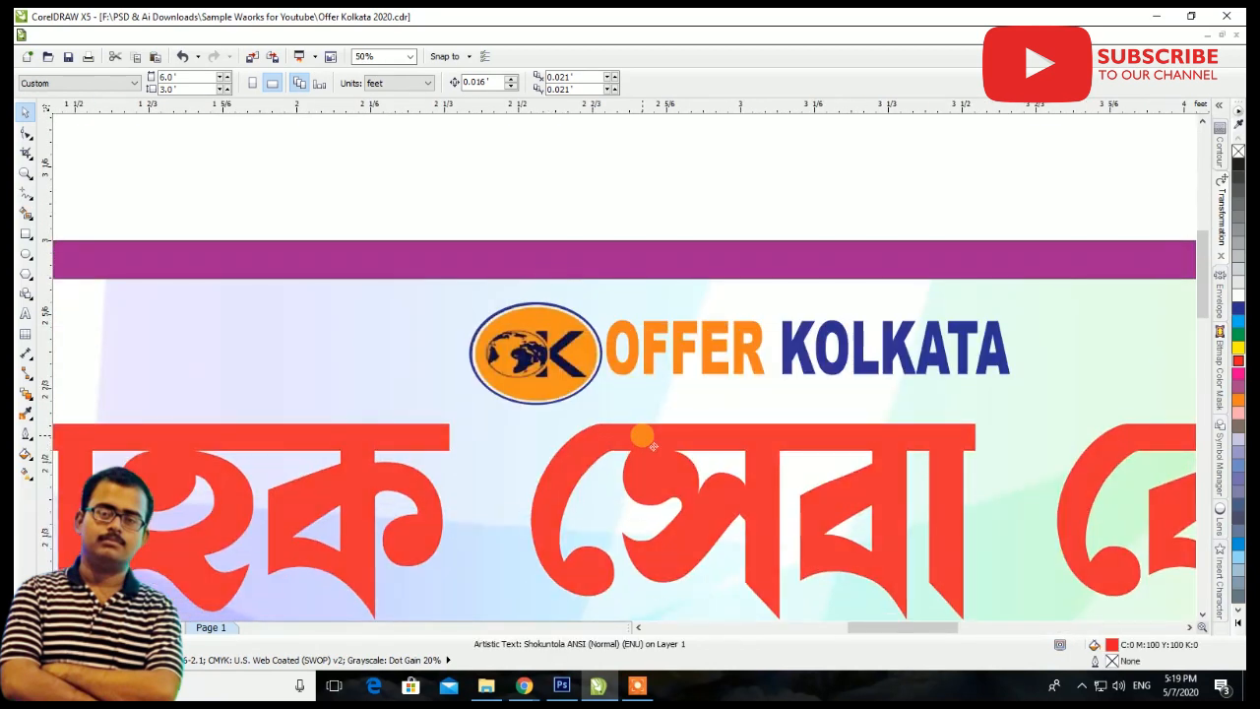
left_click(642, 458)
scroll(643, 458, "down", 3)
scroll(728, 459, "up", 3)
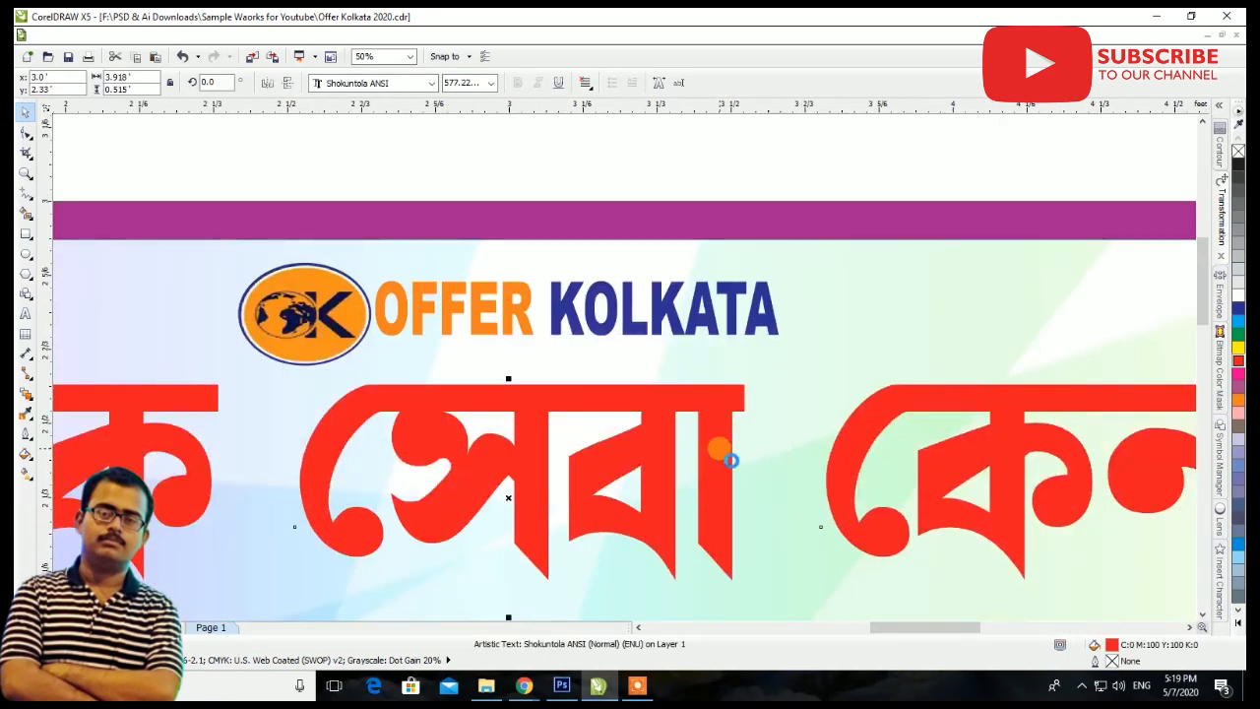
mouse_move(728, 459)
left_mouse_down()
mouse_move(754, 463)
mouse_move(743, 450)
left_mouse_up()
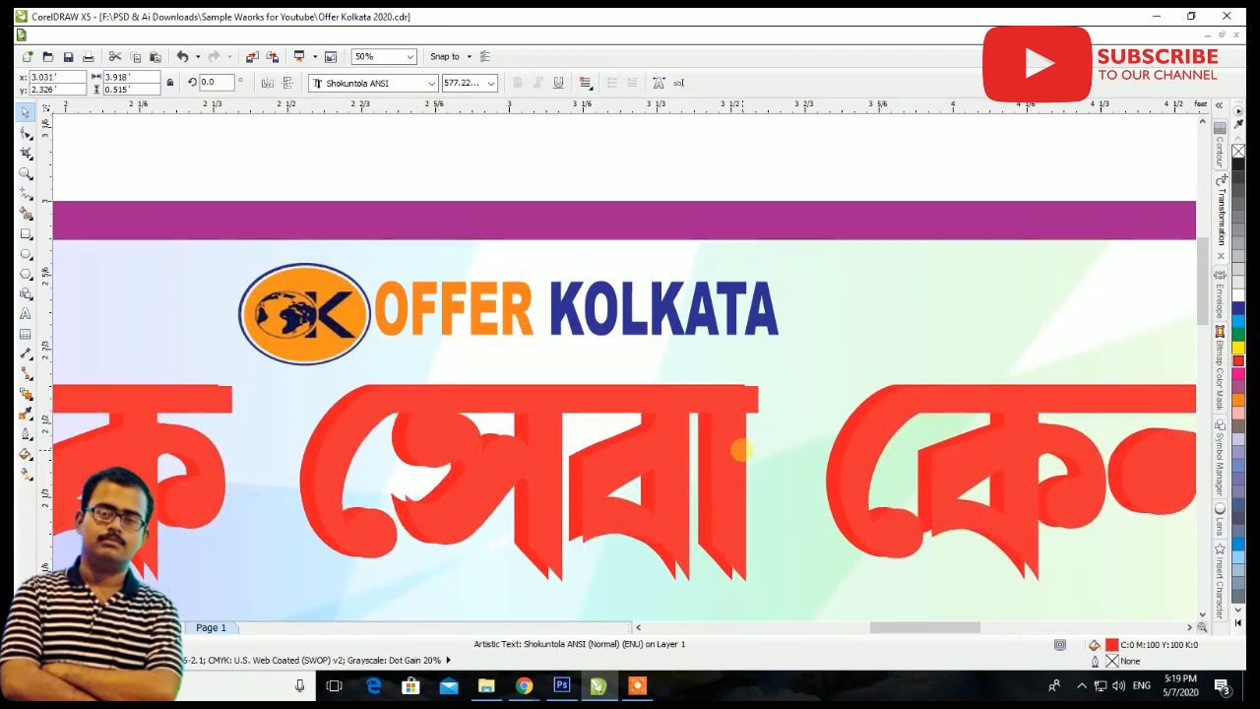
left_click(1238, 296)
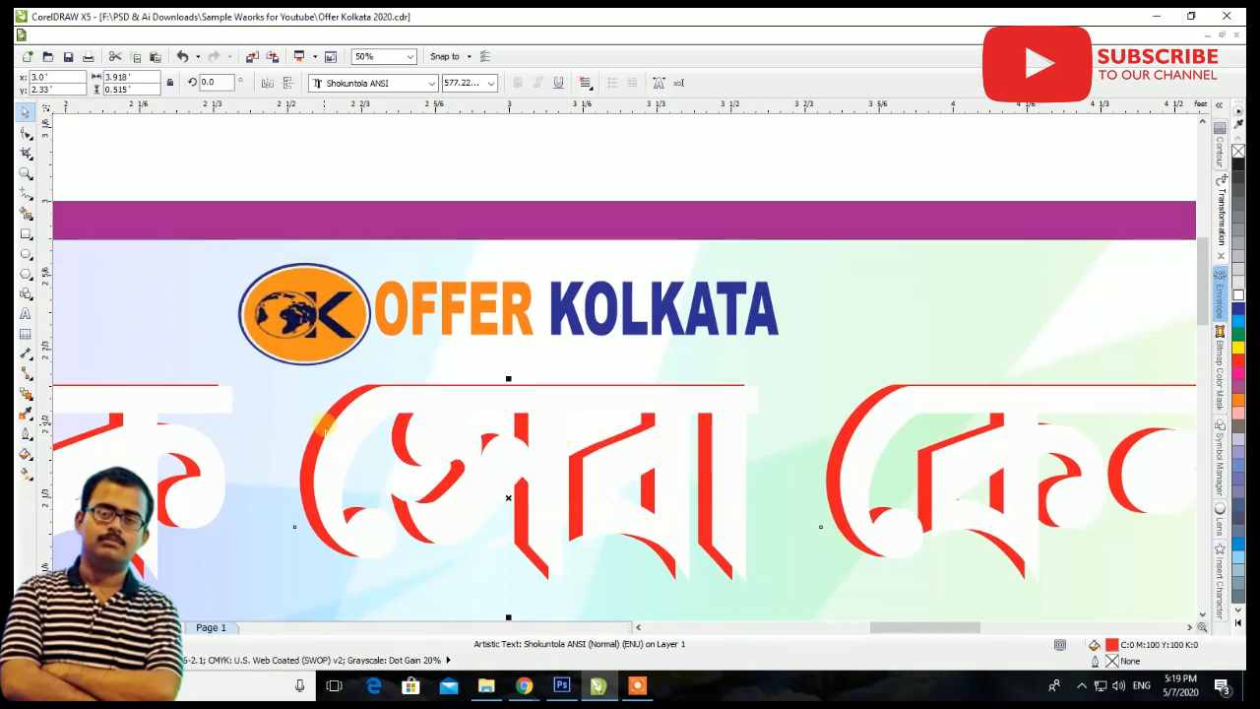
key("ctrl+z")
Duplicate the white heading slightly down and to the right, fill the copy black and stack it behind the red and white layers
scroll(744, 527, "up", 2)
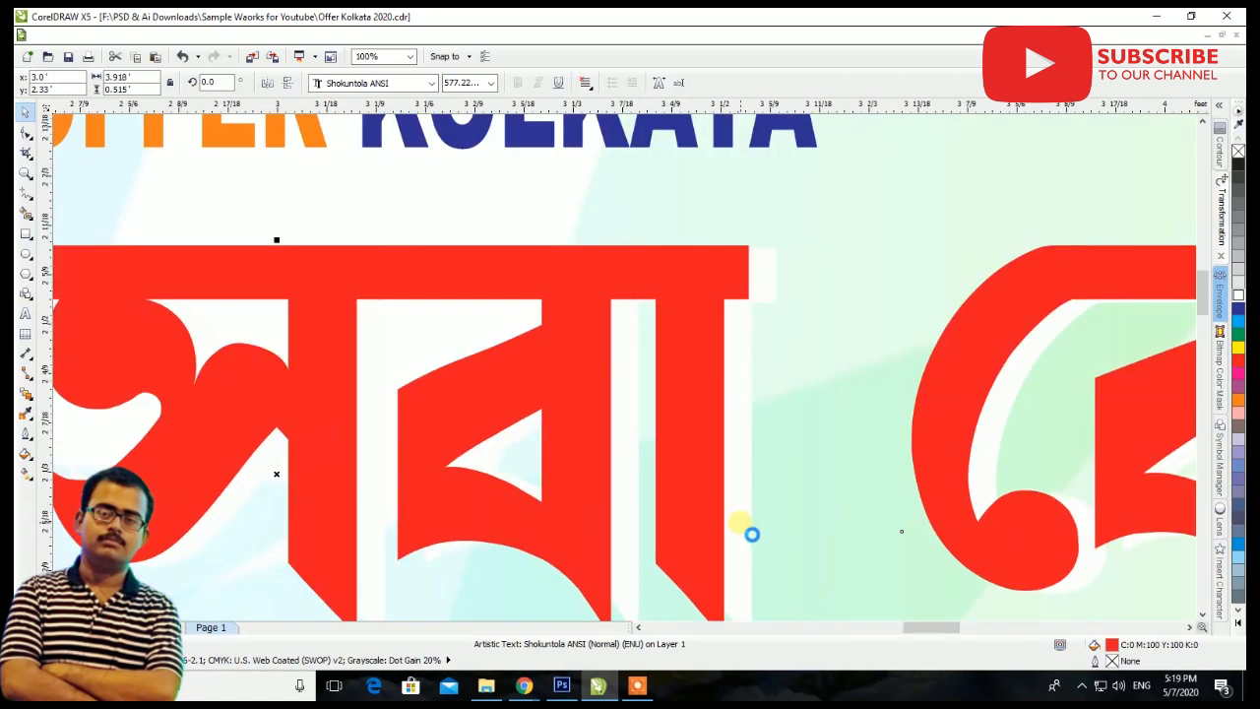
left_click_drag(733, 512, 756, 522)
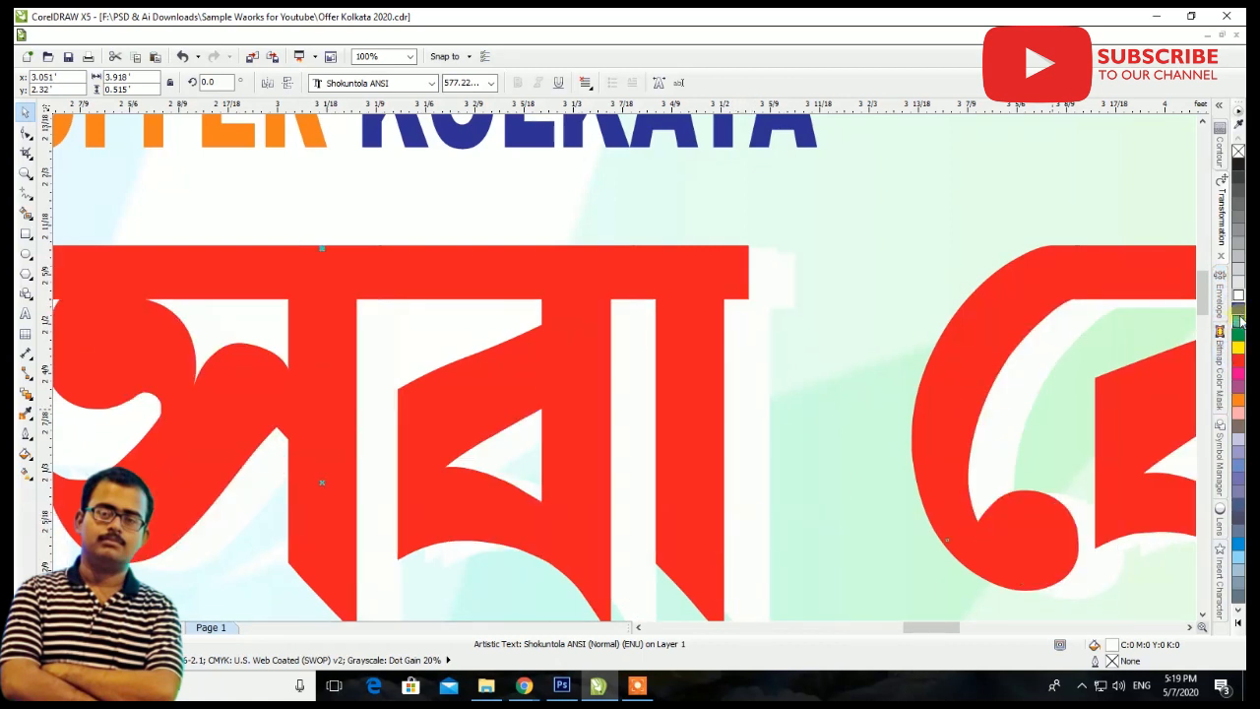
left_click(1238, 163)
scroll(796, 233, "up", 2)
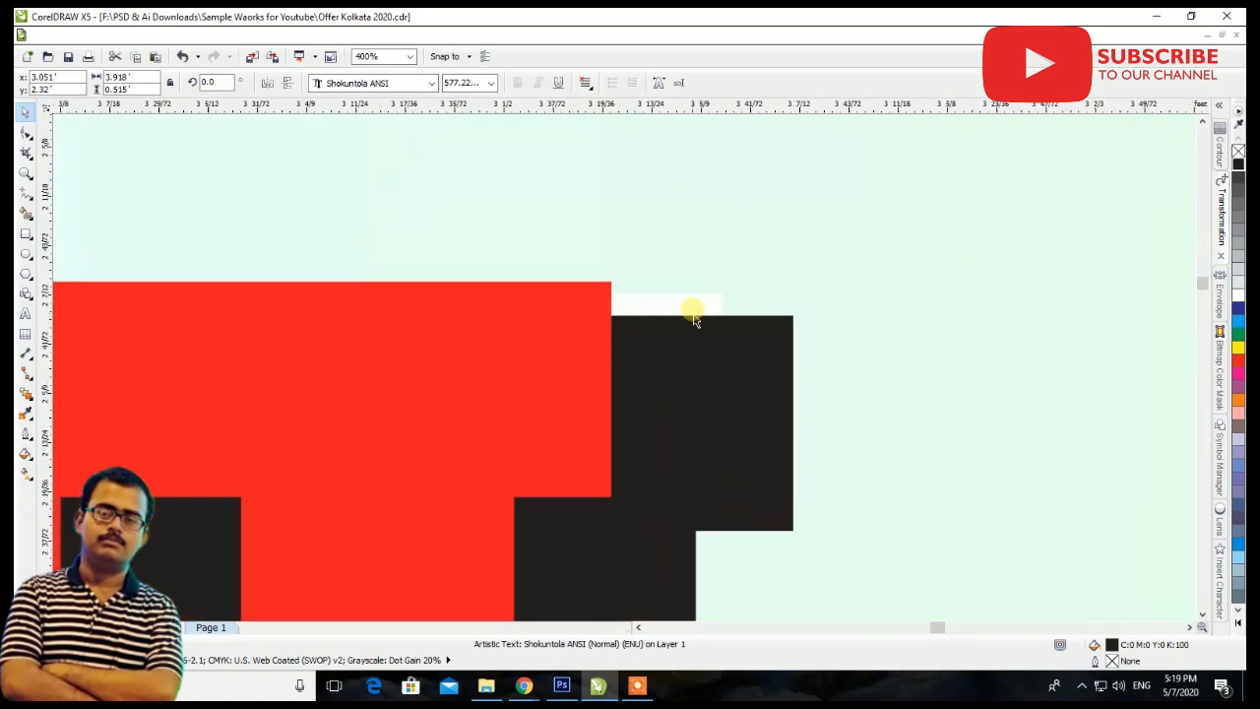
left_click(565, 338, "shift")
scroll(565, 337, "down", 3)
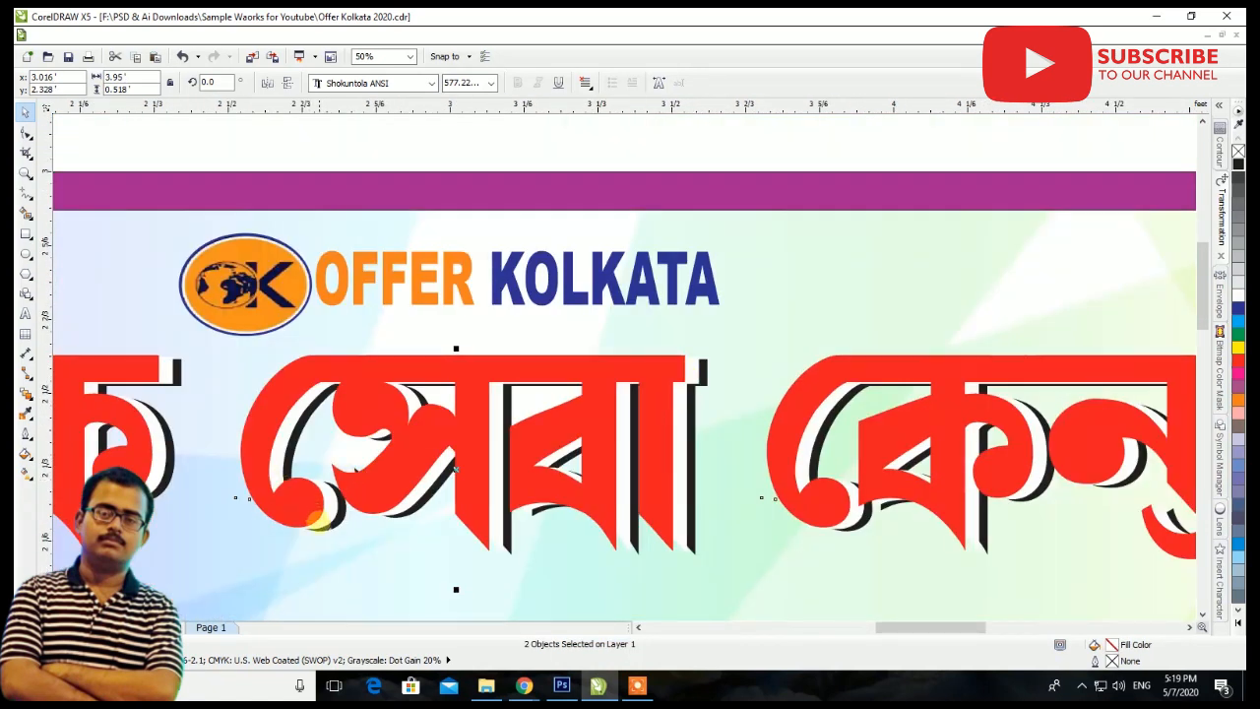
Shift the black shadow copy of the heading to about X 3.031', Y 2.287', keeping it behind the red and white layers
scroll(289, 491, "up", 1)
left_click(354, 520)
key("shift+Page_Up")
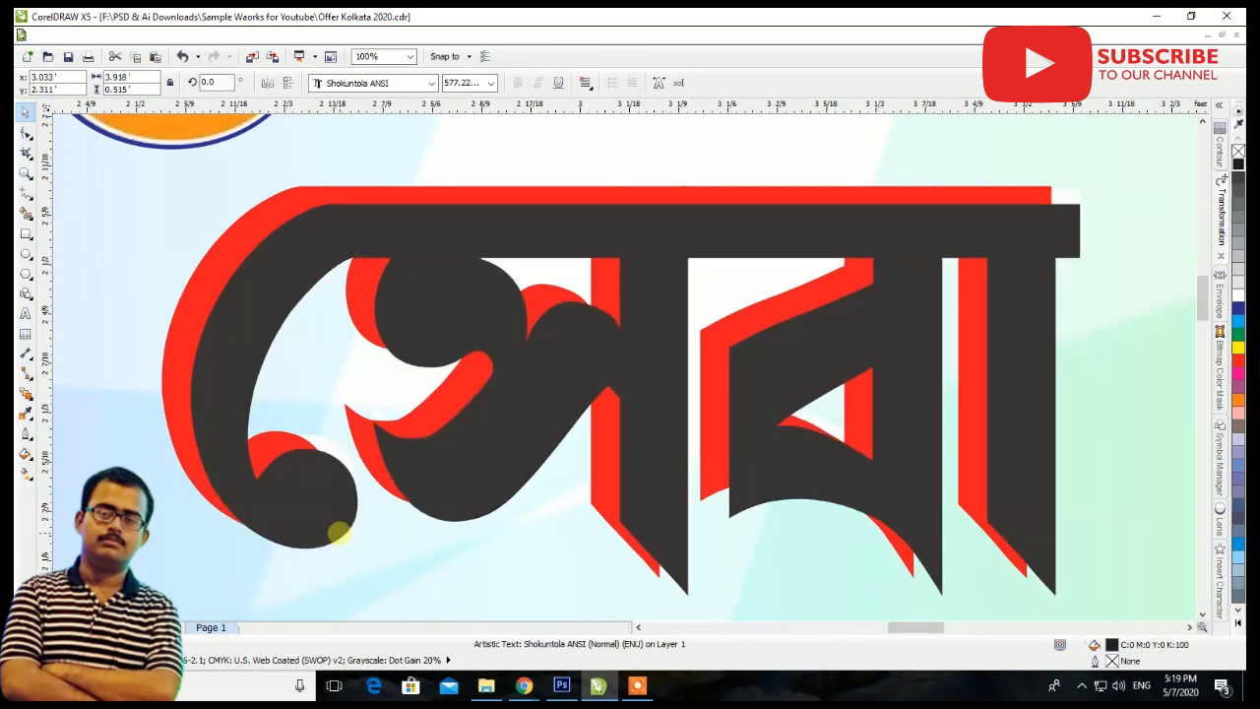
key("shift+Page_Down")
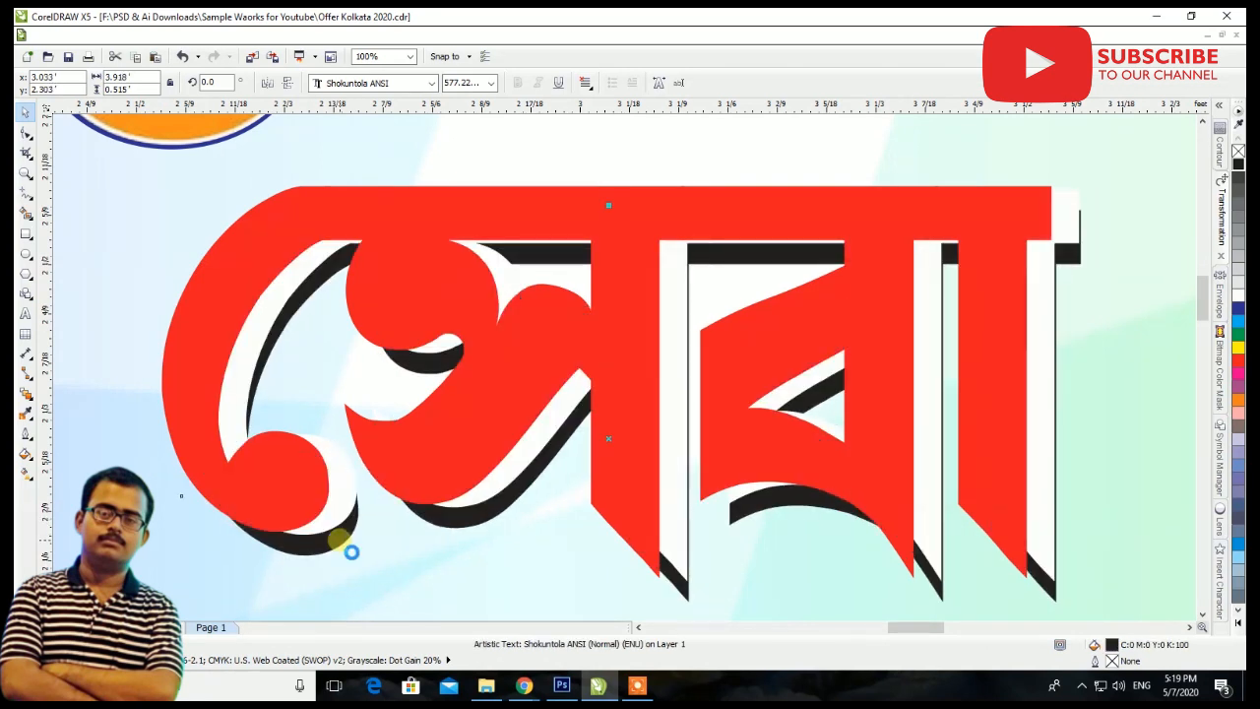
scroll(351, 553, "down", 1)
scroll(779, 374, "down", 1)
scroll(591, 377, "up", 1)
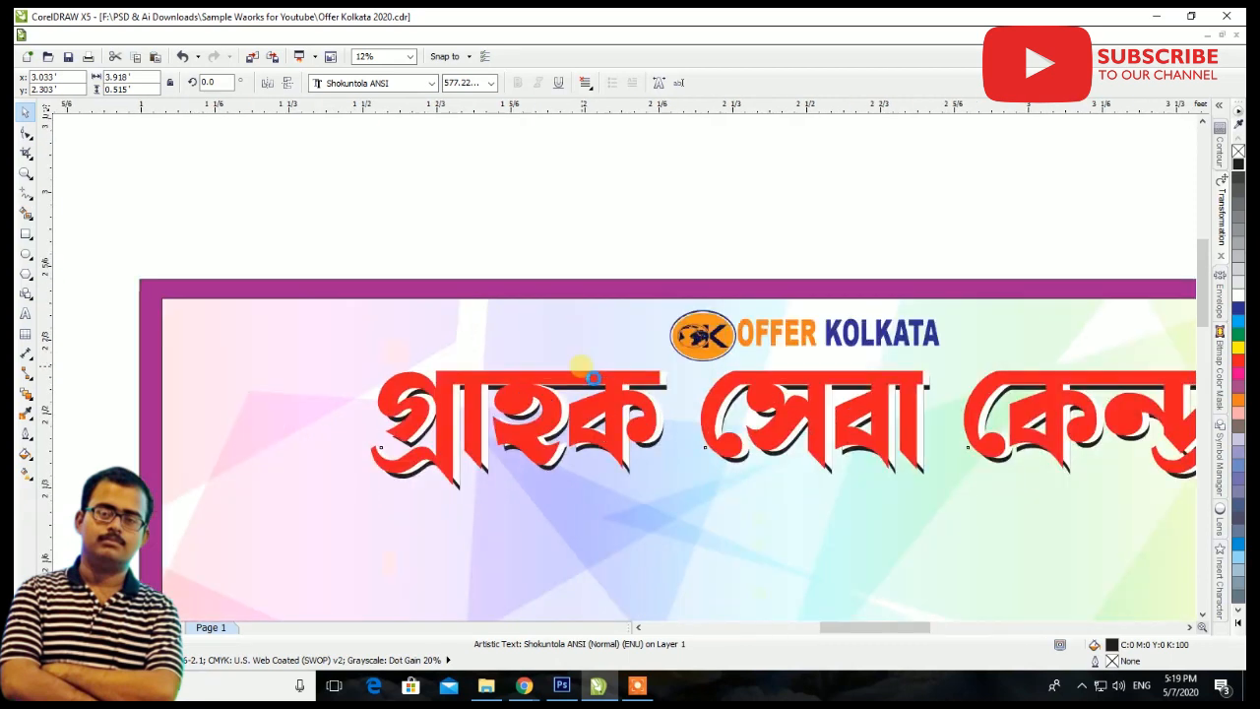
scroll(582, 366, "up", 2)
mouse_move(915, 432)
left_mouse_down()
mouse_move(906, 427)
mouse_move(917, 452)
left_mouse_up()
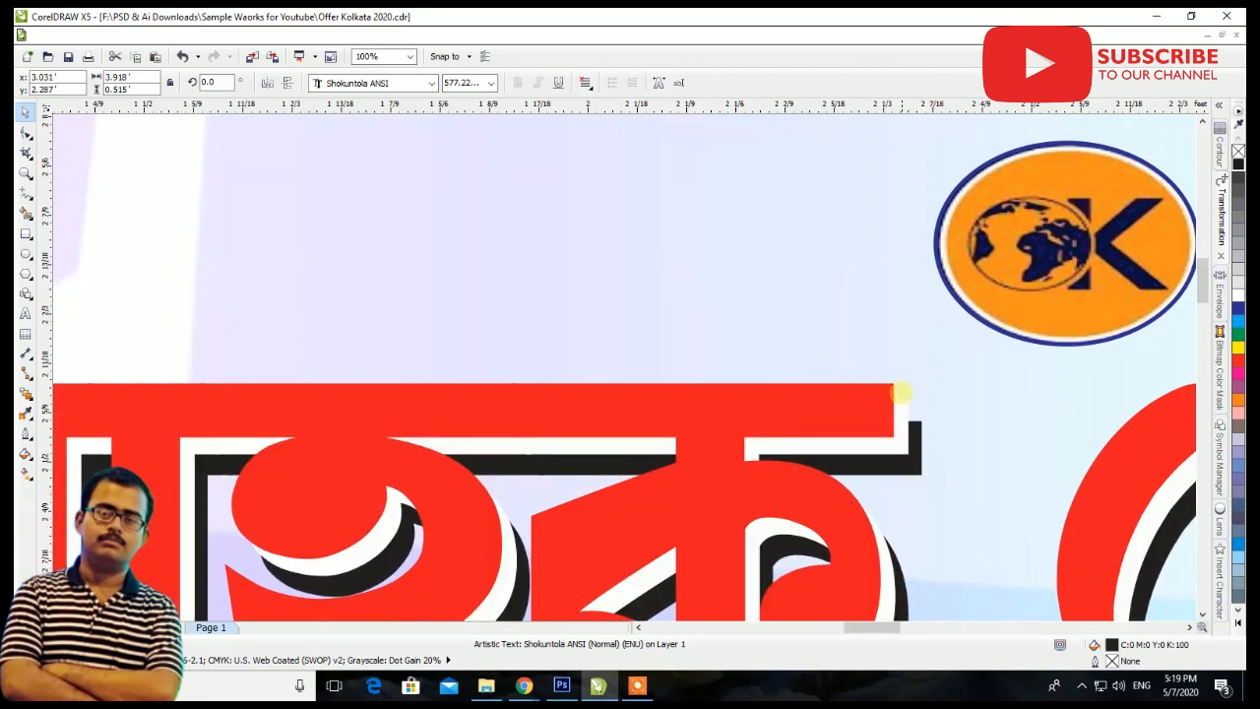
Group the red, white and black layers of the Bengali heading
scroll(904, 418, "down", 3)
scroll(926, 399, "down", 3)
scroll(960, 406, "up", 1)
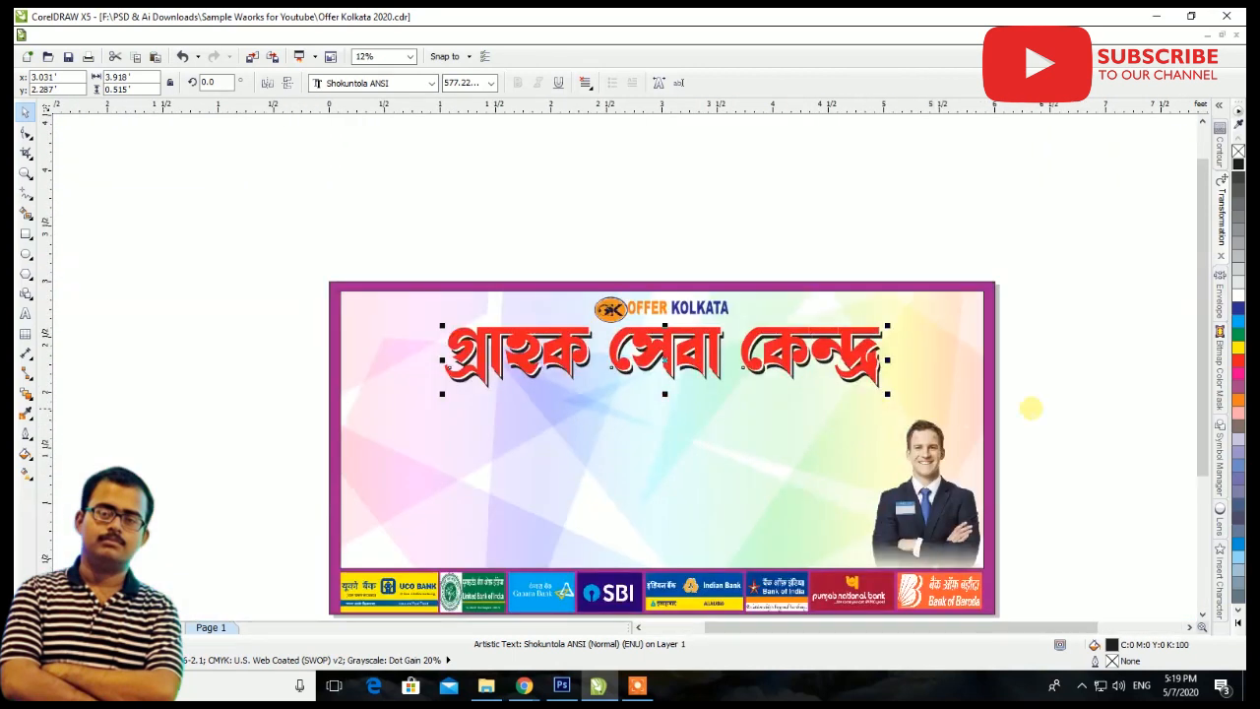
left_click_drag(1075, 396, 287, 301)
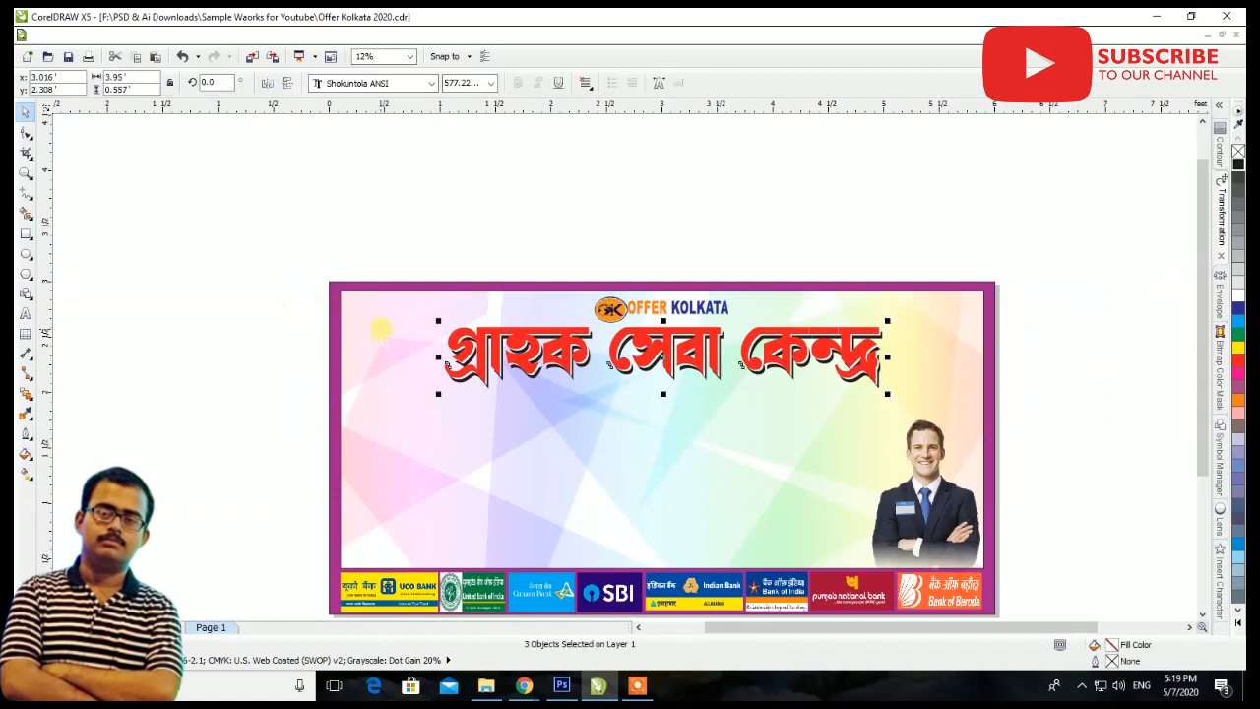
key("ctrl+g")
Ungroup the Offer Kolkata logo and reshape its oval OK emblem into a larger circle set further left of the name
left_click(606, 312)
scroll(691, 308, "up", 2)
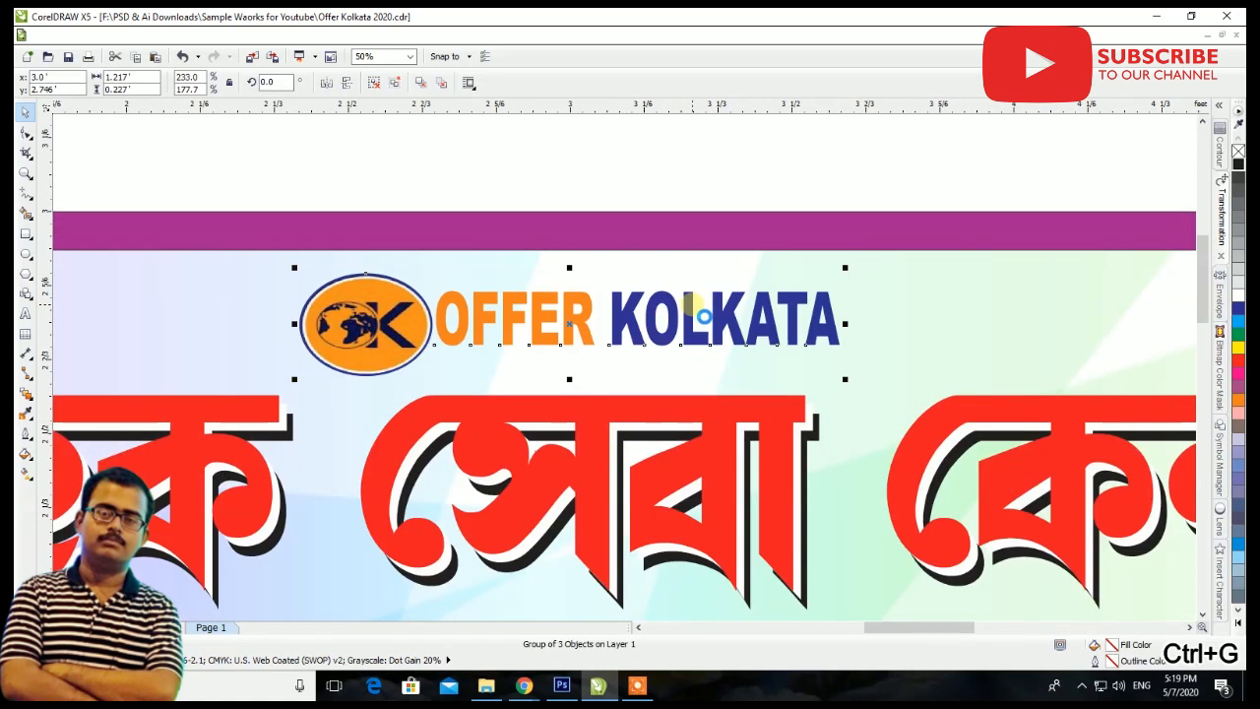
left_click(395, 82)
left_click(428, 337)
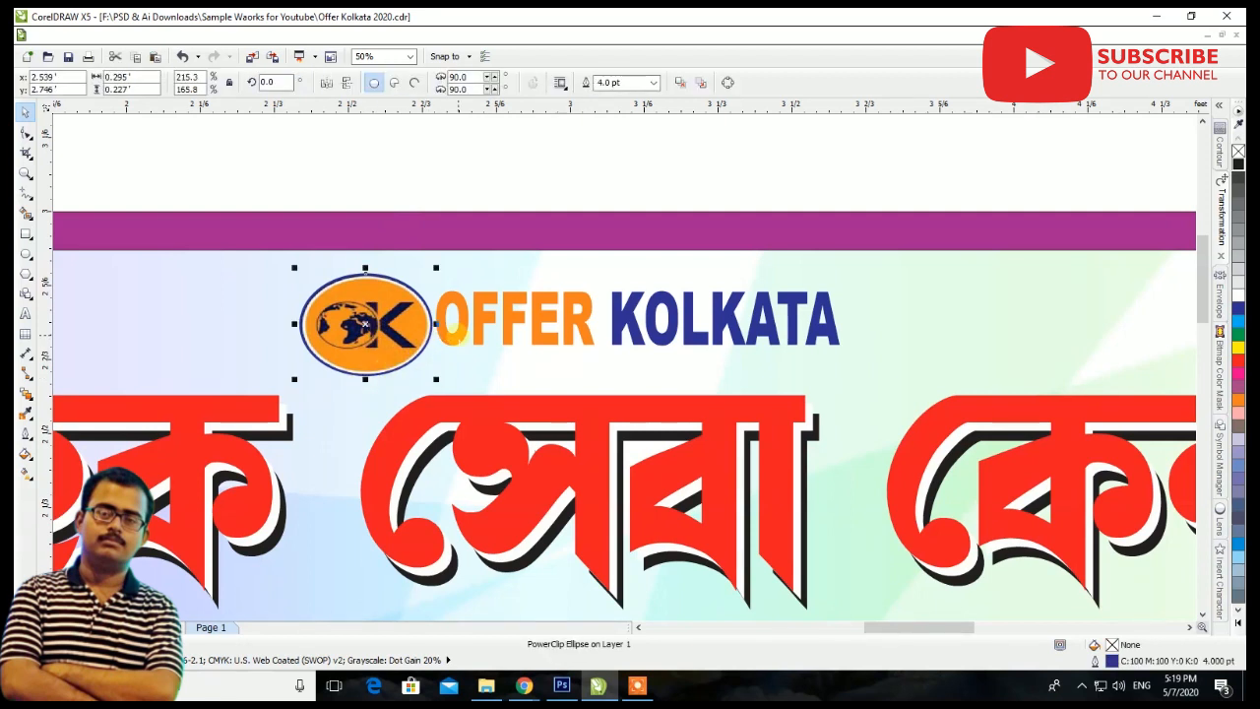
left_click_drag(437, 324, 331, 345)
left_click_drag(389, 373, 406, 398)
Enlarge the OFFER KOLKATA words to about 1.392' by 0.188' and move them close beside the round emblem
left_click(485, 325)
left_click(661, 335, "shift")
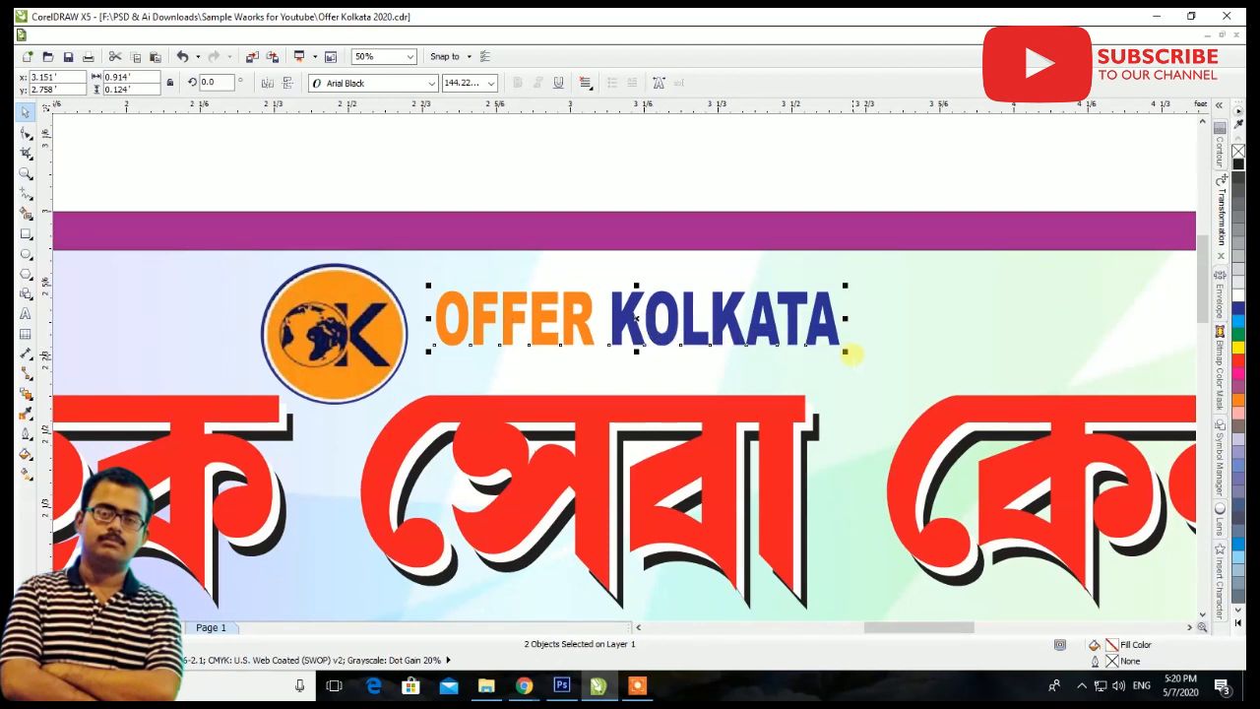
left_click_drag(845, 351, 1060, 401)
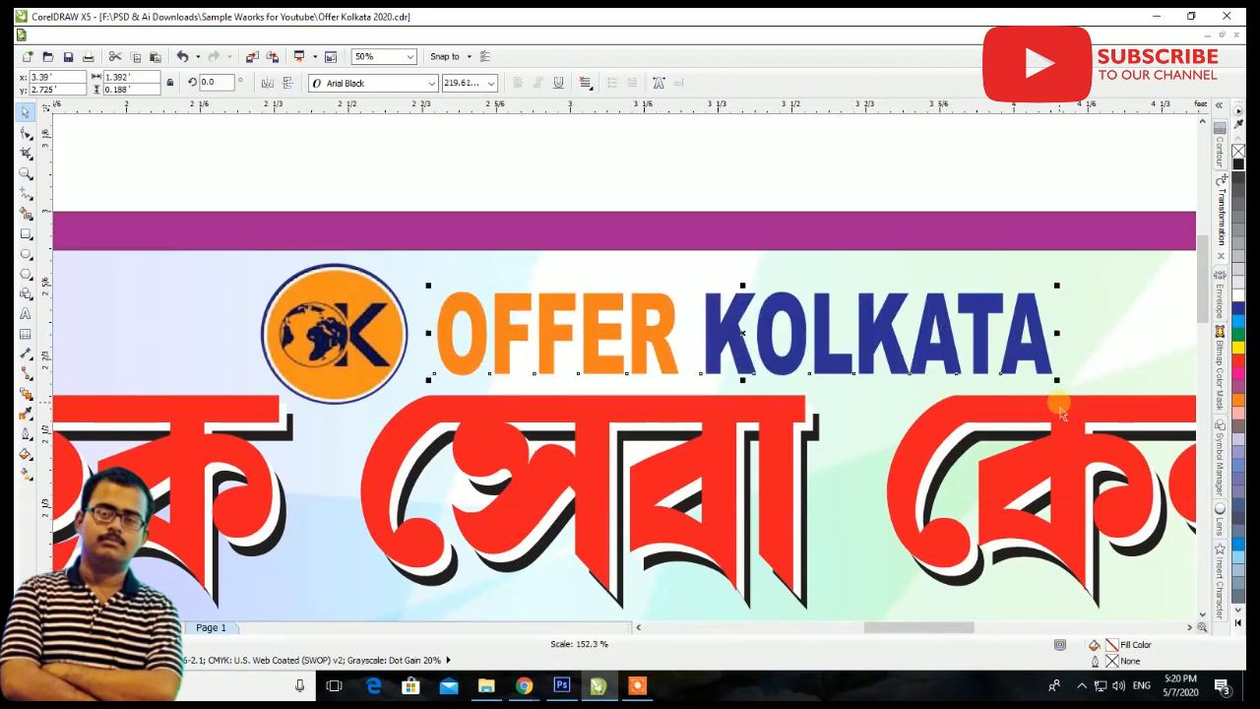
left_click_drag(741, 328, 713, 324)
Underline the OFFER KOLKATA words and group them with the round emblem
left_click(558, 82)
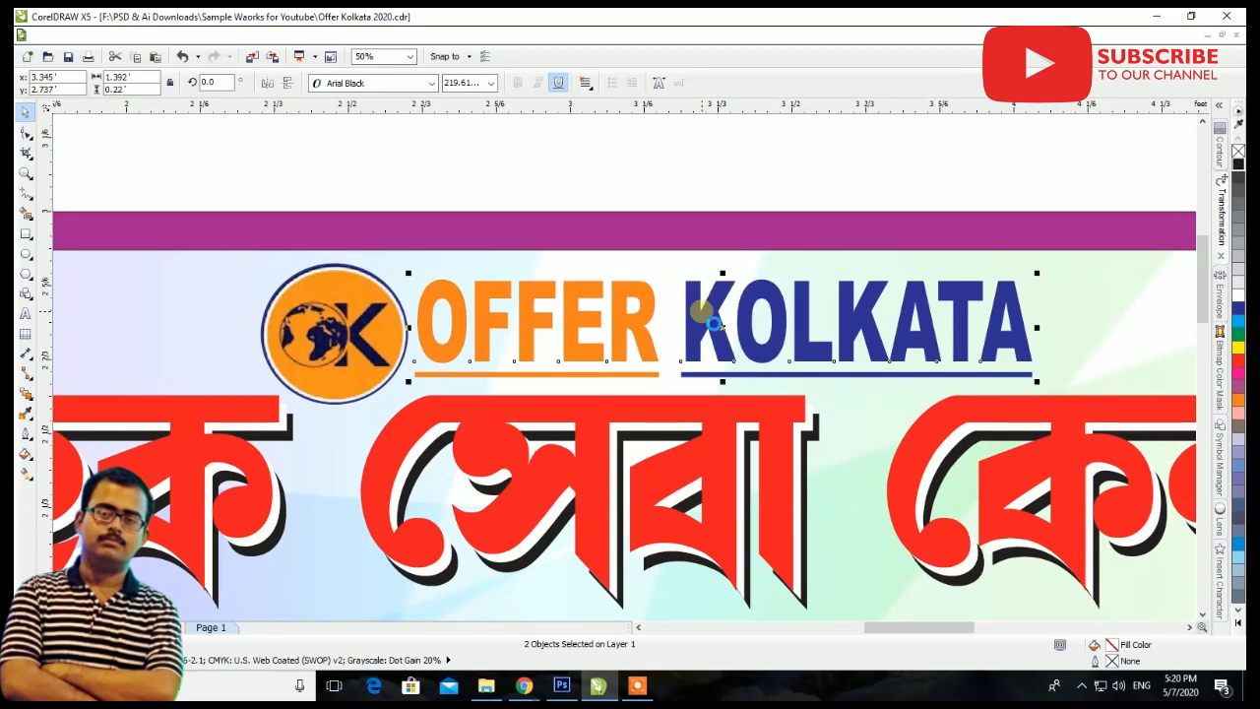
left_click(657, 162)
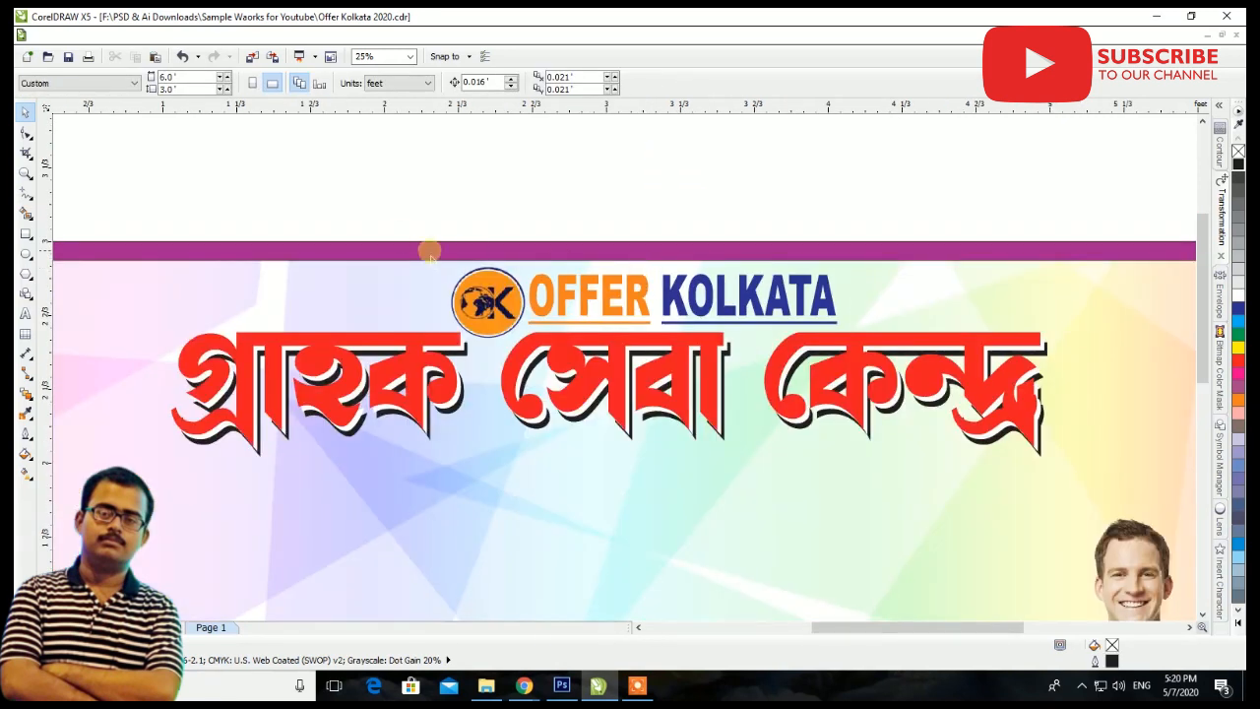
left_click_drag(381, 215, 886, 372)
key("ctrl+g")
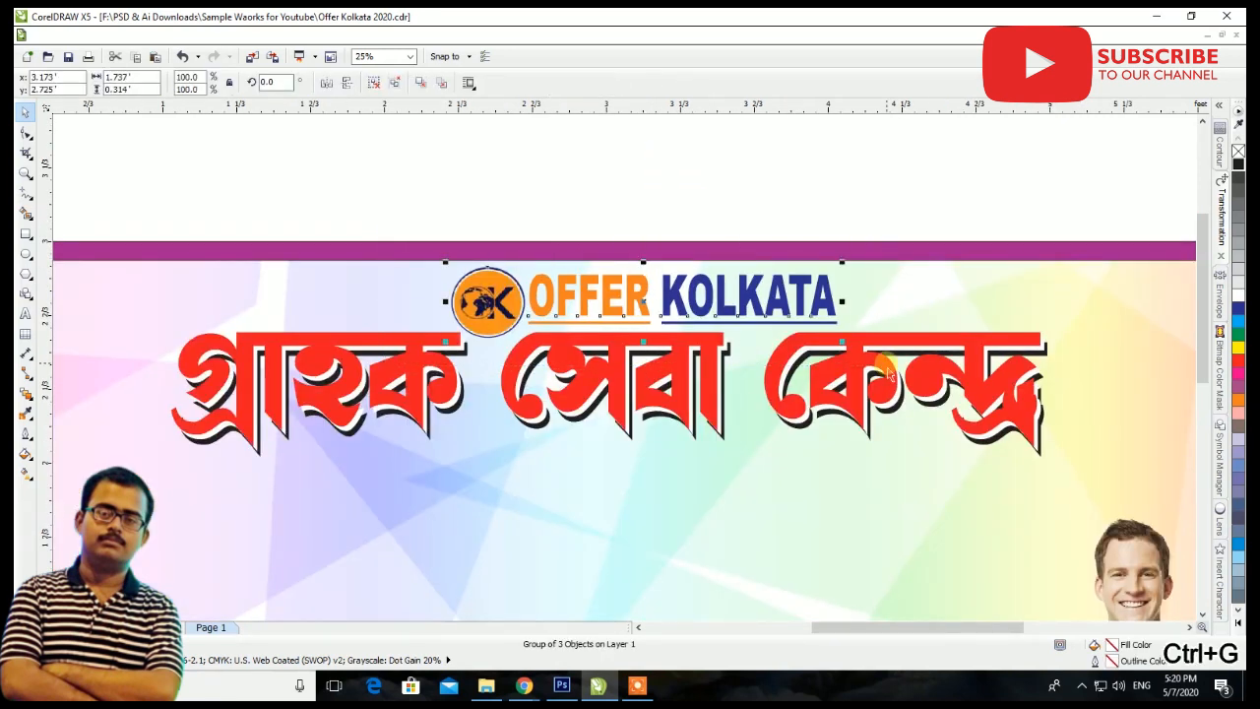
Move the star picture from below the banner to the panel's upper-left corner and enlarge it to about 1.228' by 0.921'
scroll(882, 330, "down", 3)
left_click(882, 330)
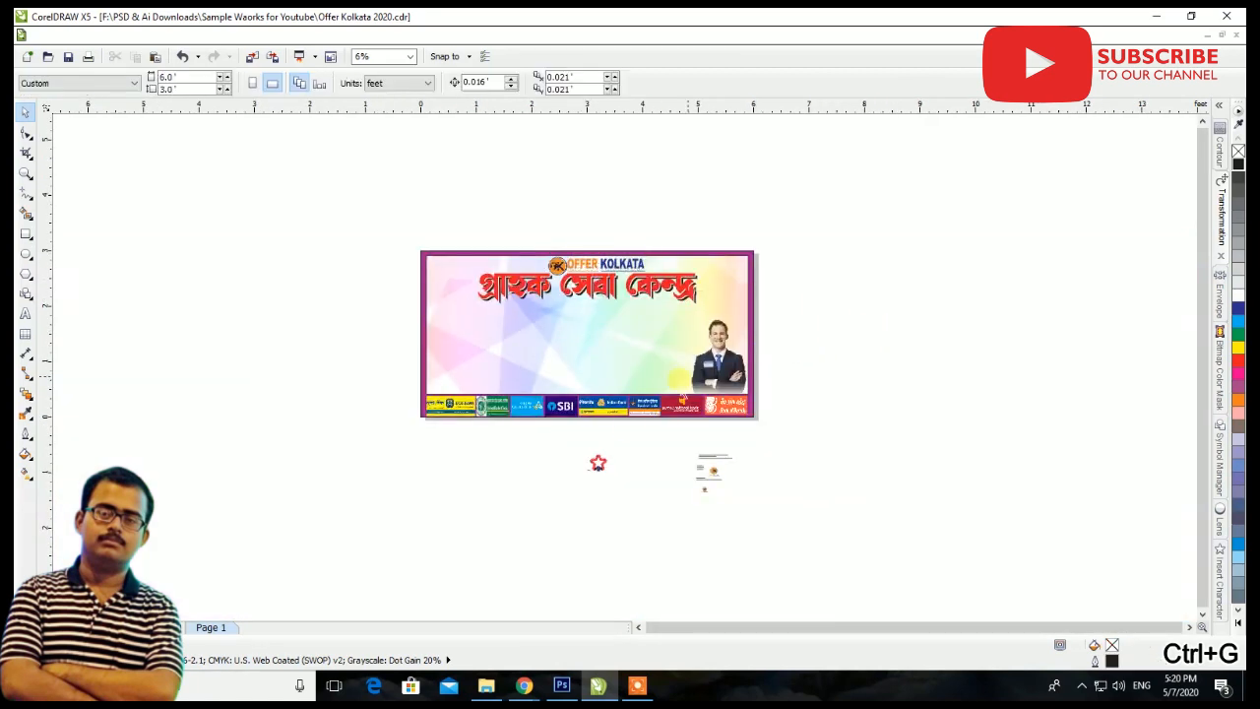
left_click_drag(598, 466, 425, 266)
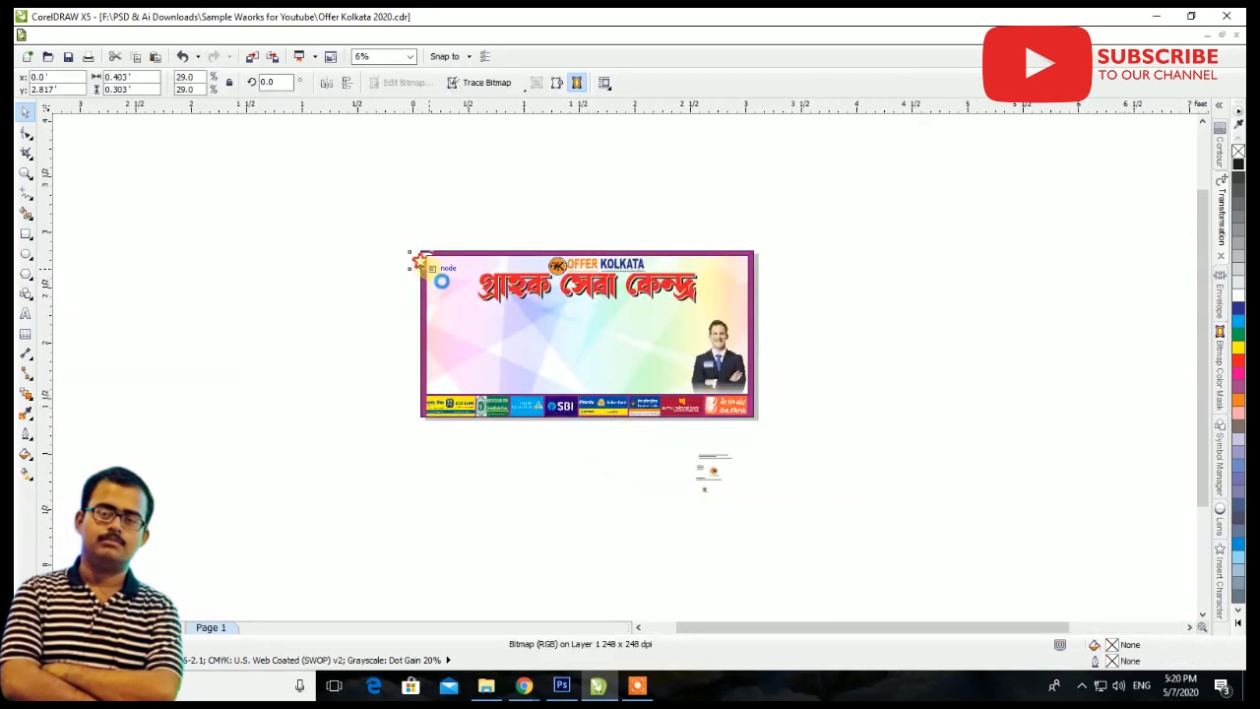
scroll(430, 269, "up", 3)
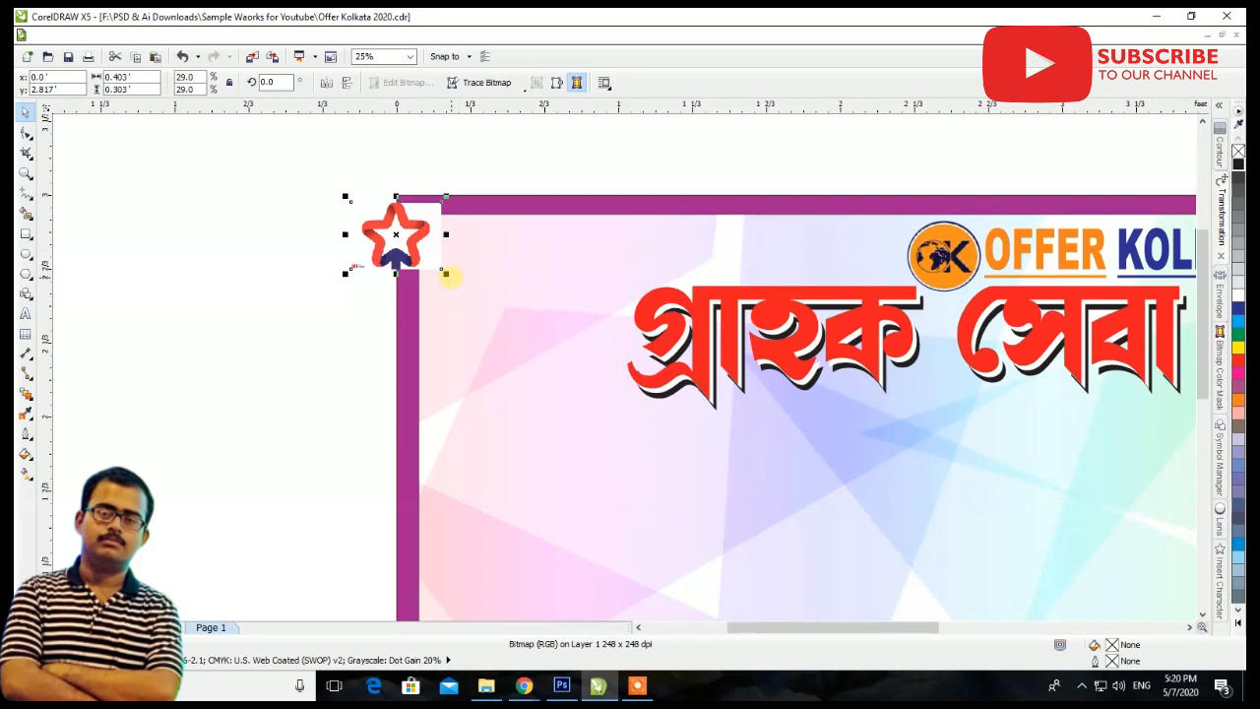
left_click_drag(445, 275, 590, 327)
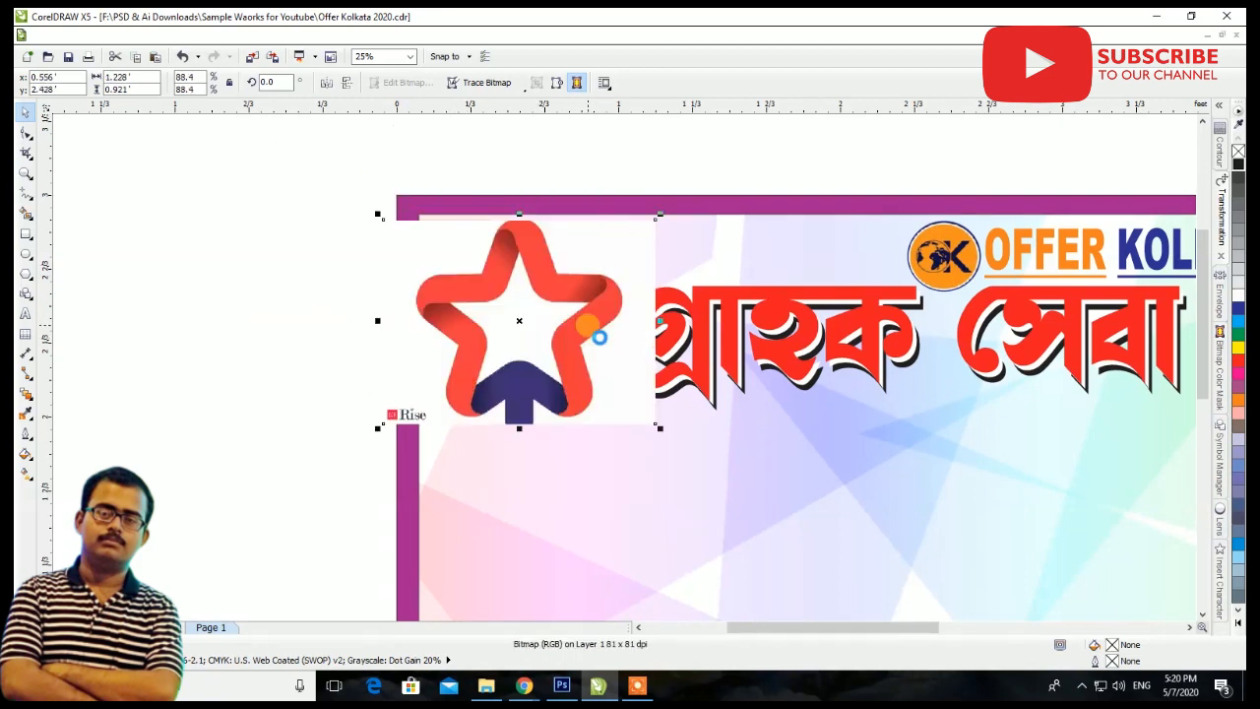
scroll(563, 297, "up", 1)
left_click_drag(557, 286, 573, 277)
Hide the star picture's white background with the Bitmap Color Mask, sampling the white at a tolerance of 10%
left_click(1219, 372)
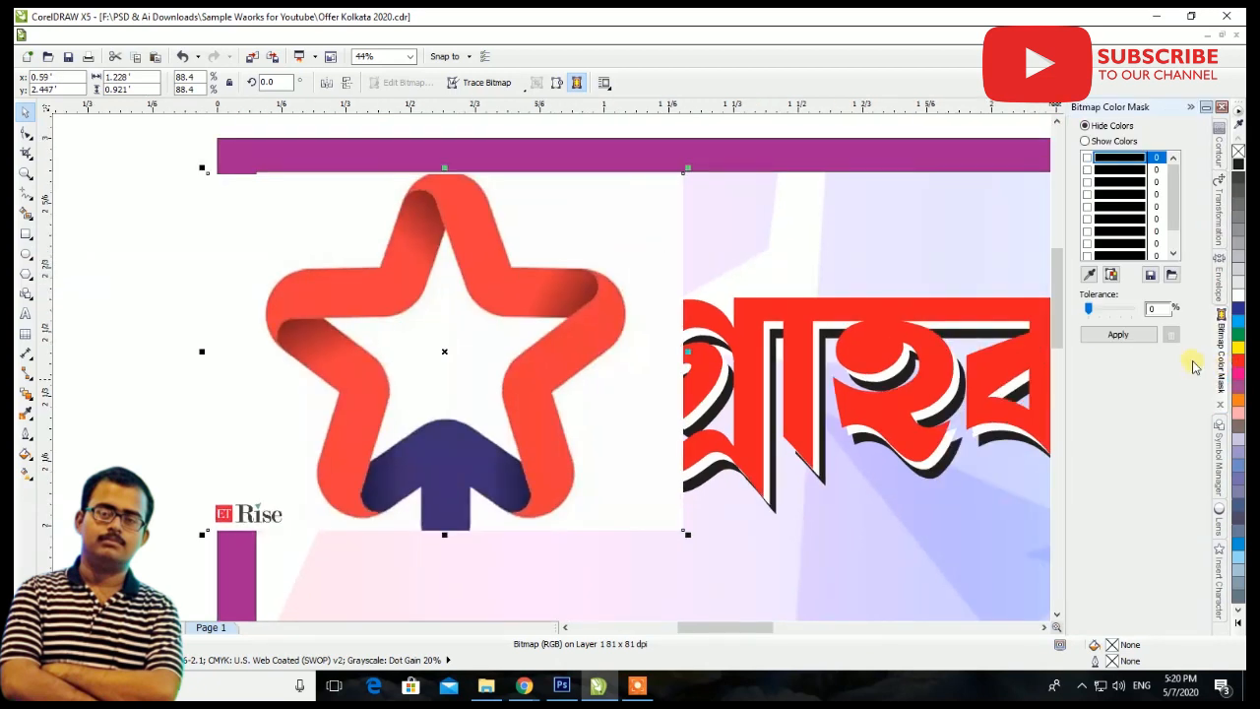
scroll(1132, 236, "down", 3)
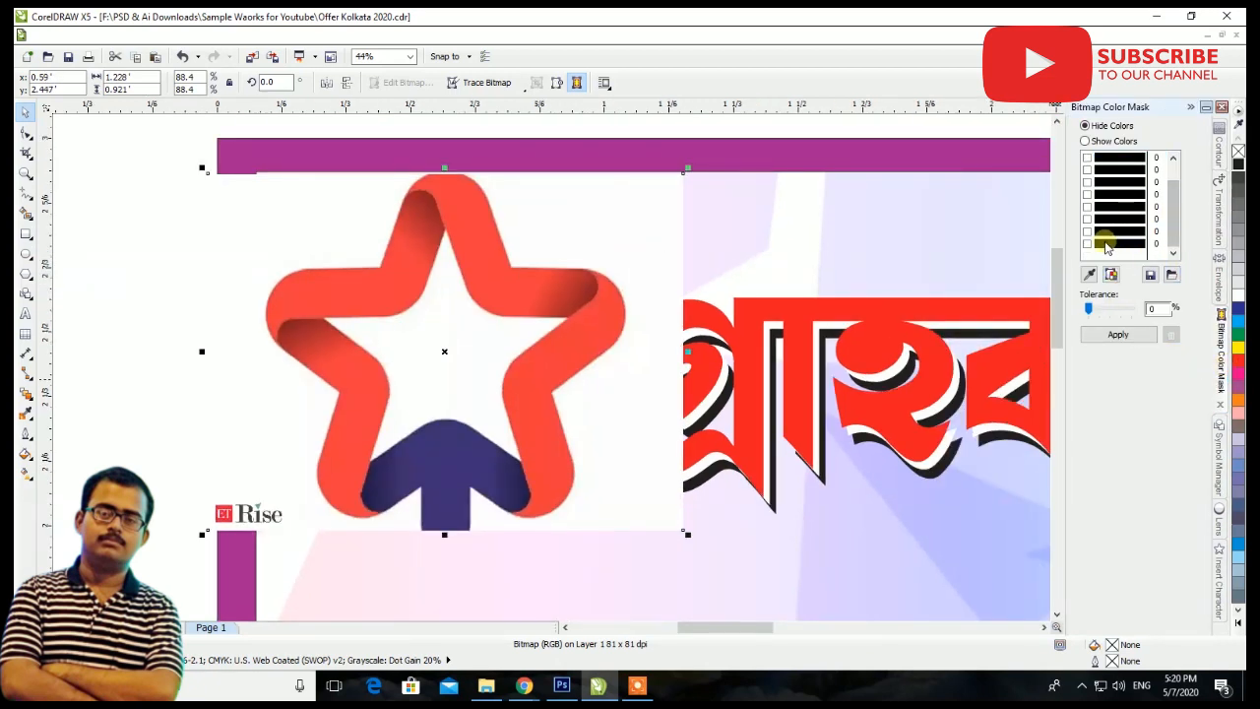
left_click(1110, 246)
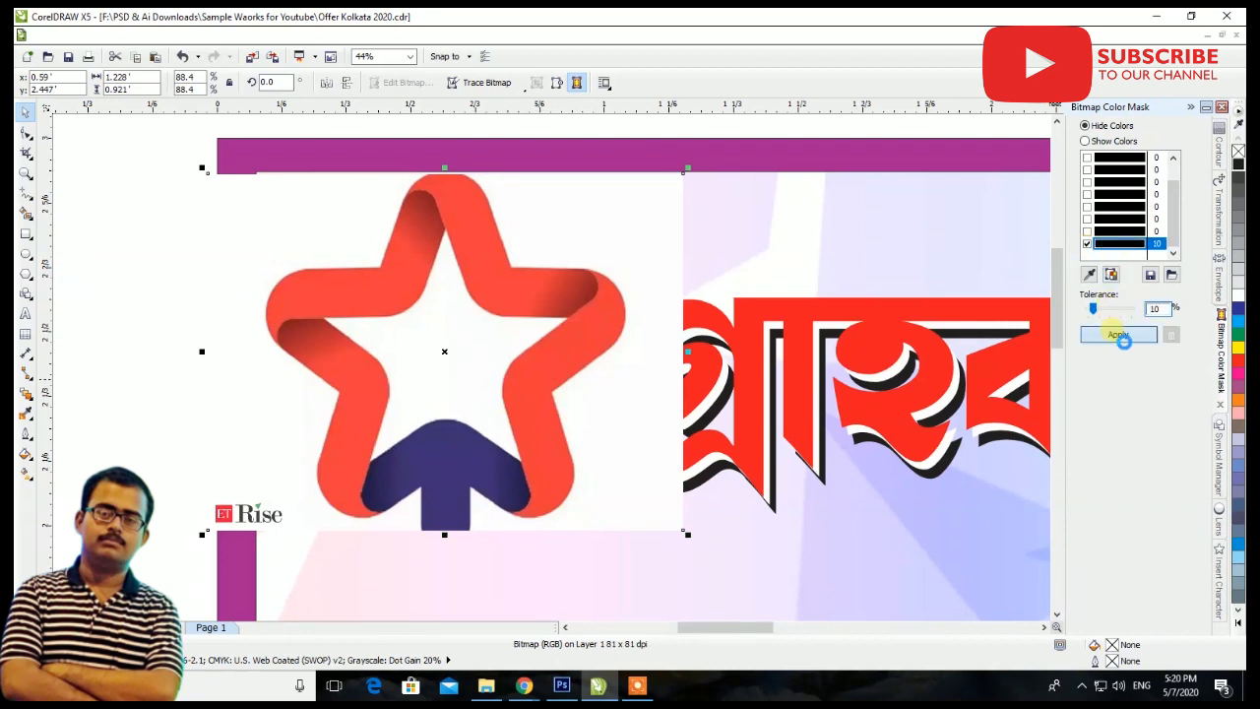
left_click(1087, 275)
left_click(669, 264)
left_click(1113, 334)
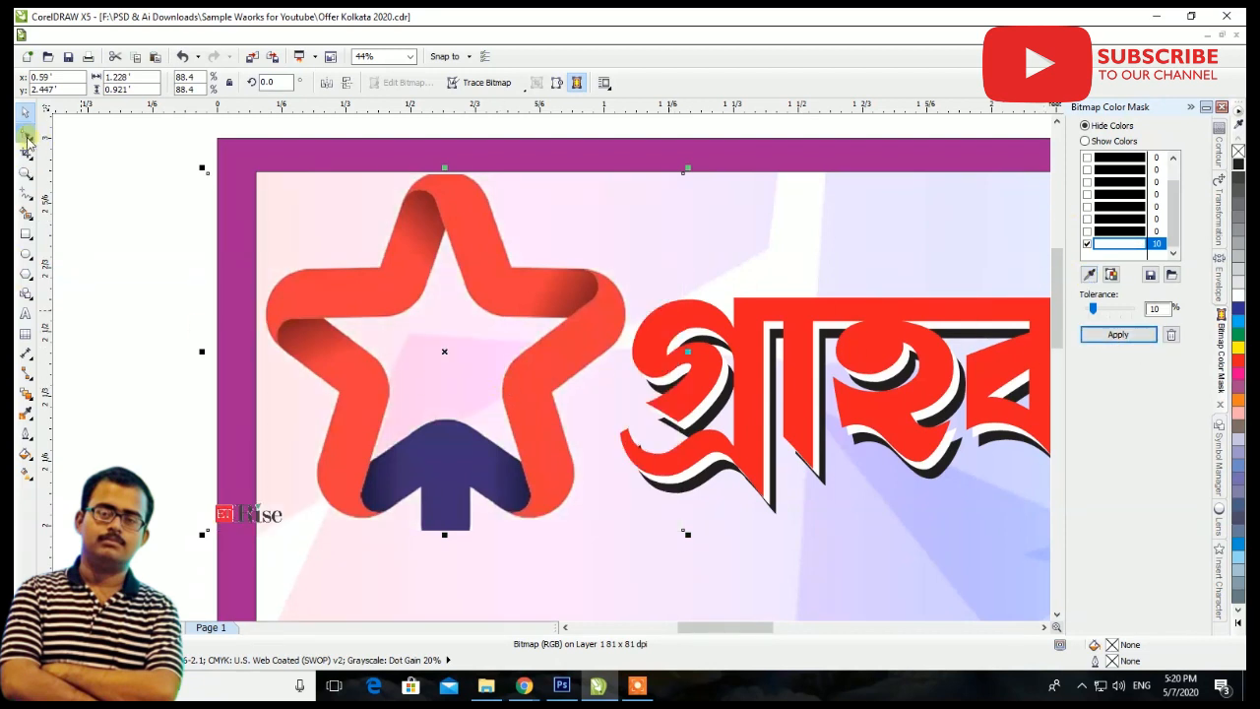
Reshape the star picture's outline with the Shape tool to cut off the ET Rise mark at its lower-left corner
left_click(26, 136)
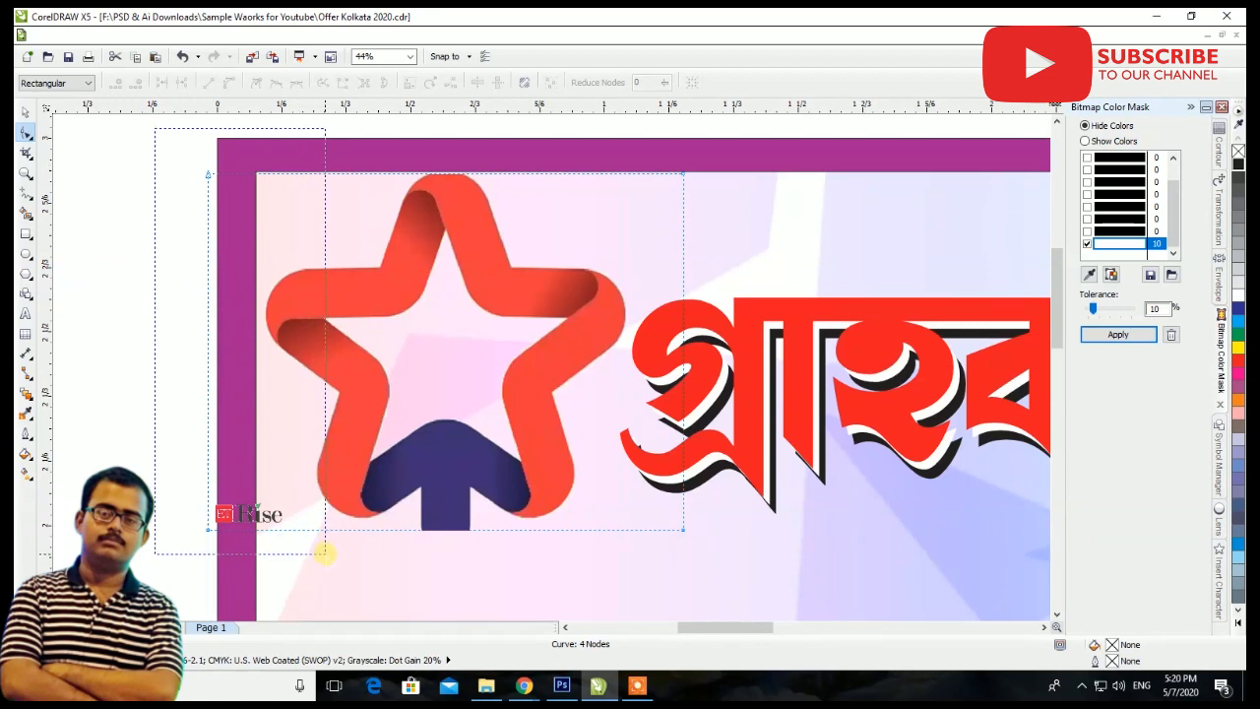
left_click_drag(208, 526, 262, 529)
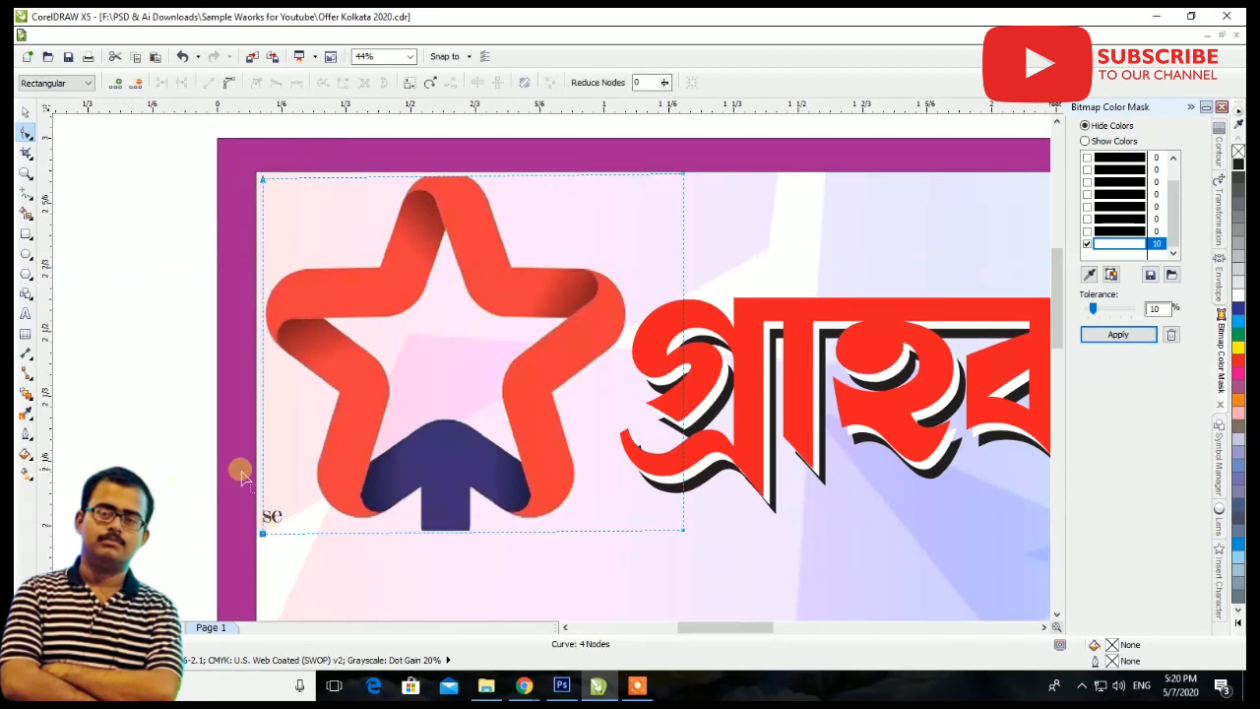
left_click(321, 531)
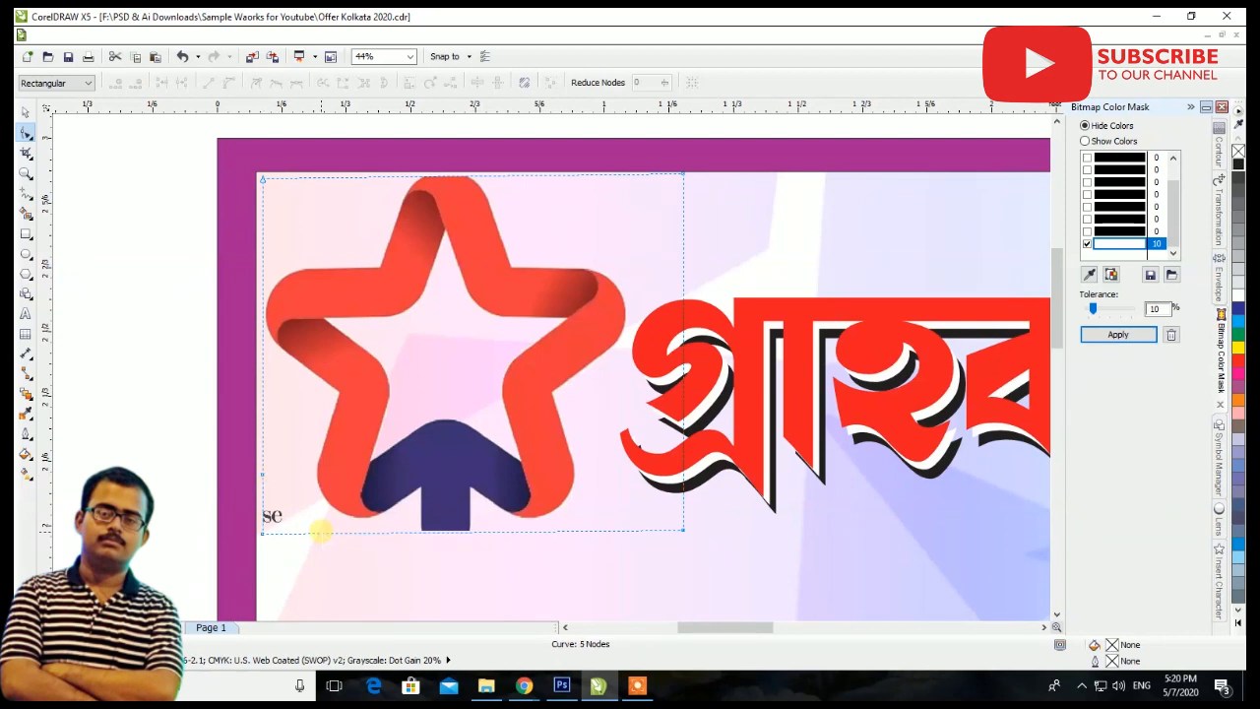
double_click(321, 532)
left_click_drag(262, 532, 294, 493)
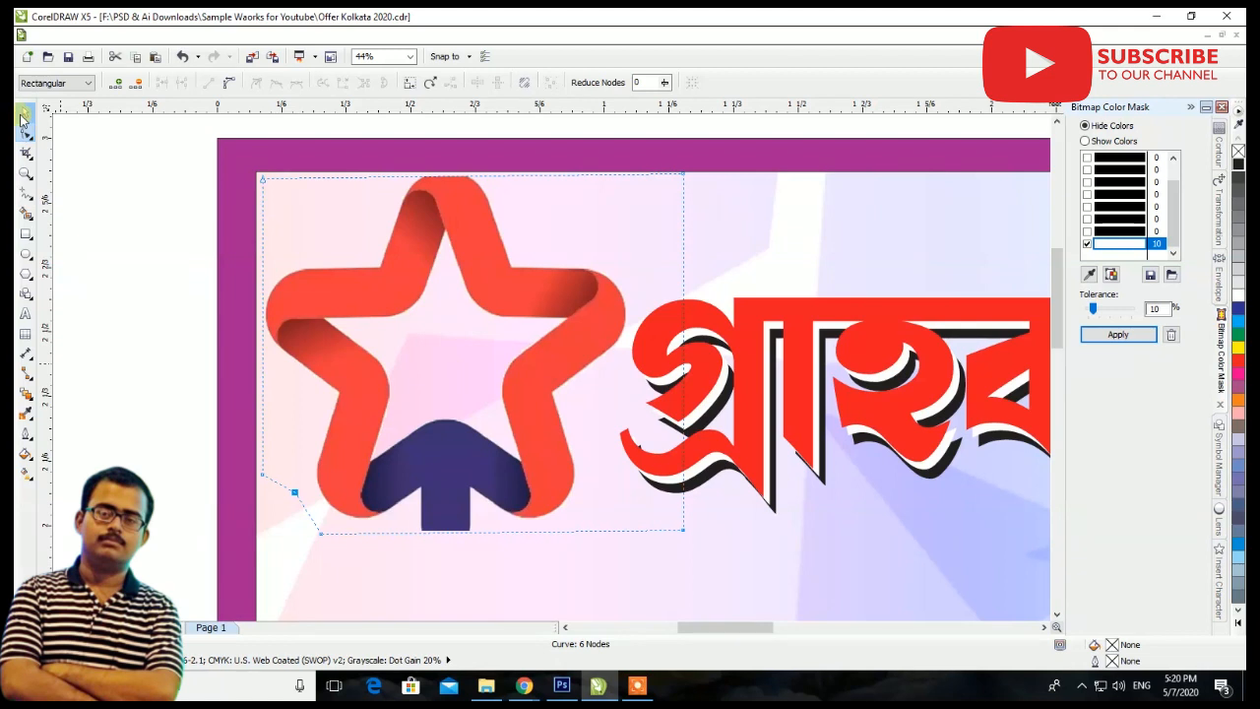
Nudge the star into the banner panel's upper-left corner and shrink it to about 1.021' by 0.874'
left_click(25, 112)
left_click_drag(595, 313, 592, 309)
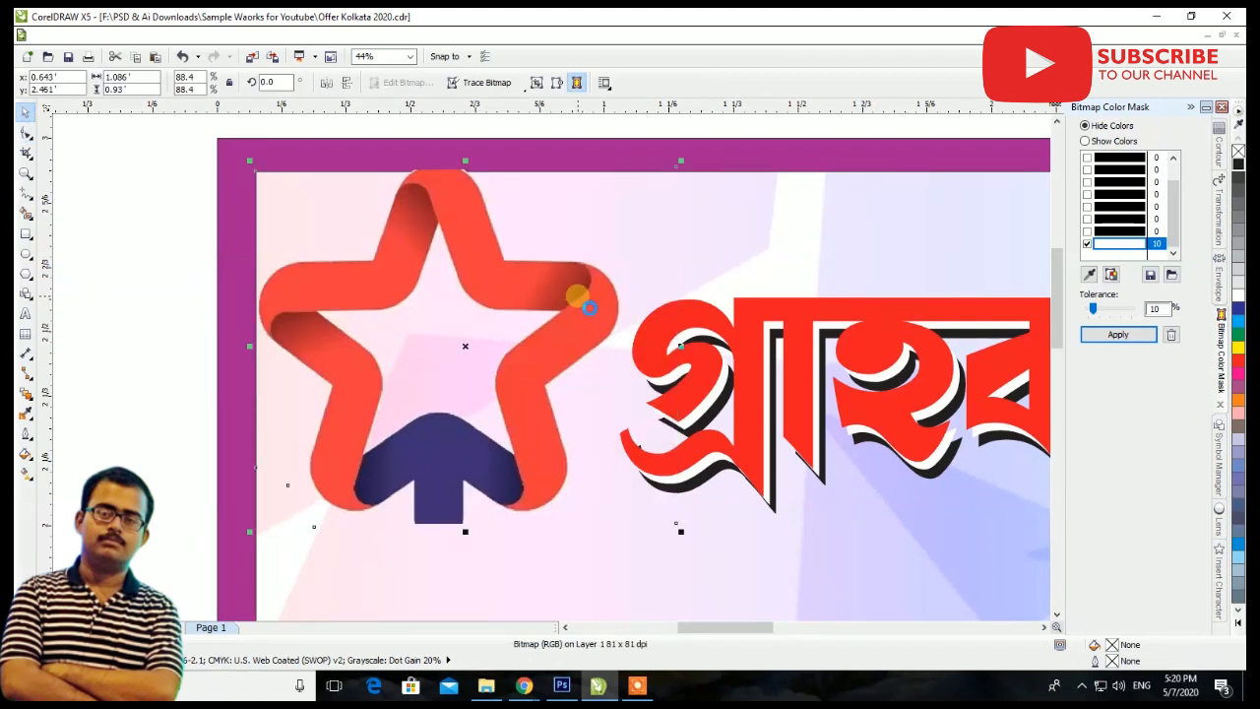
scroll(593, 310, "down", 2)
scroll(606, 340, "up", 1)
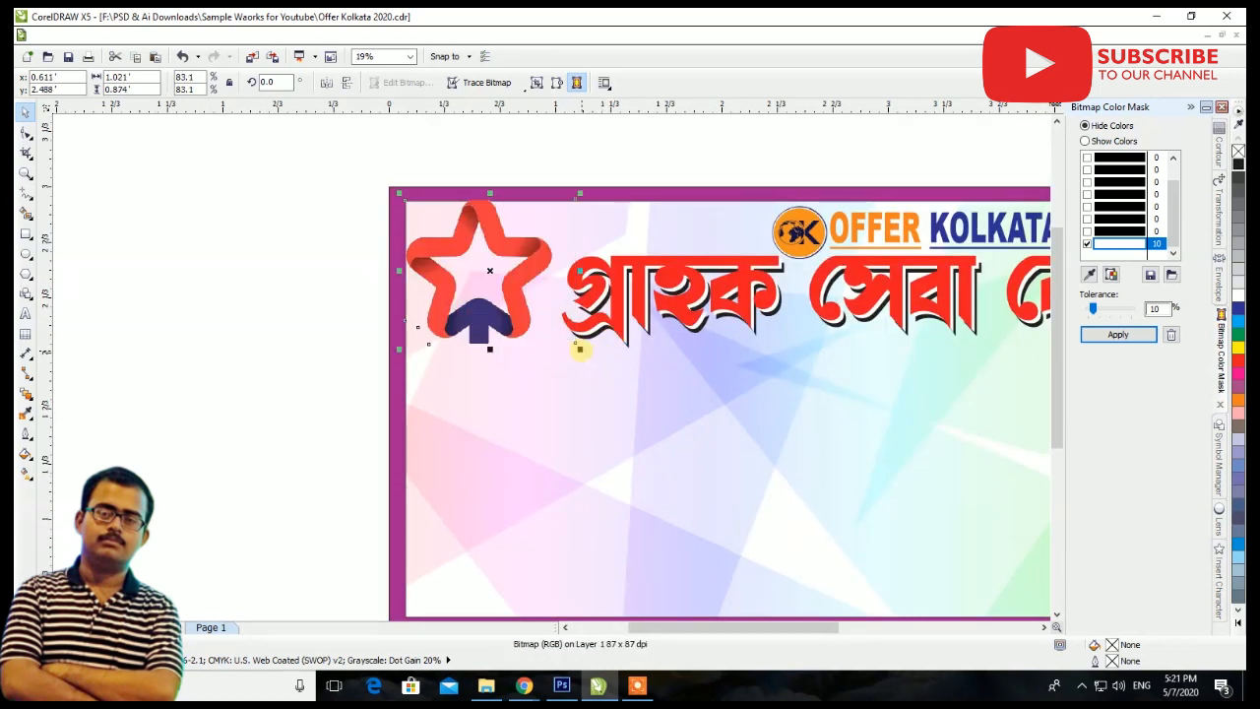
scroll(587, 352, "down", 1)
scroll(616, 311, "down", 1)
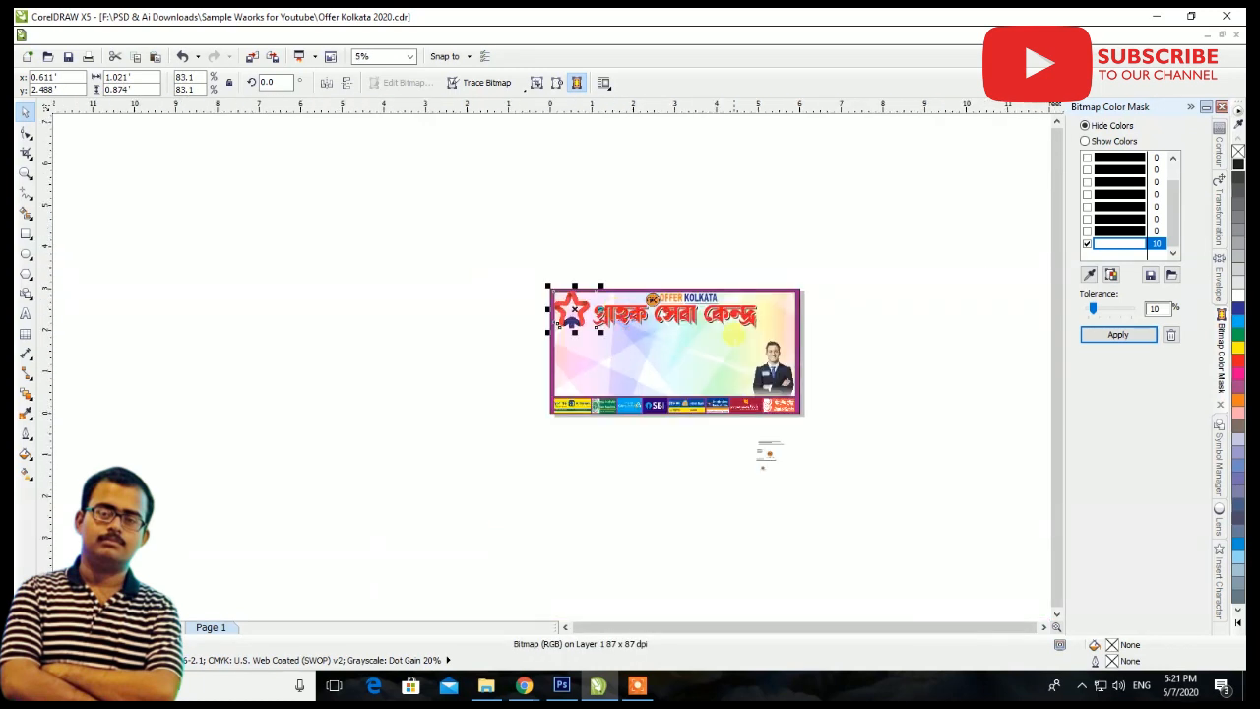
left_click(846, 369)
Import the ICICI Bank vector logo and place it over the right half of the banner
scroll(815, 414, "up", 2)
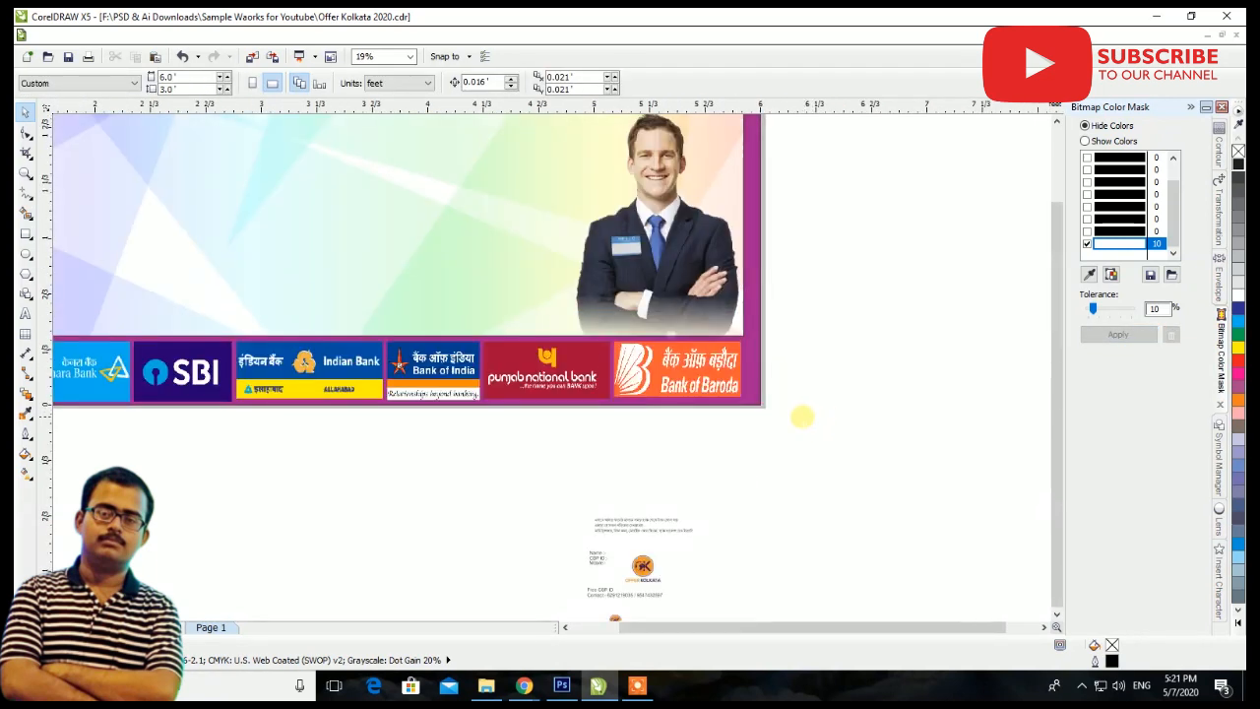
scroll(802, 416, "down", 1)
right_click(888, 264)
left_click(930, 324)
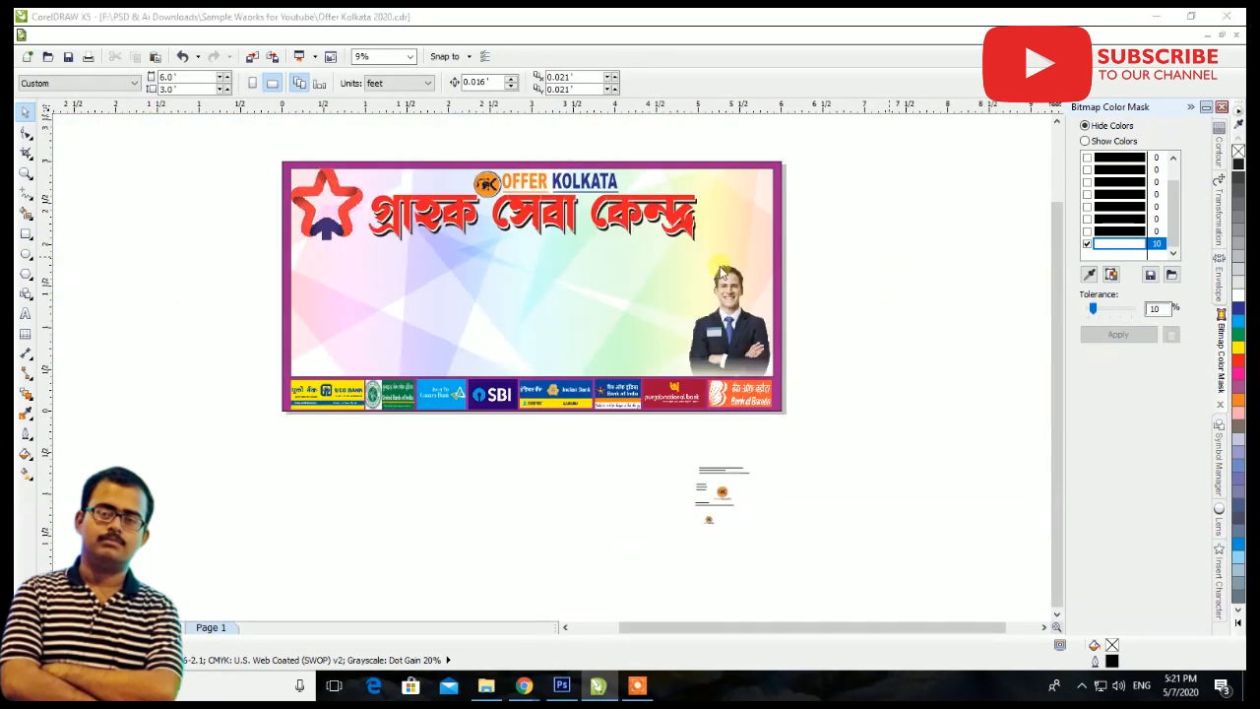
double_click(321, 286)
left_click(619, 544)
left_click(610, 268)
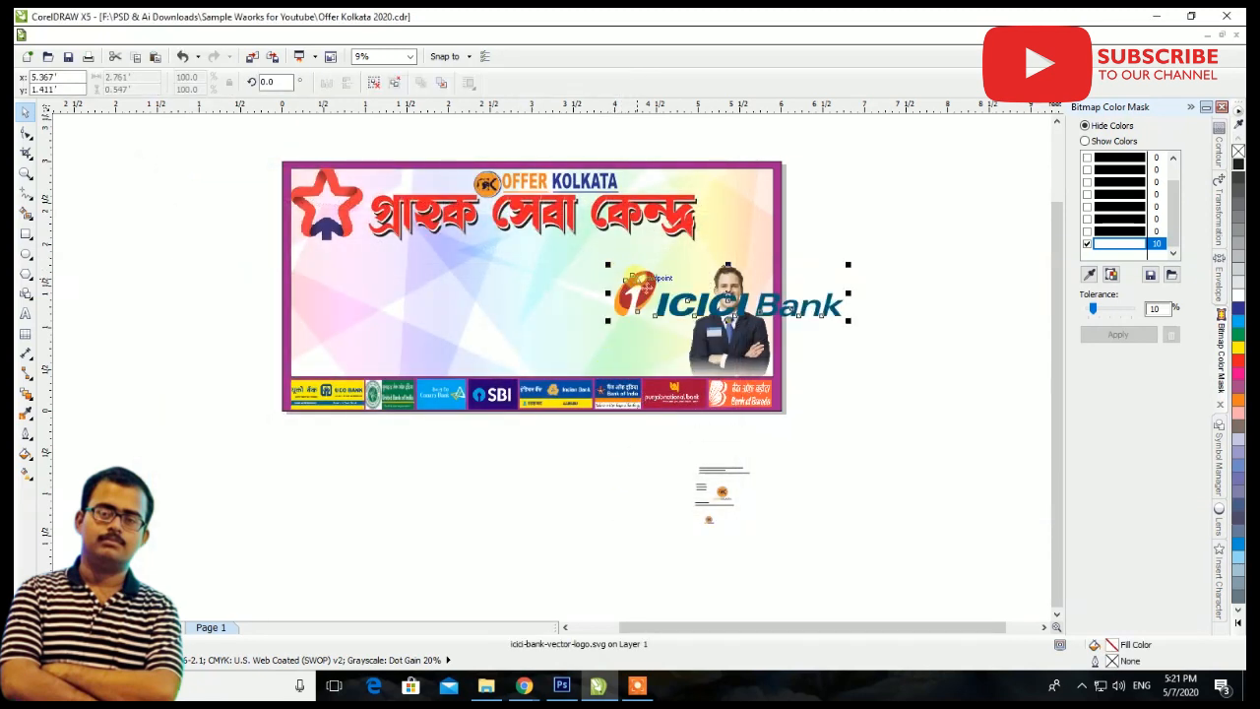
Shrink the ICICI Bank logo to about 1.339' by 0.265' and place it in the banner's upper-right corner
scroll(695, 225, "up", 2)
left_click_drag(687, 386, 547, 284)
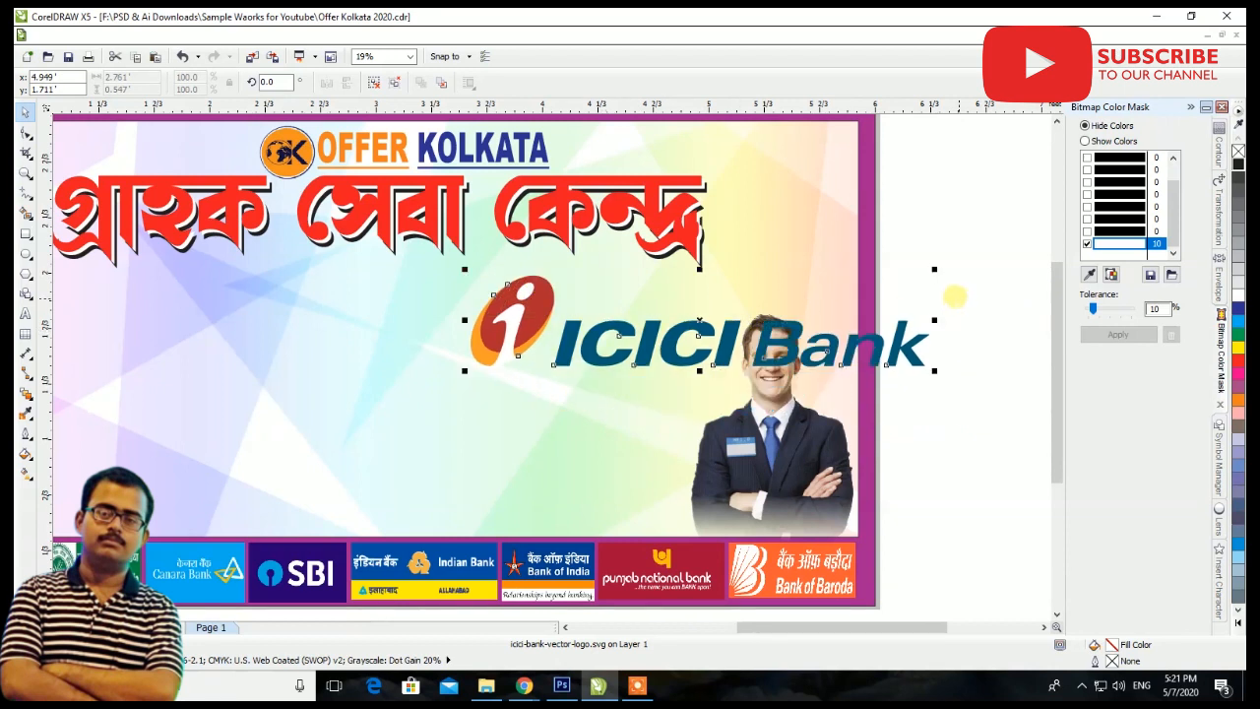
left_click_drag(934, 267, 699, 315)
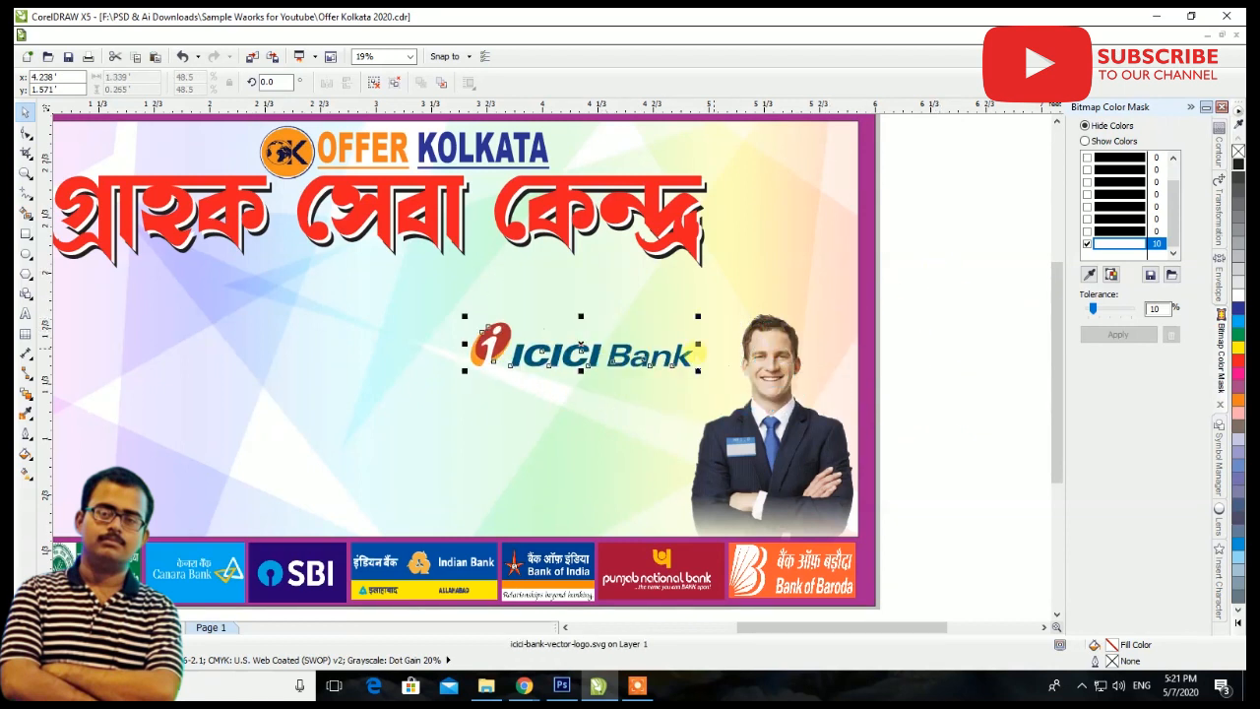
left_click_drag(581, 349, 743, 163)
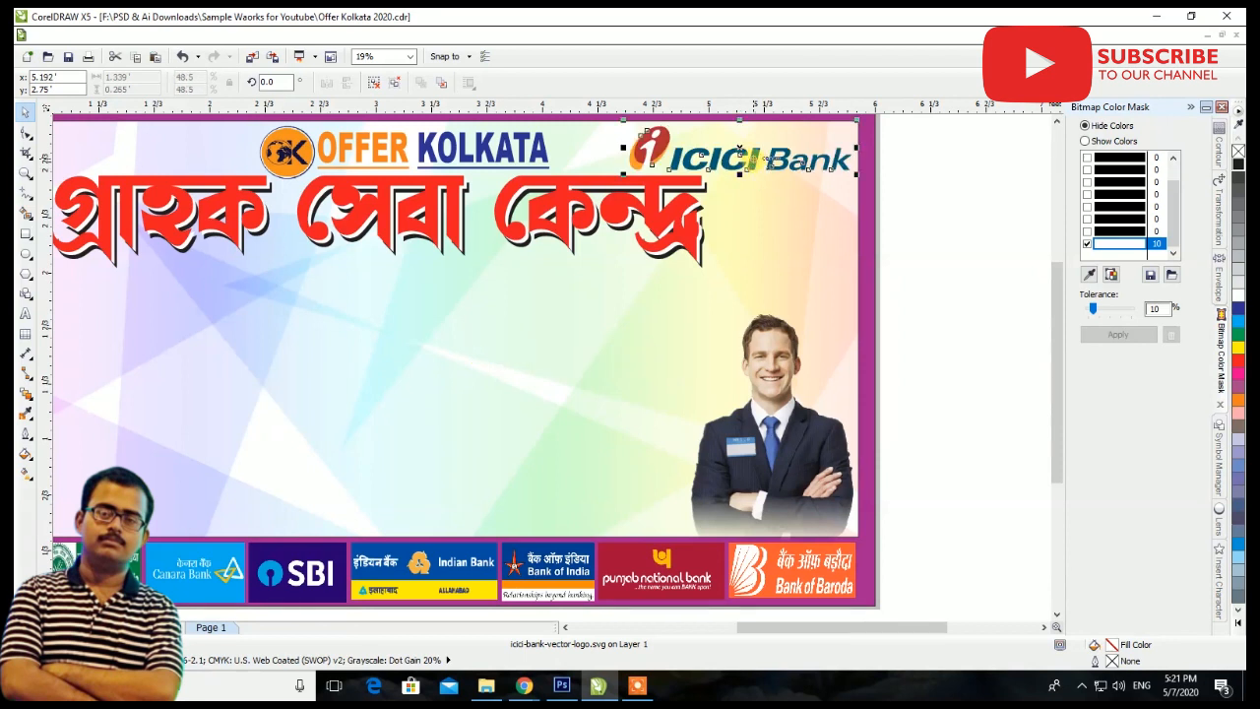
Deselect the ICICI Bank logo and save the banner document
scroll(744, 168, "down", 3)
left_click(847, 197)
key("ctrl+s")
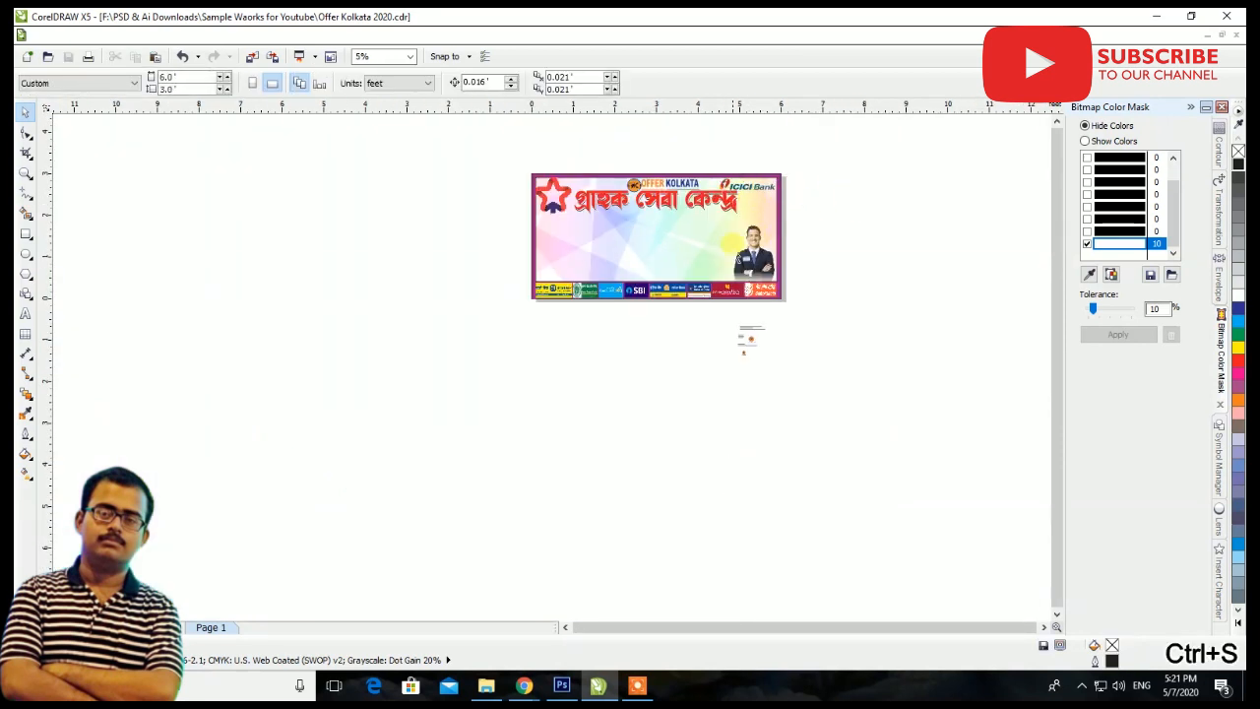
Enlarge the three-line Bengali text below the banner to about 5.737' by 0.856' and break it apart into separate lines
scroll(754, 169, "up", 2)
scroll(534, 260, "up", 2)
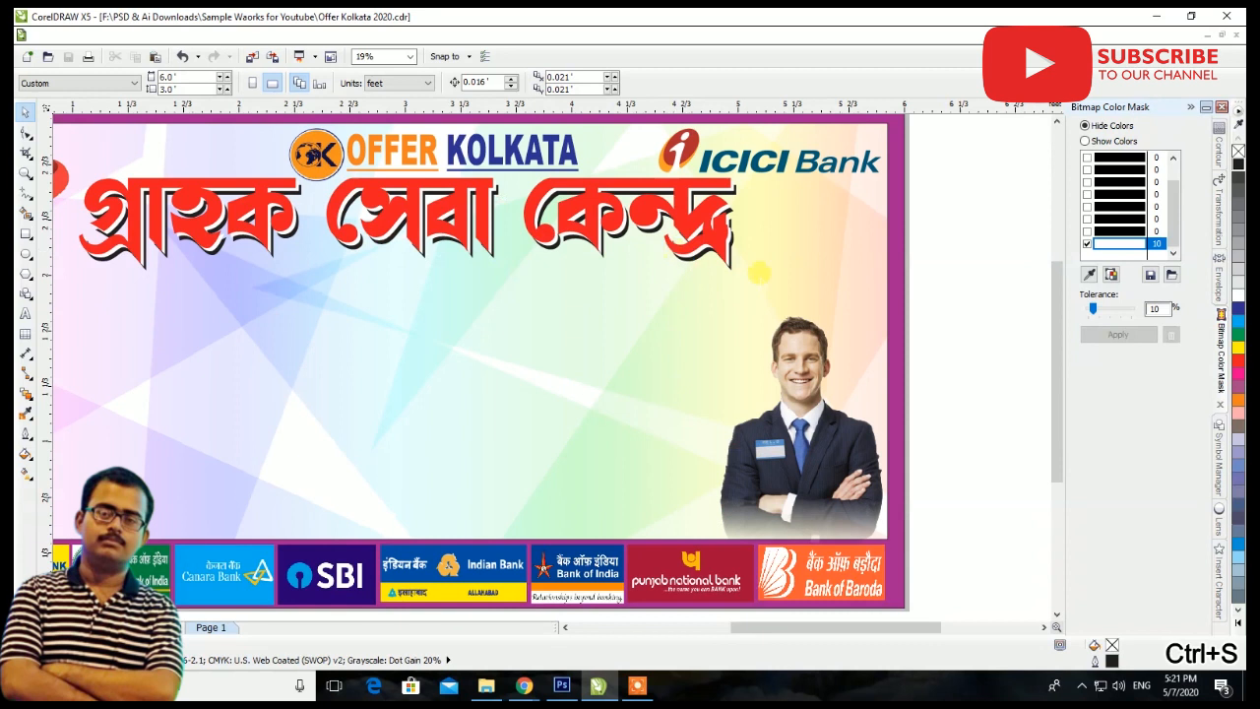
scroll(651, 289, "down", 2)
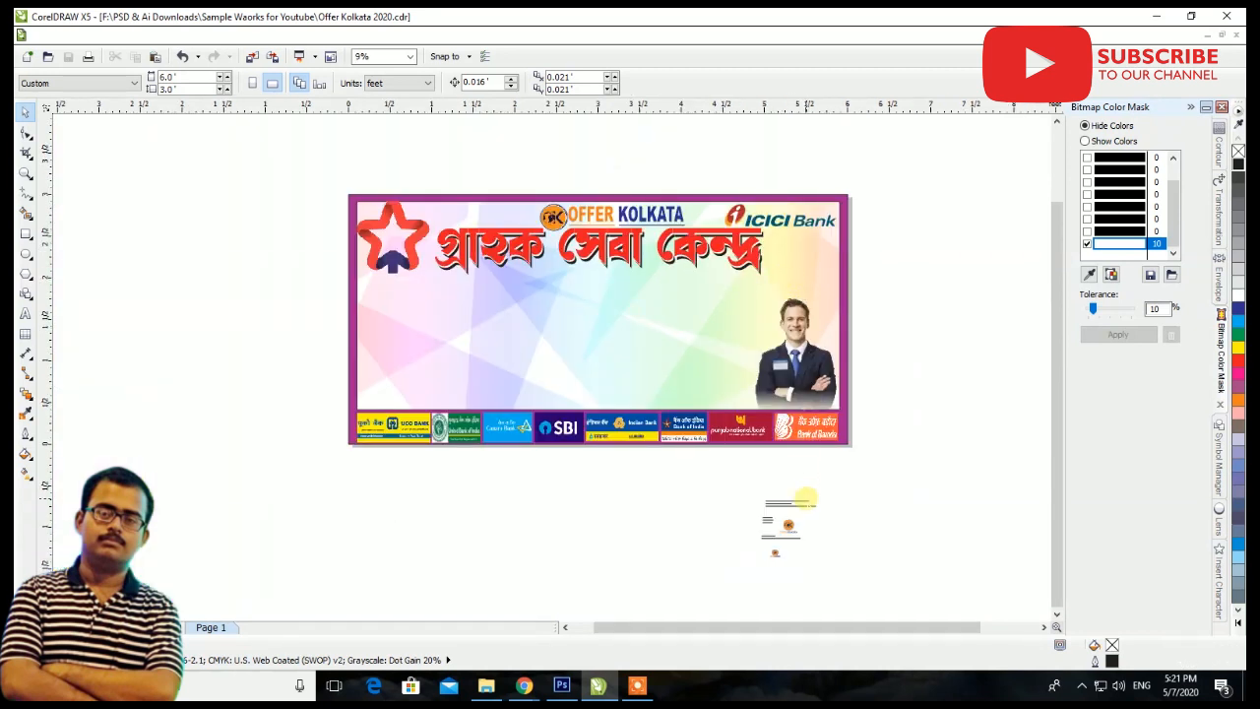
left_click_drag(795, 502, 765, 580)
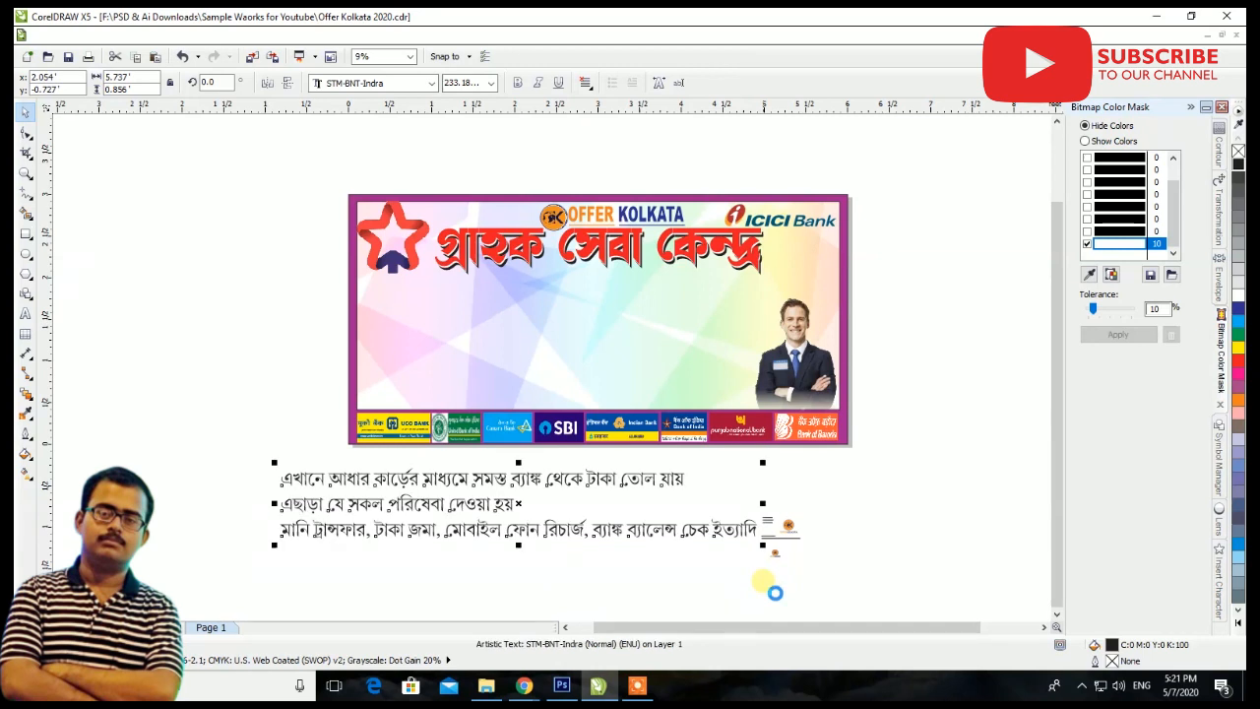
key("ctrl+k")
Move the first Bengali line onto the banner beneath the red heading and make it bold
left_click_drag(602, 486, 705, 300)
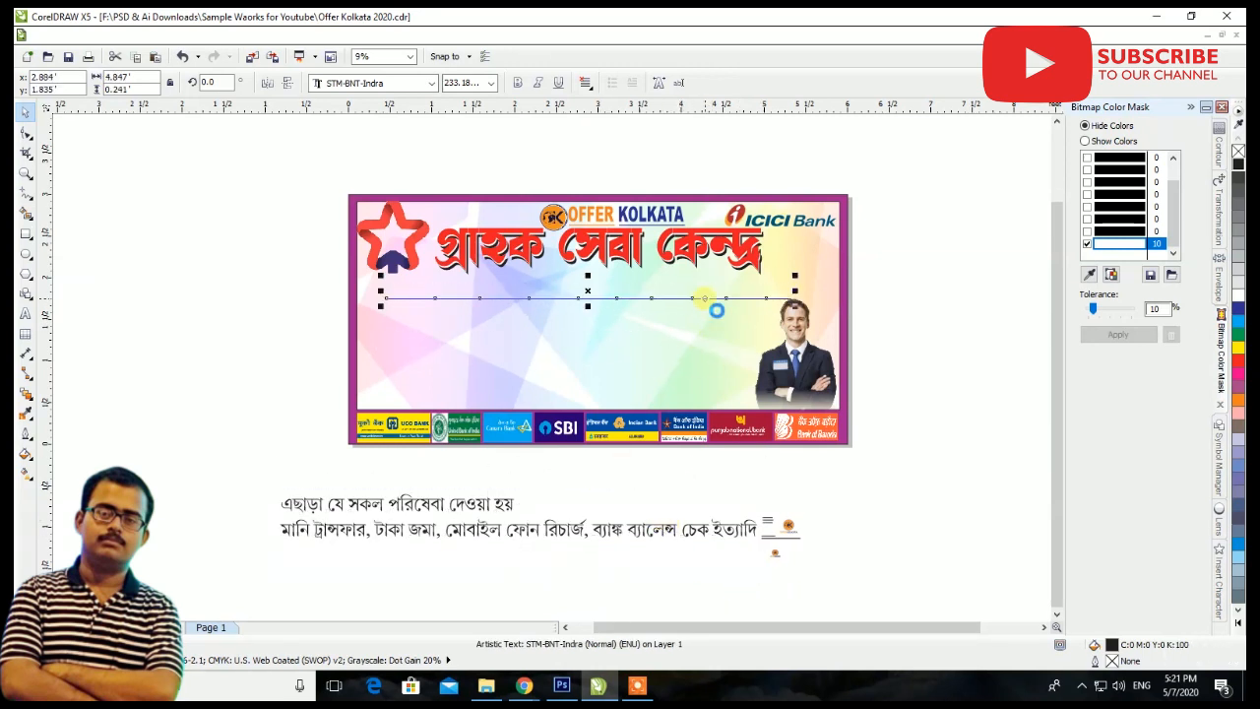
left_click(517, 83)
scroll(414, 251, "up", 2)
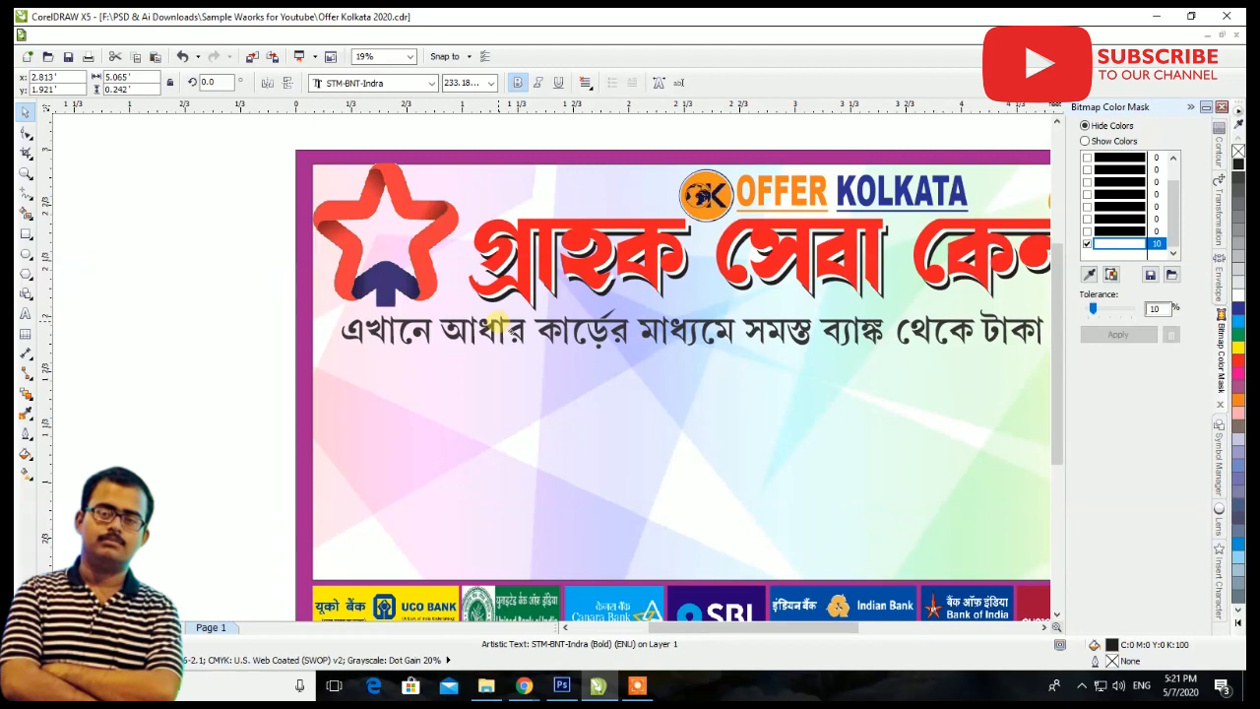
Stretch the bold Bengali line under the heading to about 5.573' by 0.322' so it spans the panel
scroll(505, 325, "down", 2)
scroll(837, 335, "up", 4)
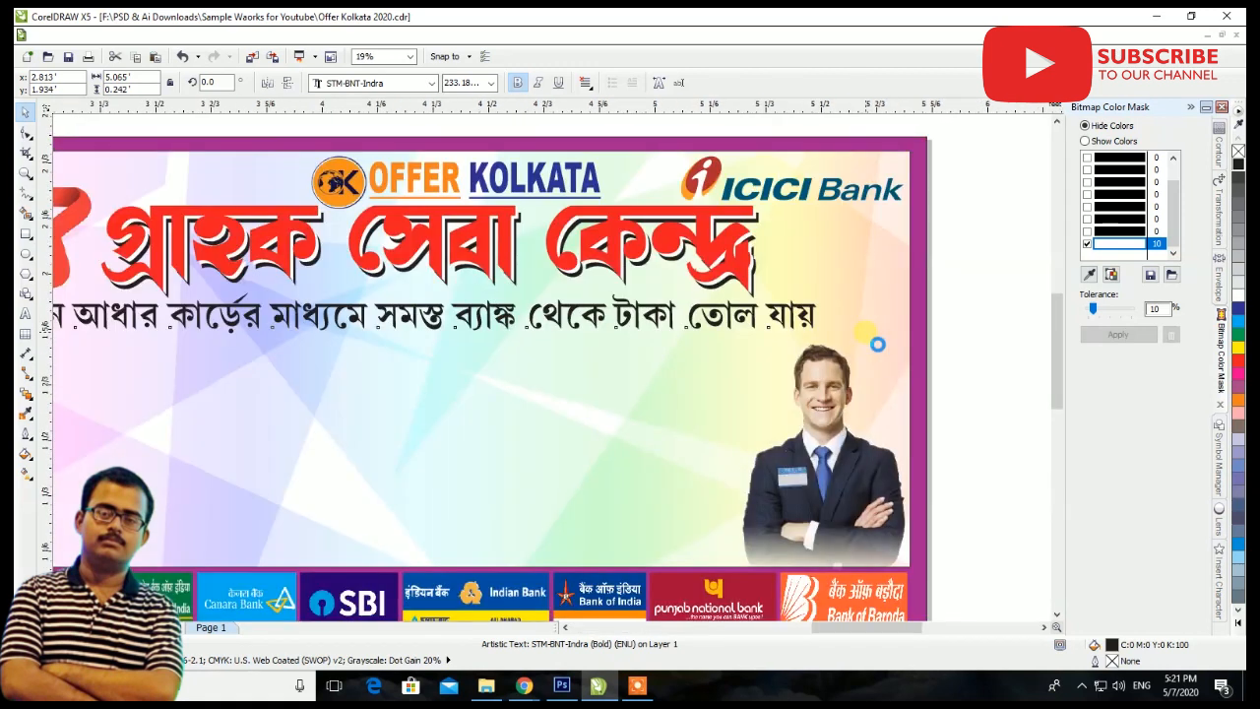
left_click_drag(774, 340, 943, 347)
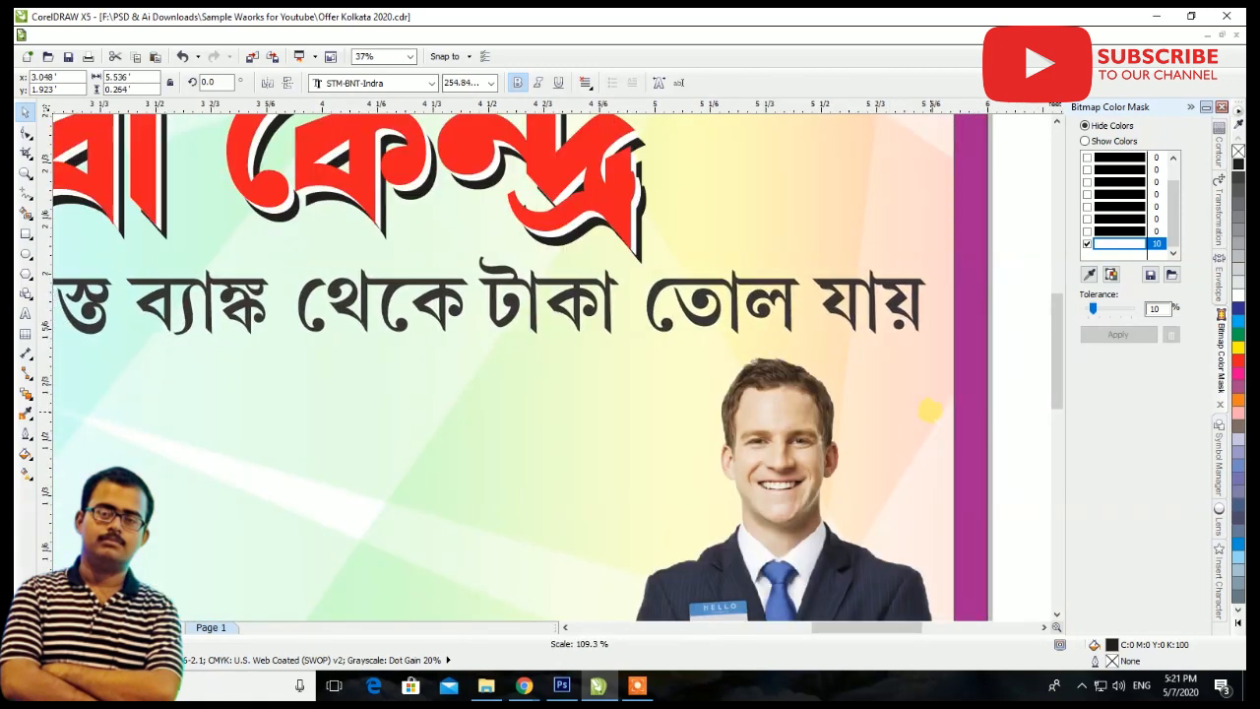
scroll(443, 320, "down", 2)
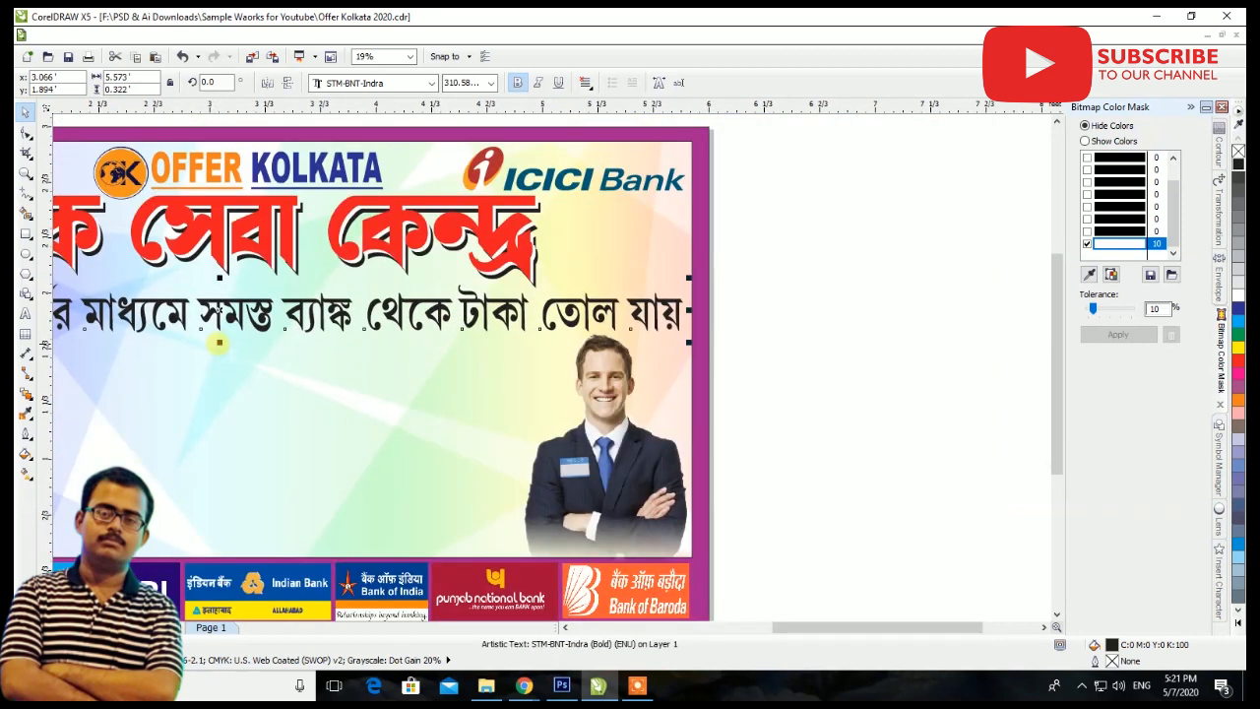
scroll(581, 291, "down", 2)
scroll(274, 274, "up", 2)
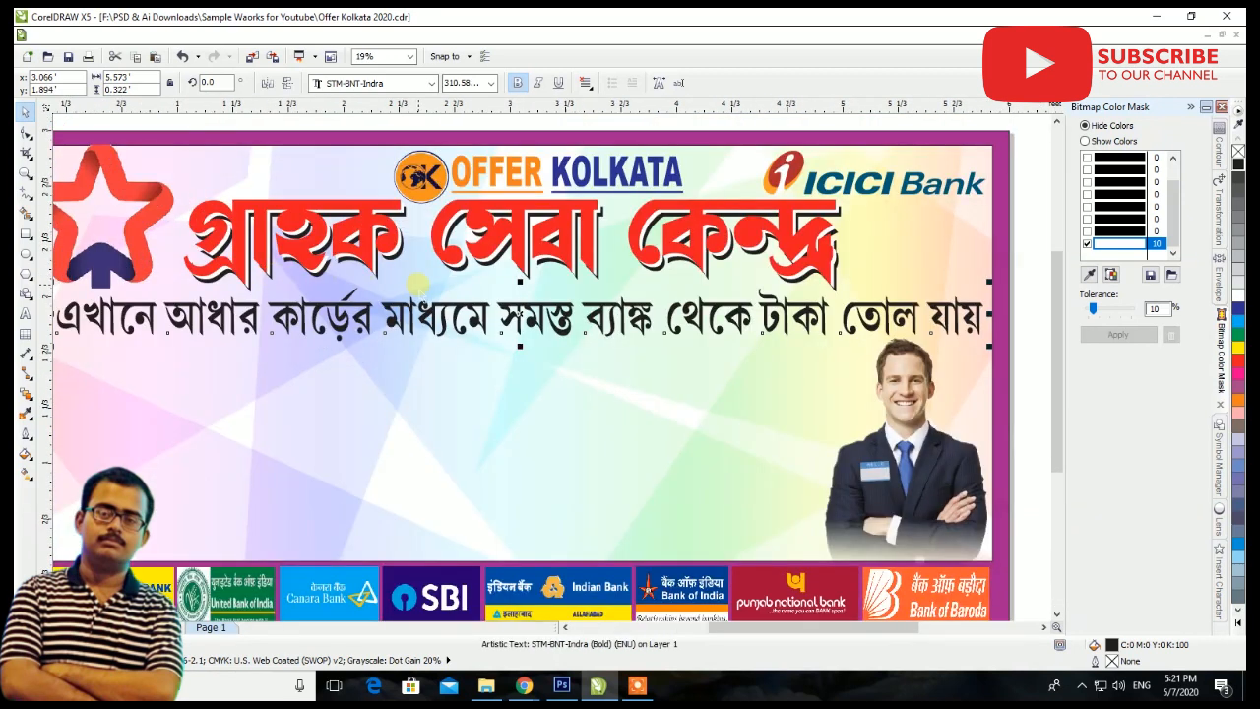
scroll(418, 284, "up", 2)
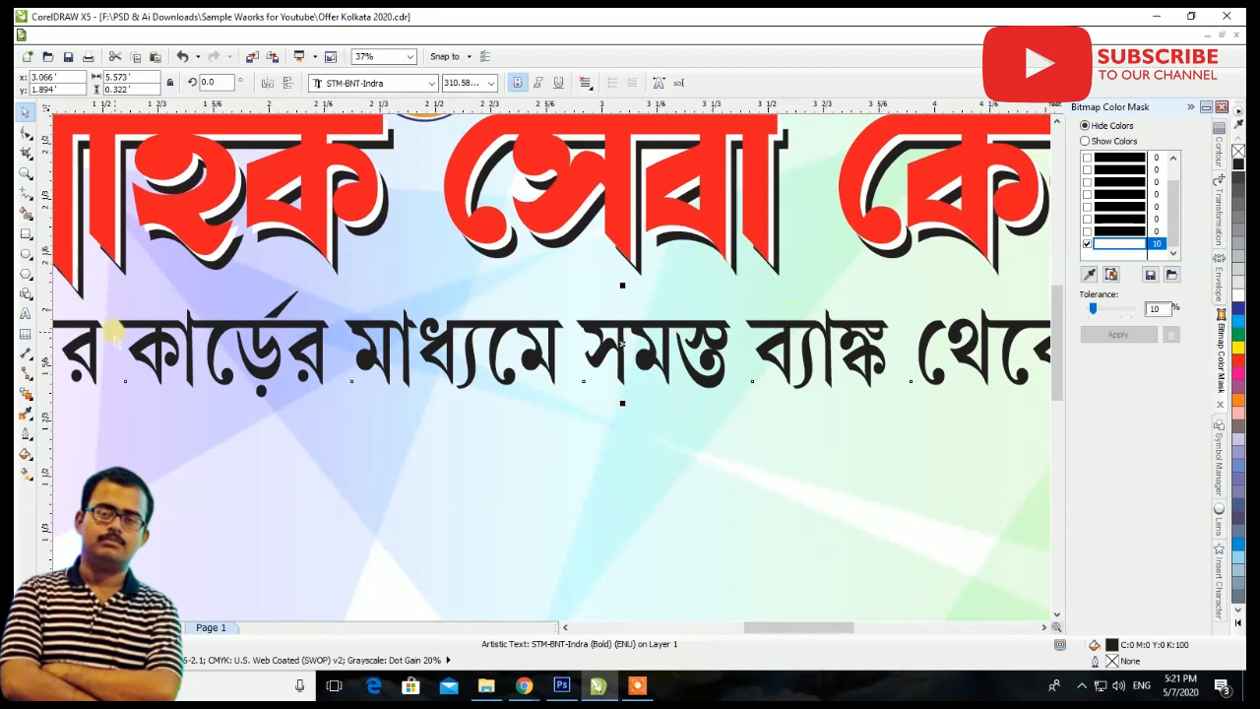
scroll(115, 336, "up", 2)
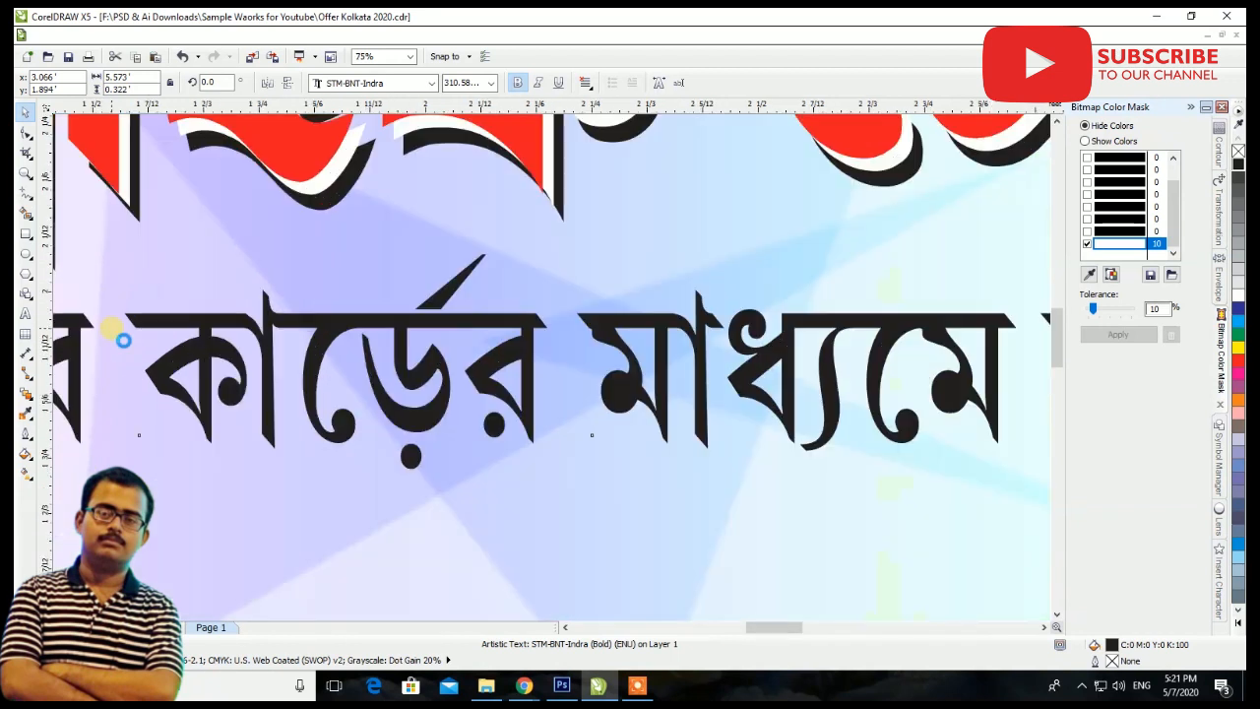
left_click(26, 315)
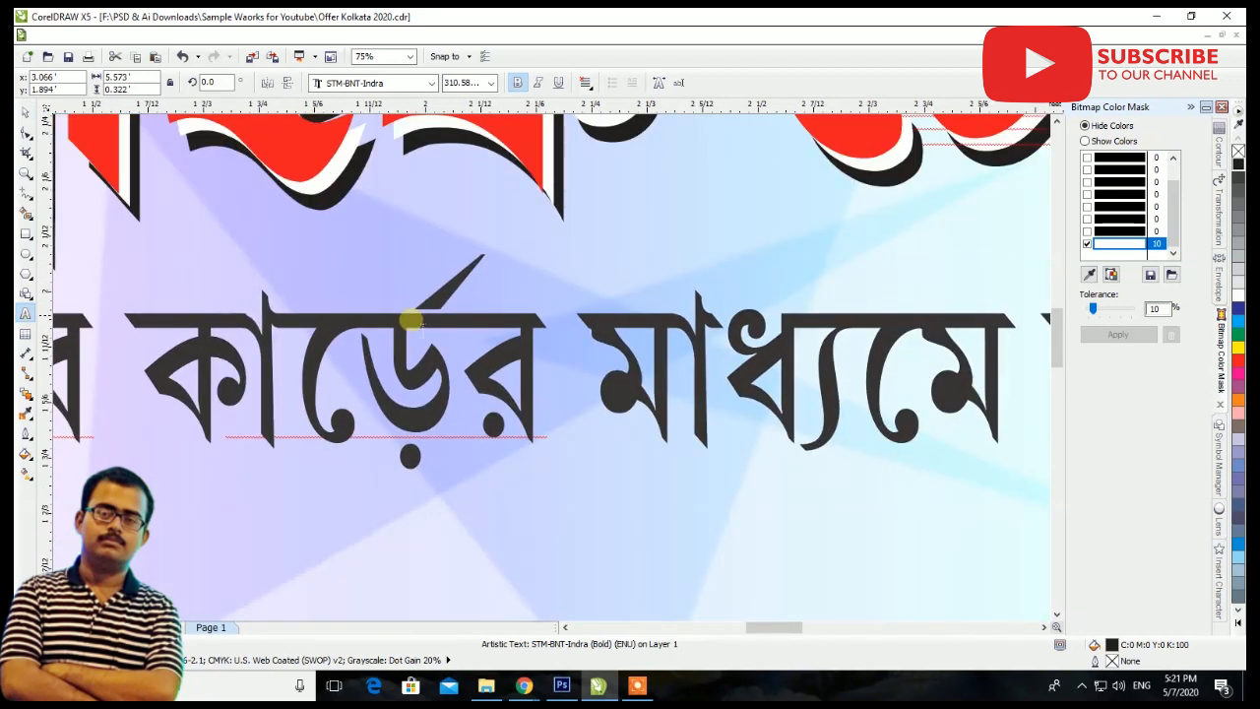
left_click(26, 111)
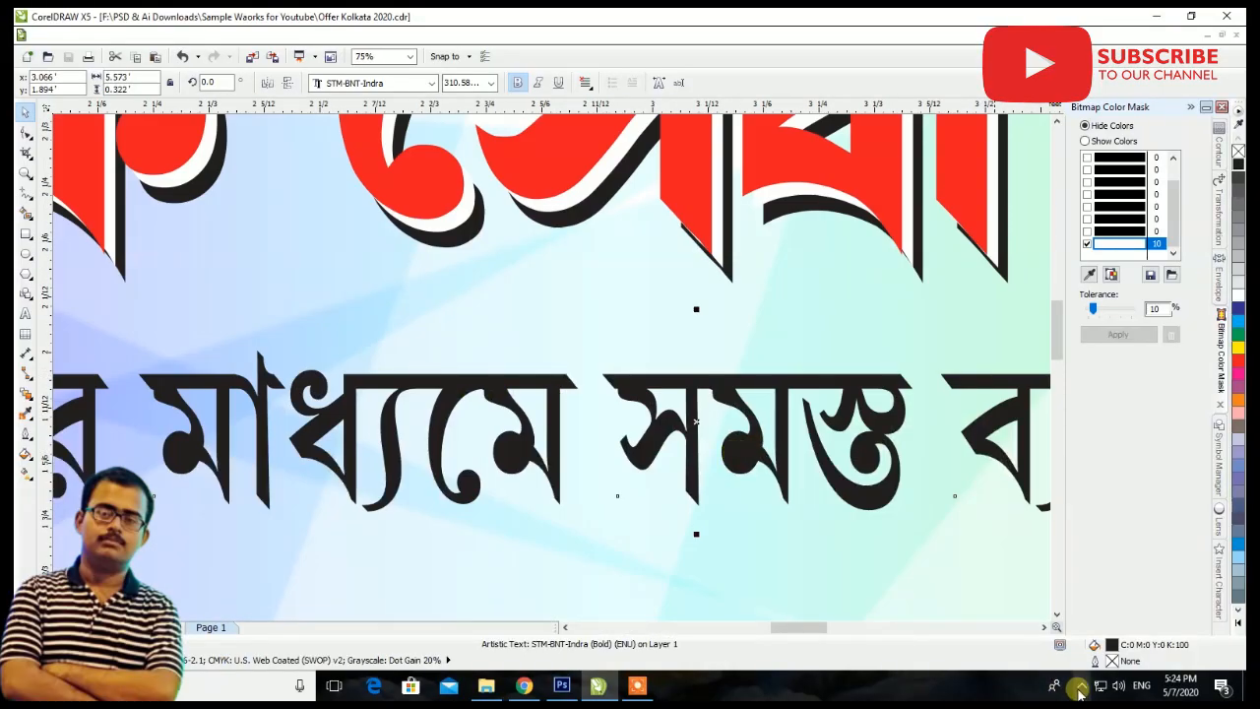
Set the Bengali typing utility's font layout to Bangla Normal Style (STM-BNx-xxx) and return to the drawing
left_click(1080, 688)
right_click(1046, 645)
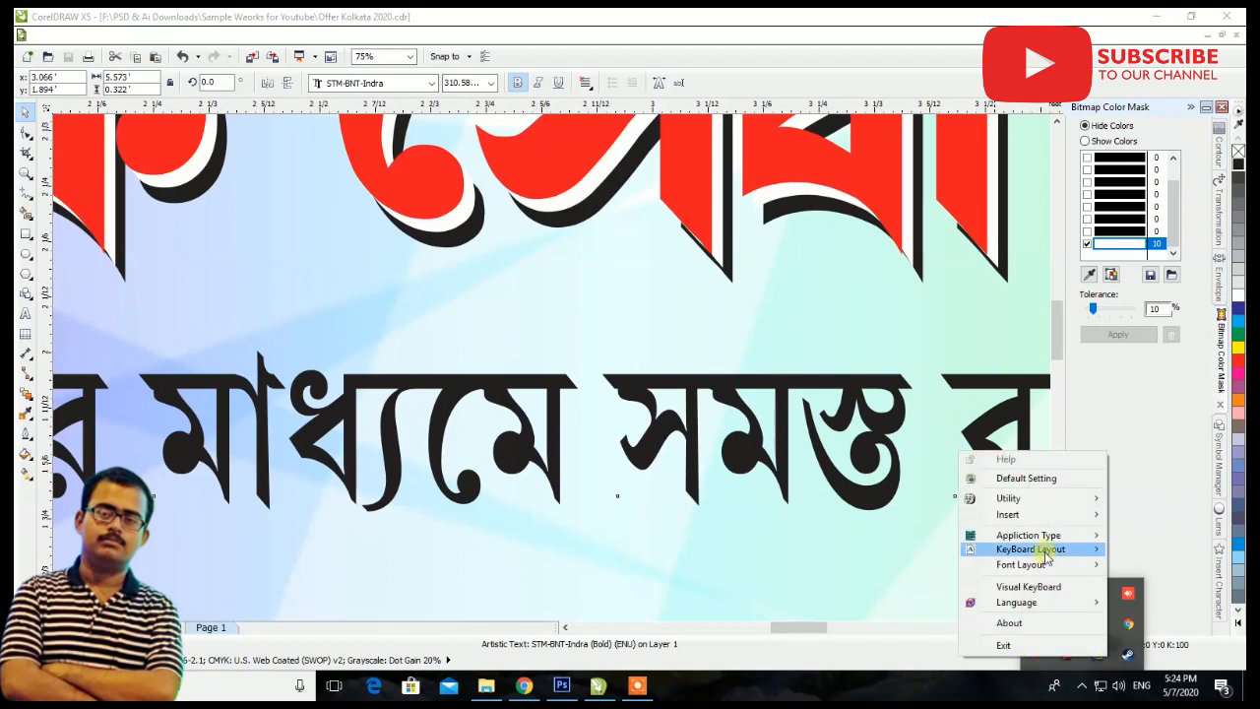
mouse_move(1040, 563)
mouse_move(1142, 568)
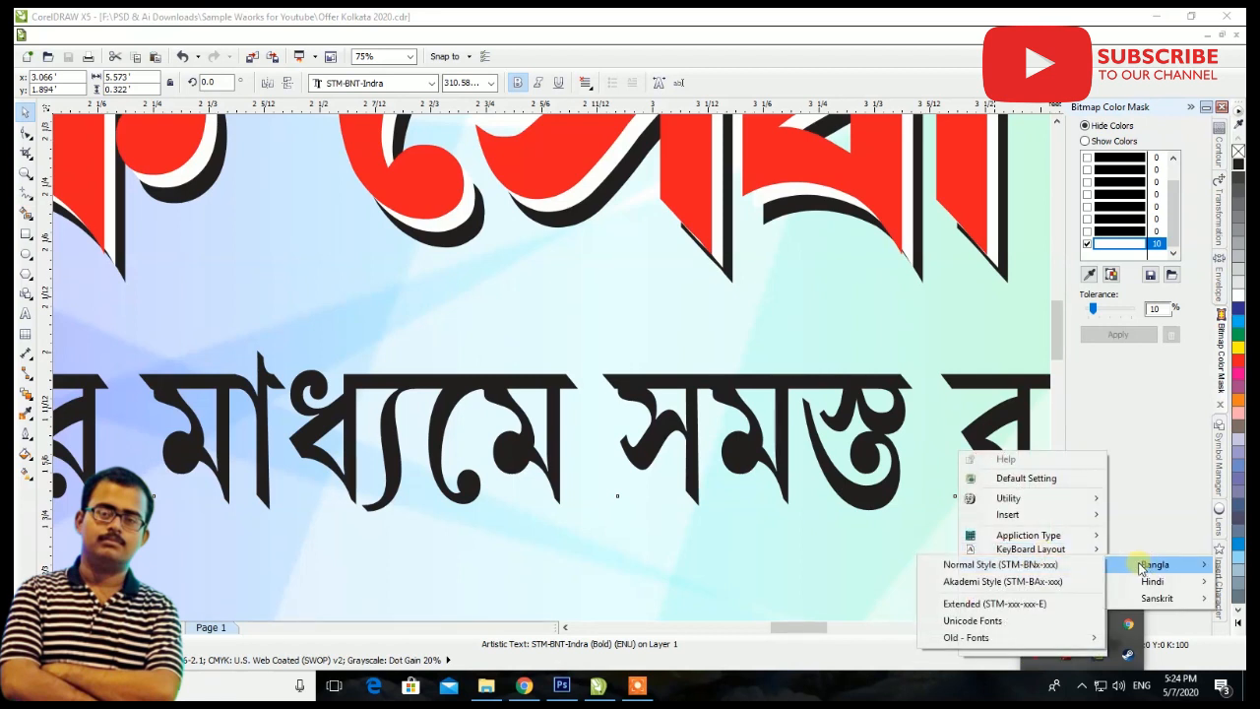
left_click(1014, 564)
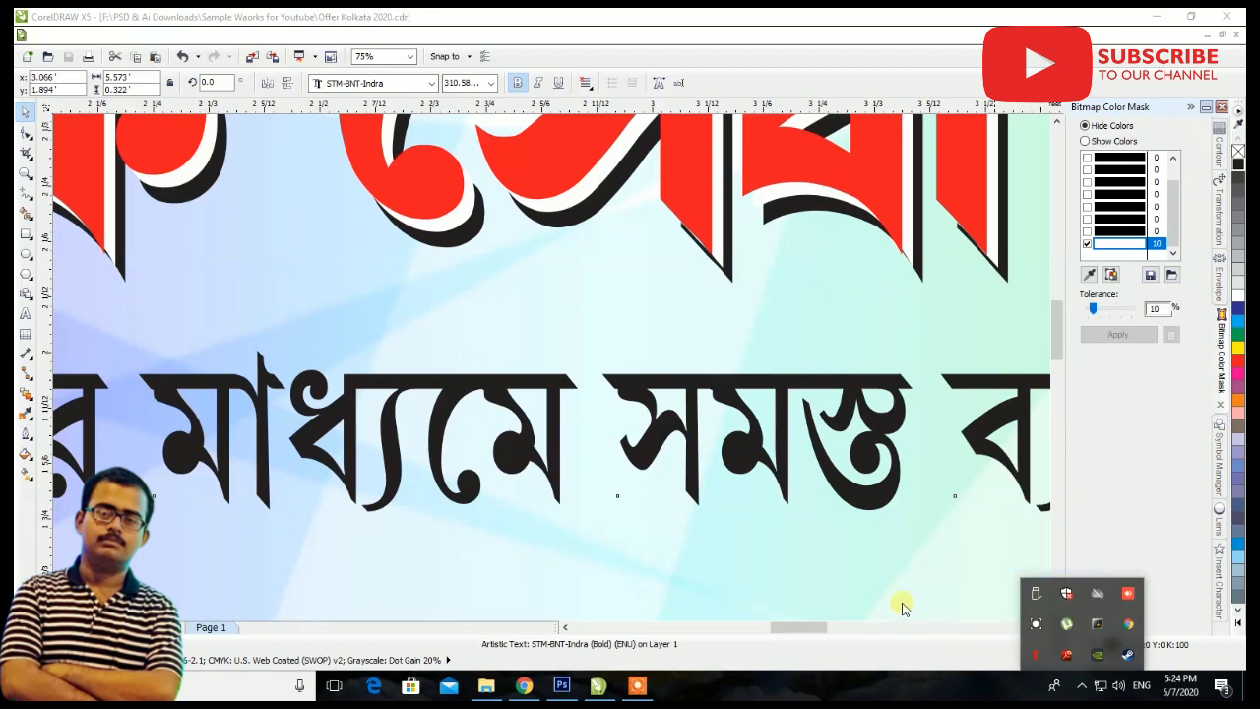
key("F6")
left_click(787, 298)
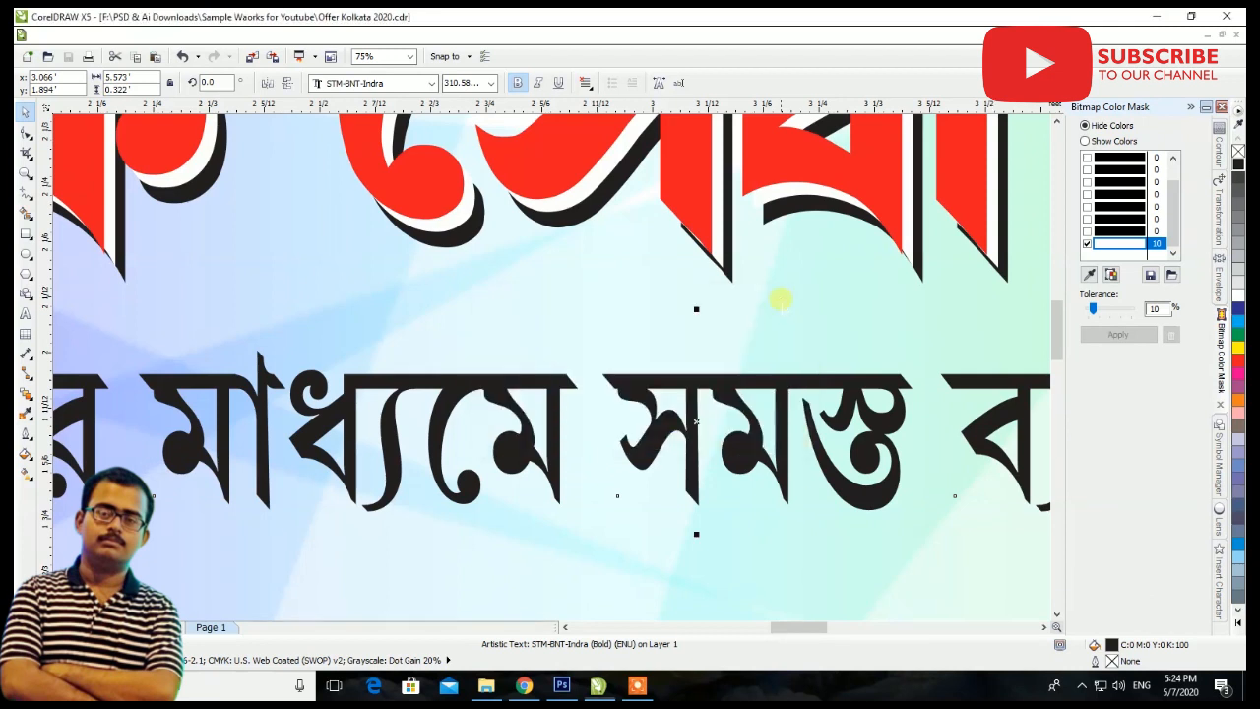
Correct the misrendered word কার্ডের in the Bengali line under the heading by deleting its ending and retyping it as র্ডের
left_click(25, 315)
scroll(471, 396, "down", 2)
scroll(280, 400, "up", 2)
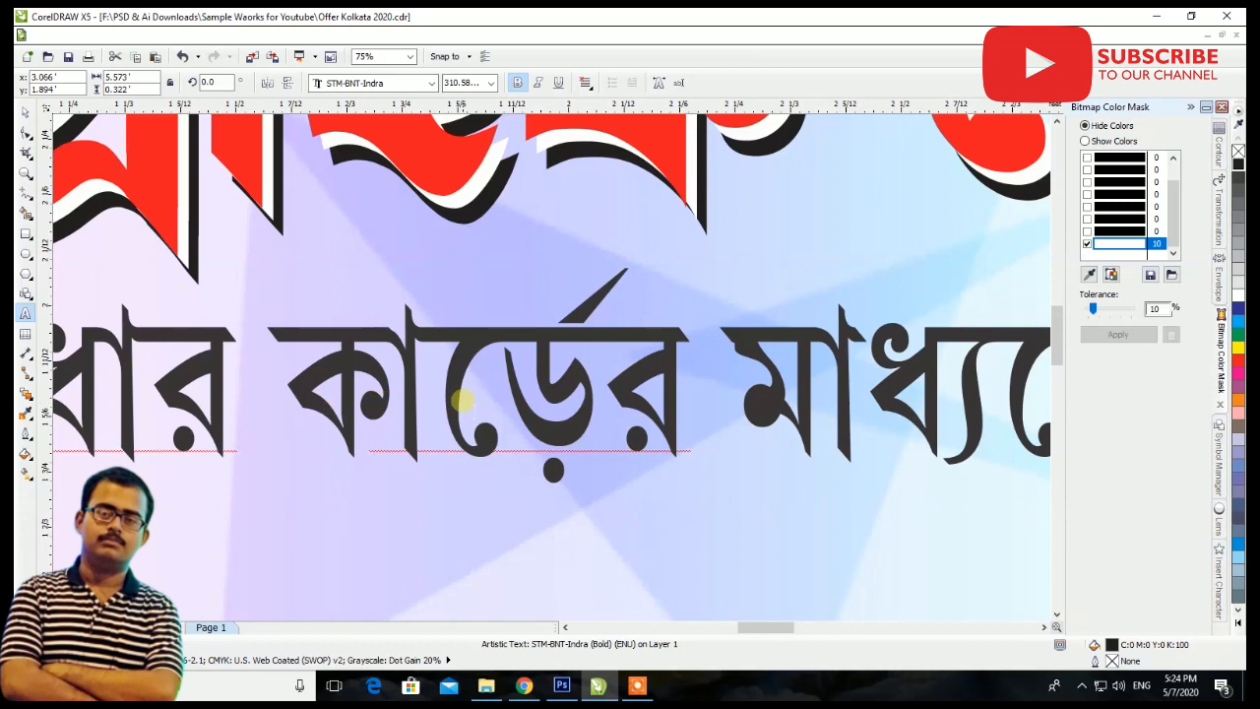
left_click_drag(591, 372, 522, 372)
key("Delete")
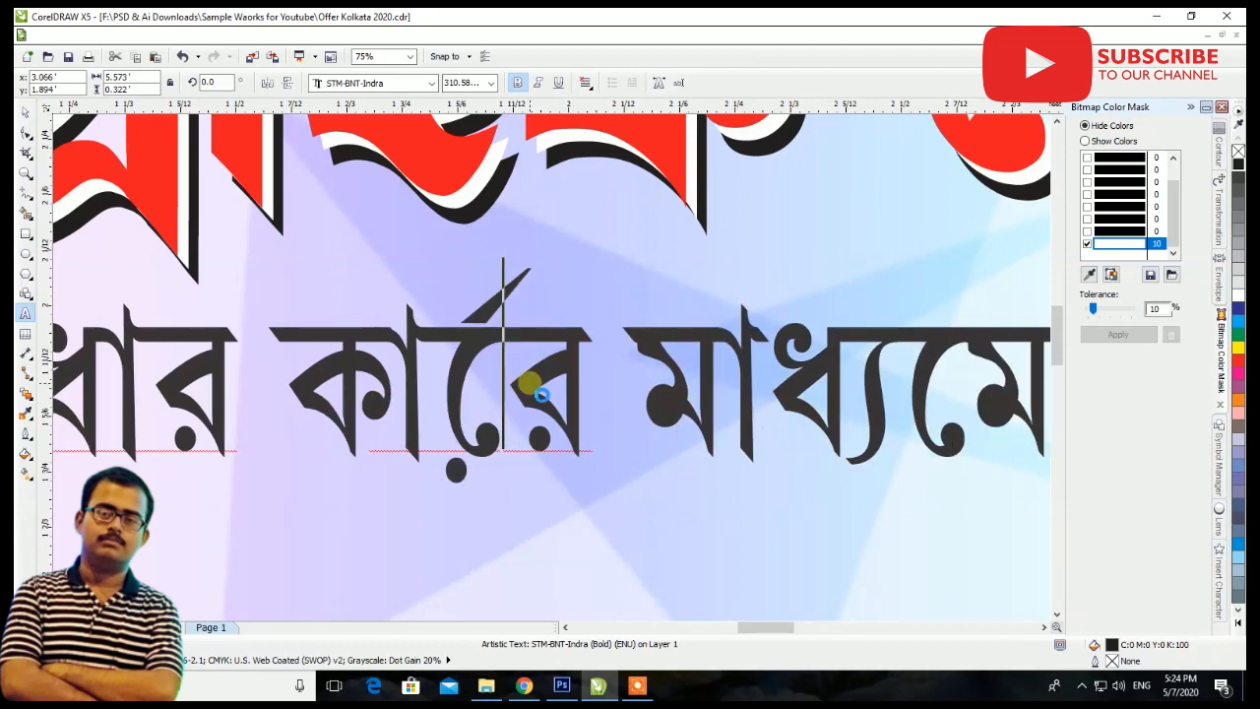
left_click_drag(471, 339, 630, 344)
key("Delete")
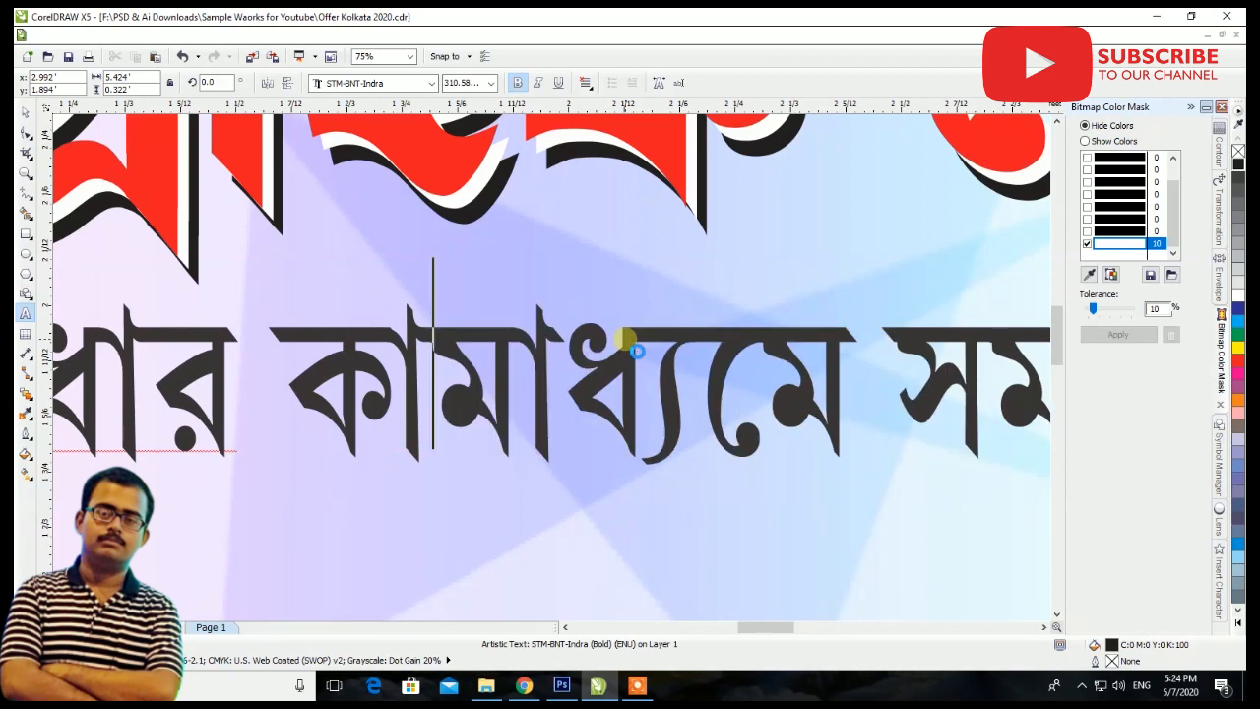
type("র্ডে")
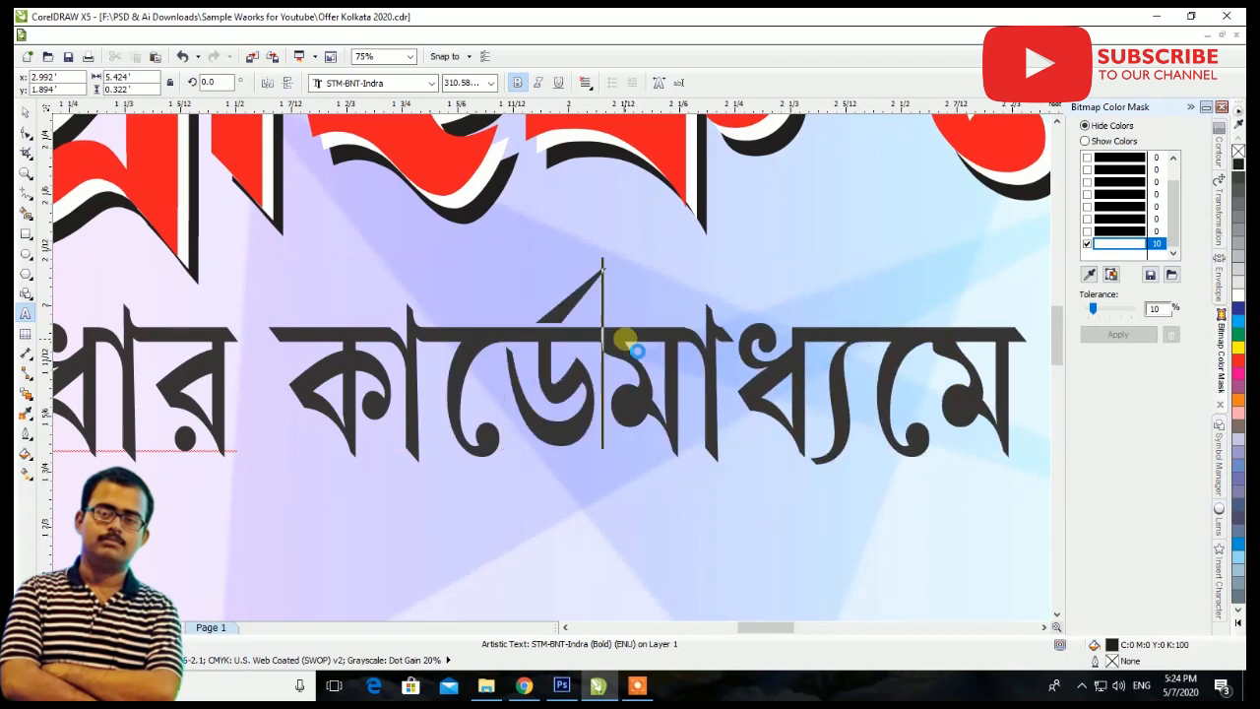
type("র")
scroll(637, 350, "down", 5)
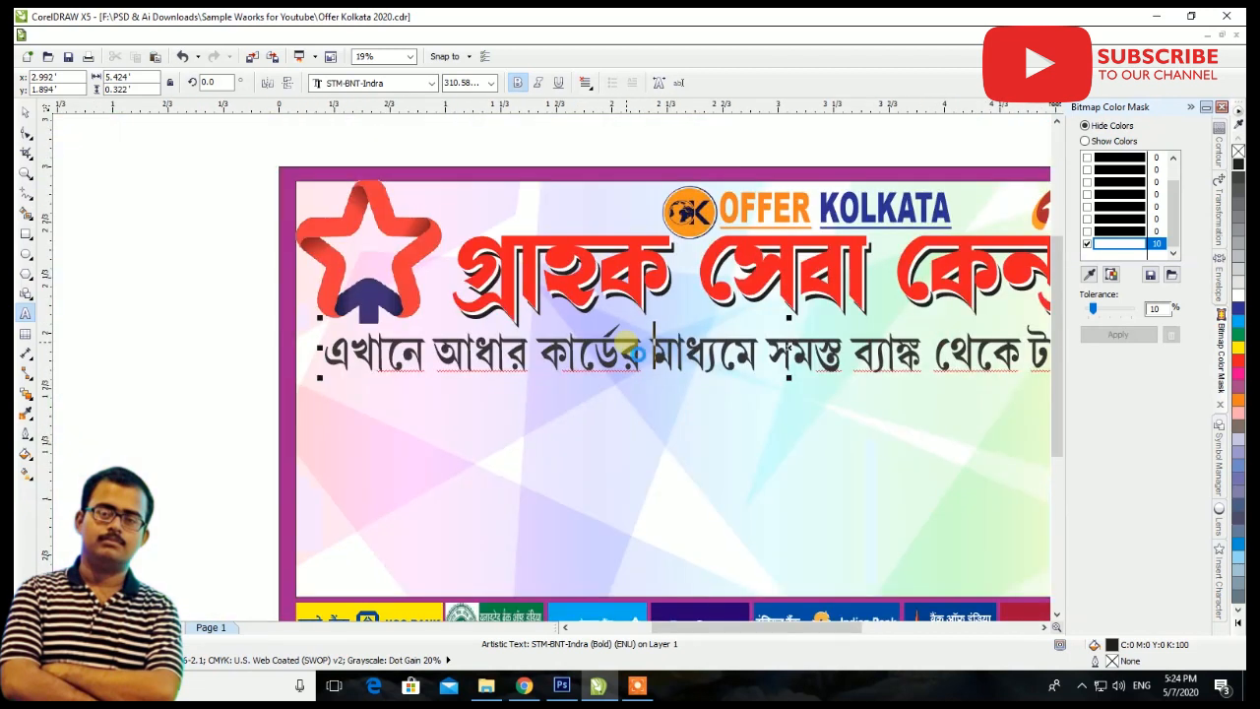
Centre the Bengali line horizontally on the purple banner border
left_click(23, 114)
scroll(706, 327, "up", 2)
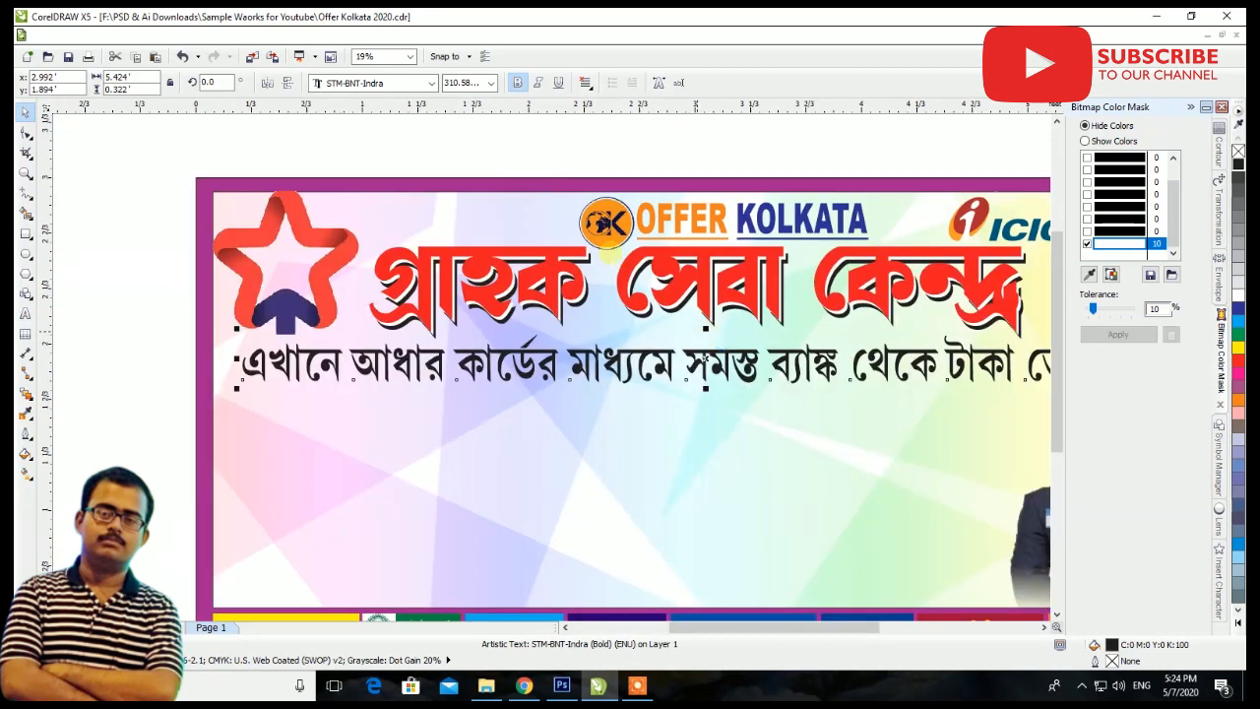
left_click(532, 219, "shift")
left_click(615, 81)
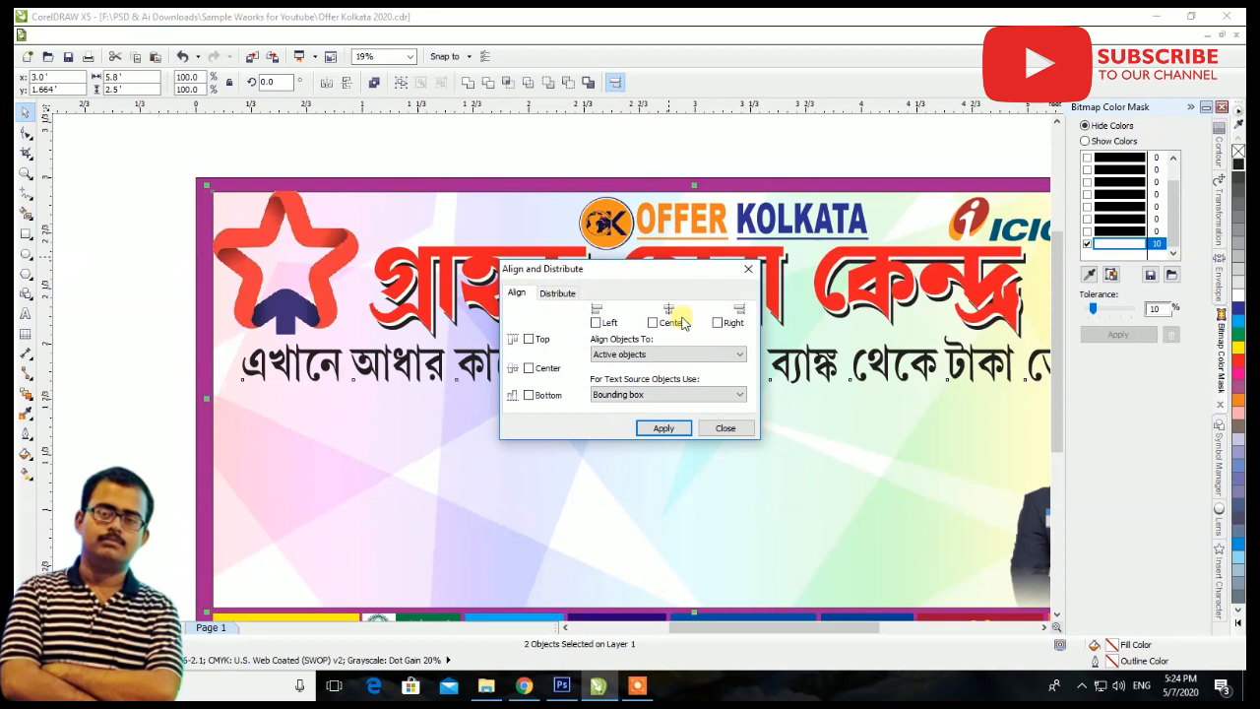
left_click(677, 326)
left_click(681, 429)
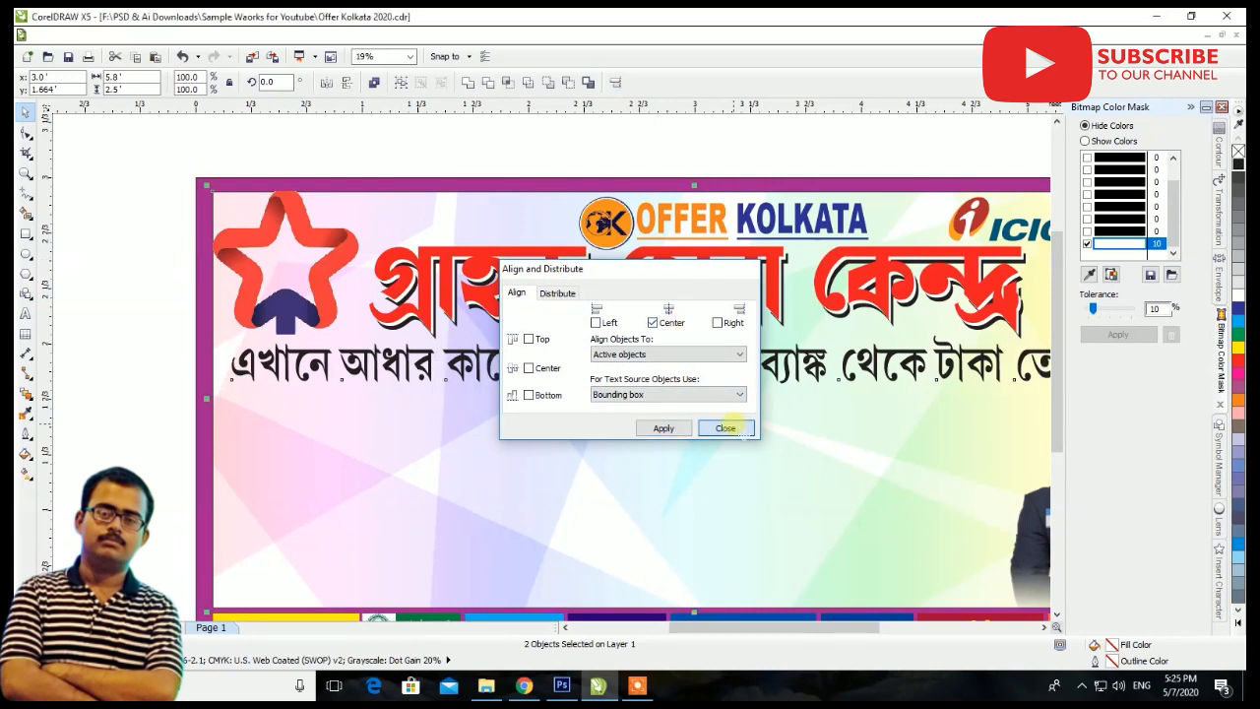
left_click(727, 428)
Fill the Bengali line with blue C:100 M:100 Y:0 K:0 and add a one-step yellow outside contour with 0.002 ft offset
left_click(137, 374)
left_click(399, 365)
left_click(463, 352)
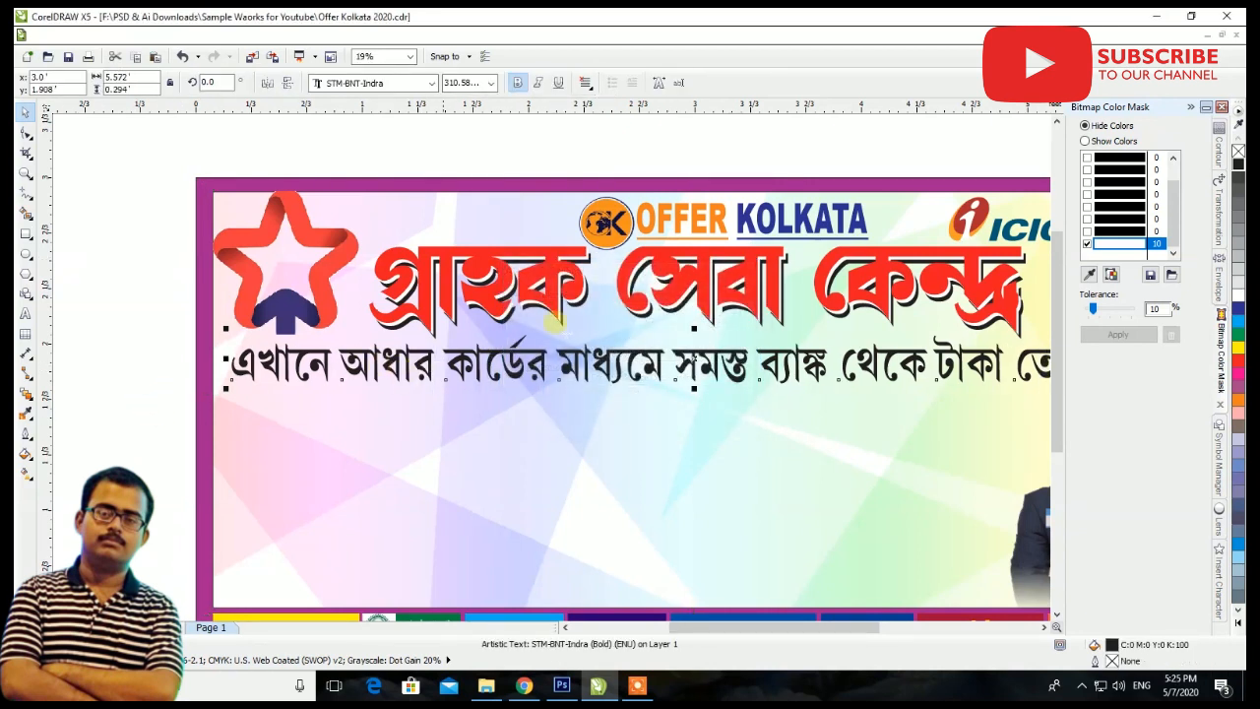
scroll(611, 314, "up", 2)
left_click(1239, 308)
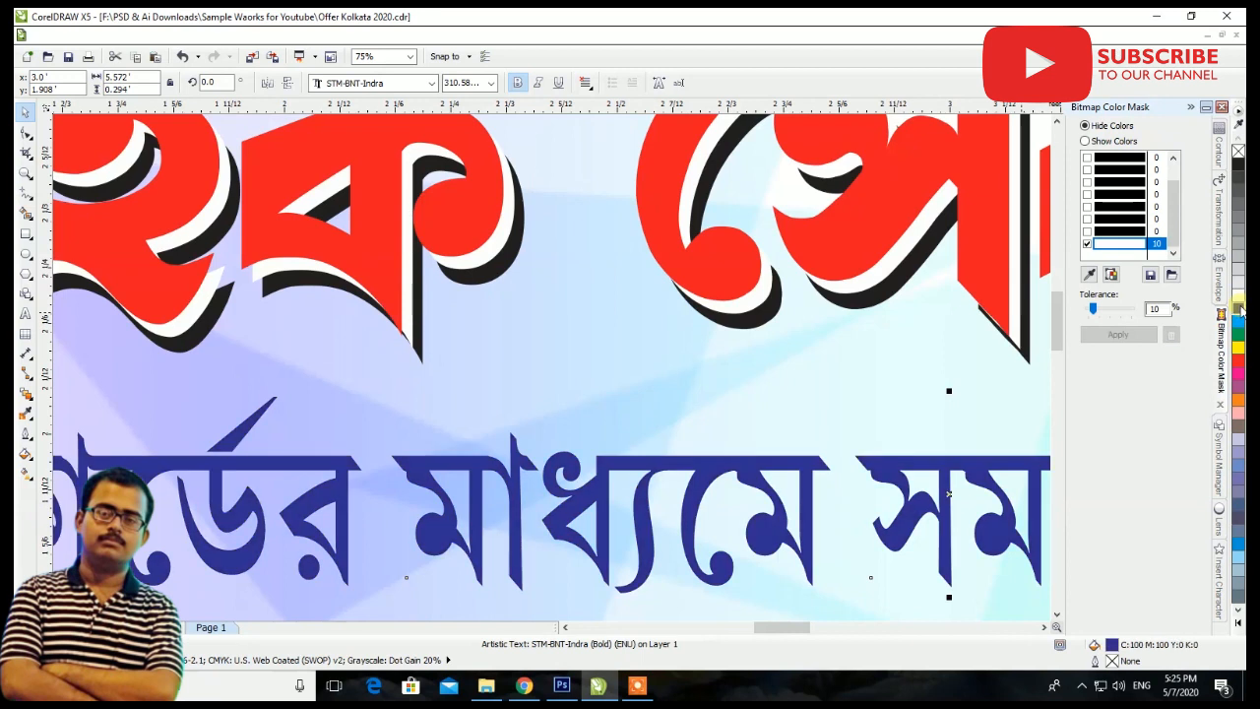
left_click(1221, 157)
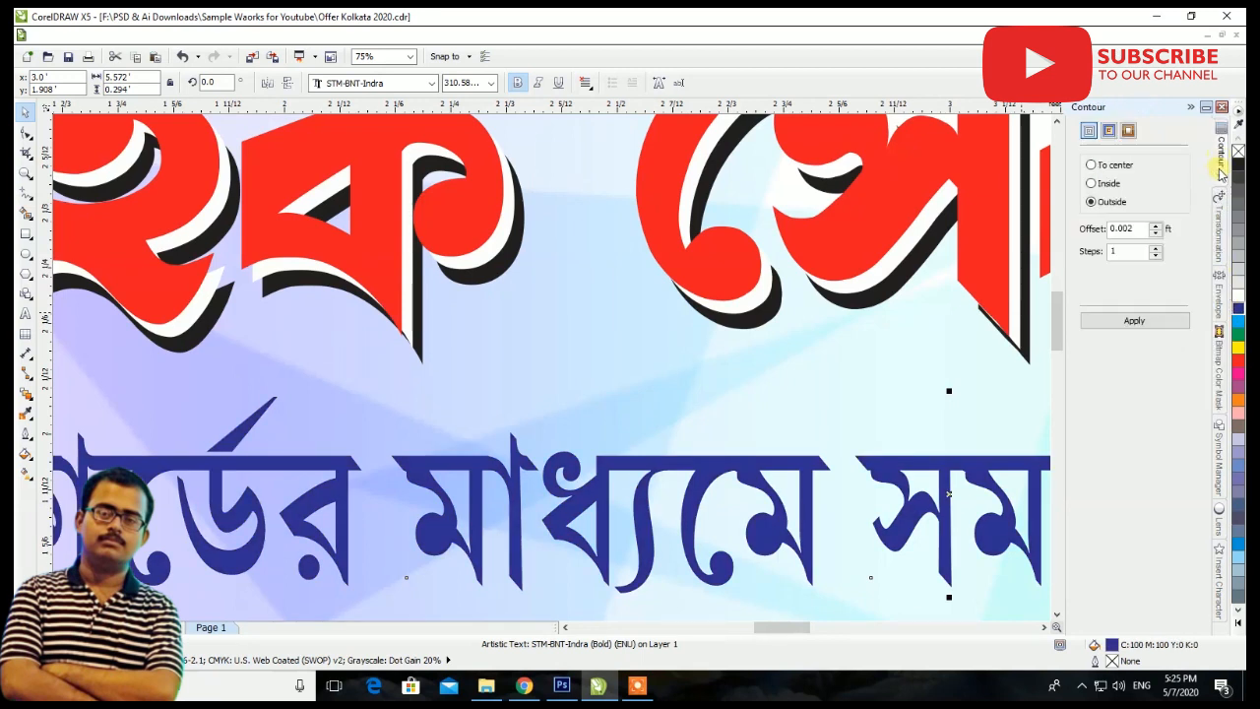
left_click(1147, 321)
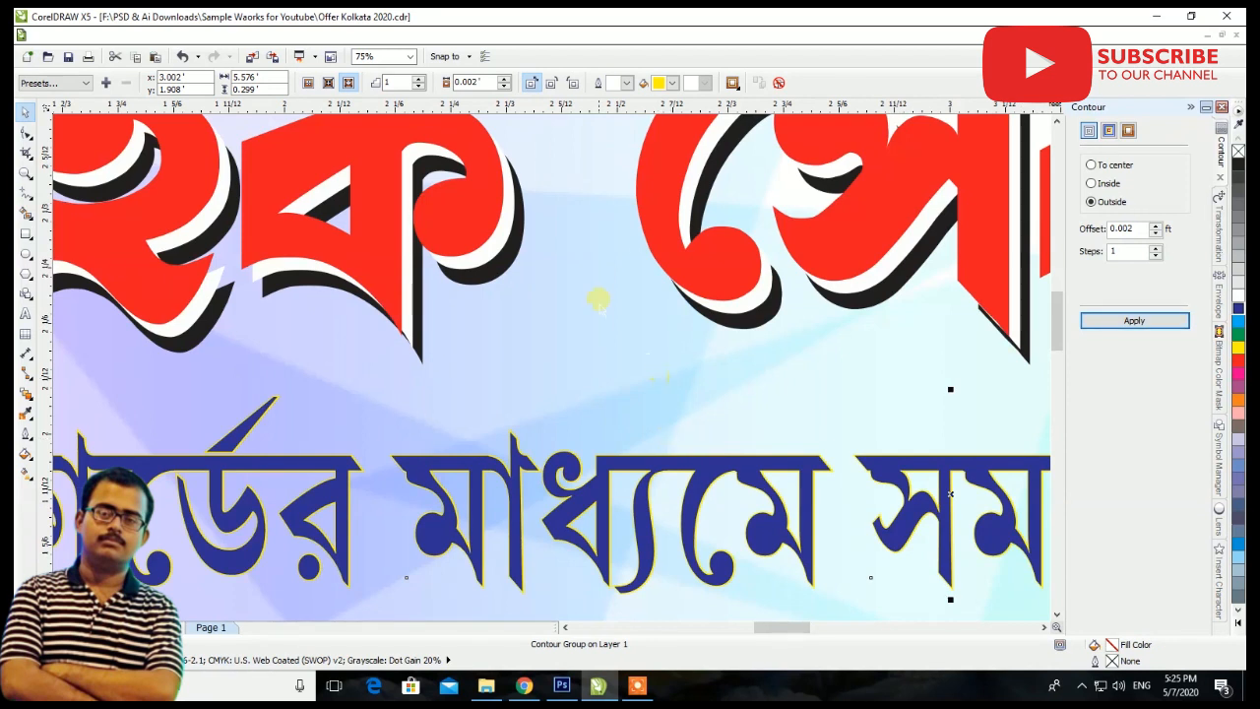
Set the document's drawing units to millimeters
scroll(600, 308, "down", 3)
left_click(582, 193)
left_click(407, 85)
left_click(406, 108)
scroll(597, 329, "up", 3)
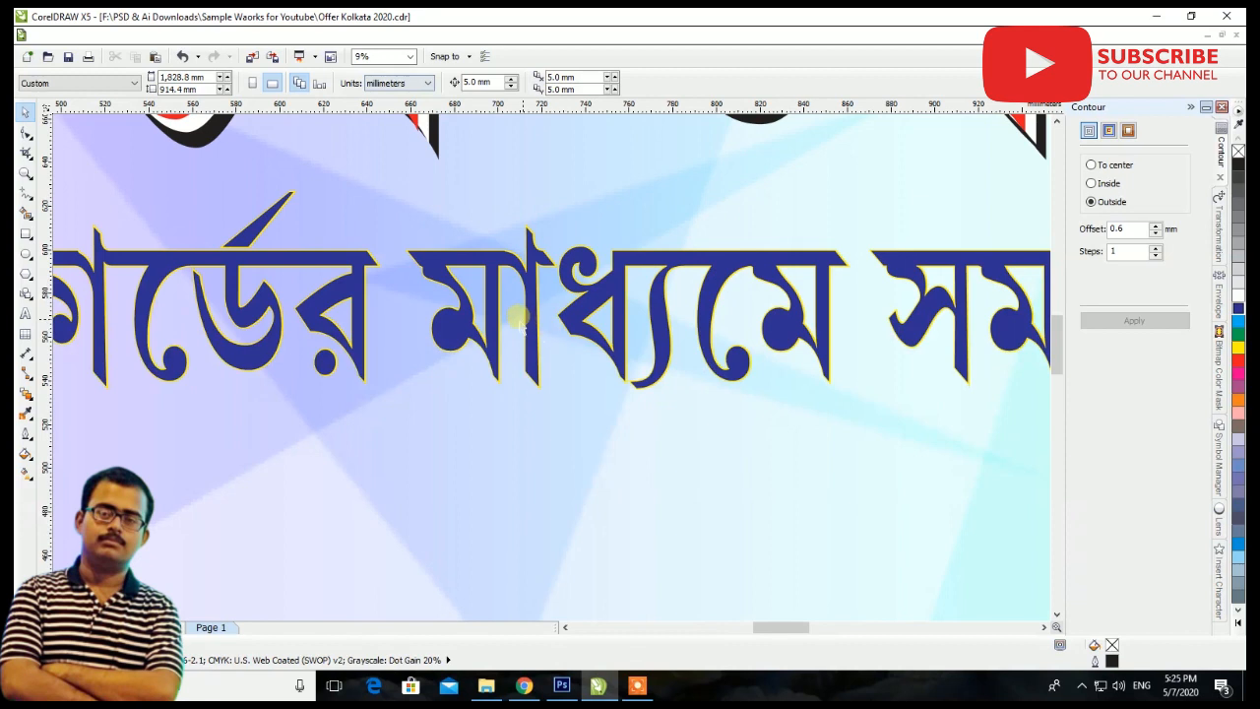
Widen the yellow contour around the Bengali line to a 2 mm offset, and increase it to 3 mm
scroll(485, 237, "up", 5)
left_click(497, 251)
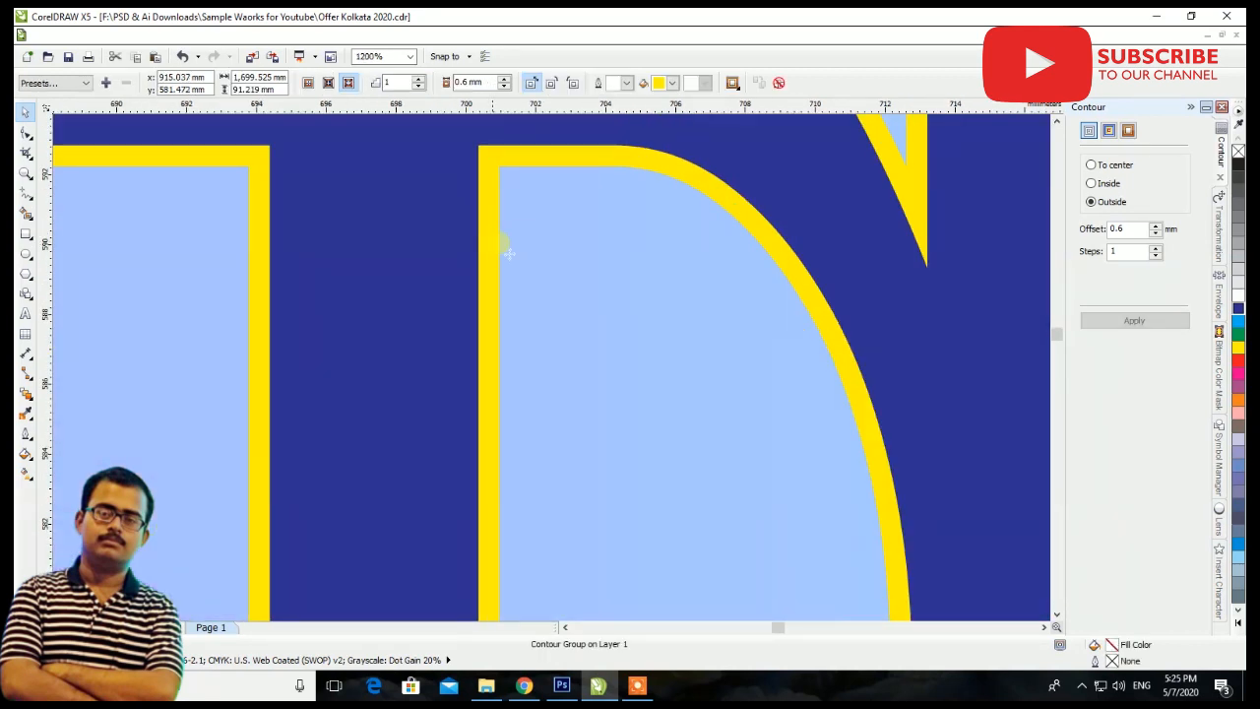
left_click(469, 82)
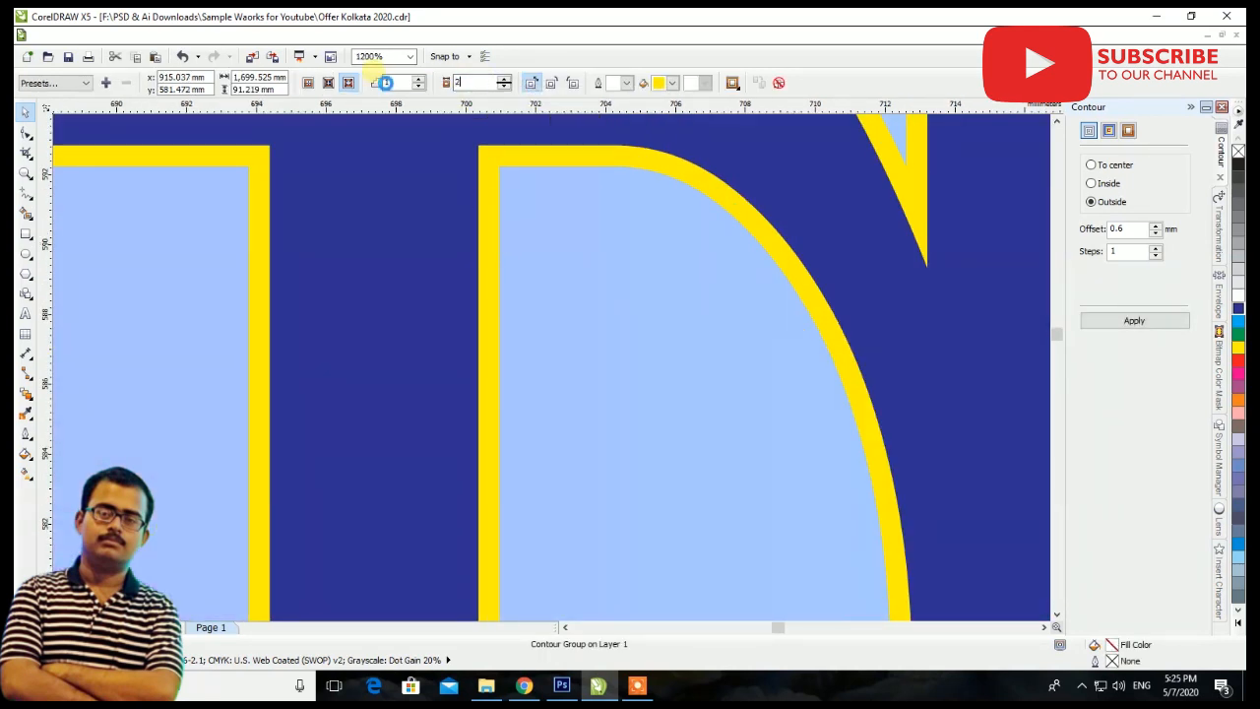
type("2")
key("Return")
scroll(577, 422, "down", 5)
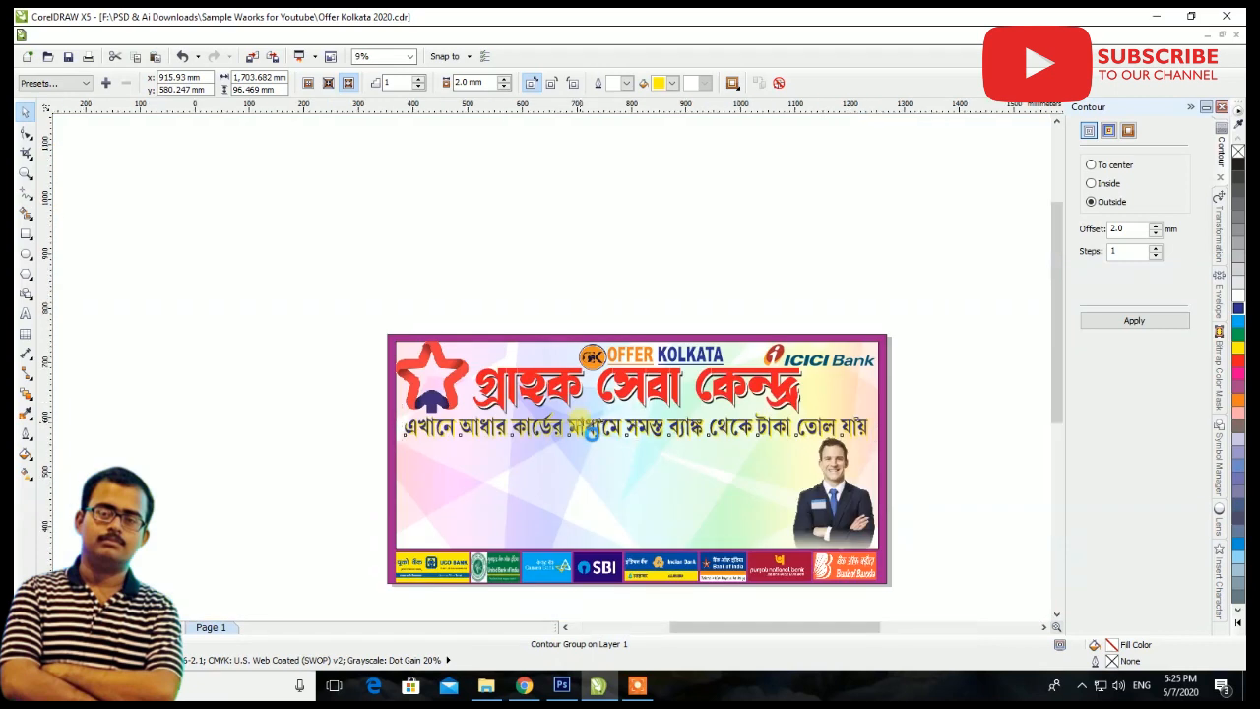
scroll(591, 430, "up", 2)
scroll(465, 214, "up", 1)
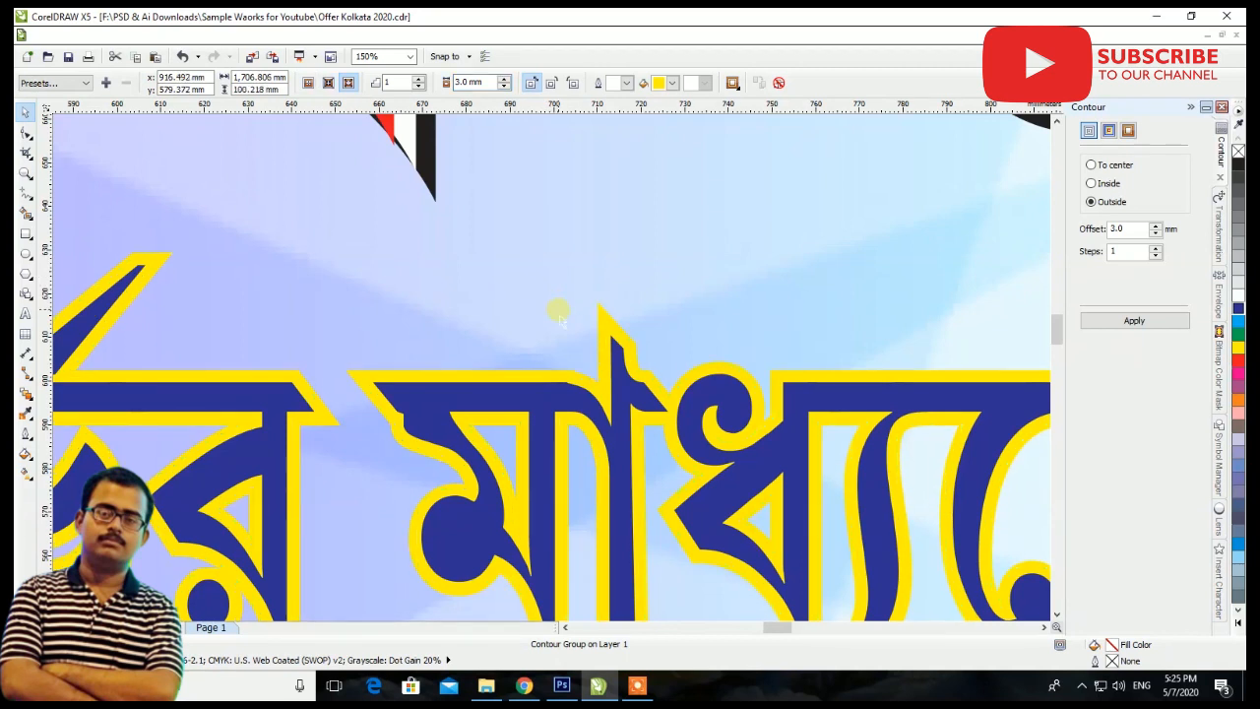
scroll(597, 412, "down", 3)
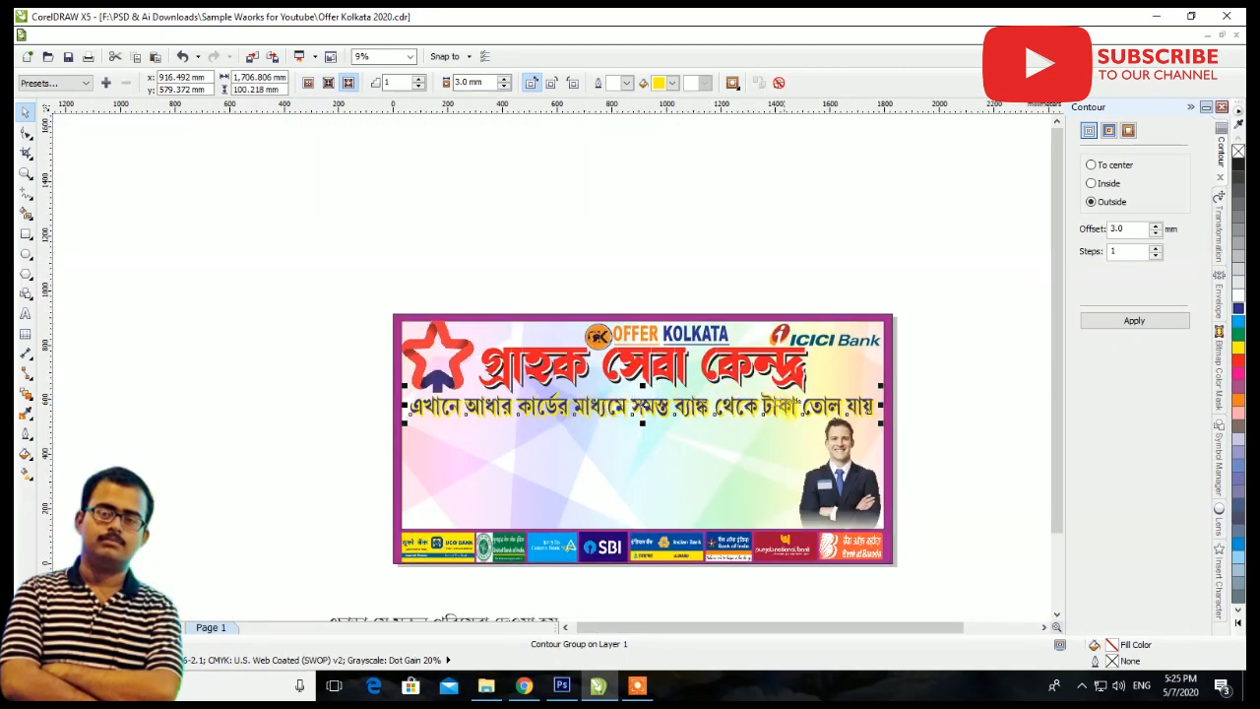
left_click(949, 392)
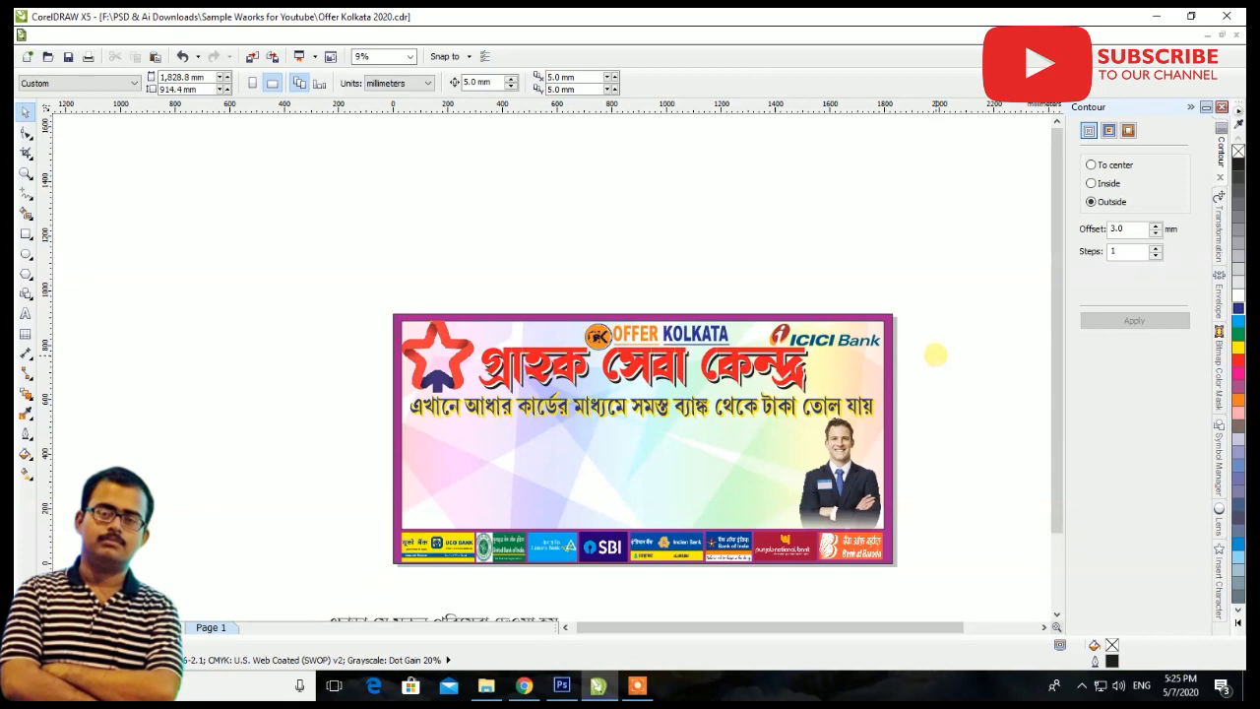
Import the money-transfer illustration 0_r057GQx3gYOOy-Bk-removebg-preview from Downloads and place it above the banner
right_click(937, 325)
left_click(978, 391)
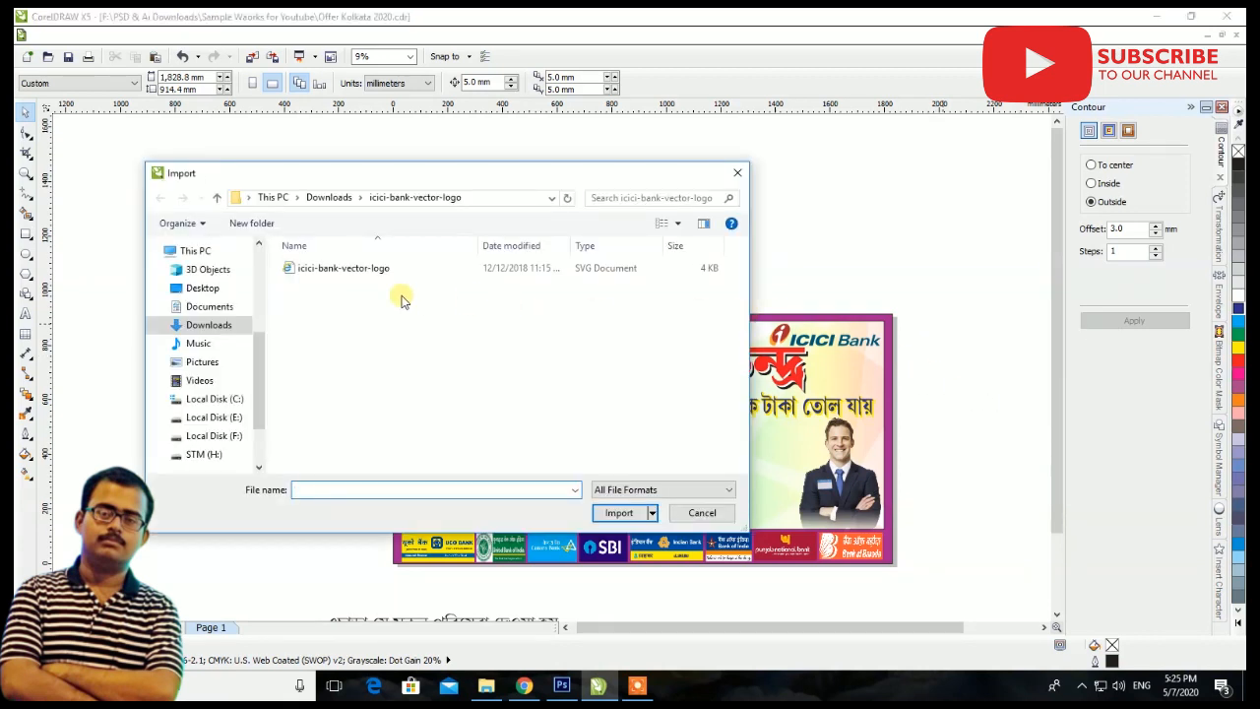
left_click(209, 325)
left_click(501, 291)
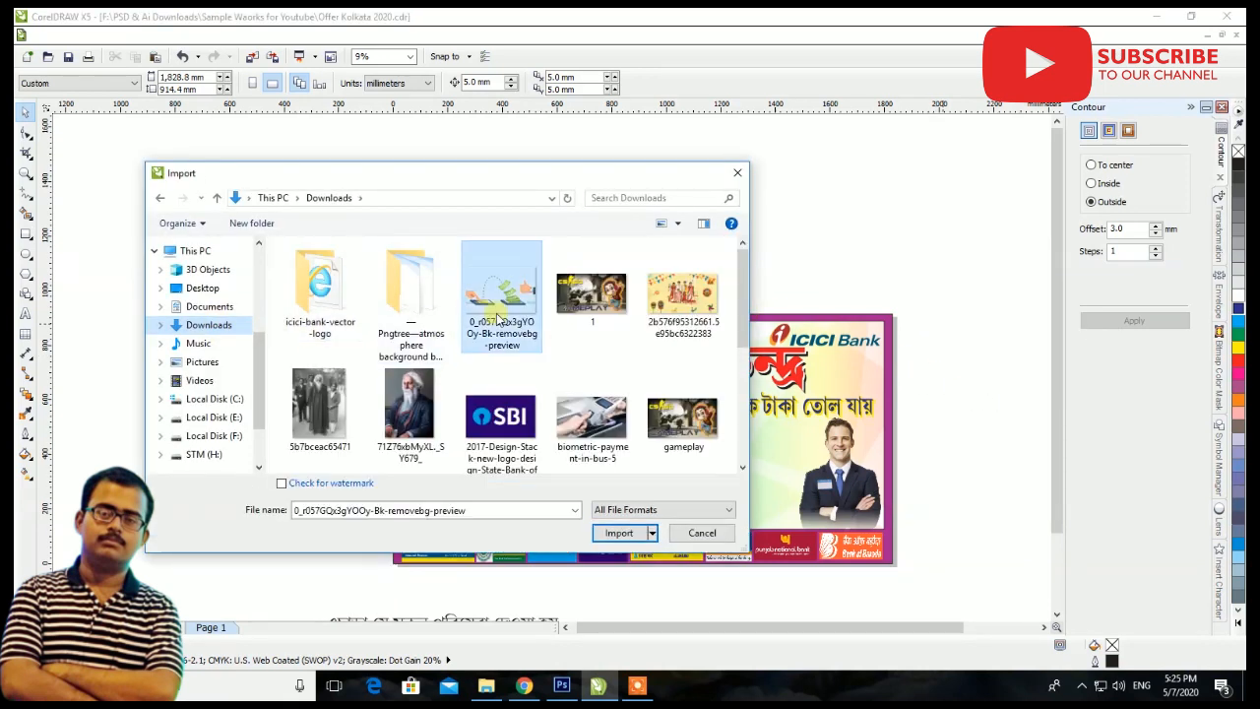
left_click(618, 534)
left_click(557, 209)
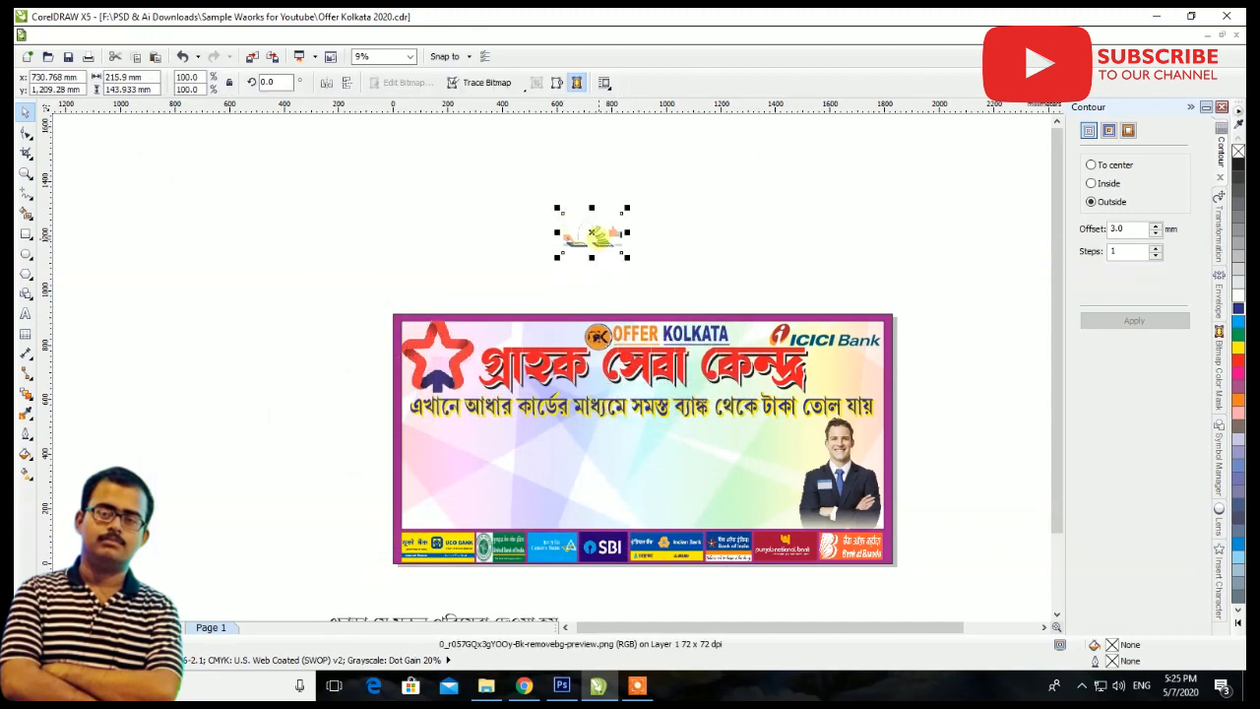
Move the money-transfer illustration beside the red heading under the ICICI logo and enlarge it to about 285 by 190 mm
scroll(862, 375, "up", 3)
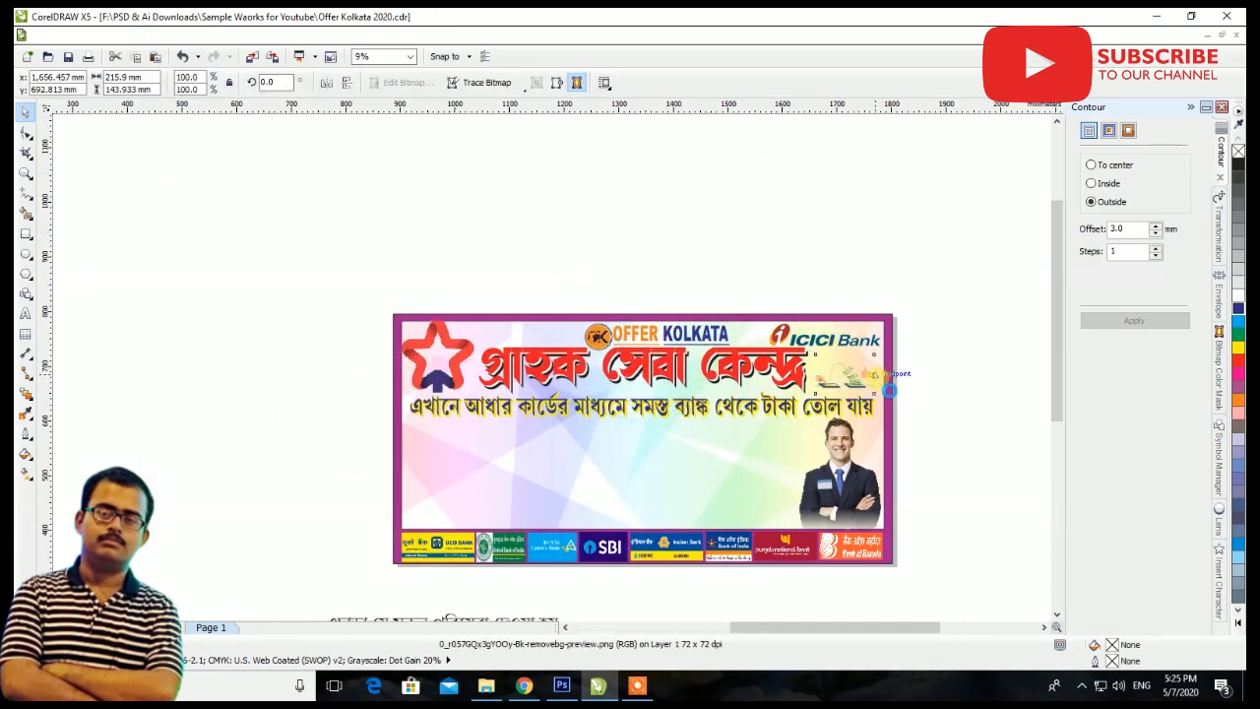
scroll(867, 369, "up", 2)
left_click_drag(748, 419, 675, 459)
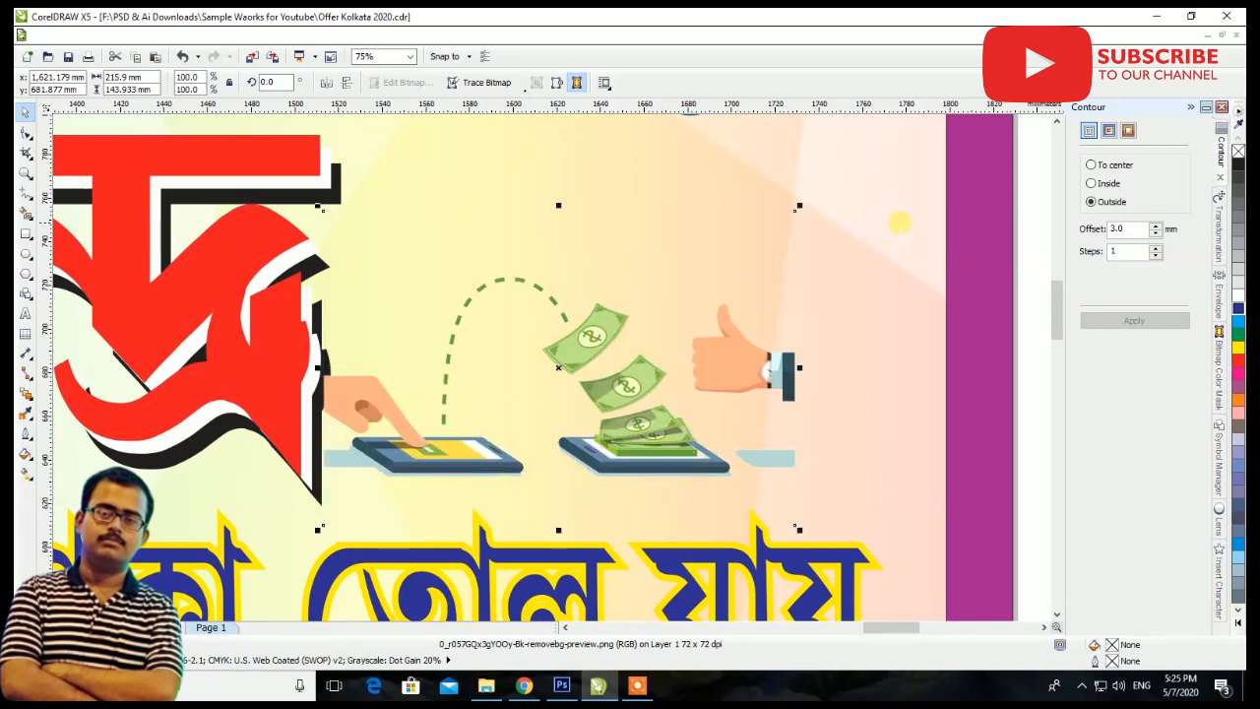
left_click_drag(799, 207, 961, 162)
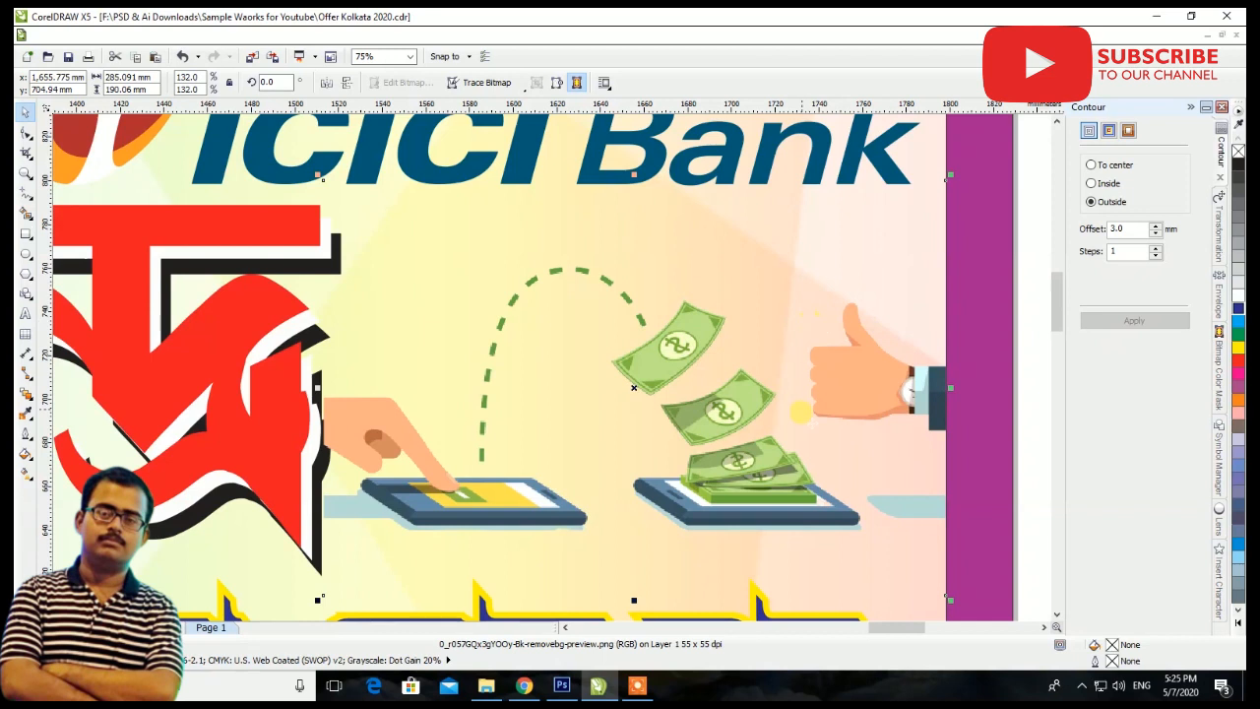
scroll(951, 394, "down", 5)
left_click(953, 402)
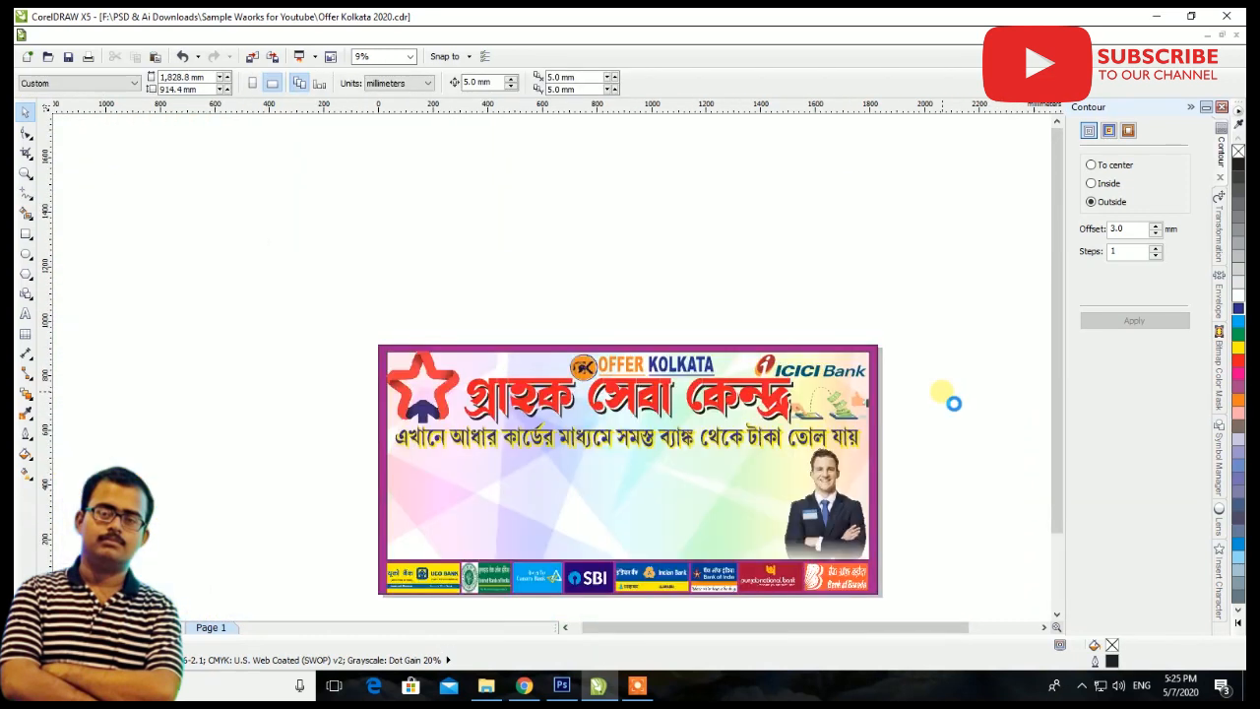
Examine the name, ID and contact text and the small logos beside the Bengali lines below the banner
scroll(642, 360, "down", 2)
scroll(650, 510, "up", 2)
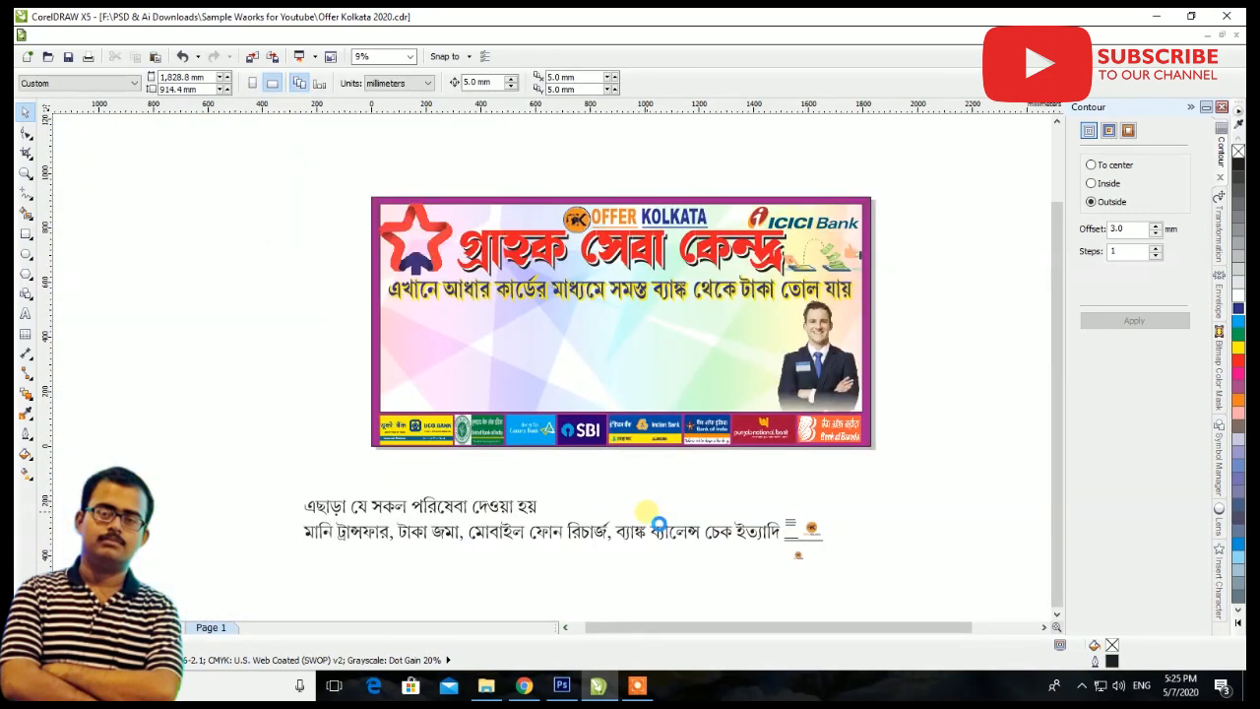
scroll(841, 559, "up", 3)
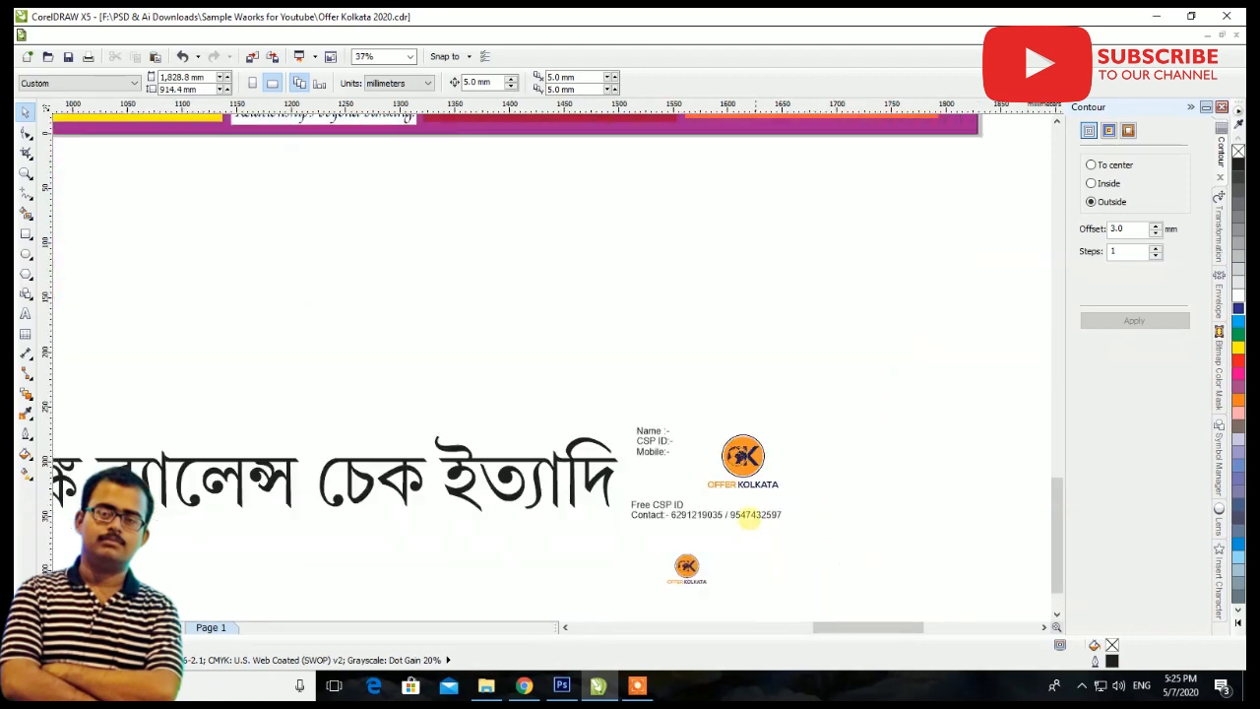
scroll(739, 514, "down", 1)
scroll(754, 519, "up", 1)
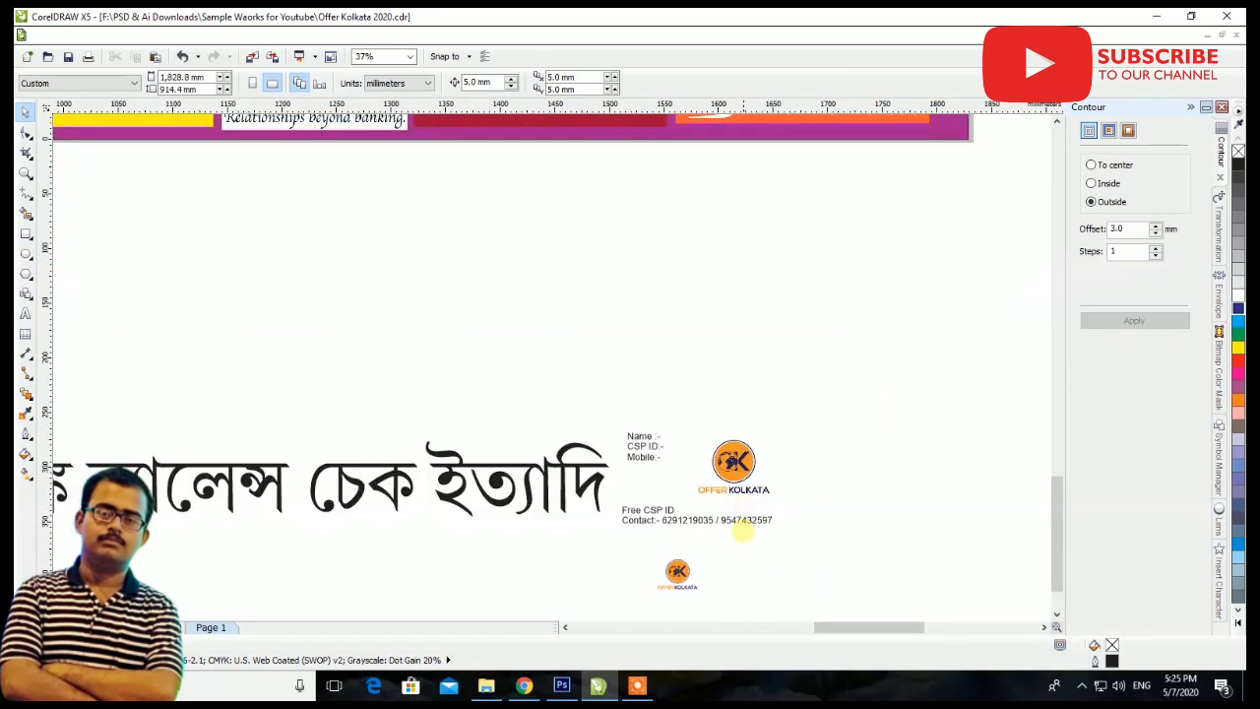
scroll(743, 529, "down", 1)
scroll(742, 497, "down", 1)
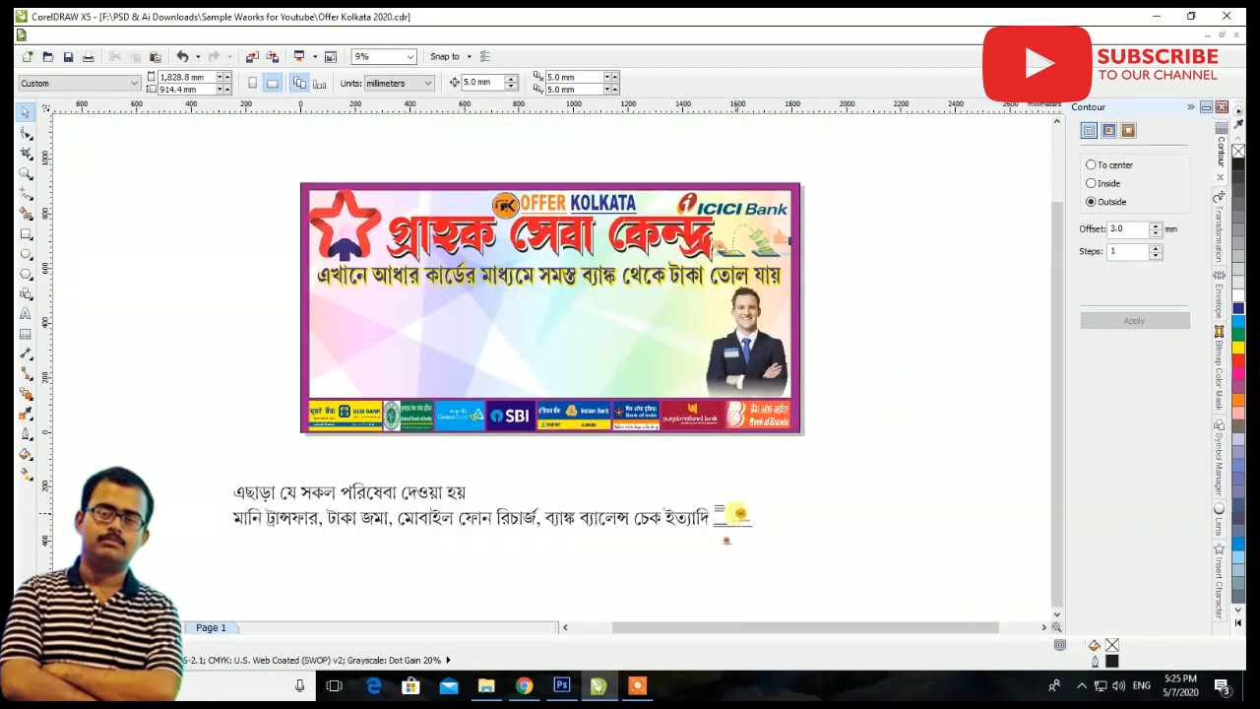
Move the larger Offer Kolkata logo from below the banner onto the man's jacket badge and shrink it to about 57.9 mm square
left_click(738, 513)
left_click_drag(789, 468, 827, 440)
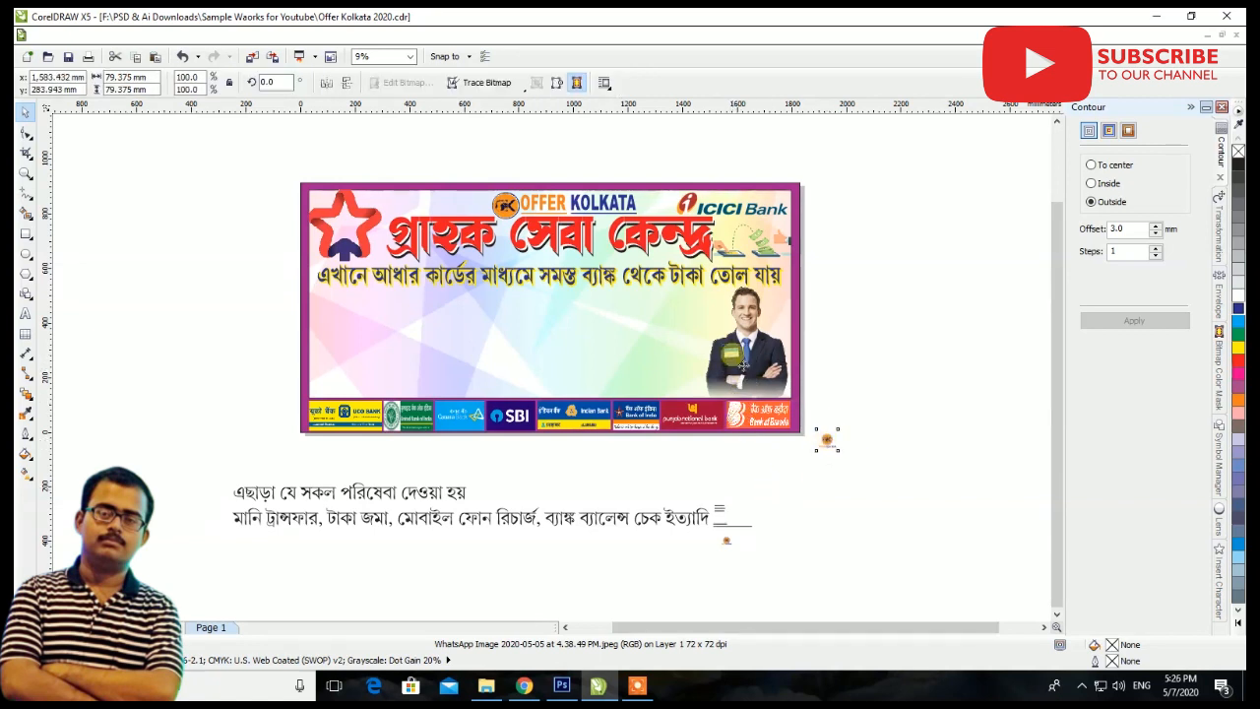
left_click_drag(743, 366, 744, 366)
scroll(743, 367, "up", 3)
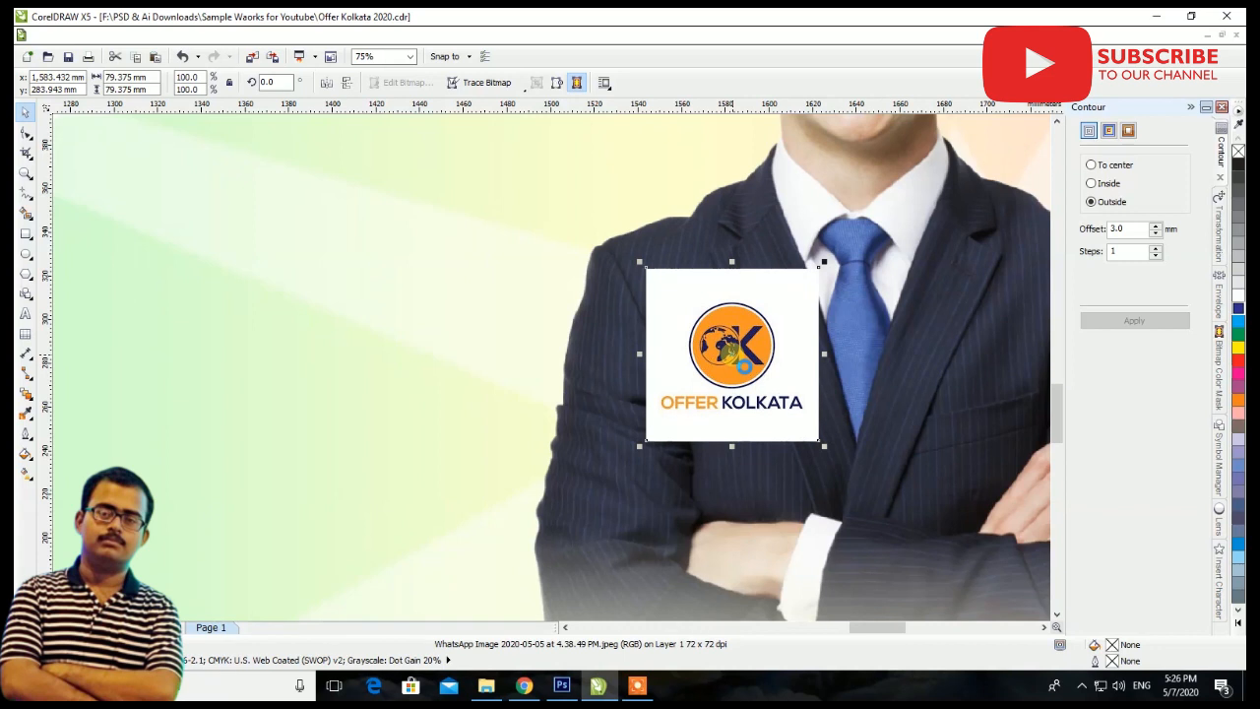
left_click_drag(823, 264, 800, 286)
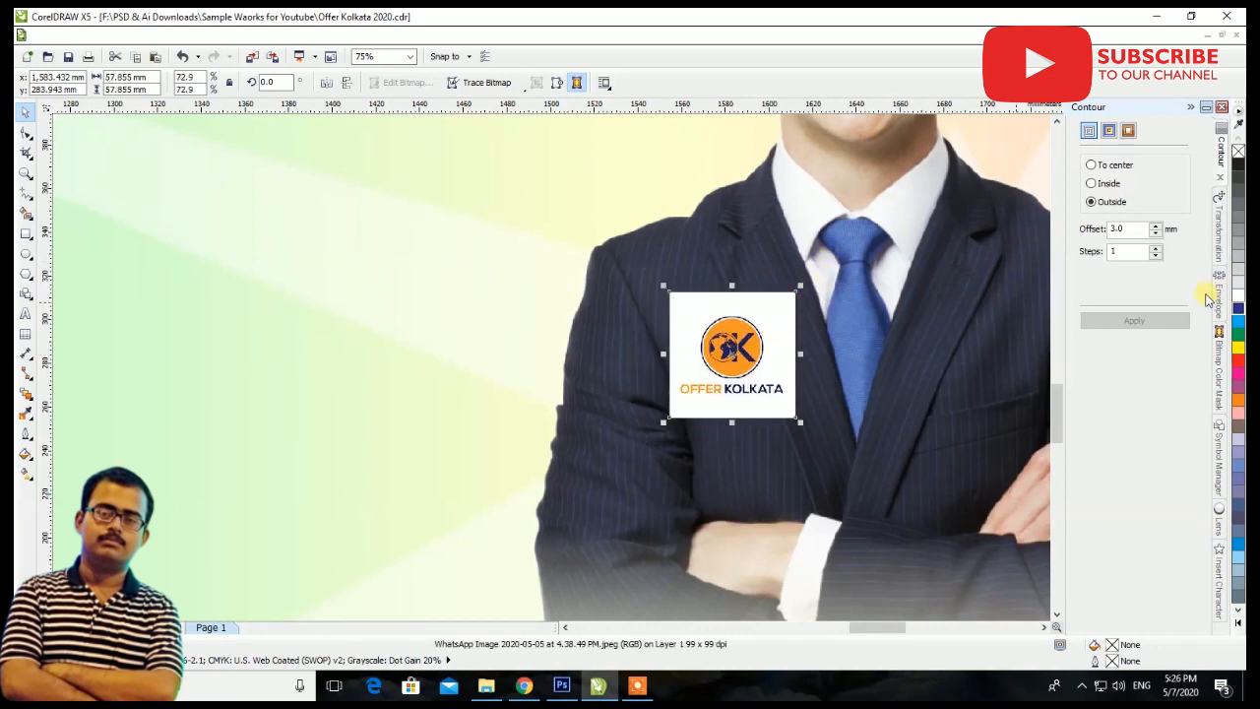
Try to hide the logo's white background with the bitmap color mask at 10% tolerance, and delete the logo from the jacket
left_click(1219, 344)
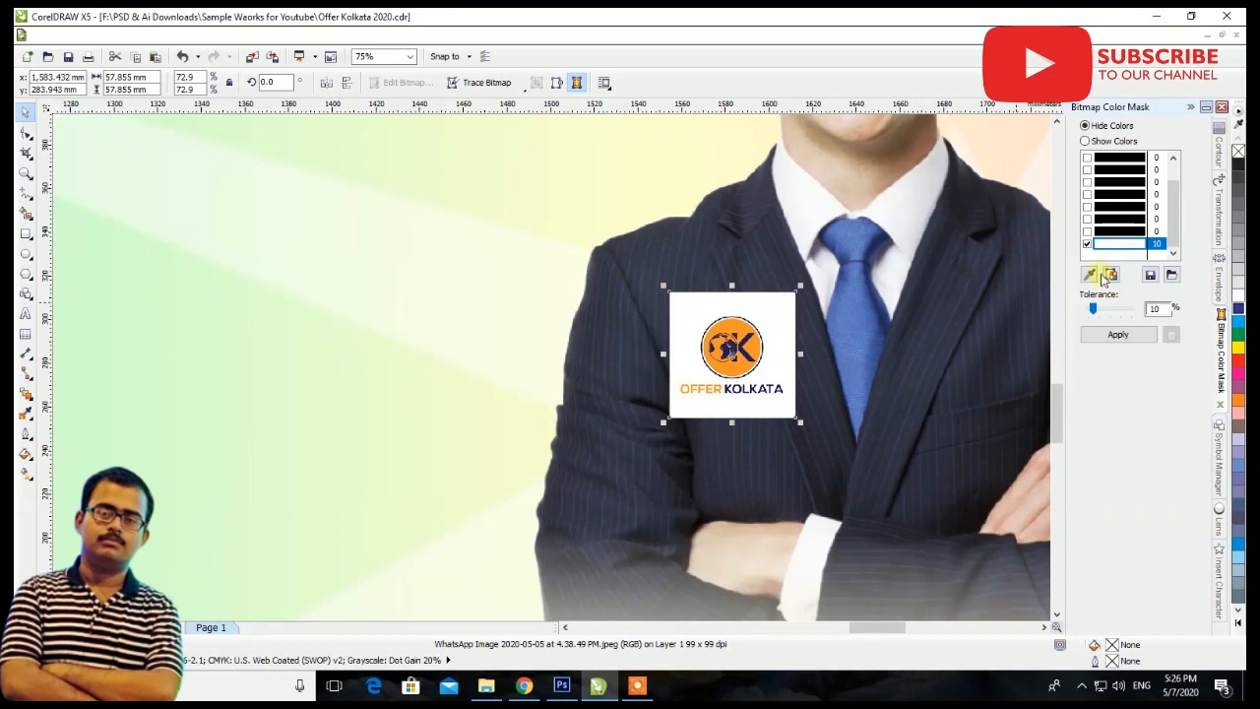
left_click(1118, 335)
key("Delete")
scroll(677, 435, "down", 2)
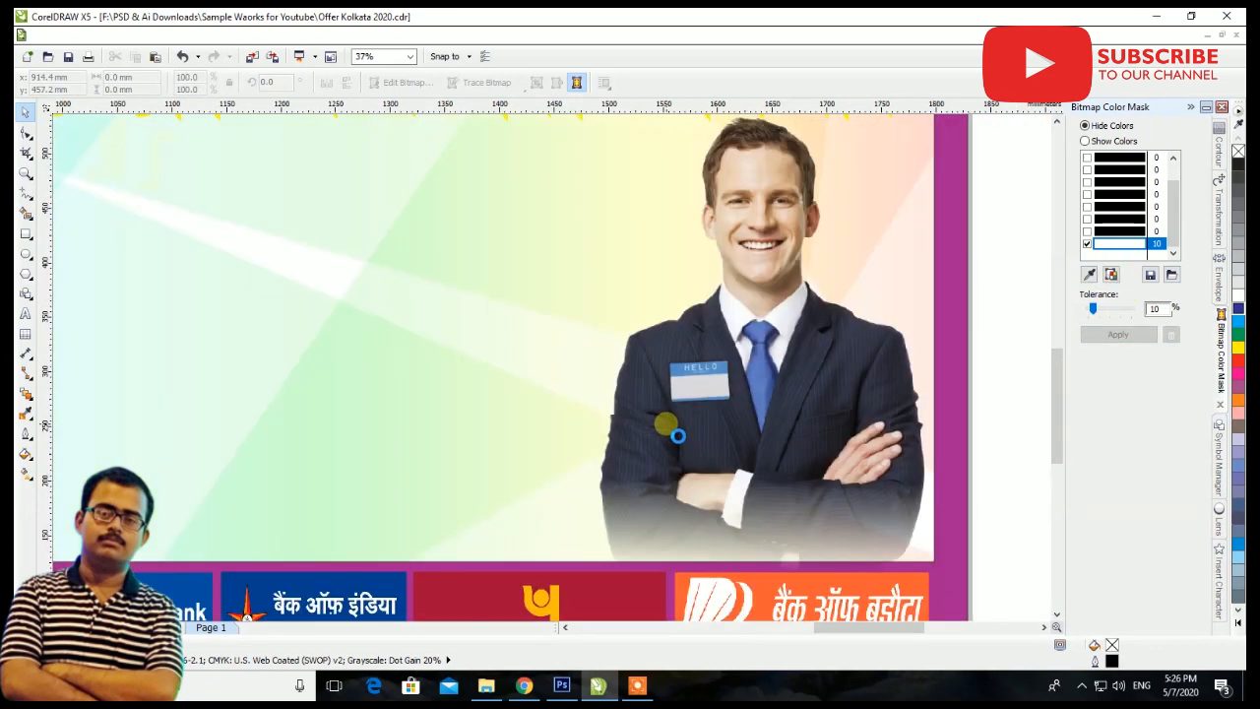
Copy the Offer Kolkata heading logo onto the man's jacket badge at about 41.9 by 7.6 mm
scroll(677, 435, "down", 4)
left_click(394, 185)
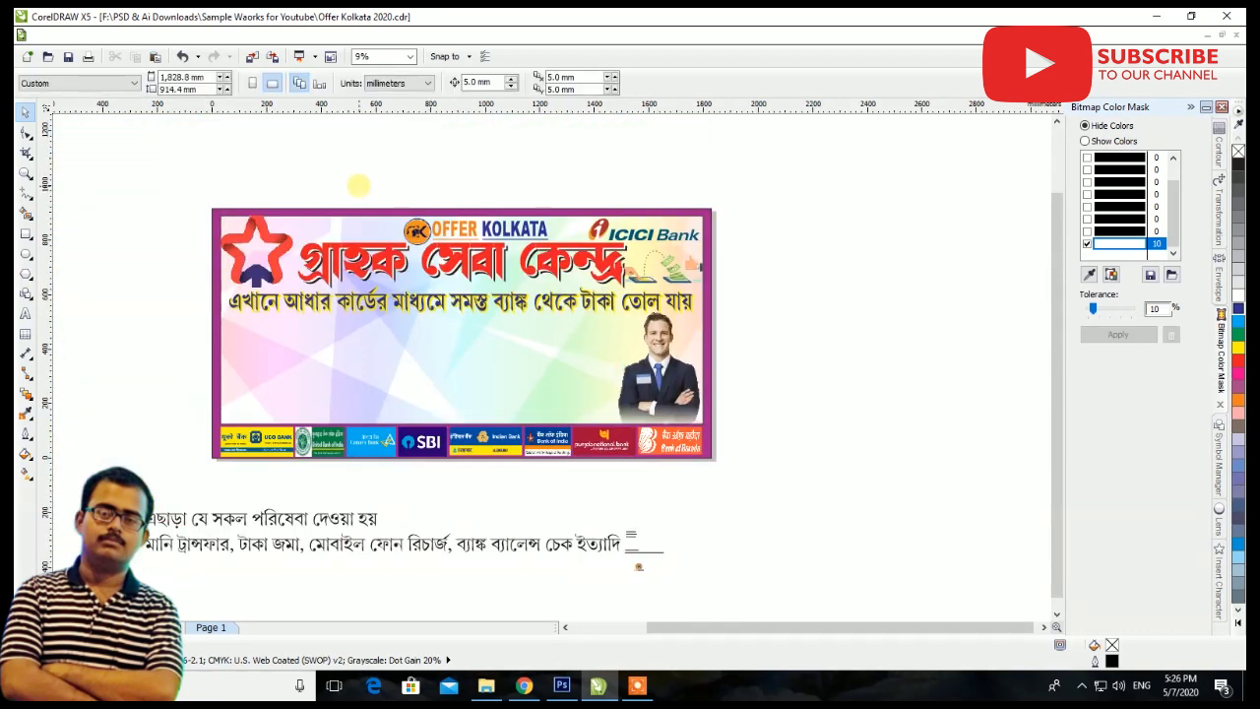
left_click(547, 243)
left_click_drag(535, 248, 661, 387)
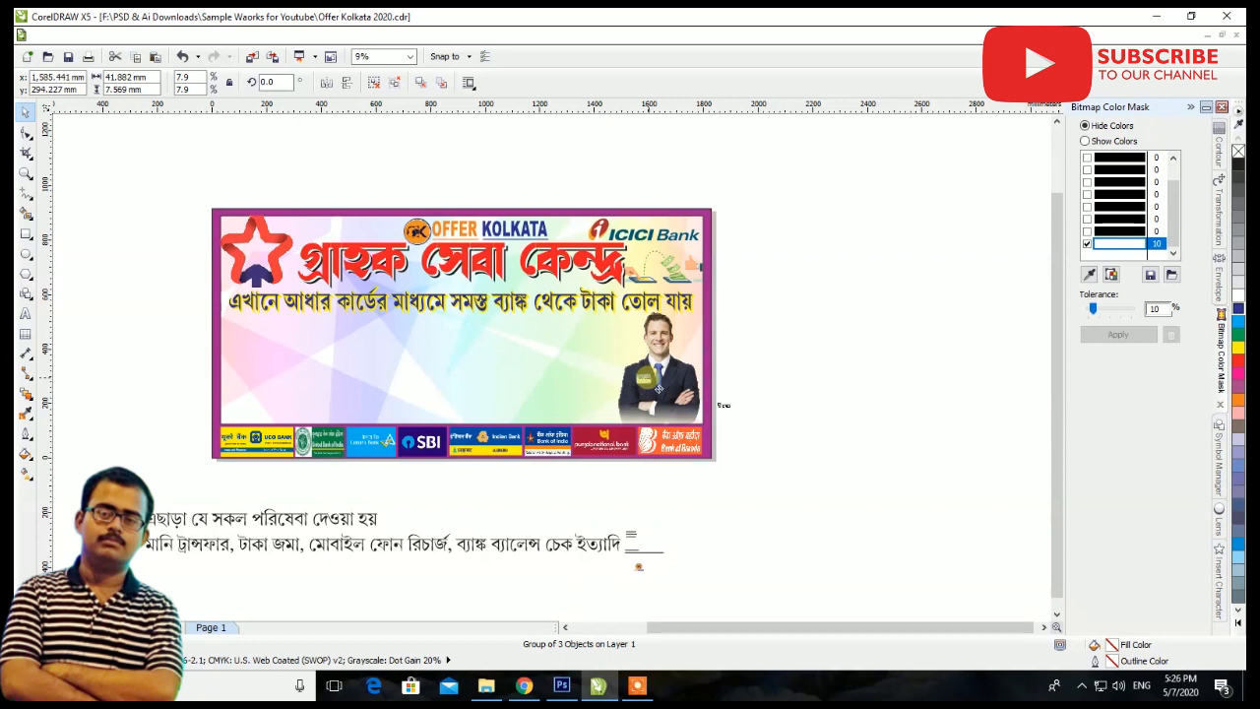
scroll(652, 384, "up", 5)
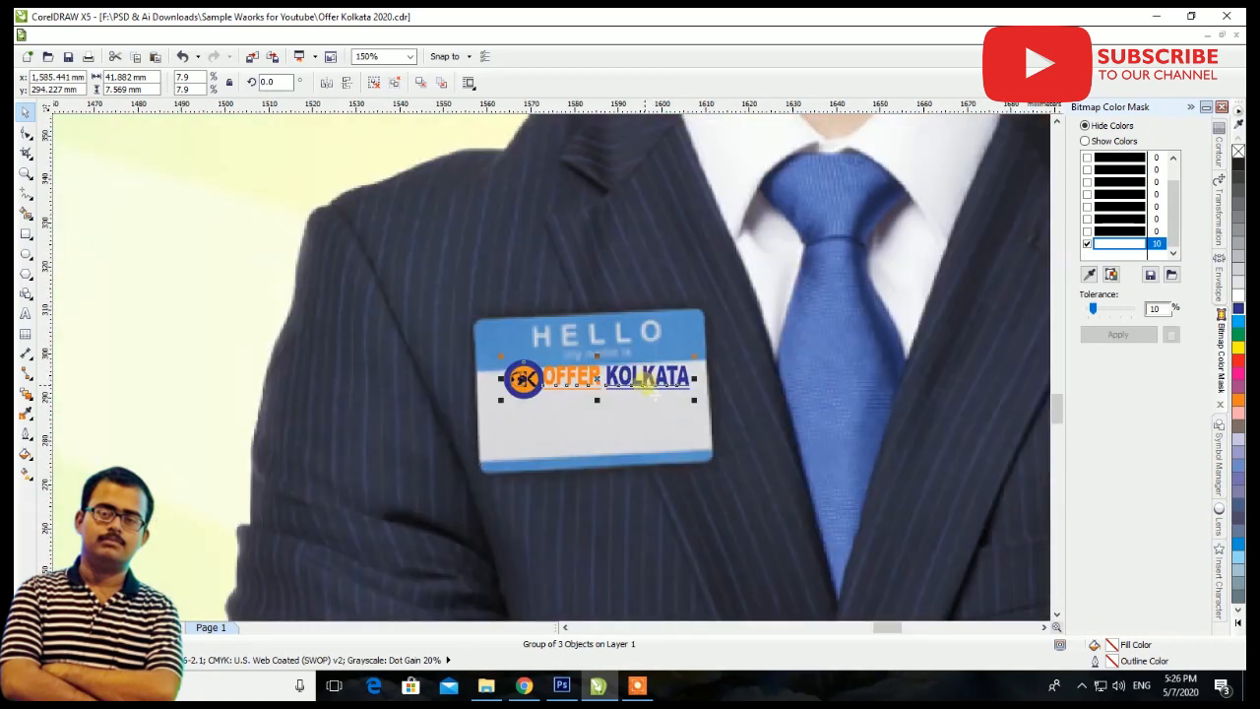
Reposition the logo on the badge's white area and stretch it to about 49.8 by 13.2 mm
scroll(646, 379, "up", 1)
left_click_drag(591, 386, 558, 482)
left_click_drag(760, 426, 829, 413)
left_click_drag(658, 452, 600, 513)
left_click_drag(586, 451, 586, 439)
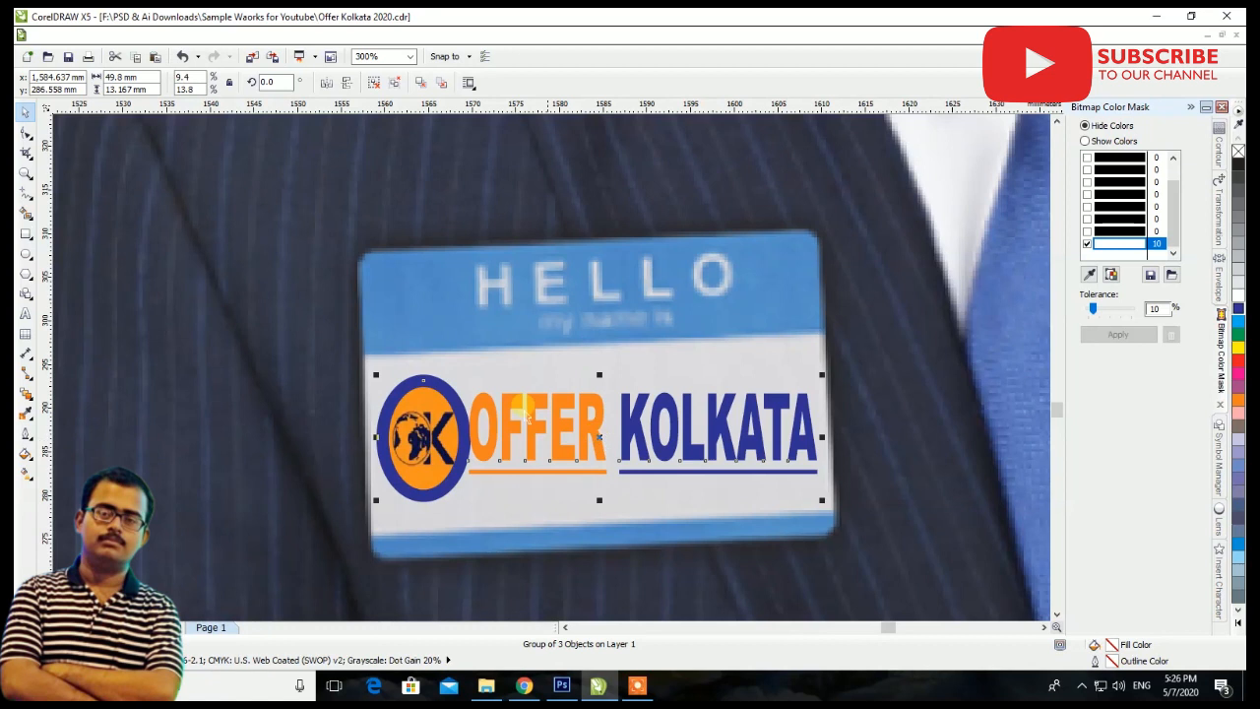
Add perspective to the badge logo and raise its two right corners to follow the badge's tilt
left_click(245, 37)
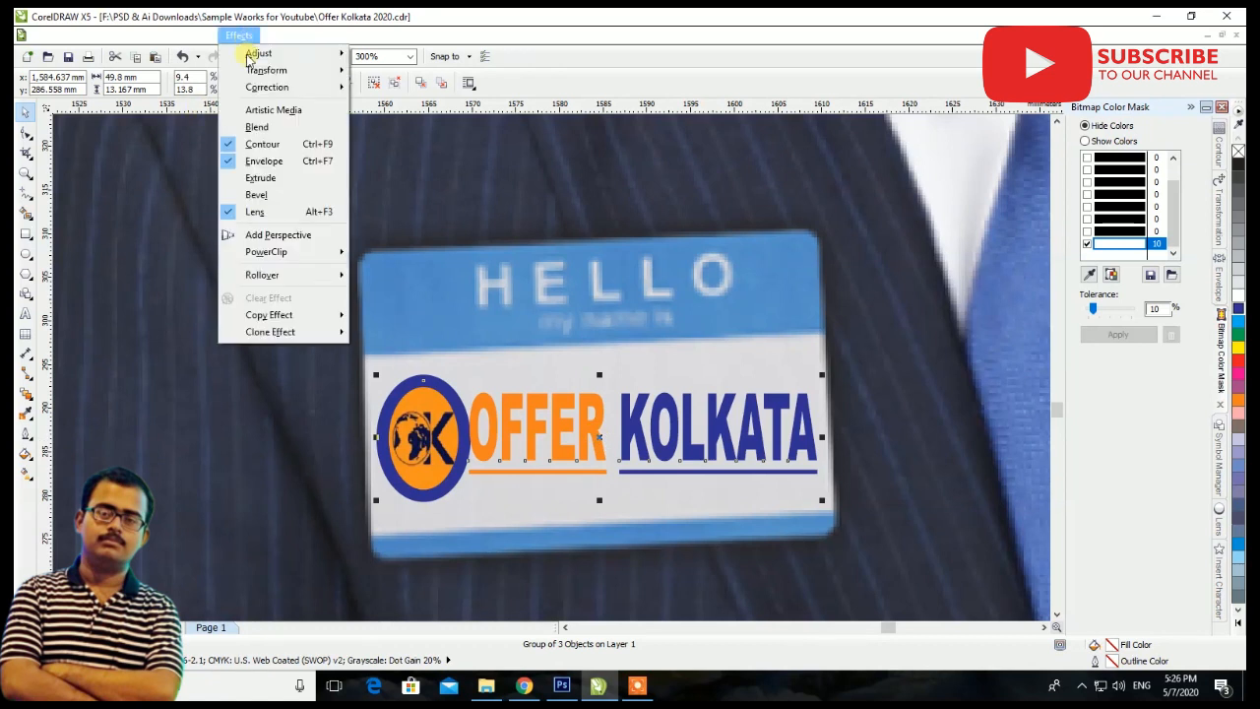
left_click(261, 233)
left_click_drag(816, 382, 807, 349)
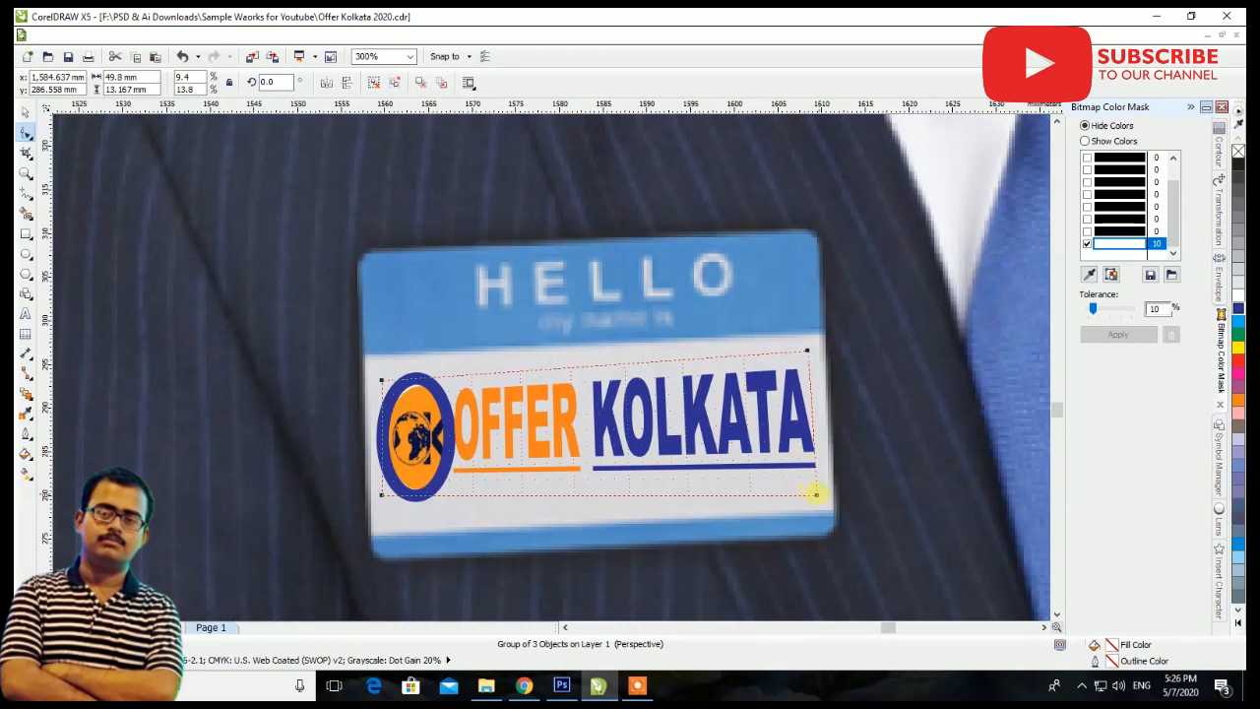
left_click_drag(819, 485, 815, 474)
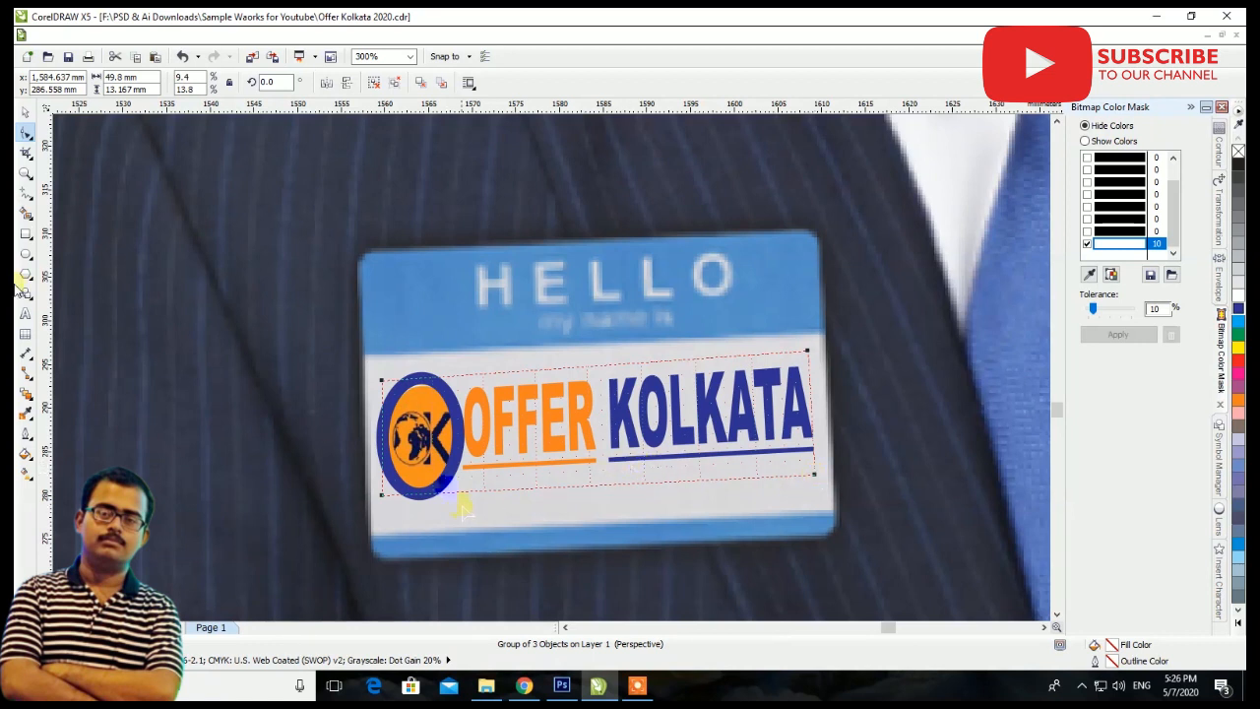
left_click(26, 114)
scroll(656, 484, "down", 4)
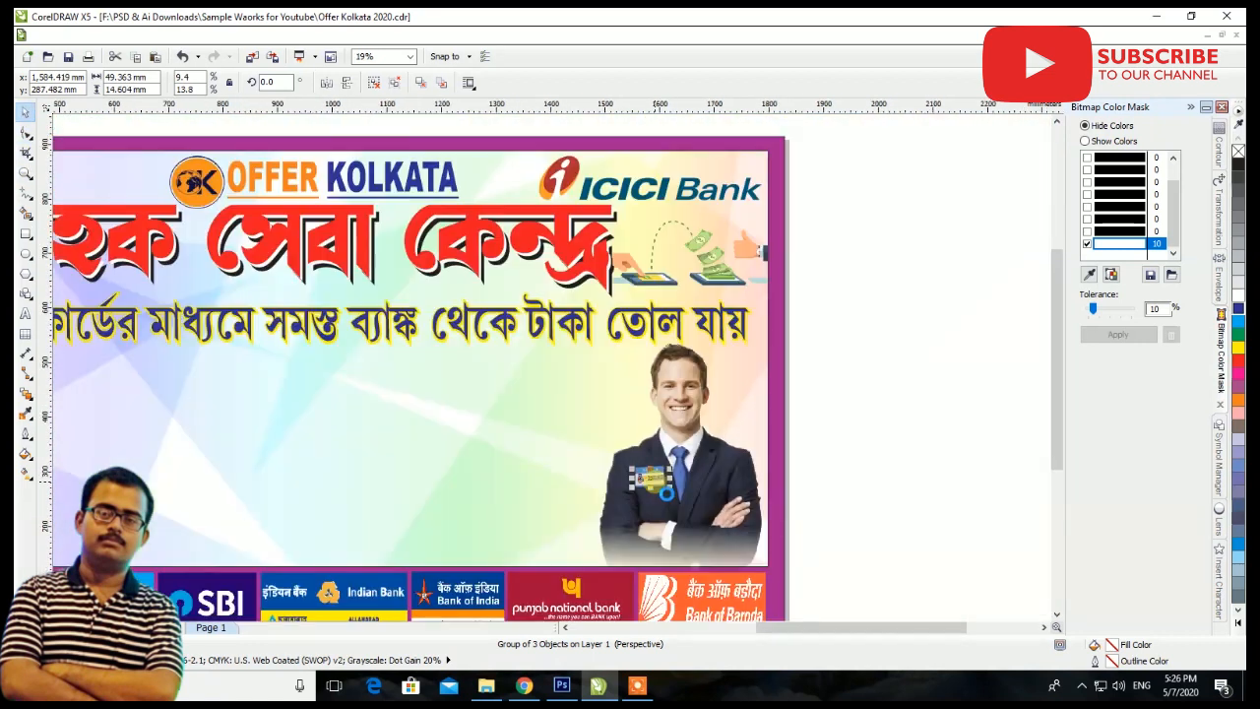
left_click(867, 415)
Move the Bengali line "এছাড়া যে সকল পরিষেবা দেওয়া হয়" onto the banner, just under the yellow-outlined line
scroll(839, 416, "down", 1)
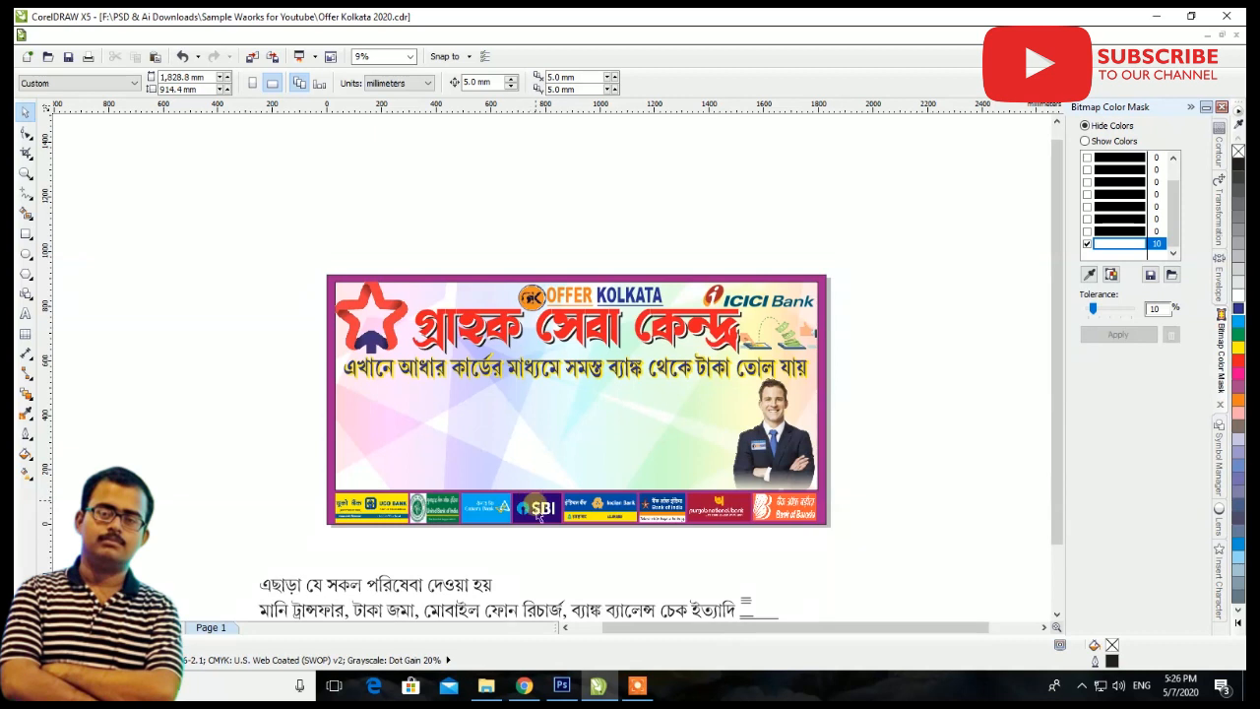
scroll(522, 433, "down", 1)
scroll(519, 489, "up", 1)
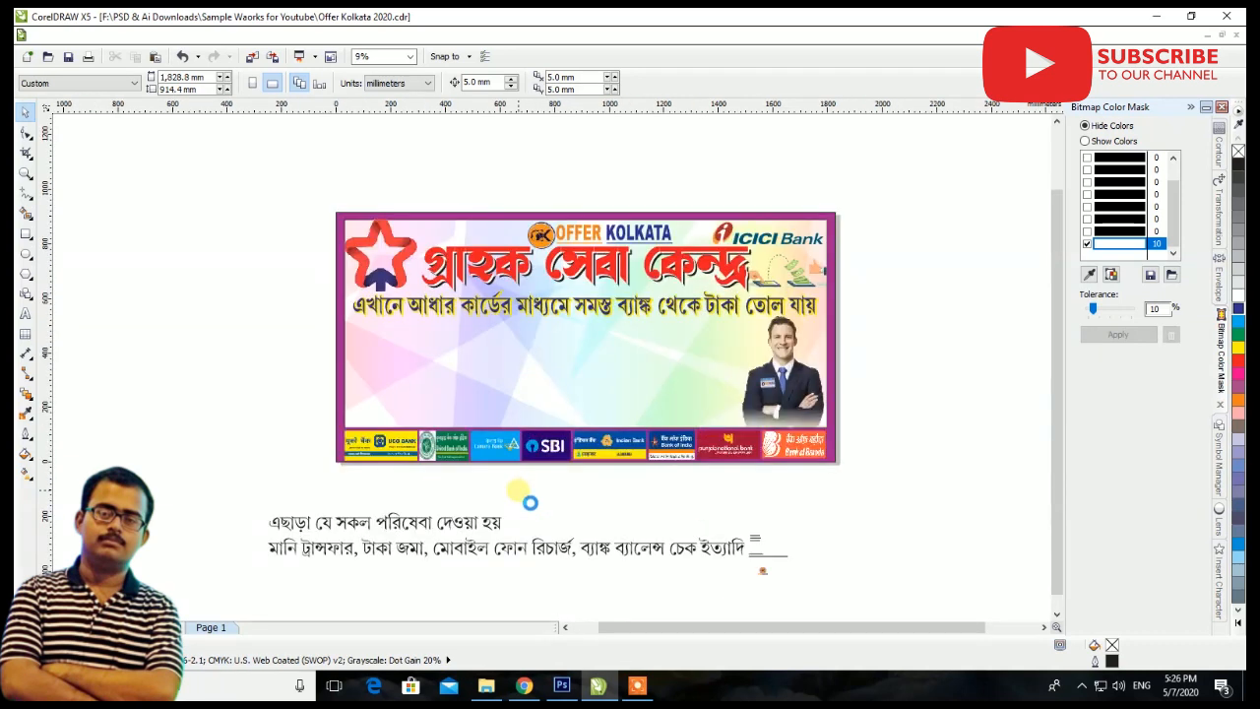
left_click_drag(487, 522, 671, 337)
scroll(630, 344, "up", 1)
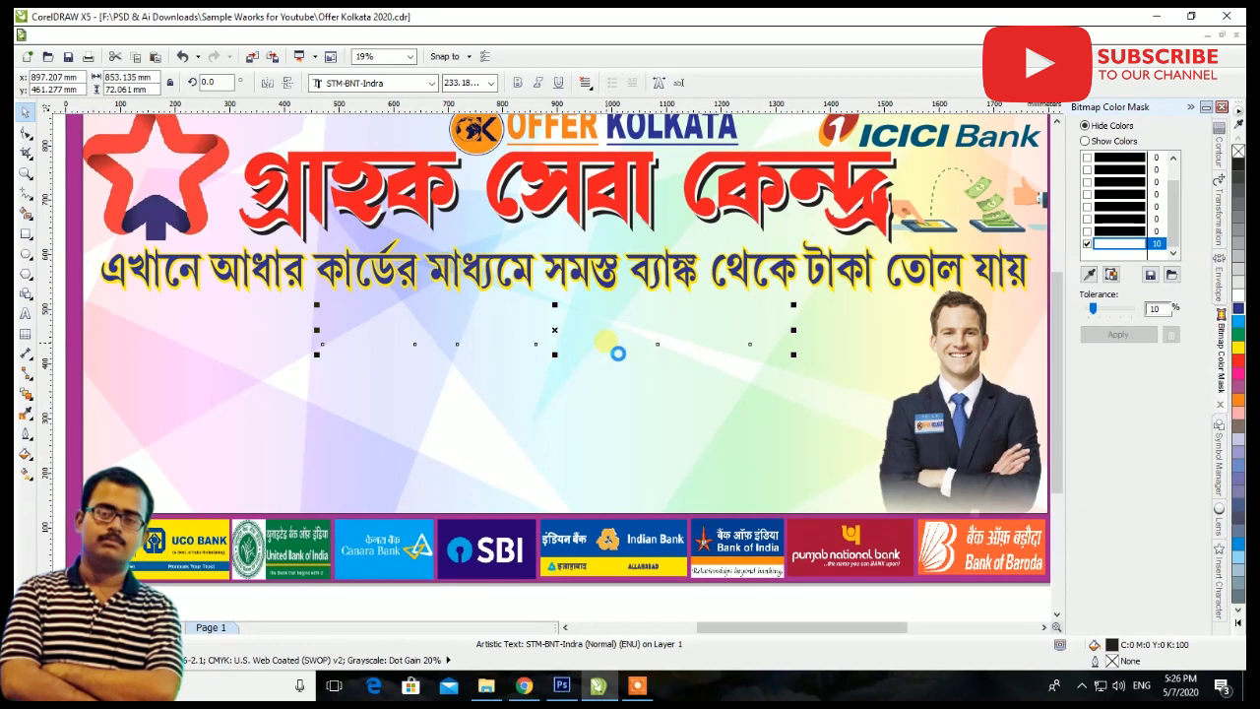
key("Up")
key("Up")
key("Up")
key("Up")
key("Up")
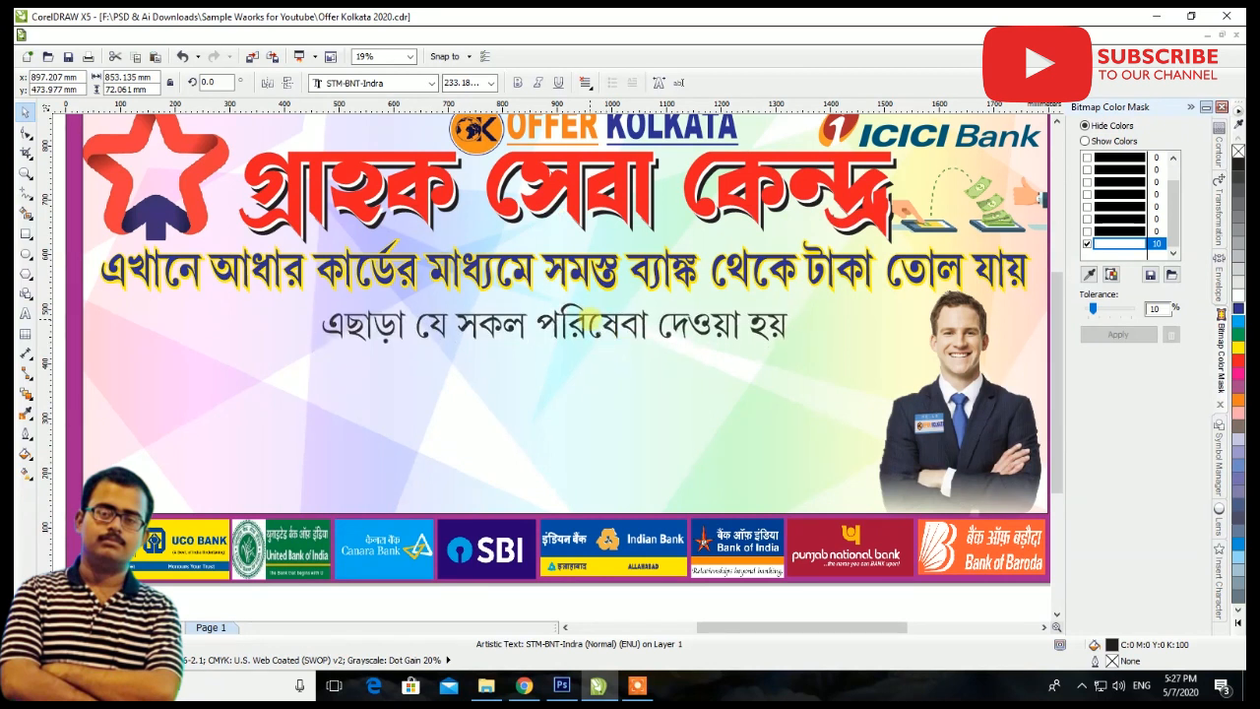
Make the moved Bengali line bold, flatten it to about 863.9 by 49.6 mm and nudge it upward
left_click(516, 82)
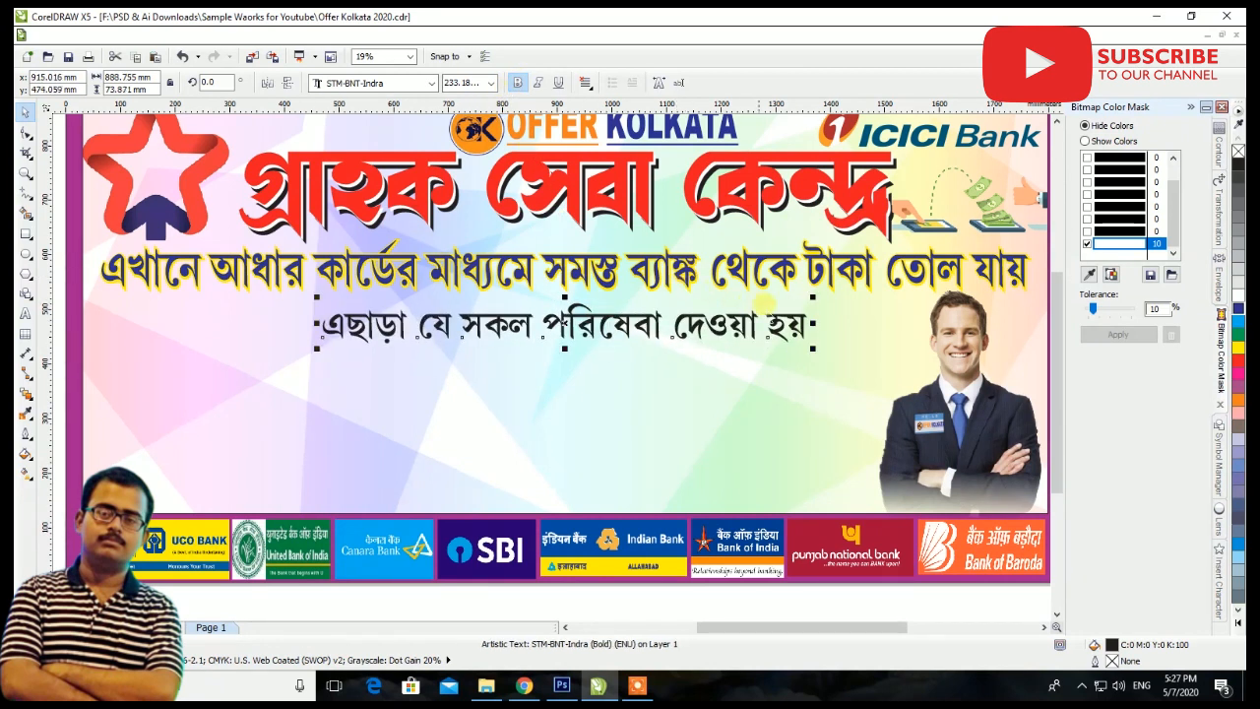
left_click_drag(813, 296, 773, 322)
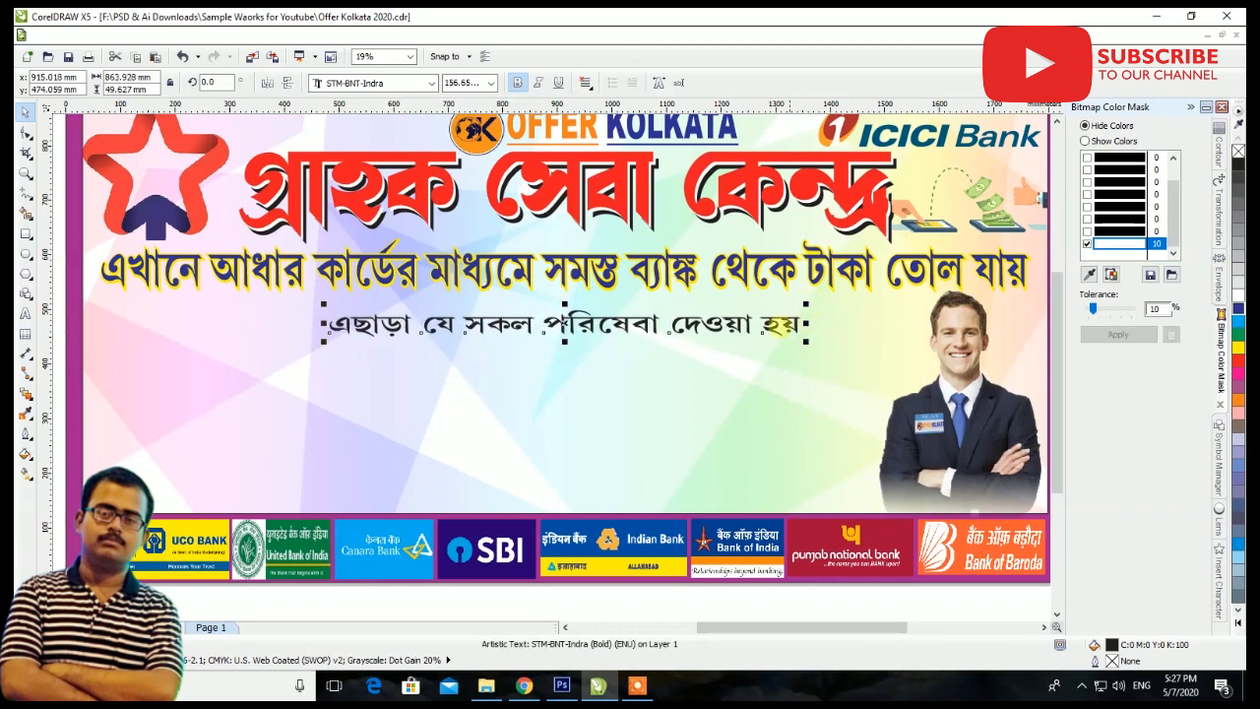
scroll(609, 322, "up", 2)
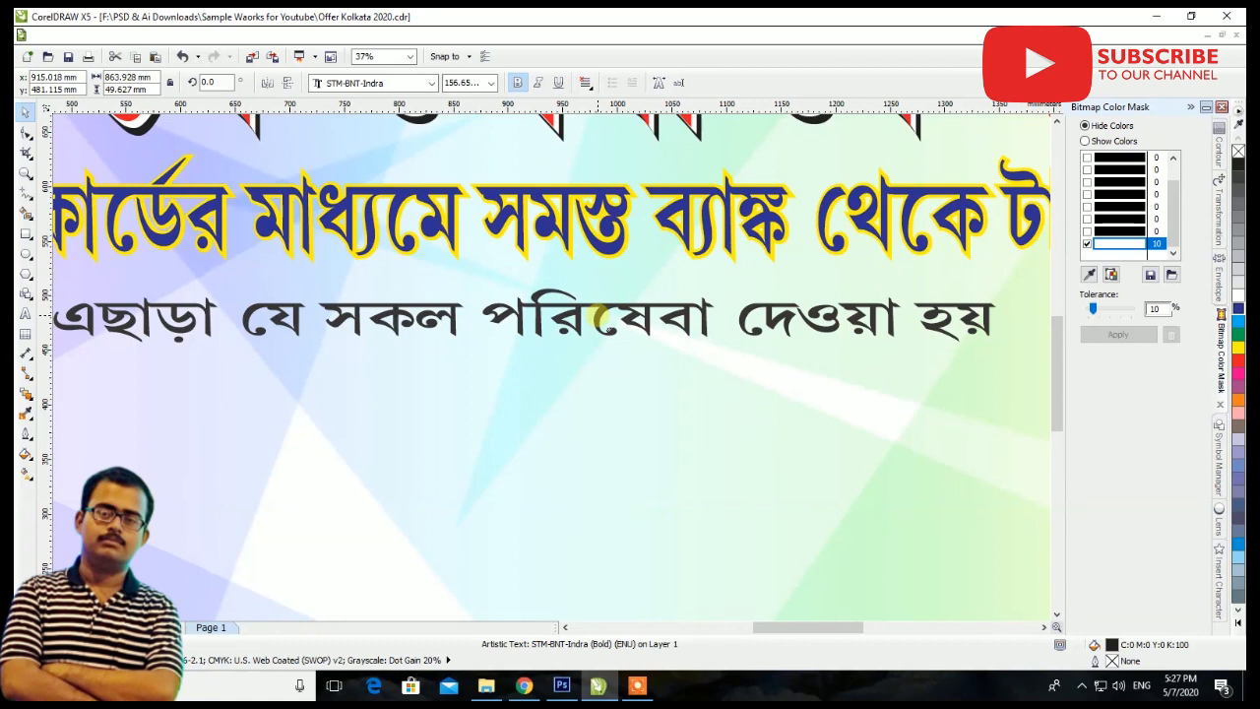
scroll(537, 347, "down", 2)
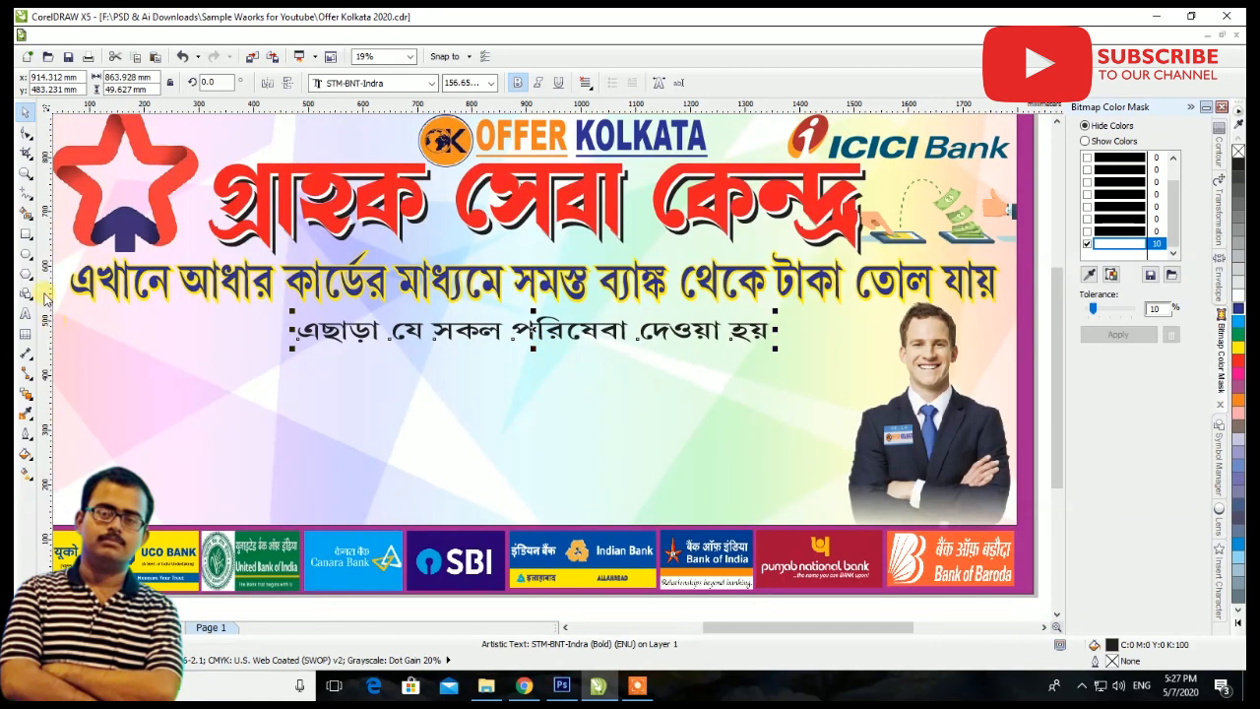
Draw a rectangle about 917.2 by 59.3 mm around the bold Bengali line and round its corners to about 15.5 mm
left_click(25, 233)
mouse_move(285, 313)
left_mouse_down()
mouse_move(325, 330)
mouse_move(786, 346)
left_mouse_up()
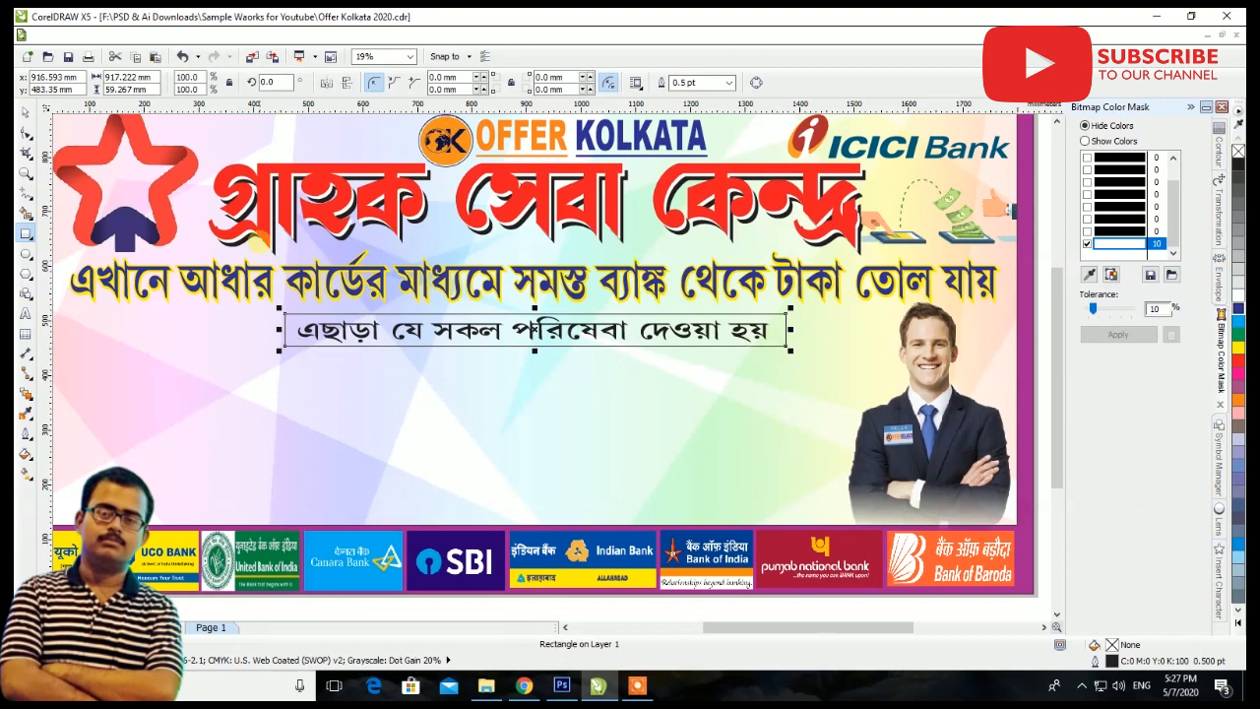
left_click(25, 112)
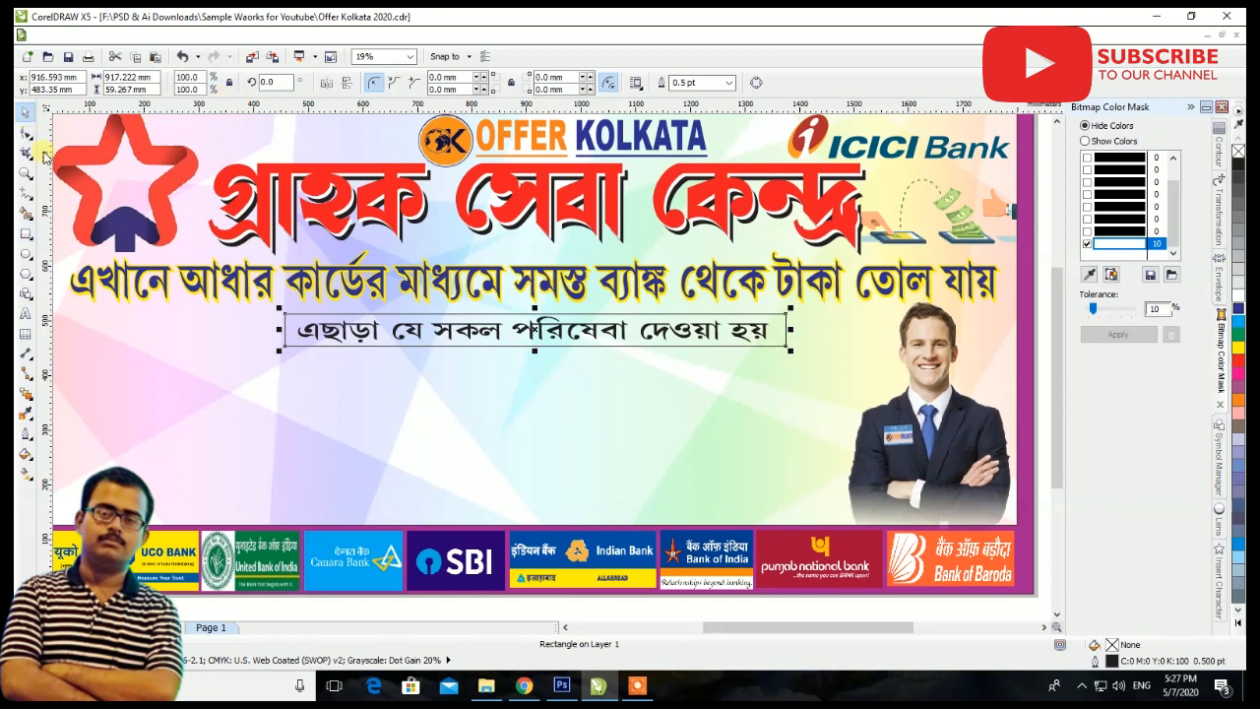
scroll(290, 313, "up", 2)
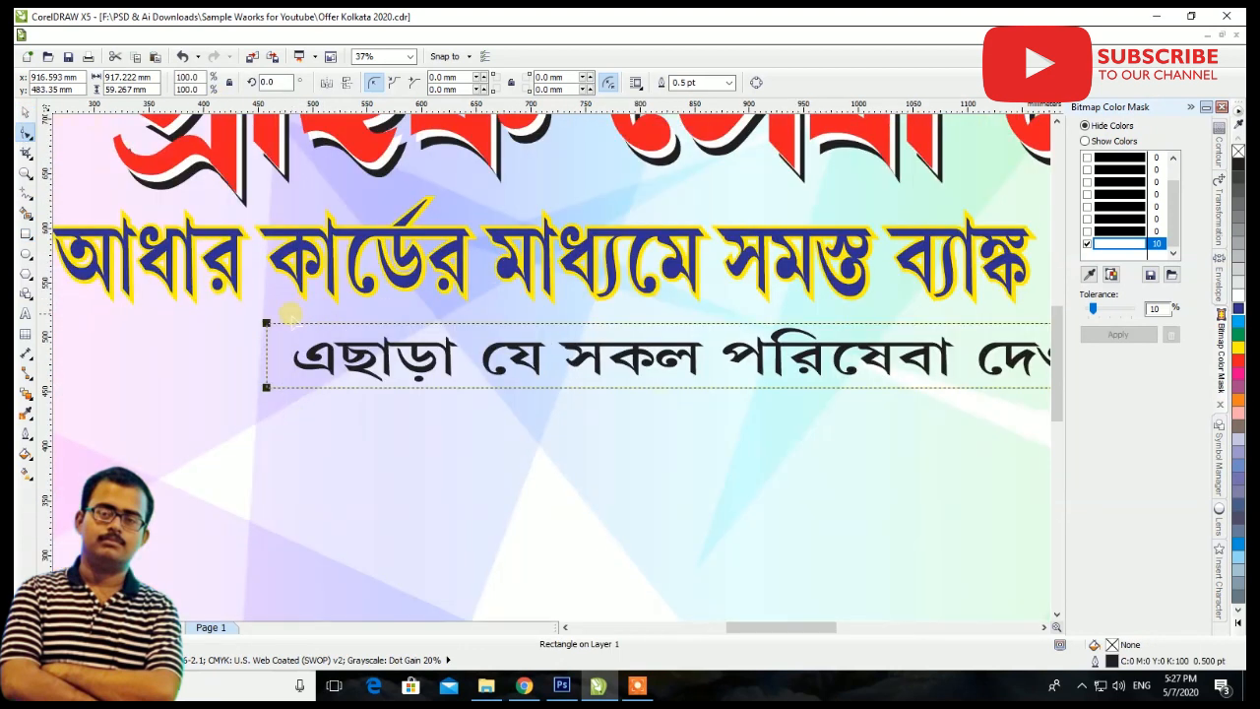
left_click_drag(266, 322, 283, 322)
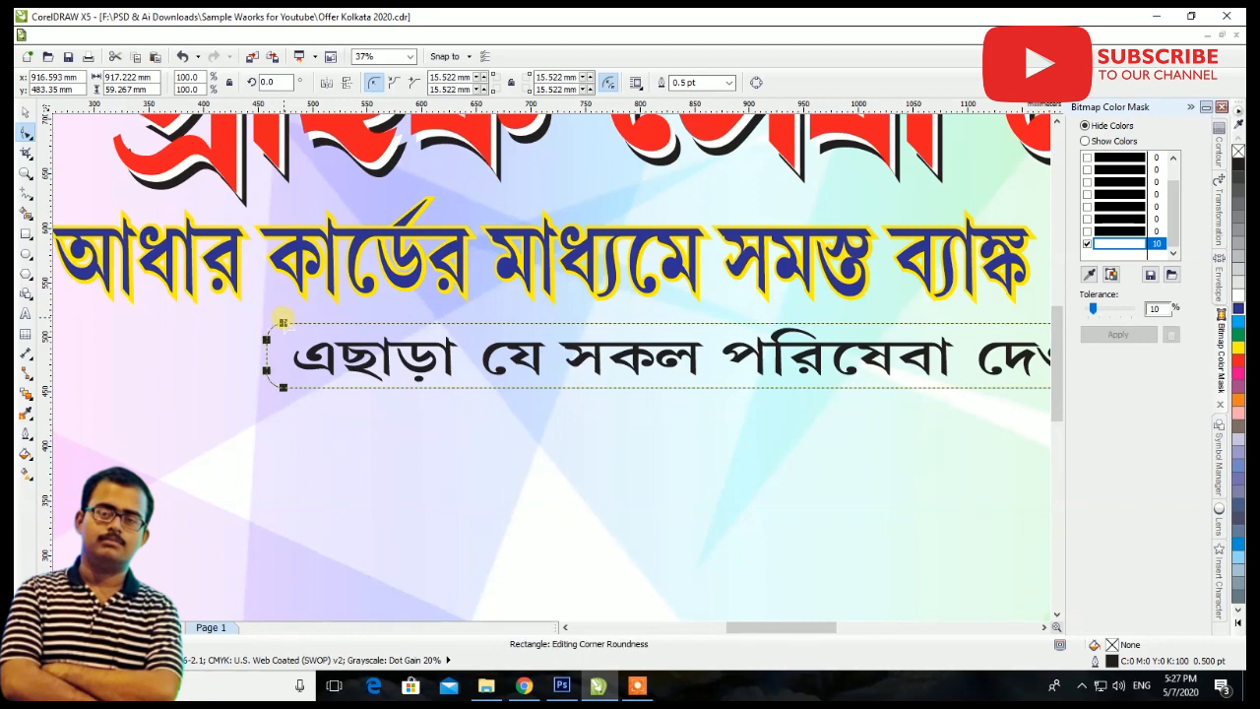
left_click(27, 113)
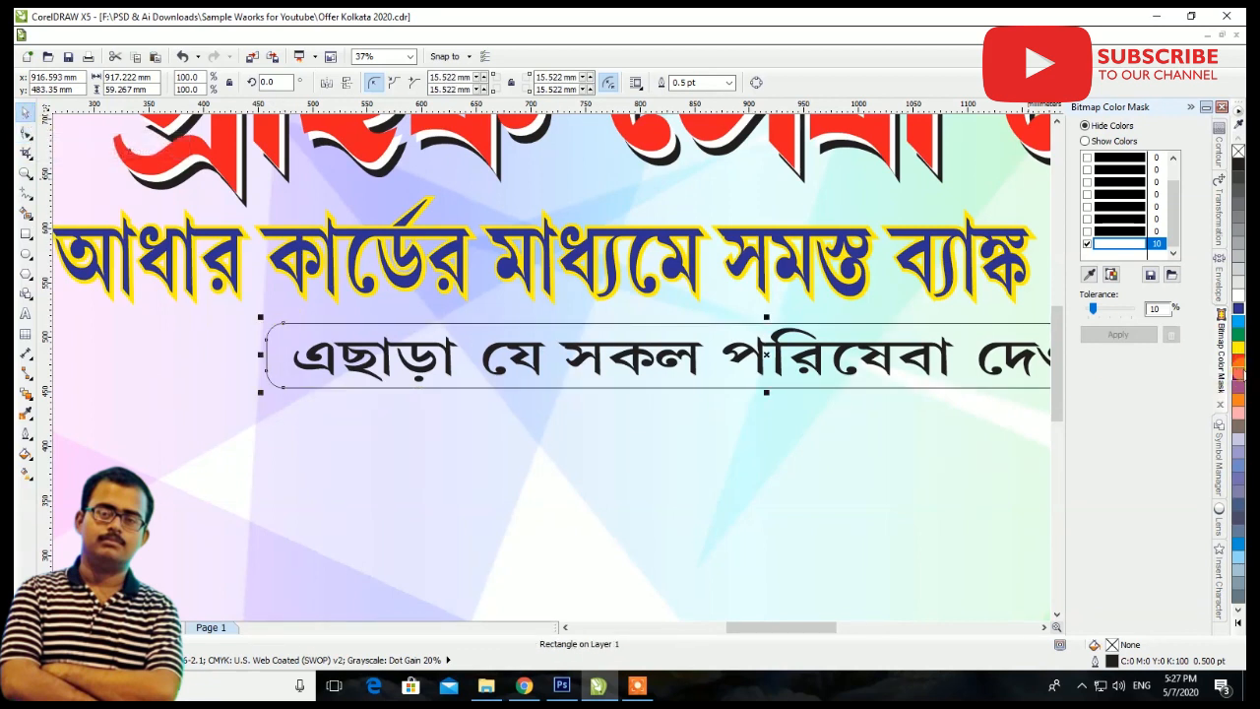
Color the rounded rectangle magenta behind the Bengali line and make the line's text white
left_click(1237, 371)
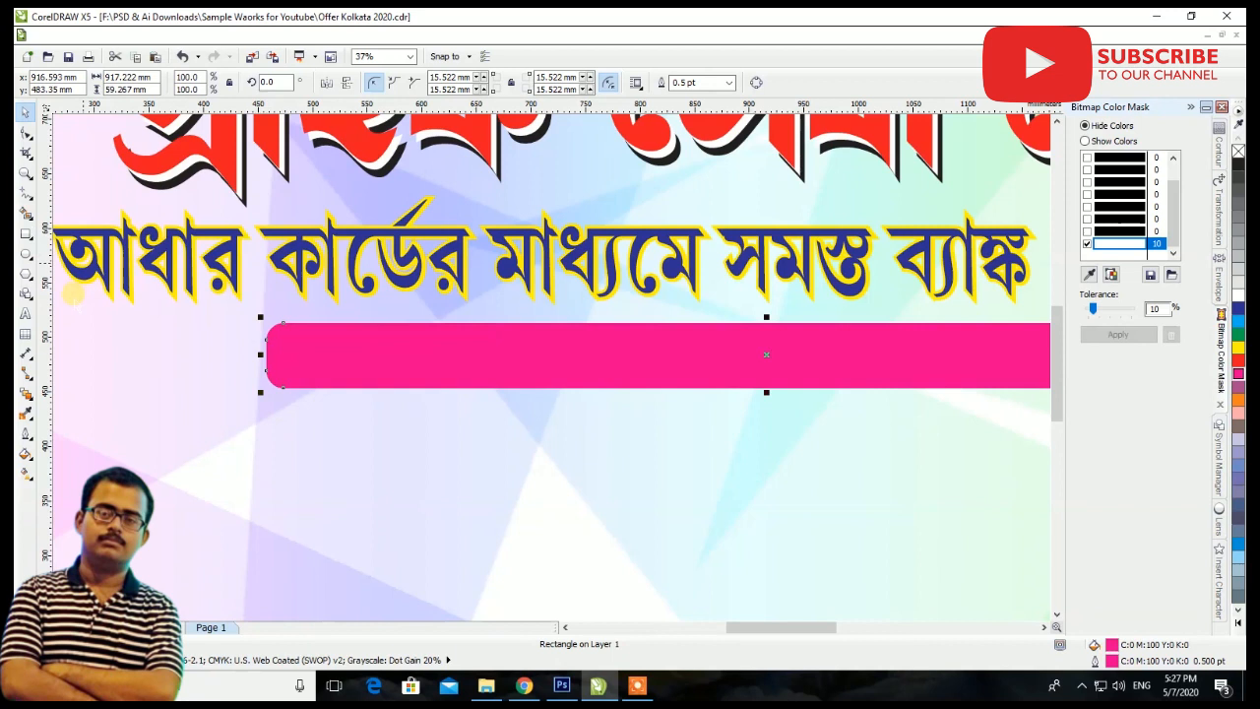
left_click(22, 319)
left_click(395, 361)
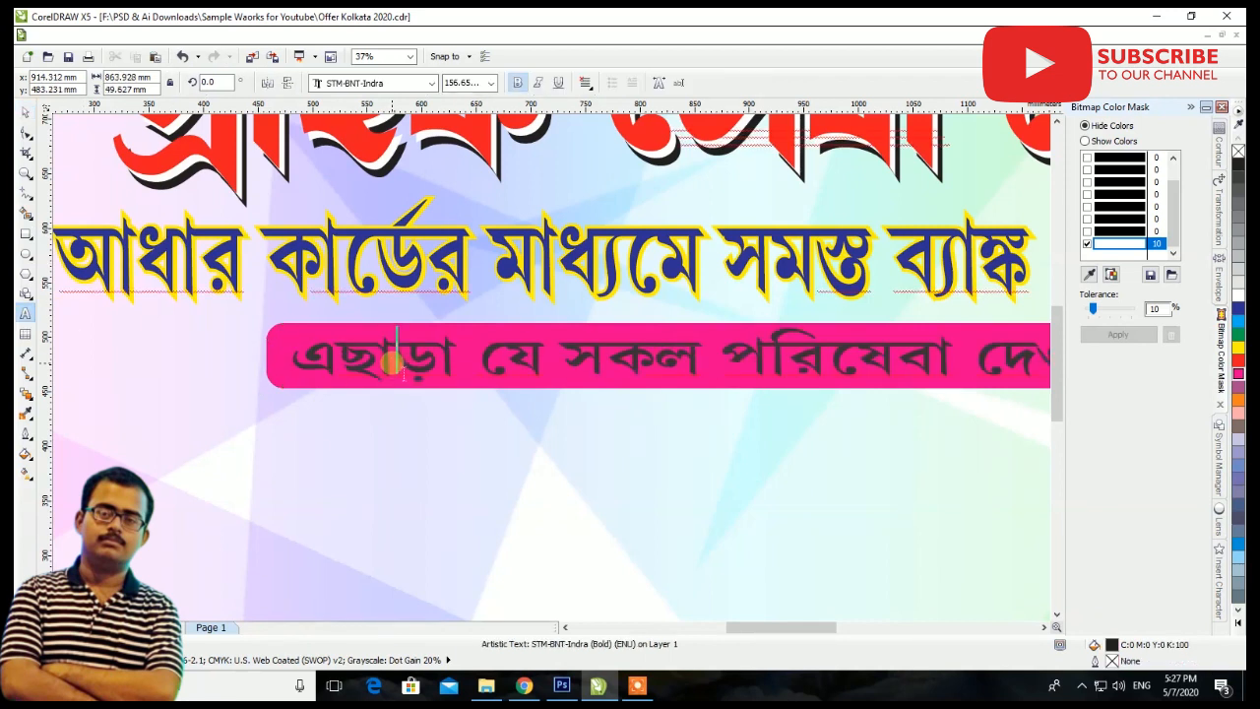
left_click(27, 115)
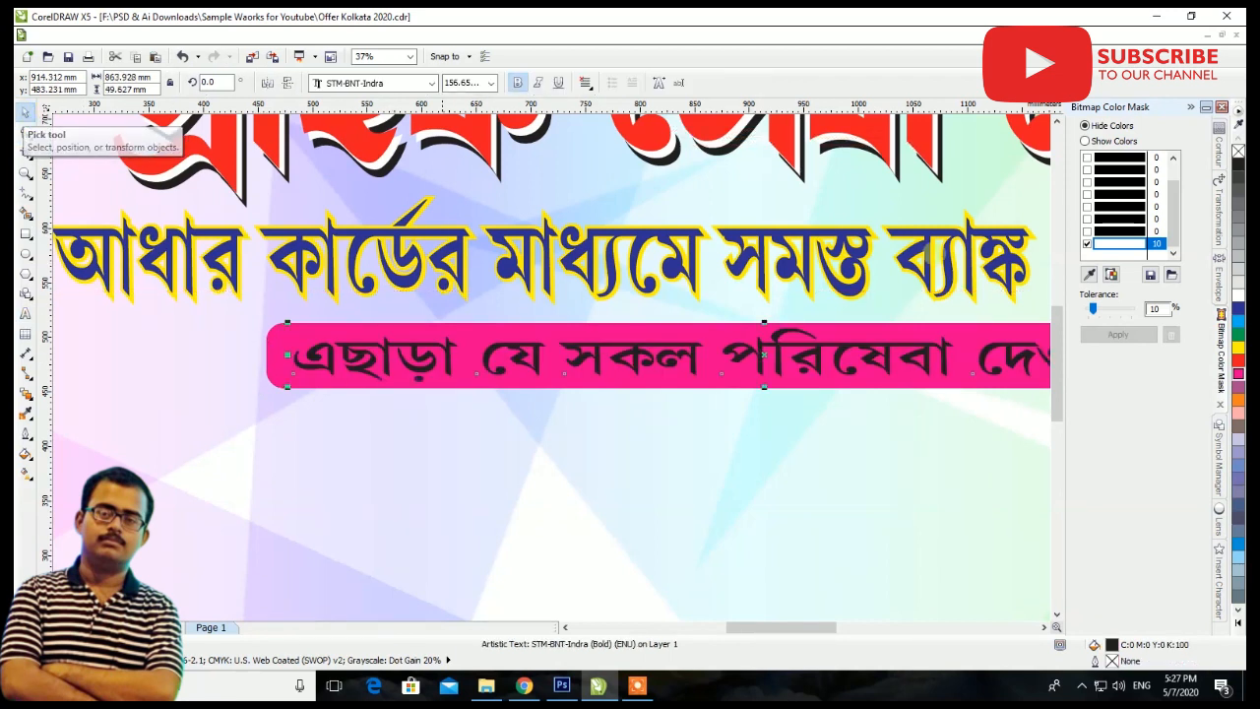
left_click(1239, 307)
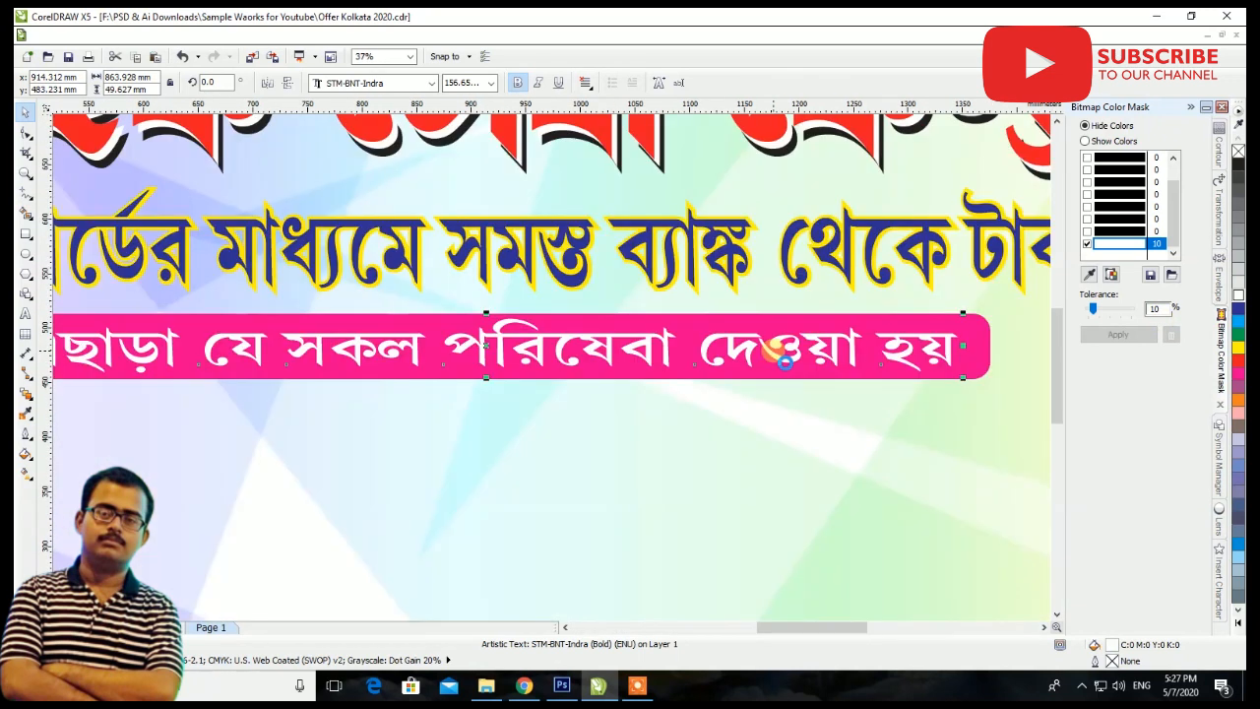
Align the white Bengali text and its magenta bar on their horizontal and vertical centers
left_click(760, 323, "shift")
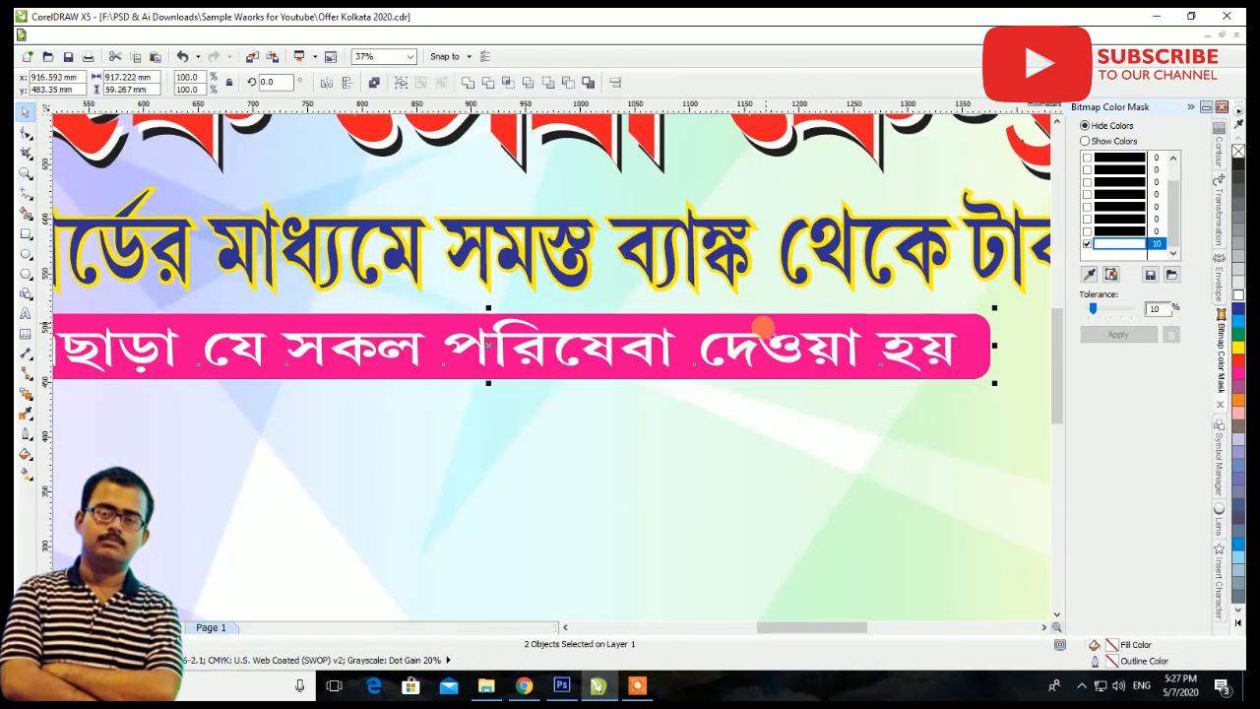
left_click(616, 83)
left_click(653, 322)
left_click(529, 367)
left_click(664, 427)
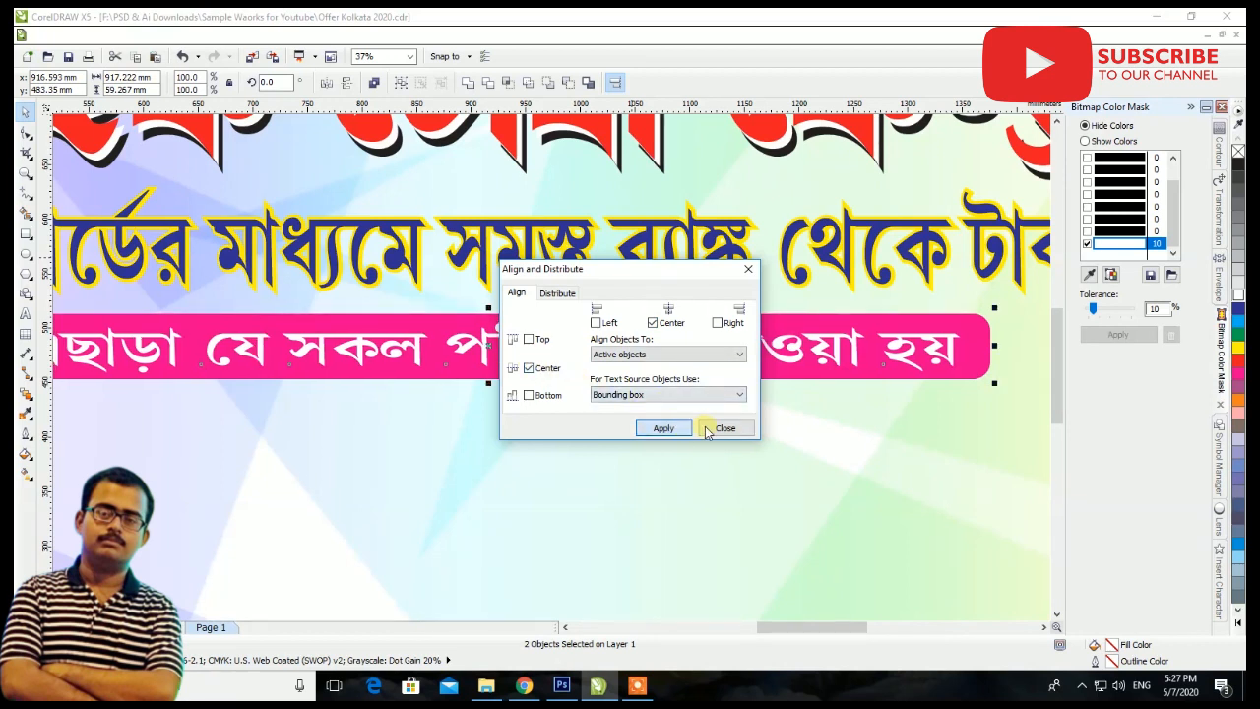
left_click(724, 427)
key("F4")
left_click(771, 310)
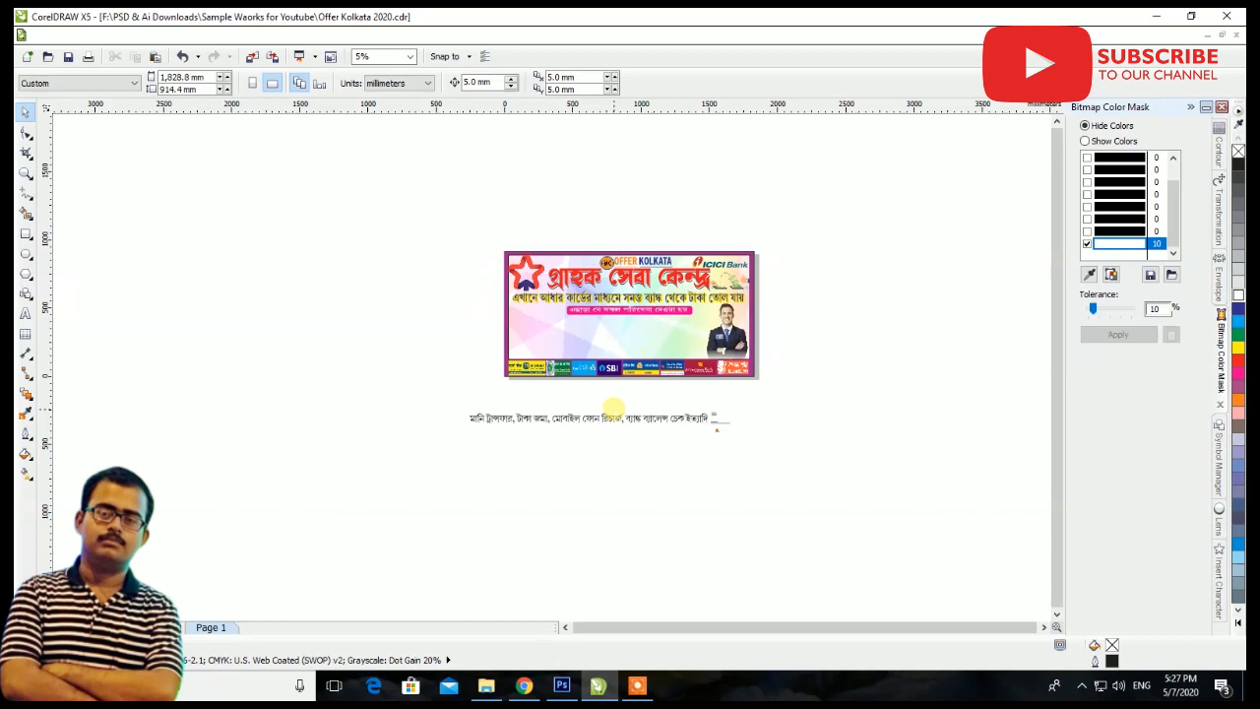
Move the Bengali money-transfer services line onto the banner below the magenta bar and shrink it to about 1,538 by 65.6 mm
left_click_drag(611, 419, 661, 331)
scroll(635, 334, "up", 3)
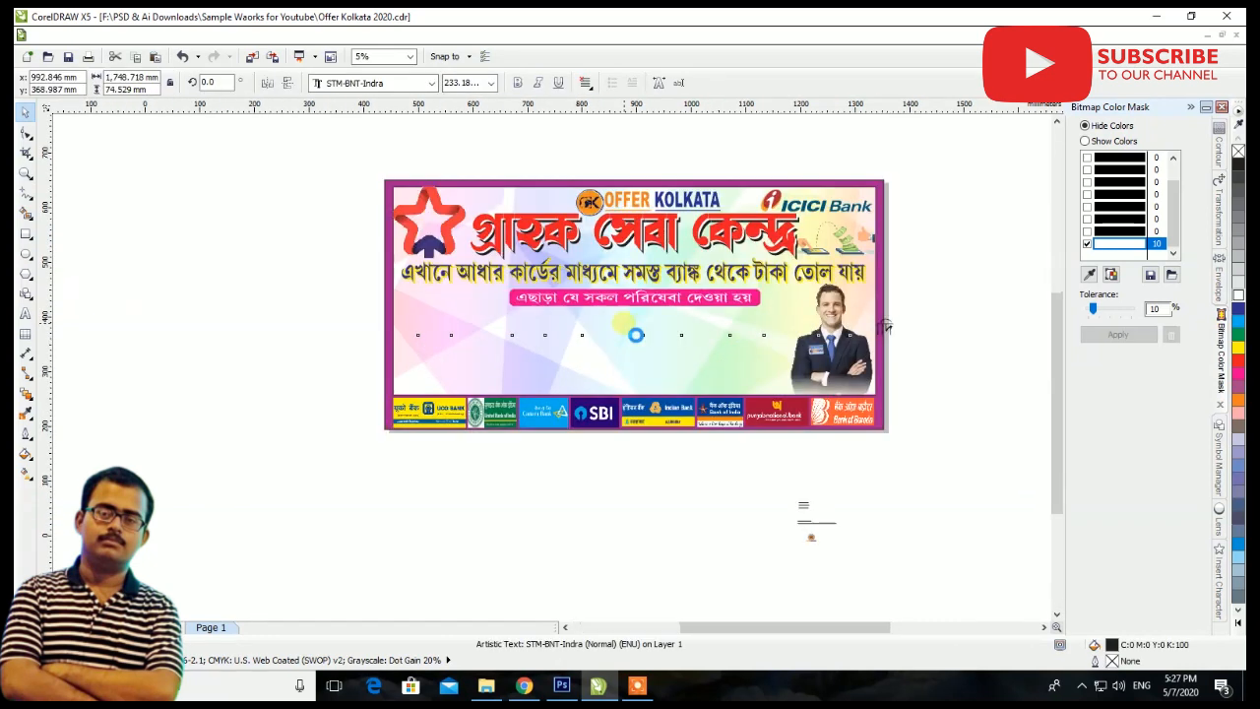
left_click_drag(635, 335, 599, 311)
scroll(599, 312, "down", 2)
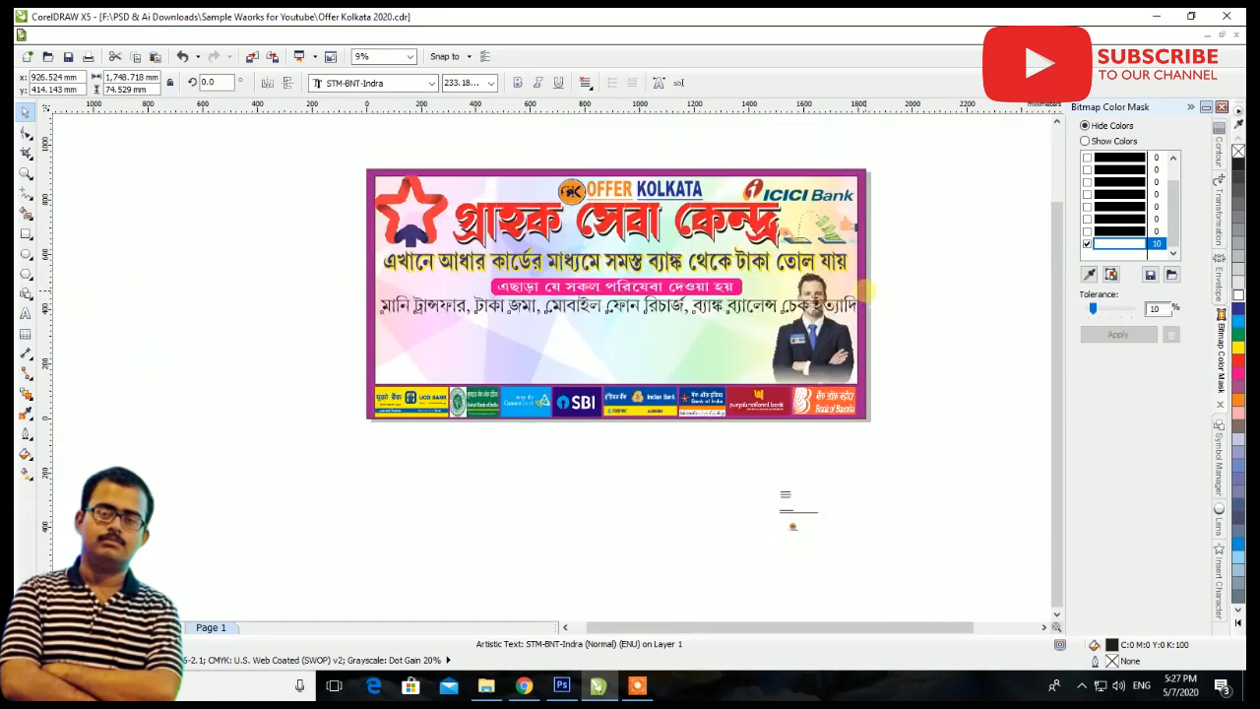
left_click_drag(868, 290, 834, 292)
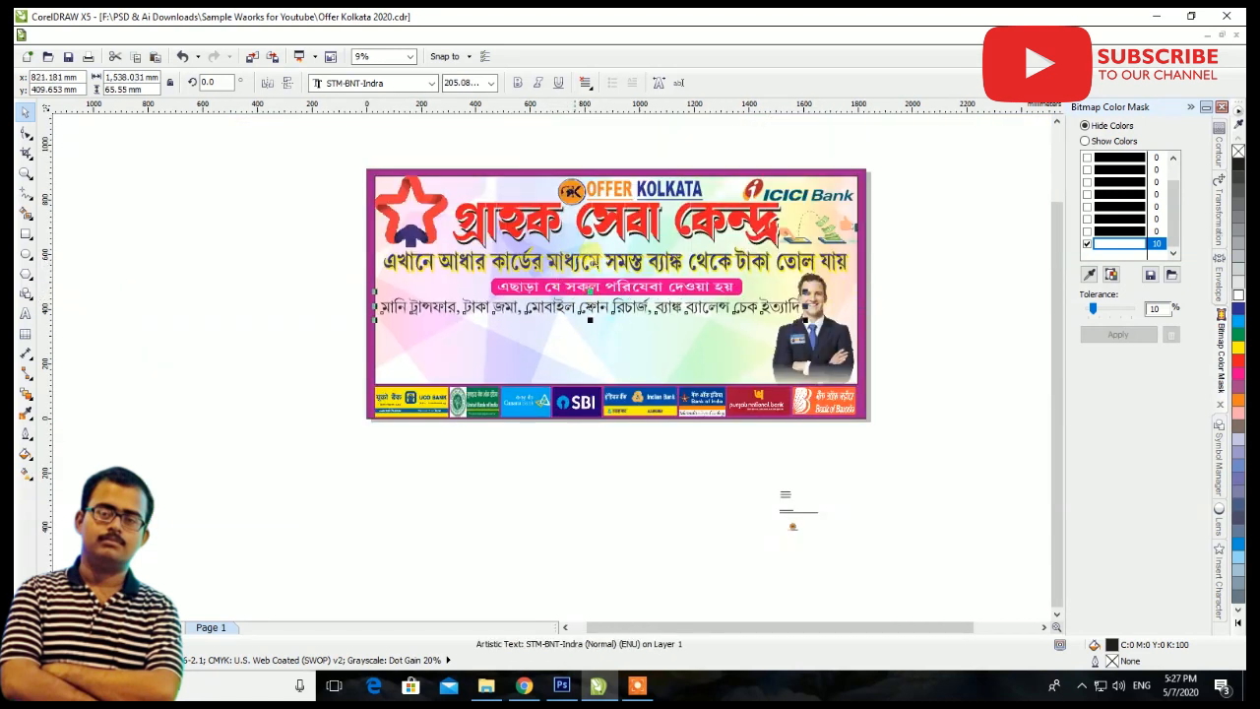
scroll(639, 254, "up", 2)
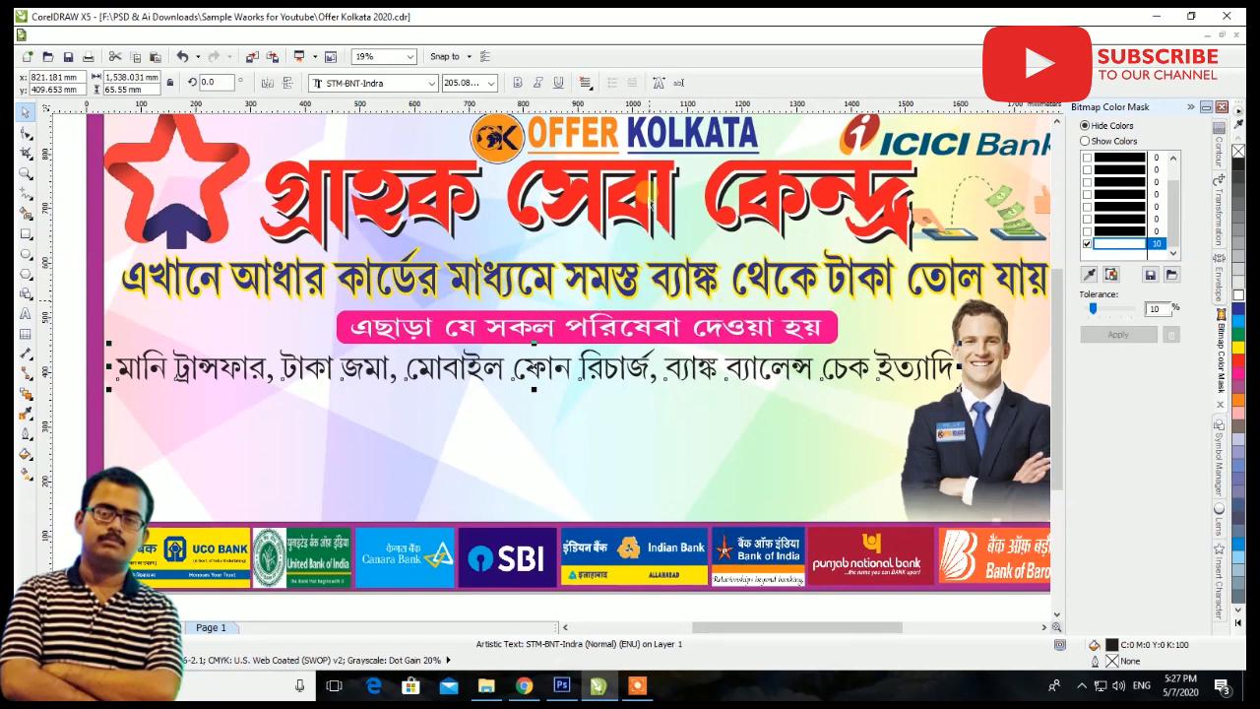
Set the font of the Bengali money-transfer services line to STM-BNT-Kankana
left_click(430, 83)
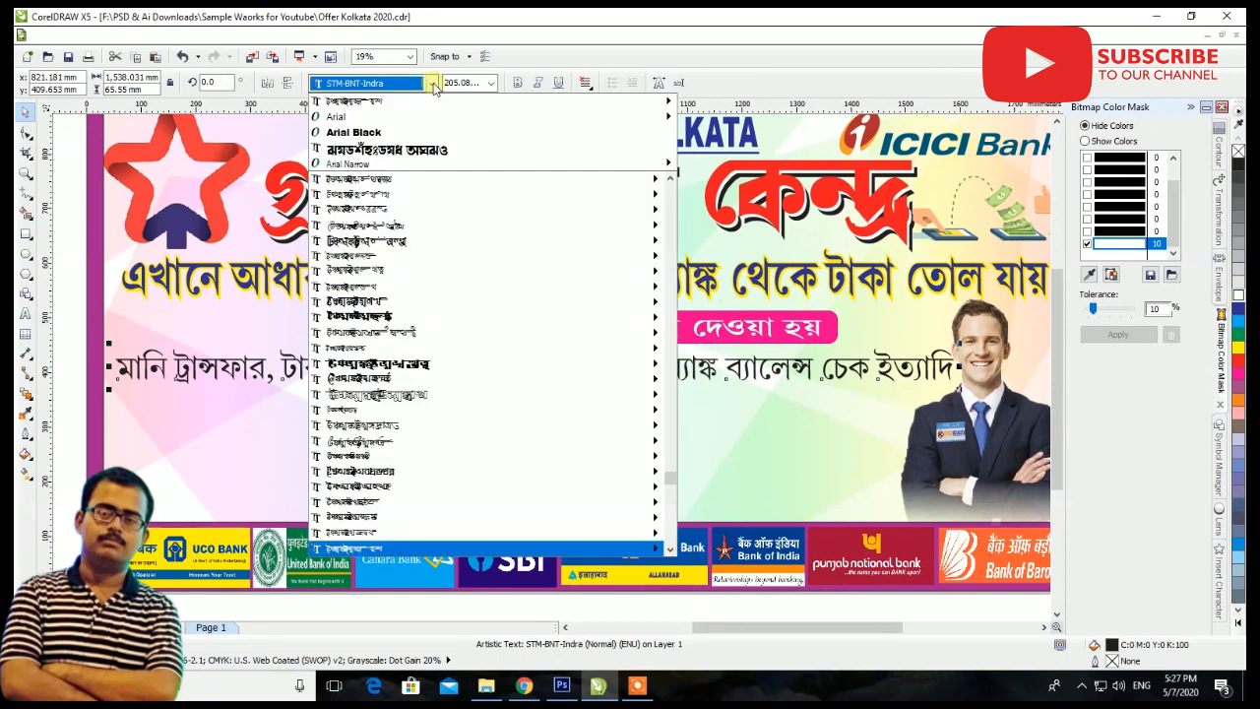
key("Down")
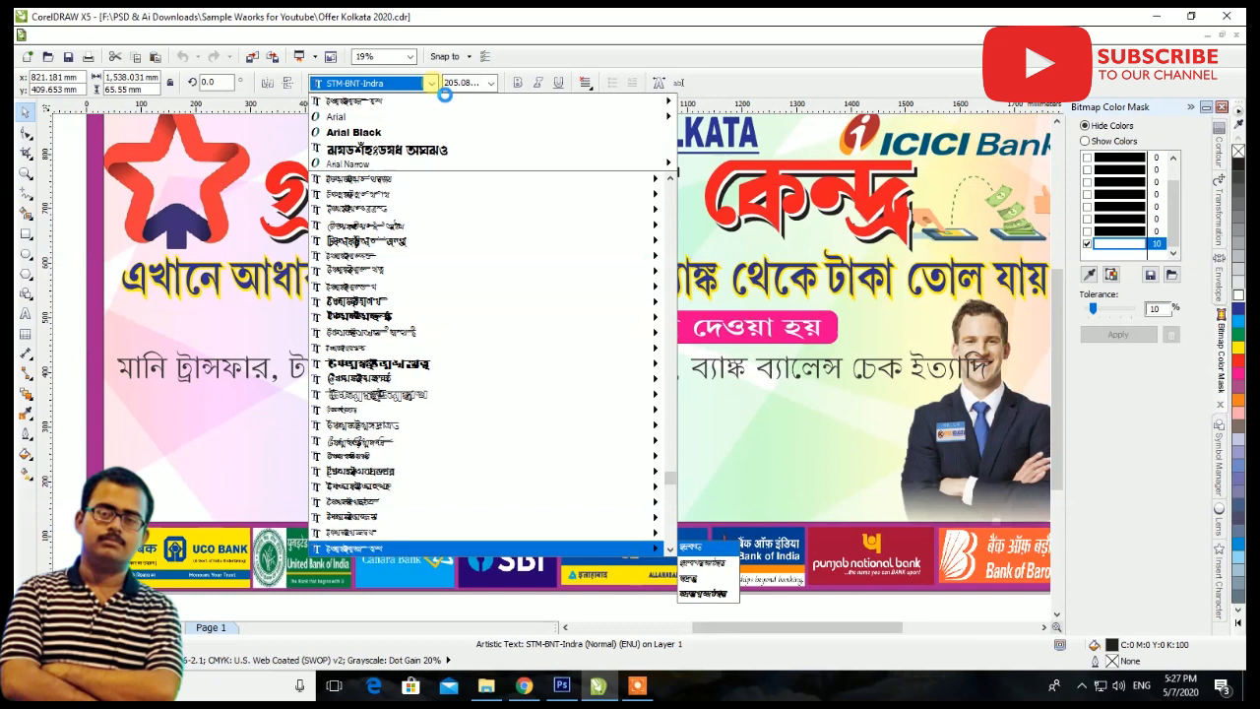
key("Down")
key("Down")
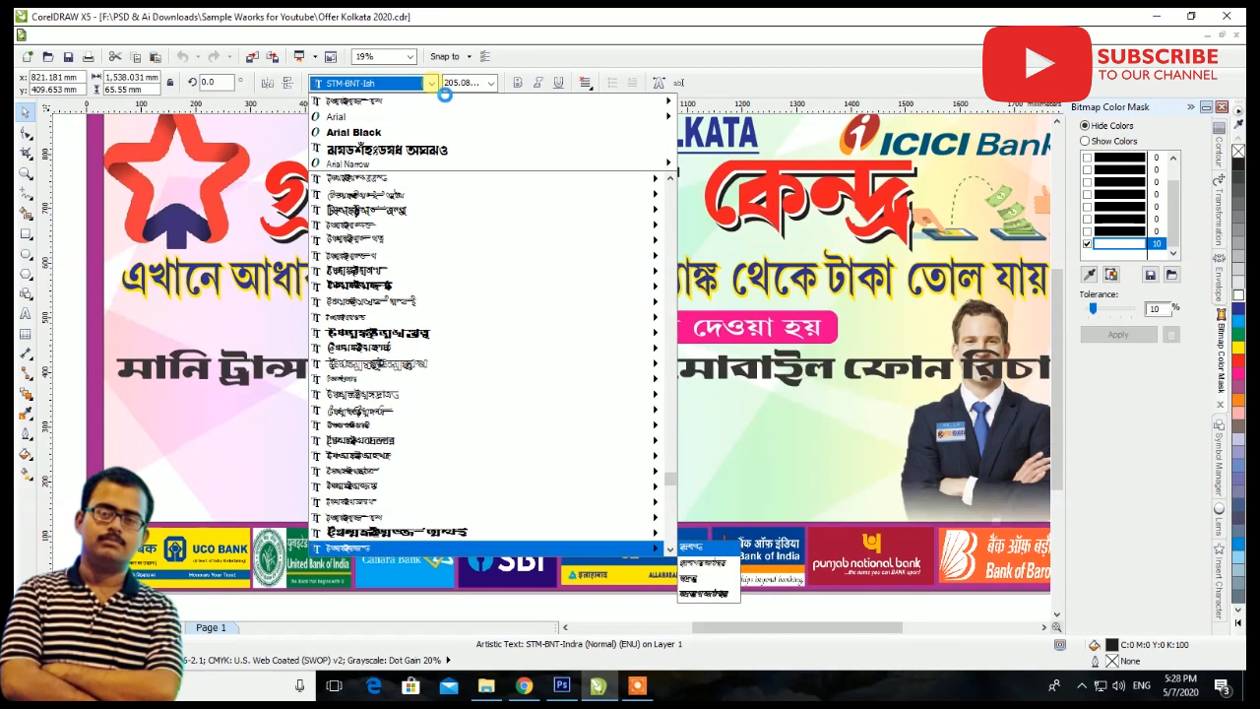
key("Down")
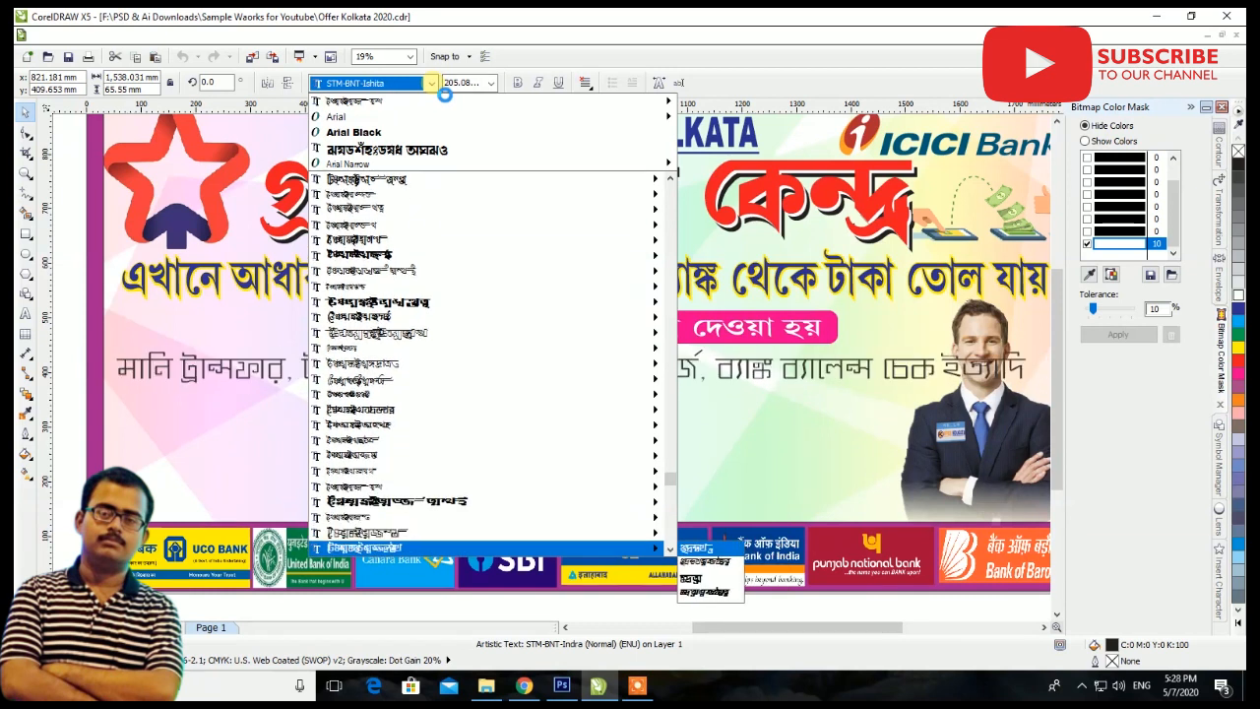
key("Down")
key("Down")
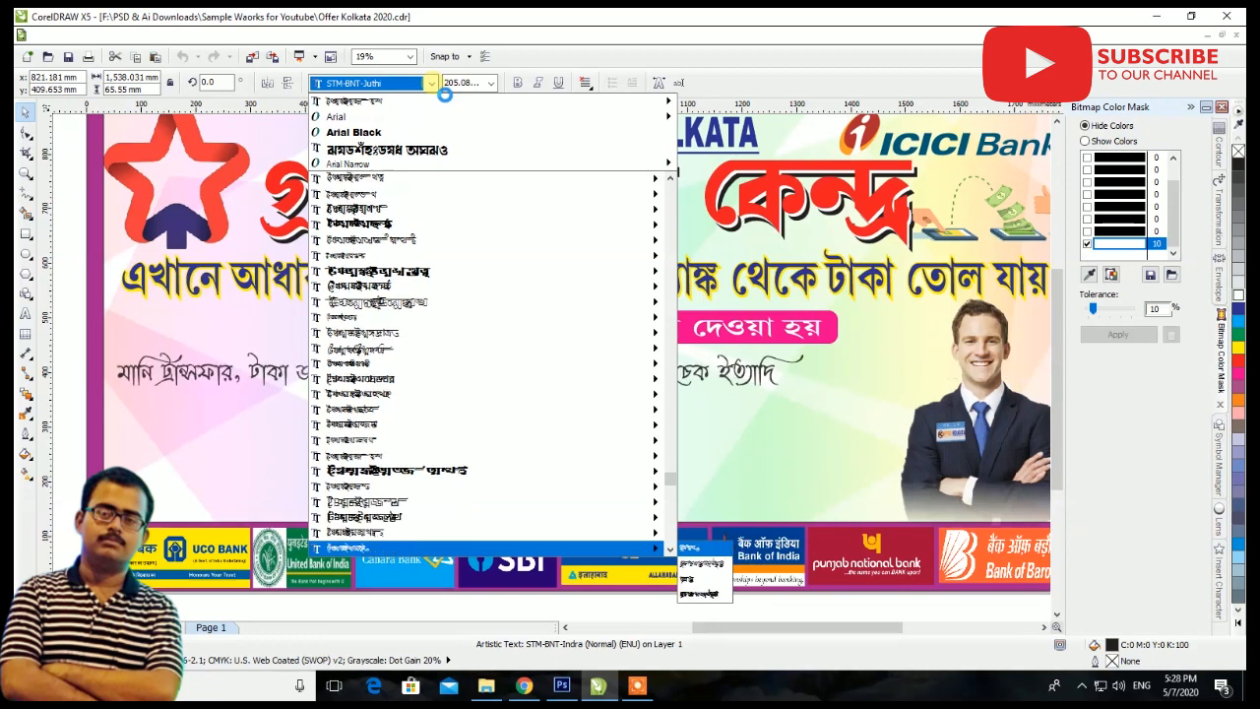
key("Down")
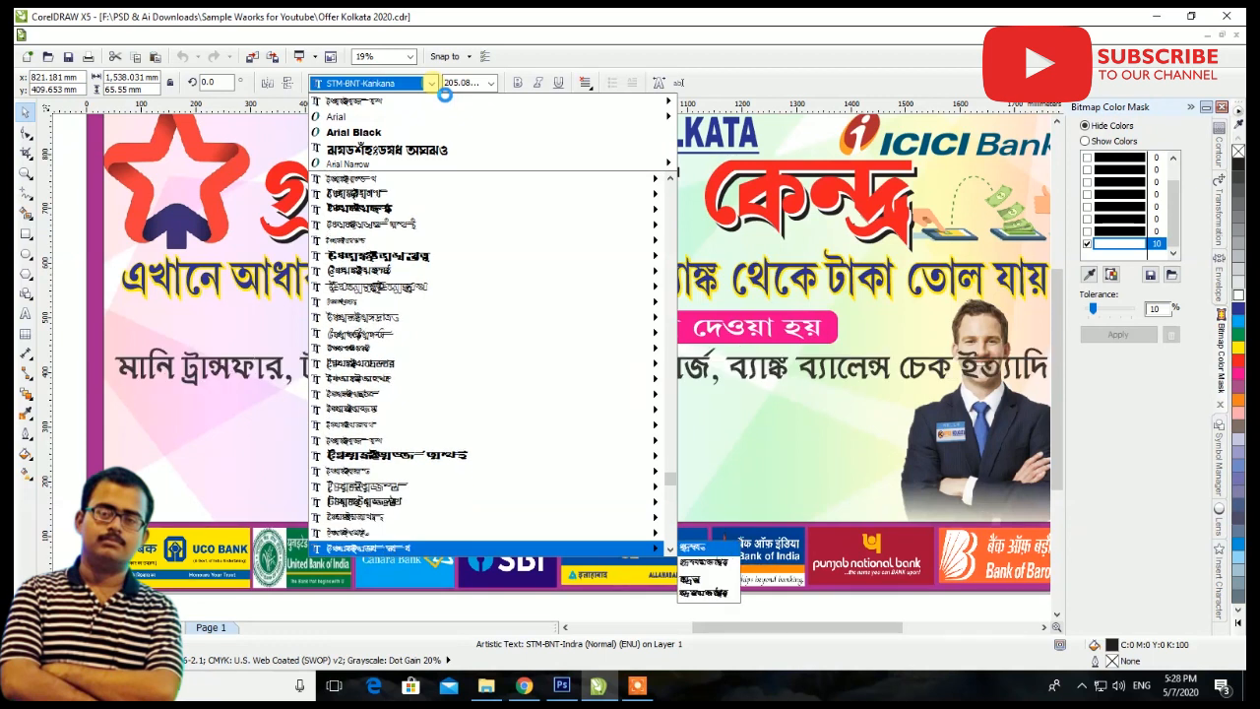
key("Return")
Narrow the Bengali services line to about 1,527 mm wide so it ends beside the man's photo
scroll(565, 345, "down", 3)
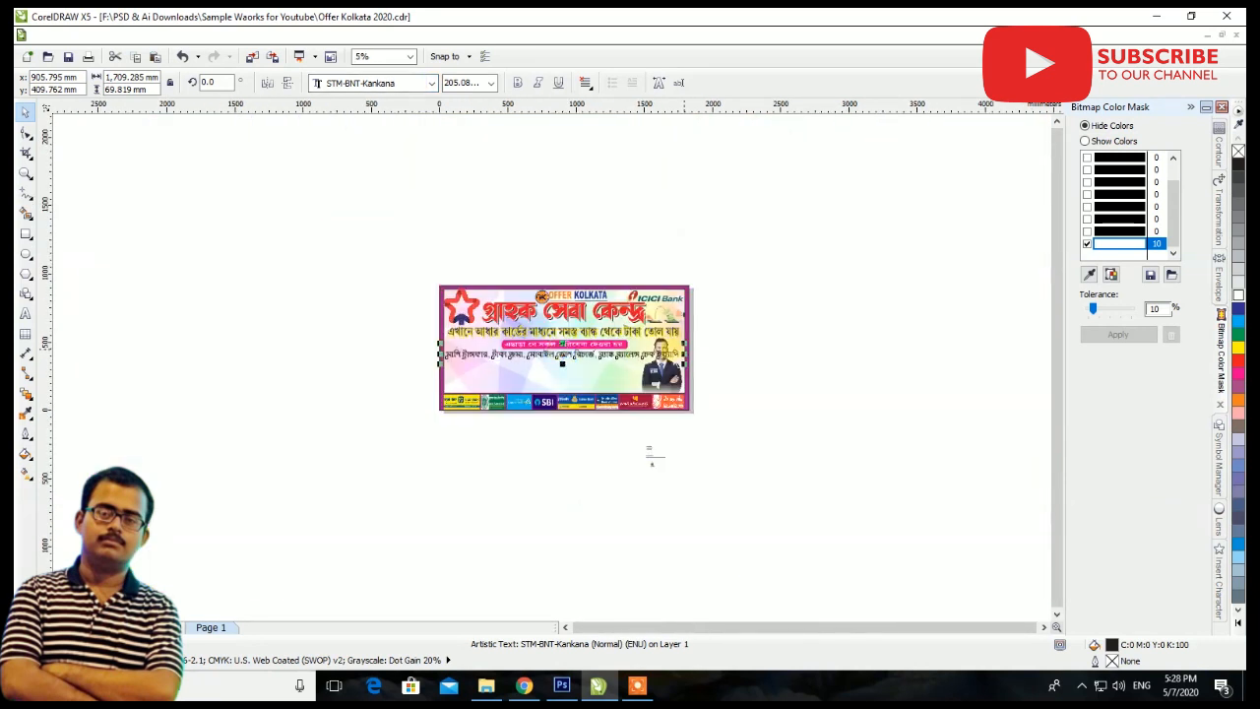
scroll(637, 345, "up", 3)
left_click_drag(809, 376, 707, 374)
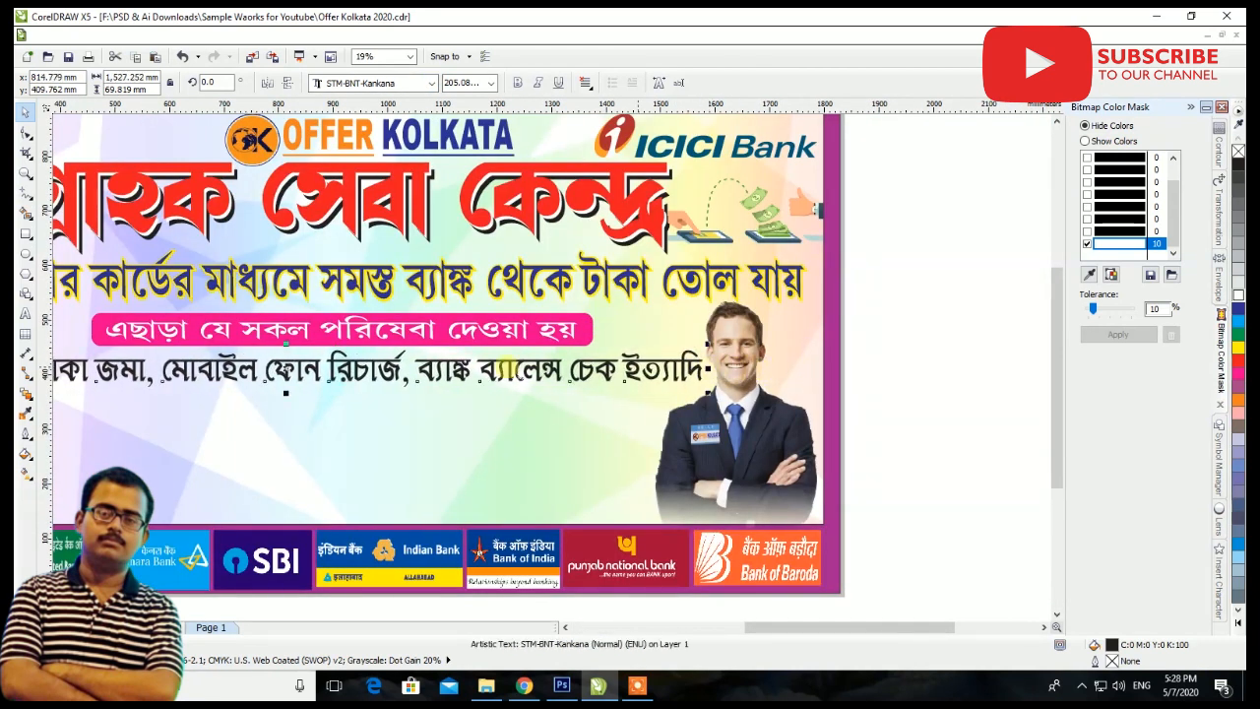
Color the Bengali services line dark blue and stretch its height downward to about 84 mm
scroll(285, 373, "up", 2)
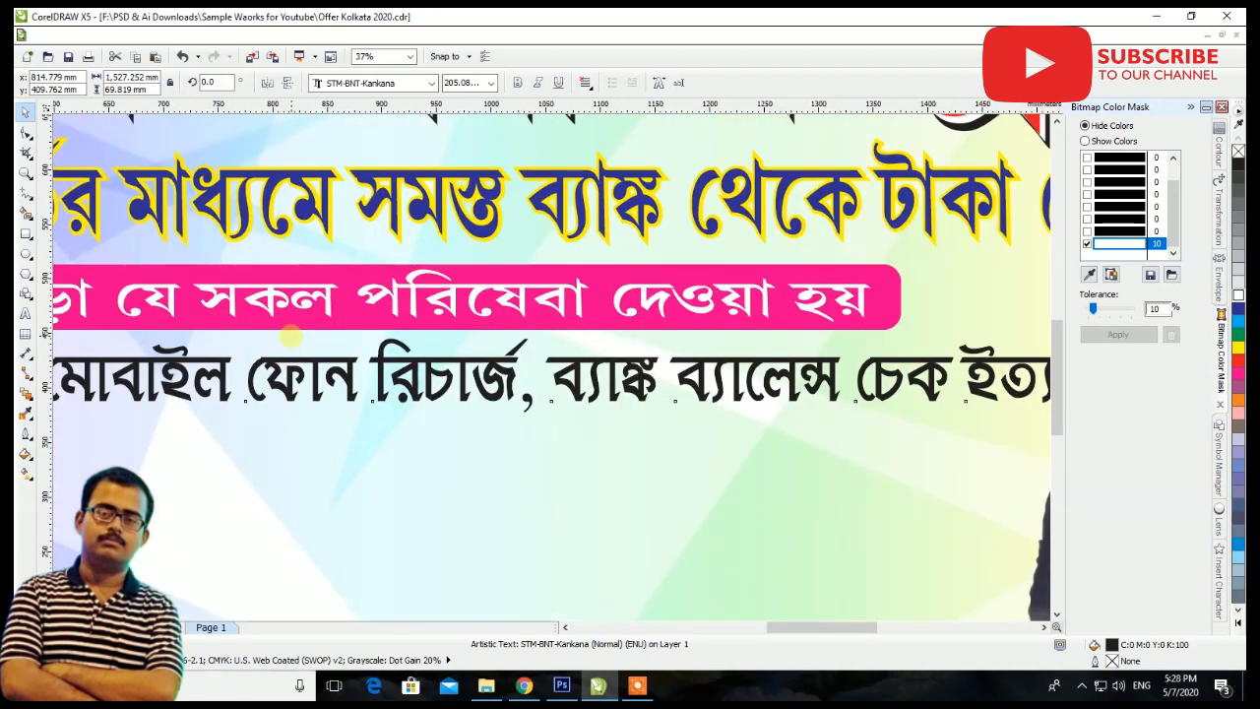
left_click(1238, 312)
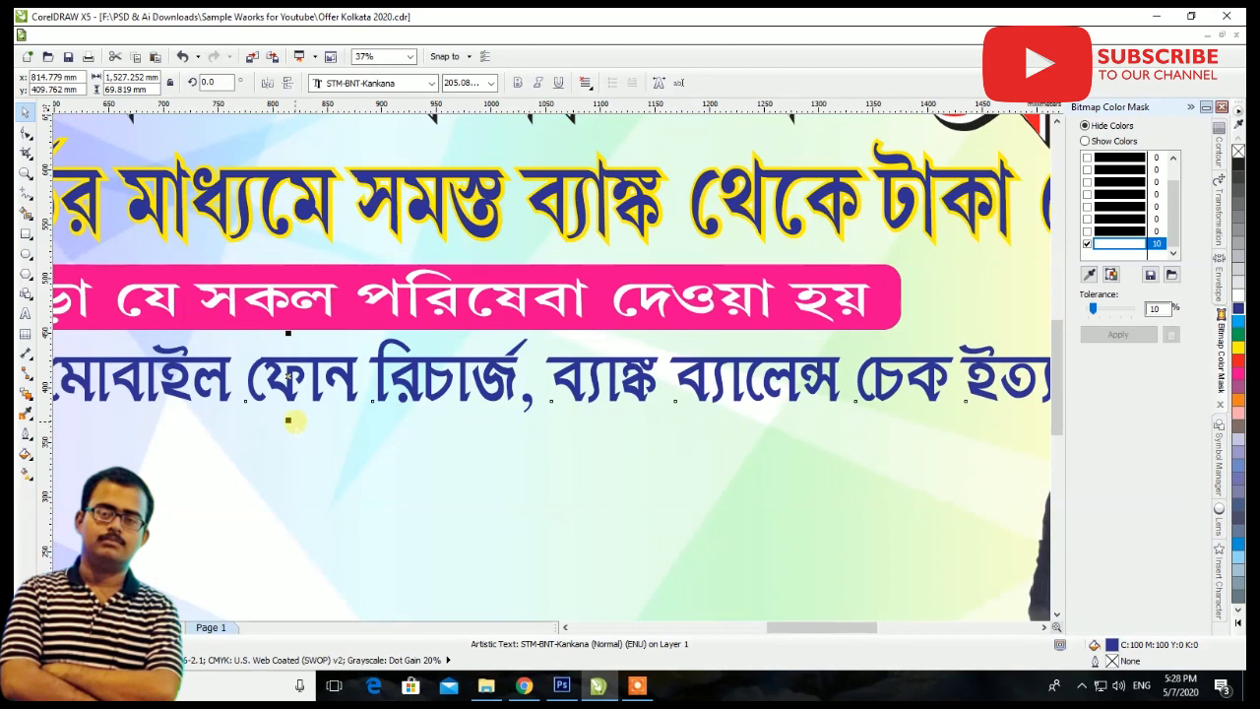
left_click_drag(290, 424, 289, 440)
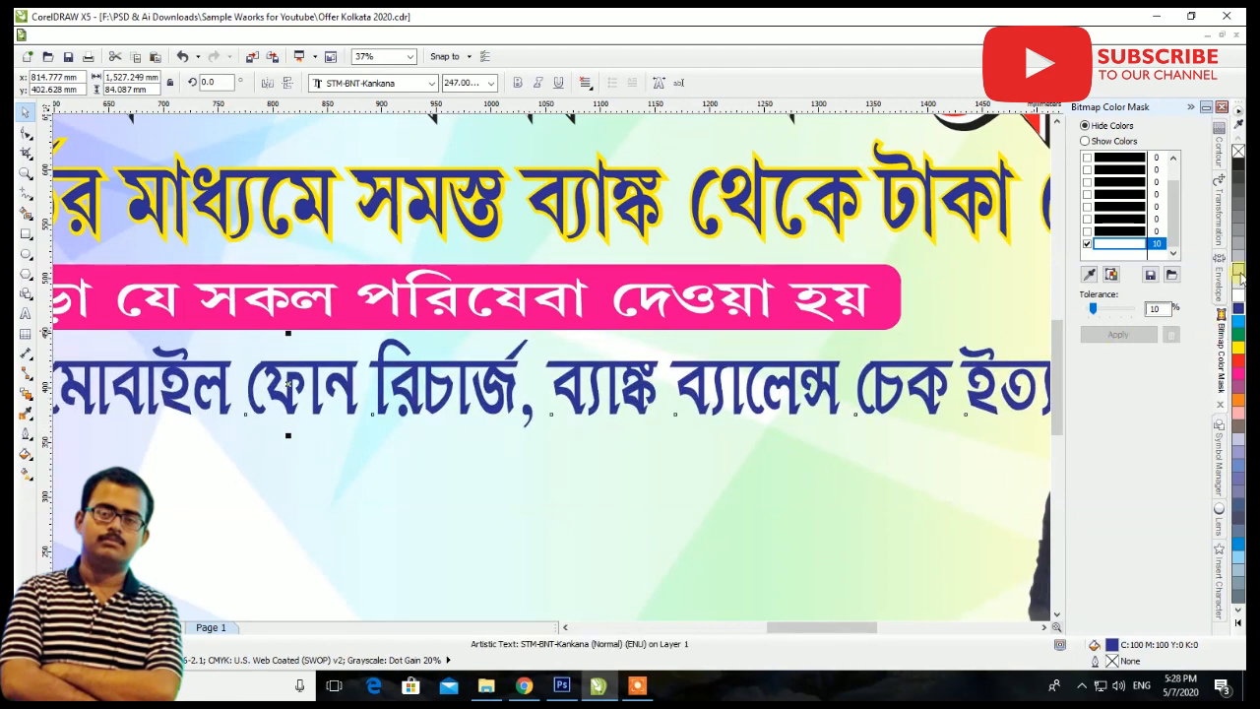
Add a one-step outside contour of 3 mm to the Bengali services line and color the contour white
left_click(1219, 152)
left_click(1130, 322)
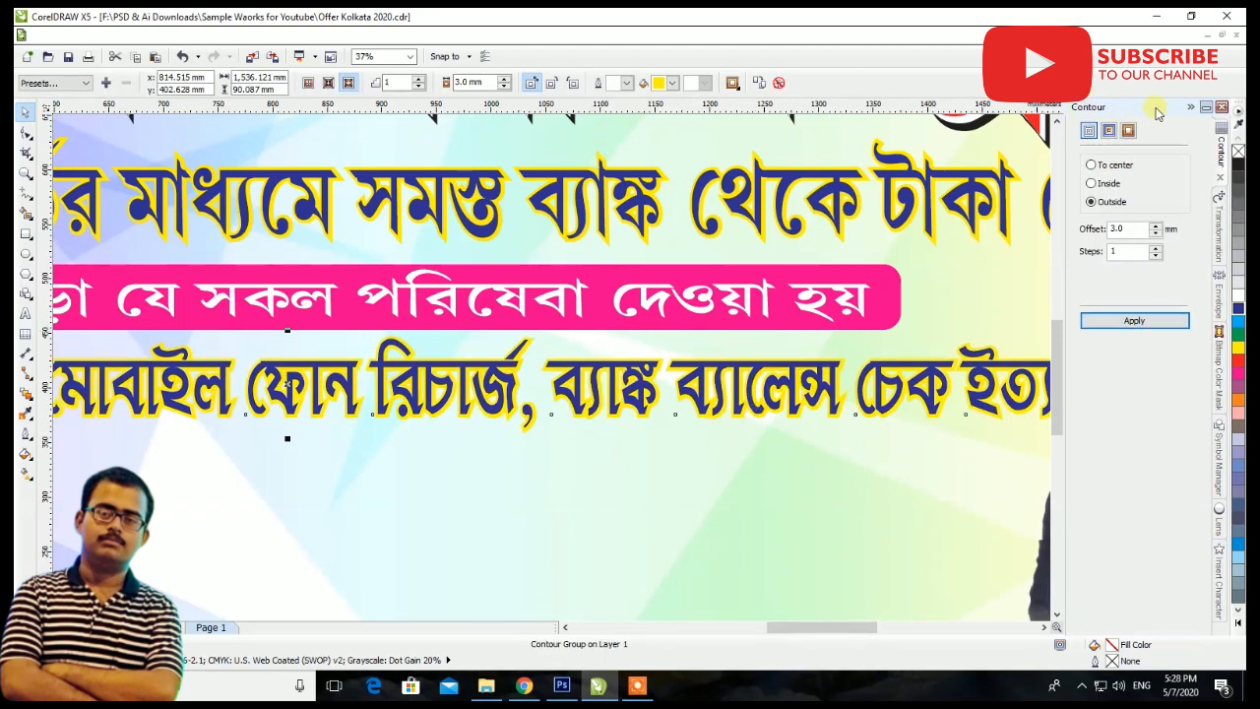
left_click(1191, 107)
left_click(884, 277)
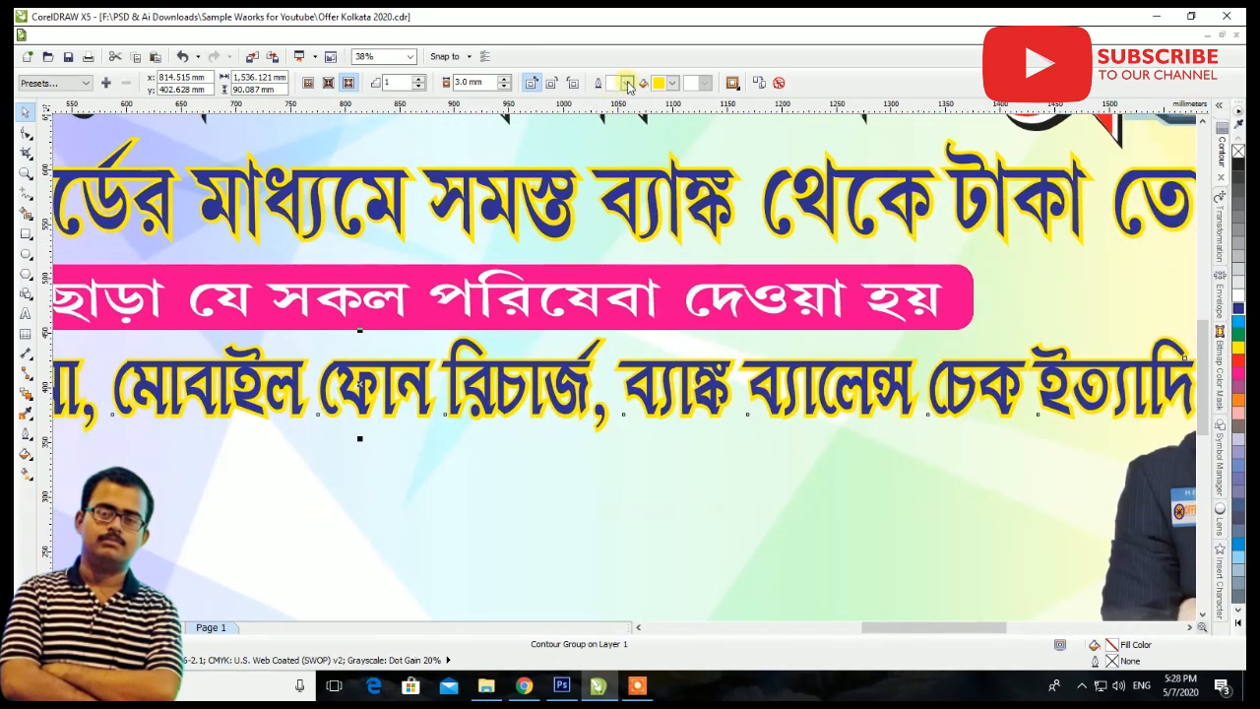
left_click(672, 83)
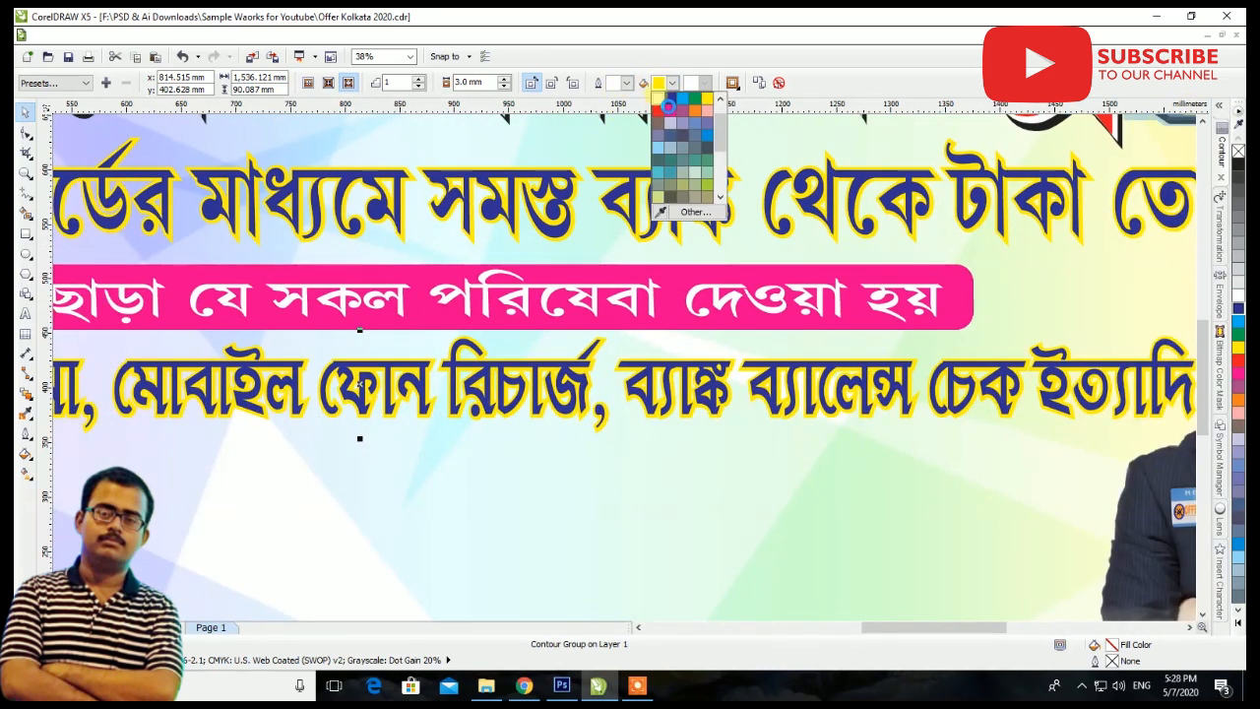
left_click(668, 106)
scroll(862, 331, "down", 2)
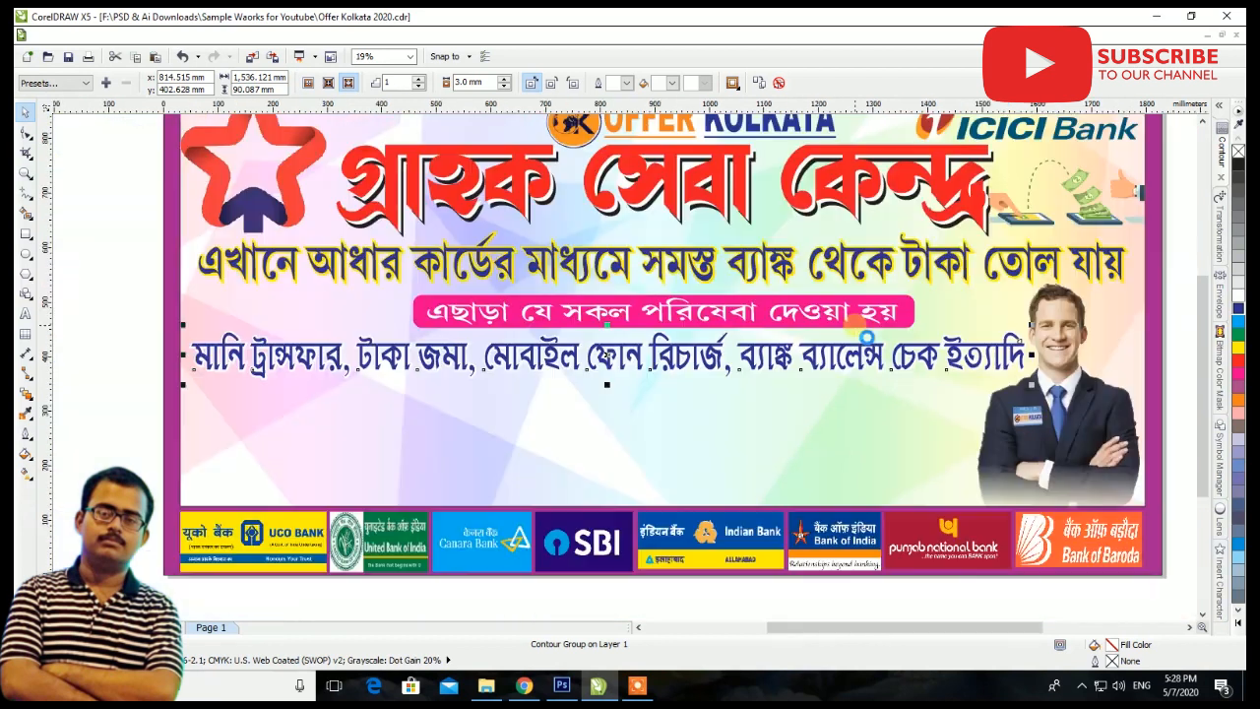
scroll(866, 338, "down", 2)
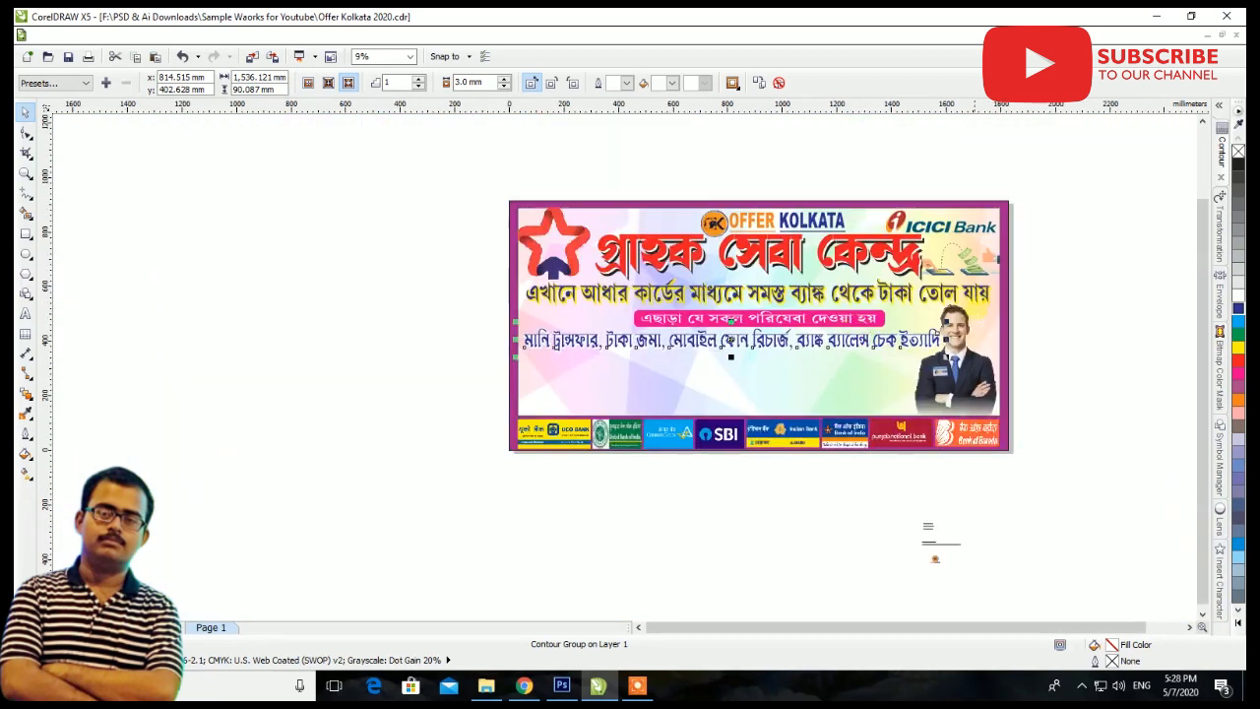
left_click(1046, 305)
Move the two-line Free CSP ID contact text to just below the middle of the banner
scroll(822, 453, "down", 1)
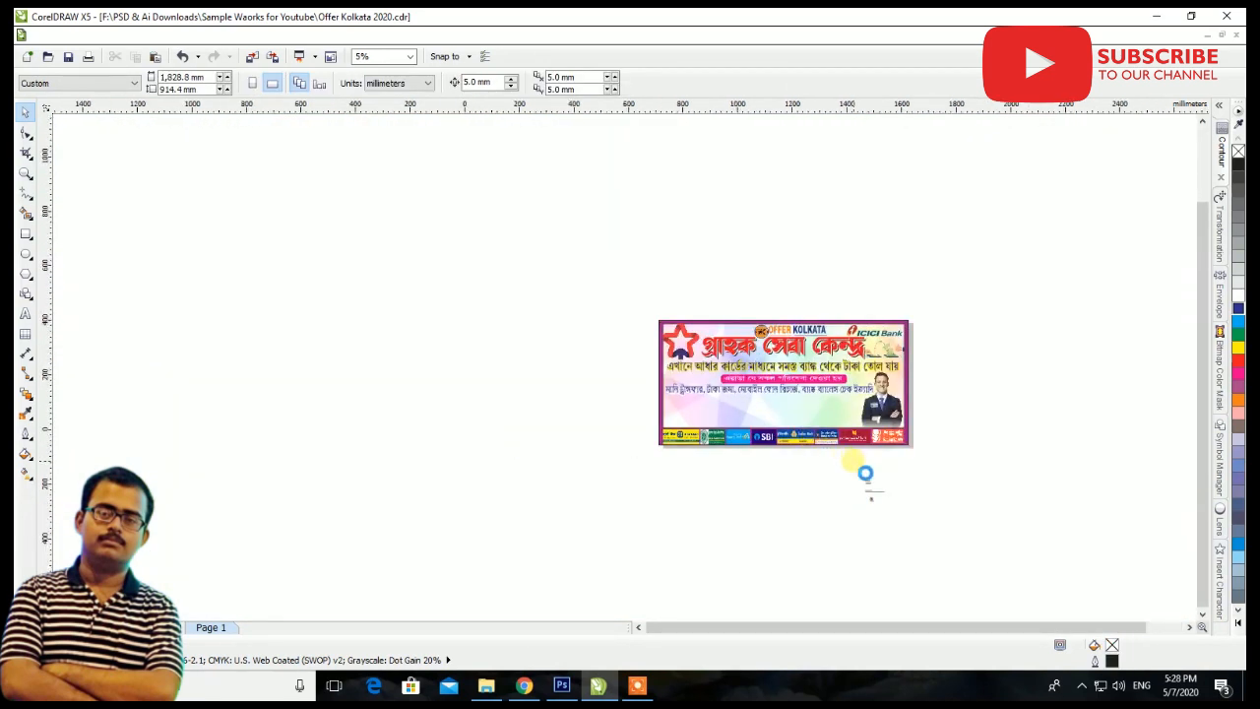
scroll(866, 473, "up", 2)
left_click_drag(921, 574, 502, 458)
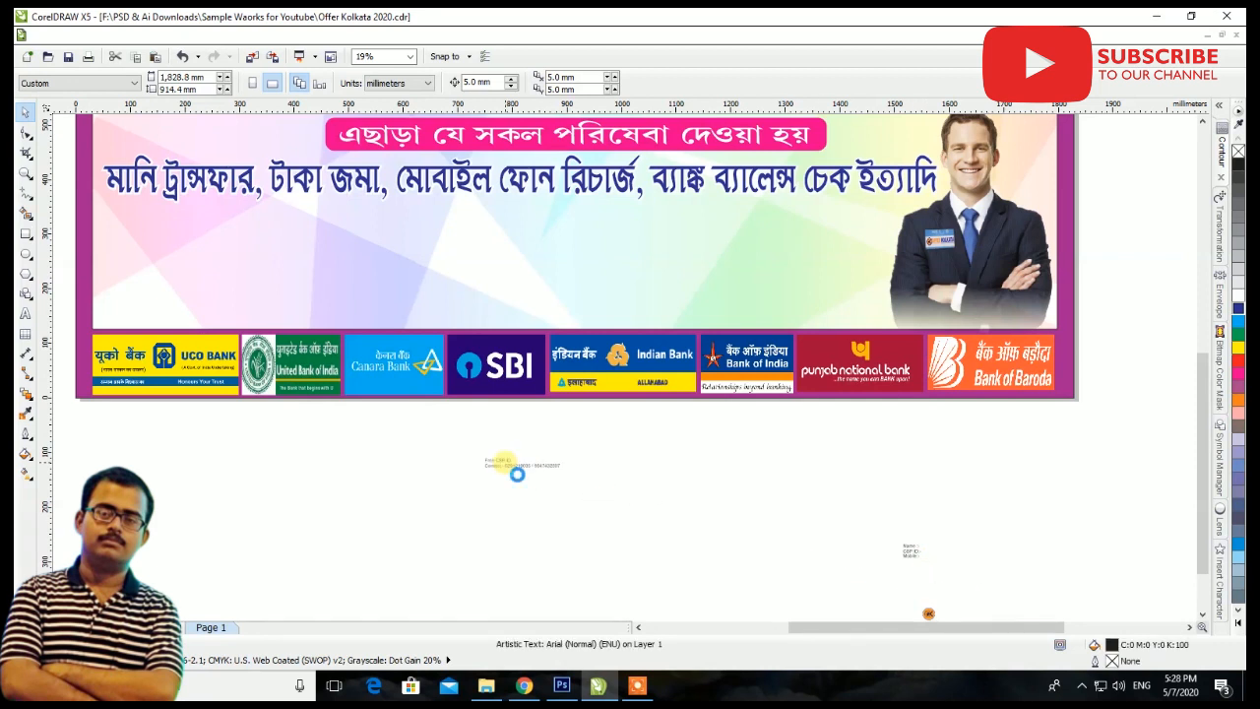
Join the Free CSP ID line and the contact-number line into a single line of text
scroll(526, 464, "up", 2)
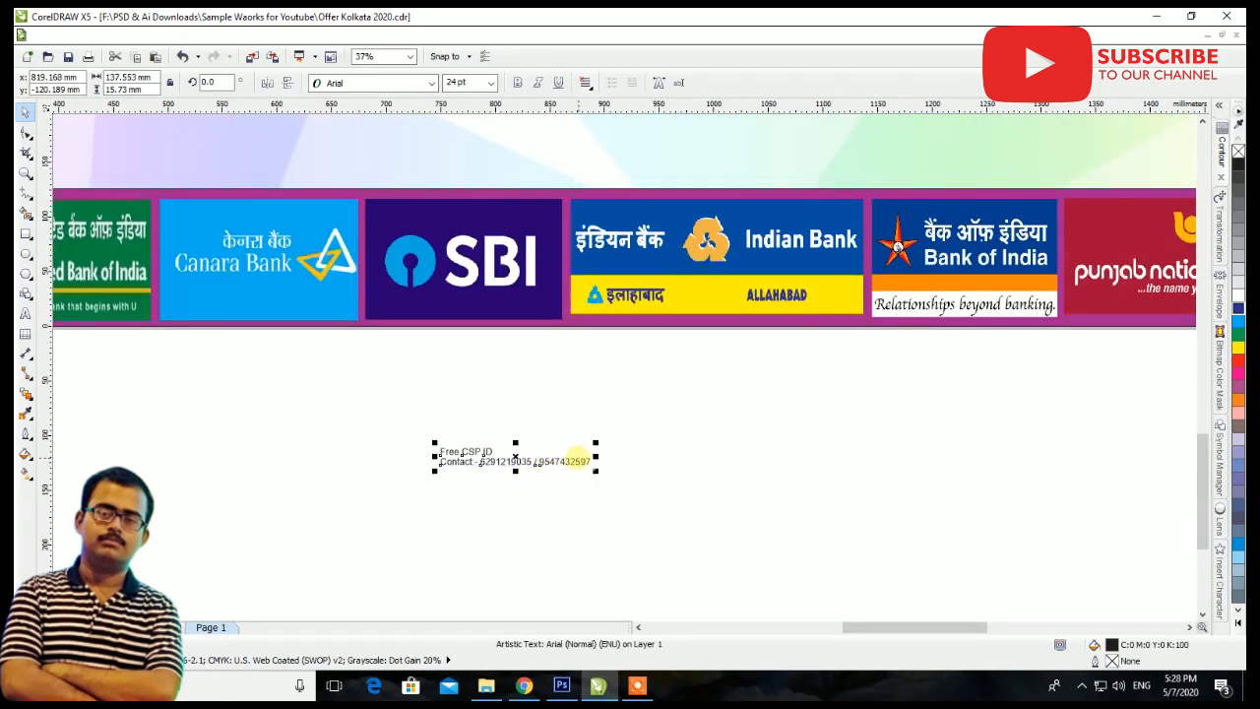
left_click(26, 312)
left_click(508, 463)
left_click(441, 462)
key("BackSpace")
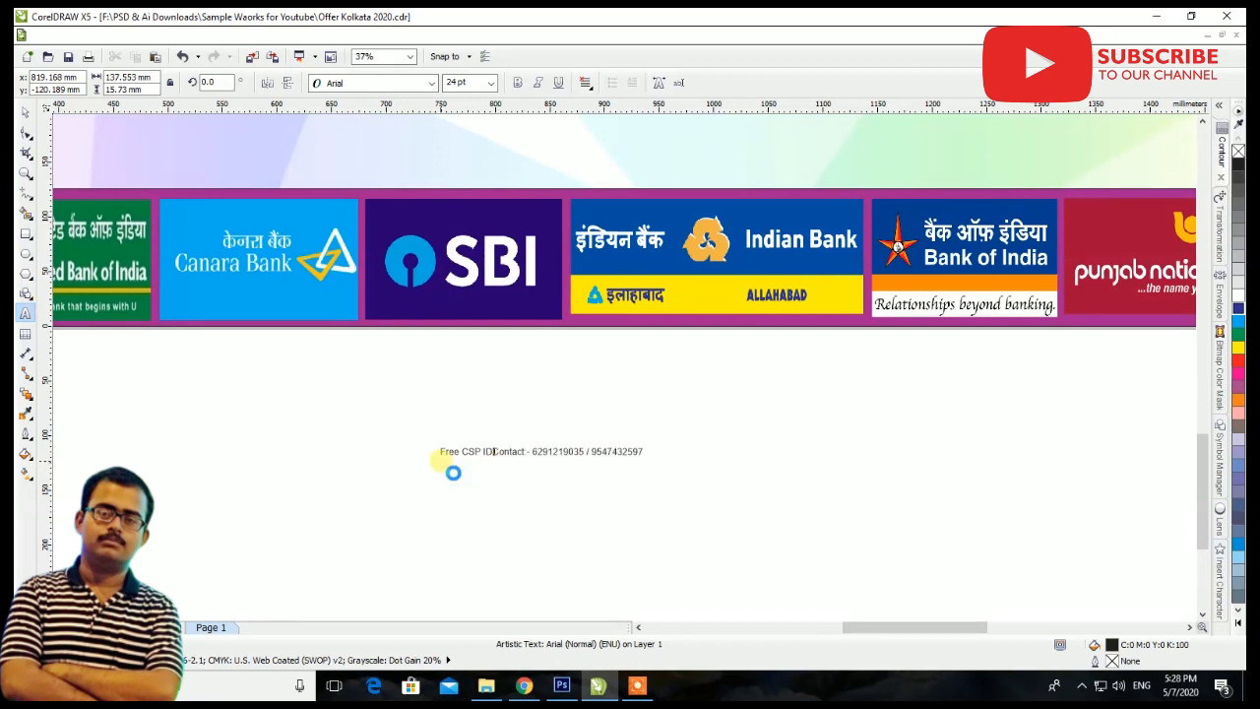
key("ctrl+space")
Move the Free CSP ID contact line onto the banner above the UCO Bank logo and open its font choices
scroll(577, 481, "down", 1)
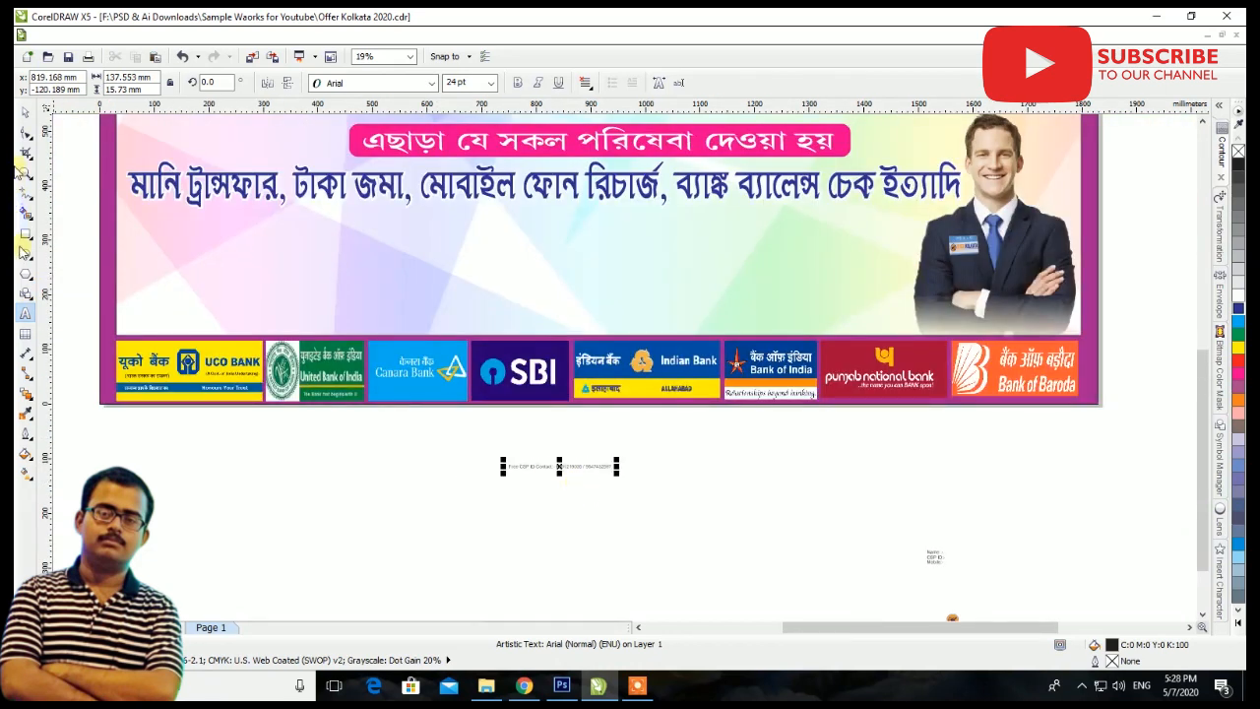
left_click_drag(601, 464, 262, 303)
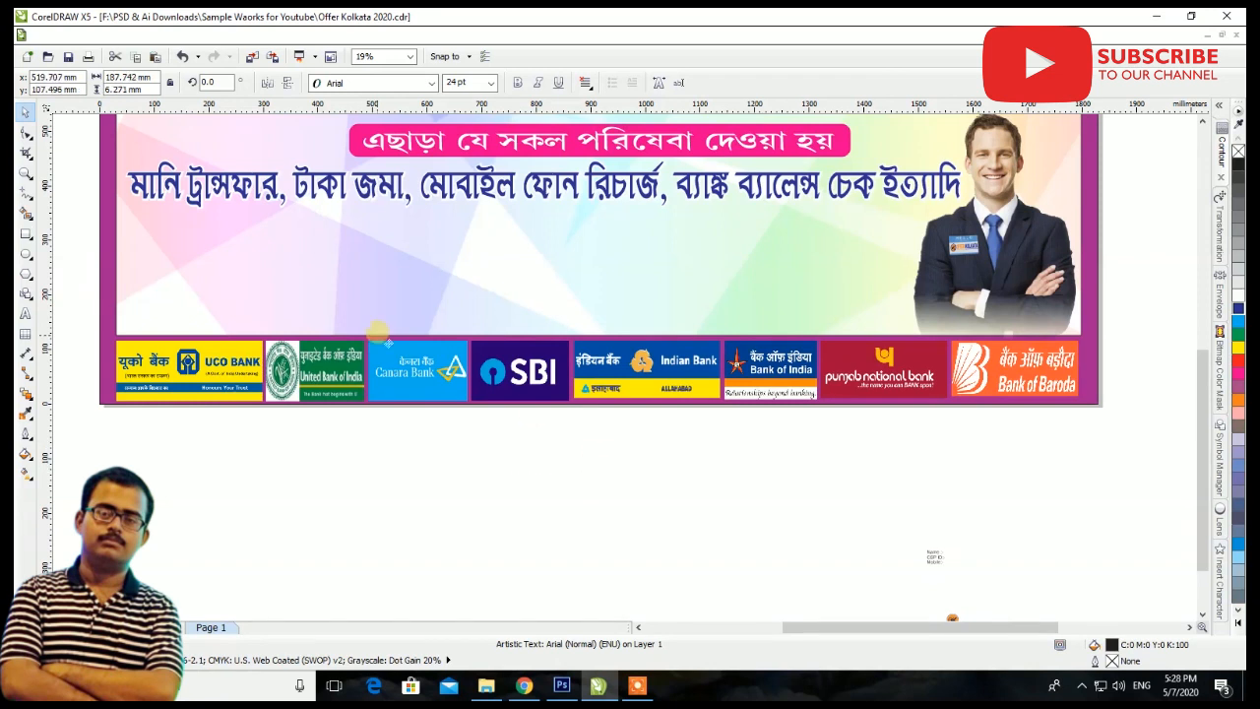
left_click(430, 82)
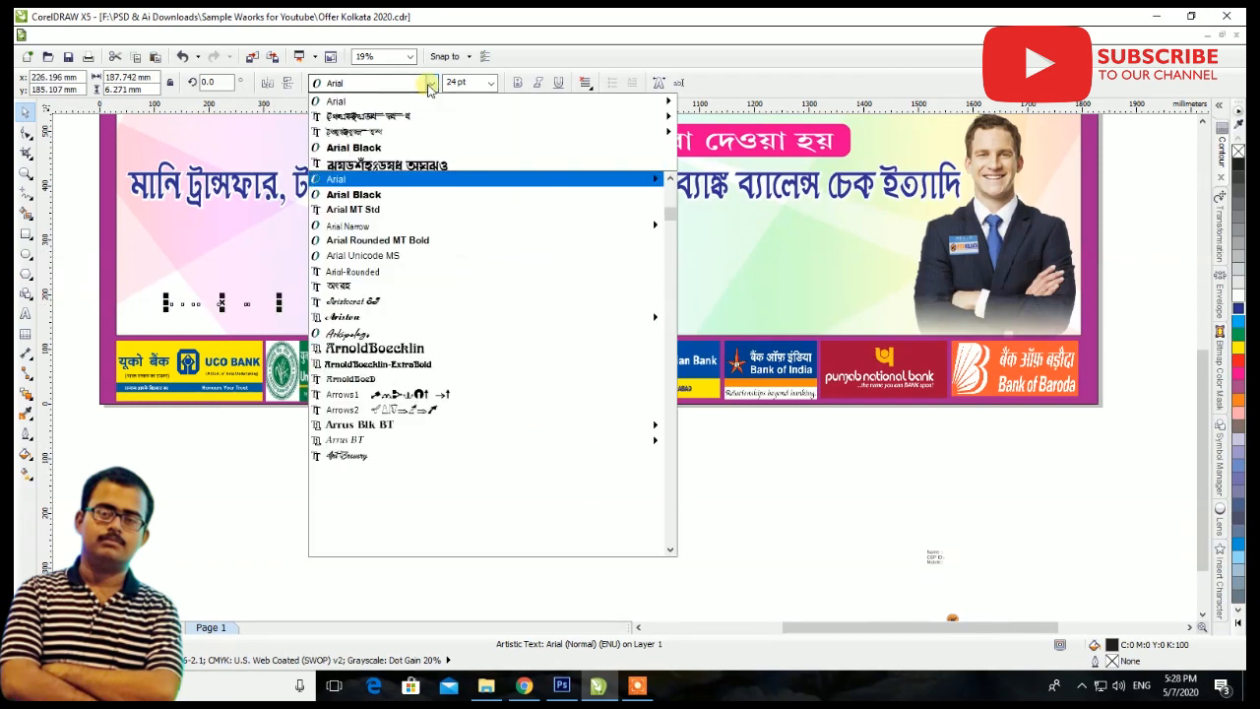
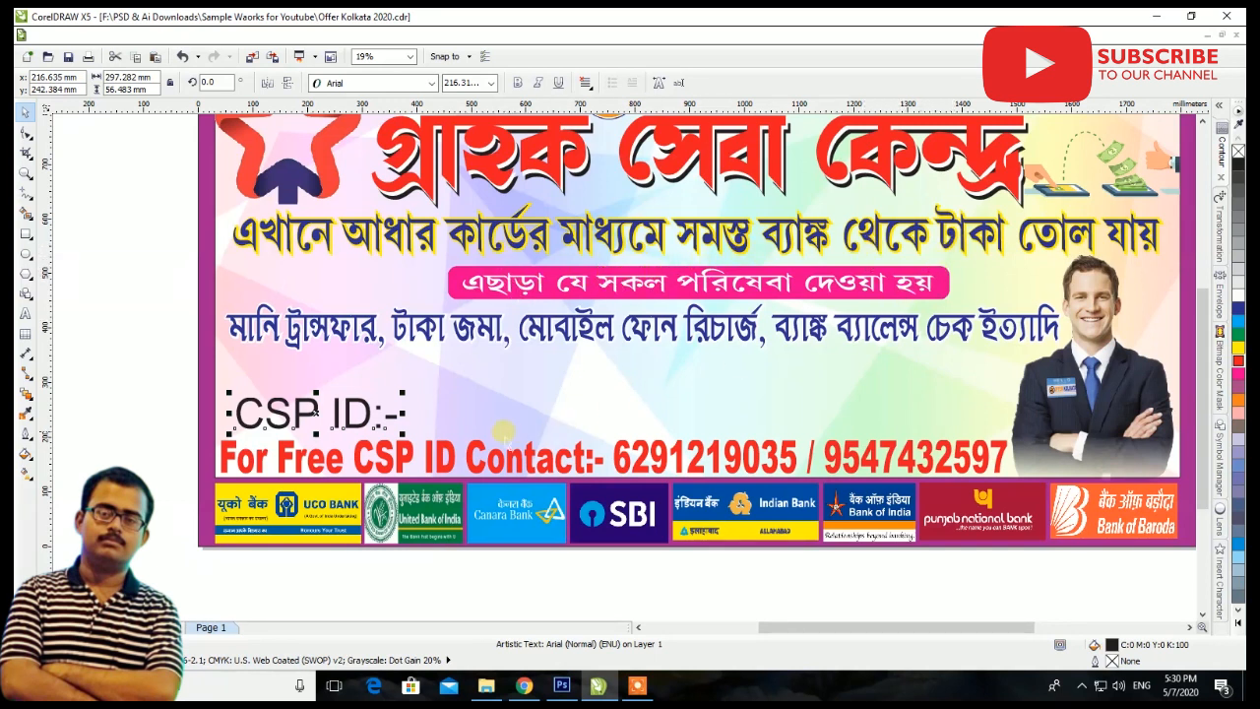
Shrink the CSP ID text to about 224 mm wide and move the Name text onto the banner just above it
left_click_drag(402, 391, 362, 394)
scroll(362, 394, "down", 2)
left_click(191, 376)
left_click_drag(191, 376, 404, 401)
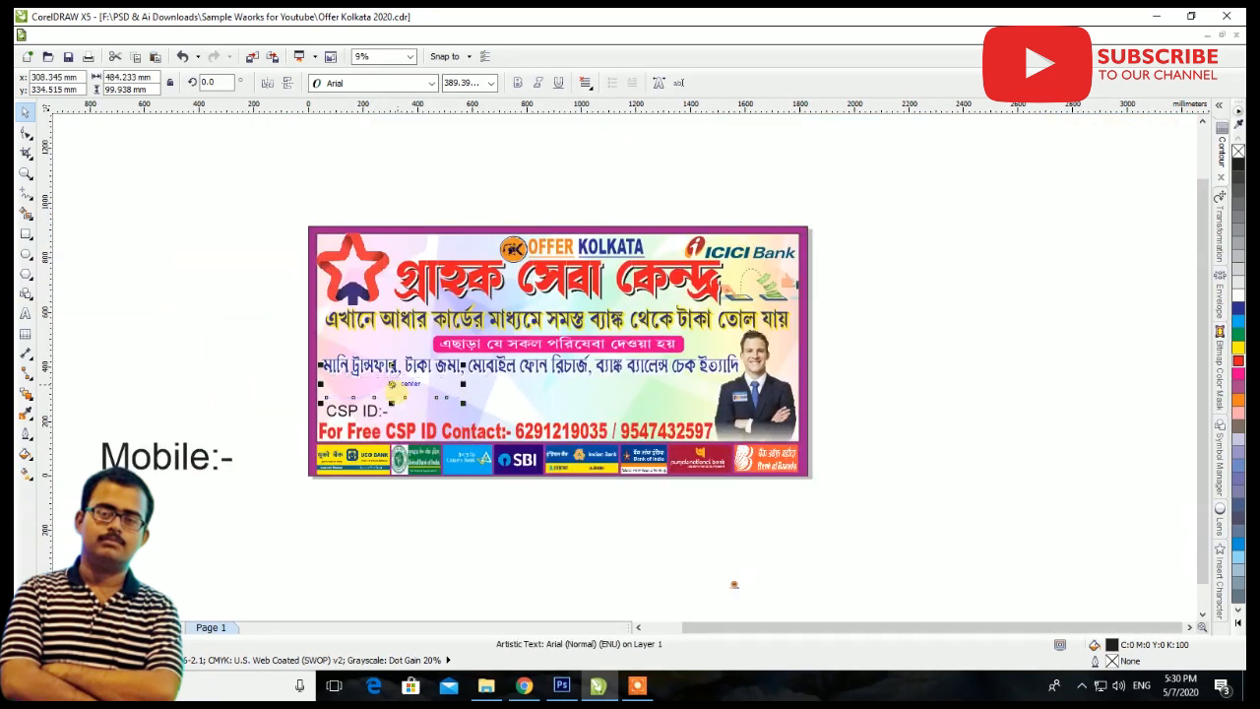
scroll(403, 400, "up", 2)
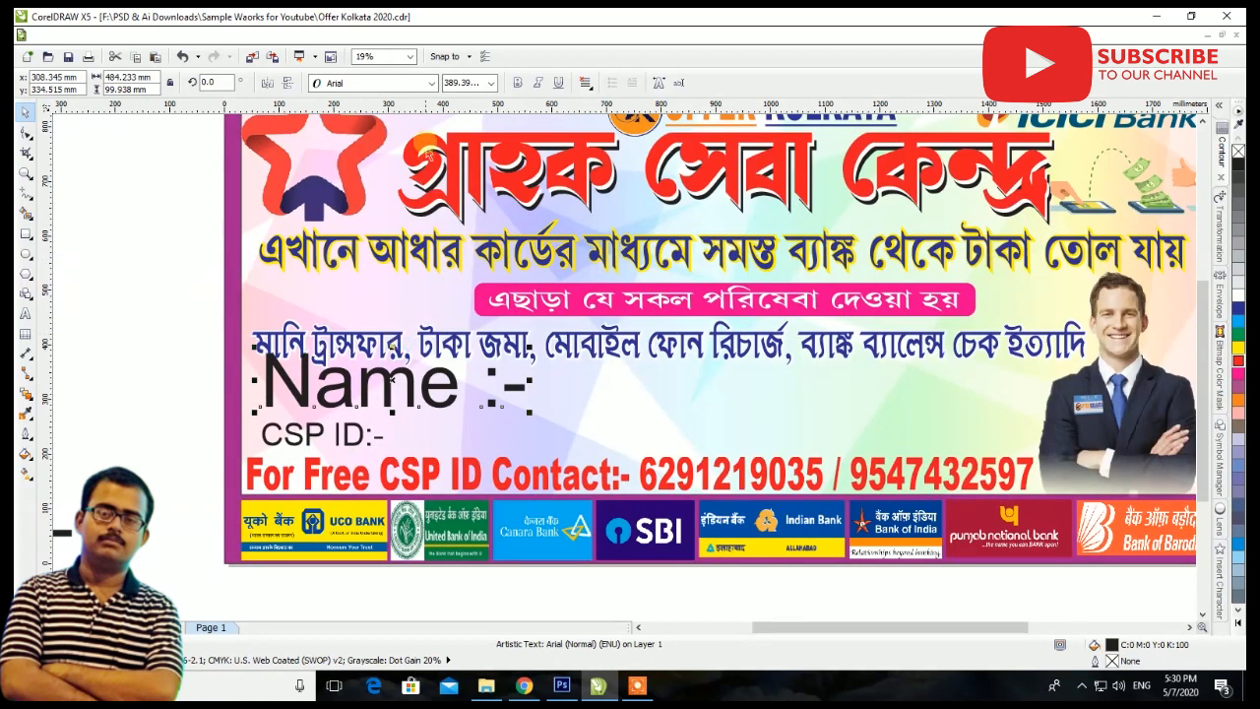
Set the Name text in Arial Rounded MT Bold, shrink it to about 366 mm wide and place it near the banner's left border
left_click(431, 83)
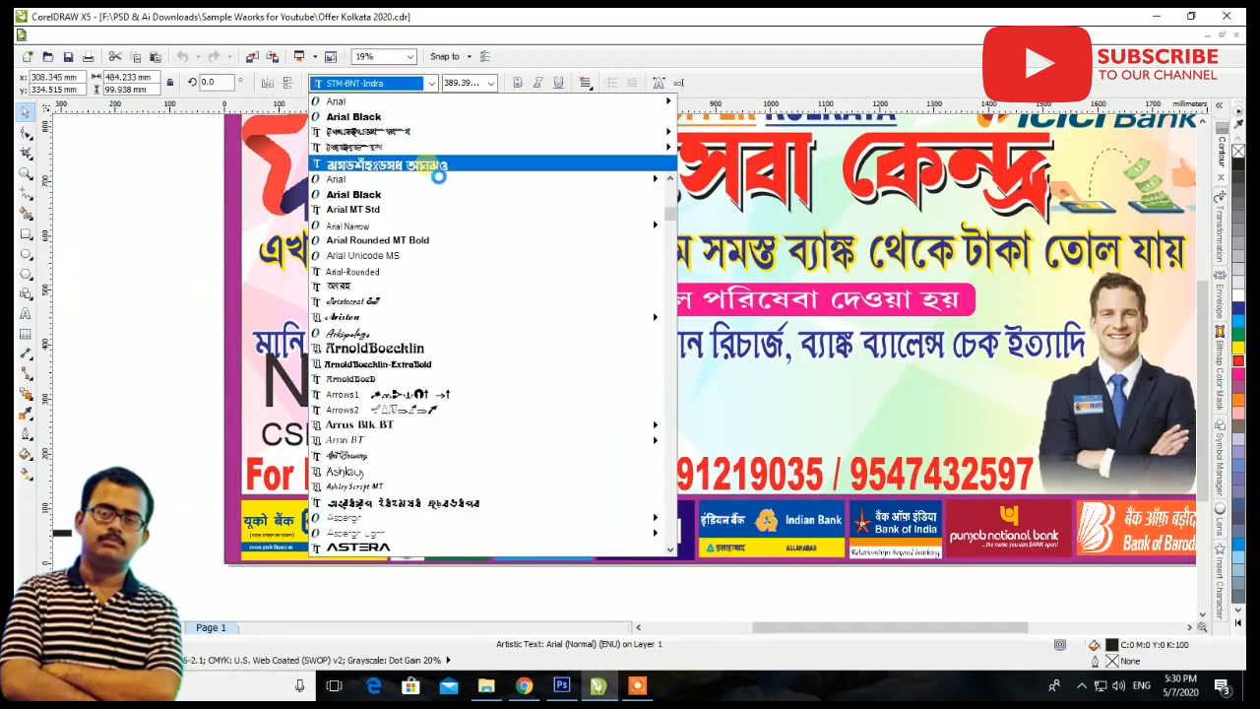
left_click(420, 242)
scroll(372, 384, "up", 2)
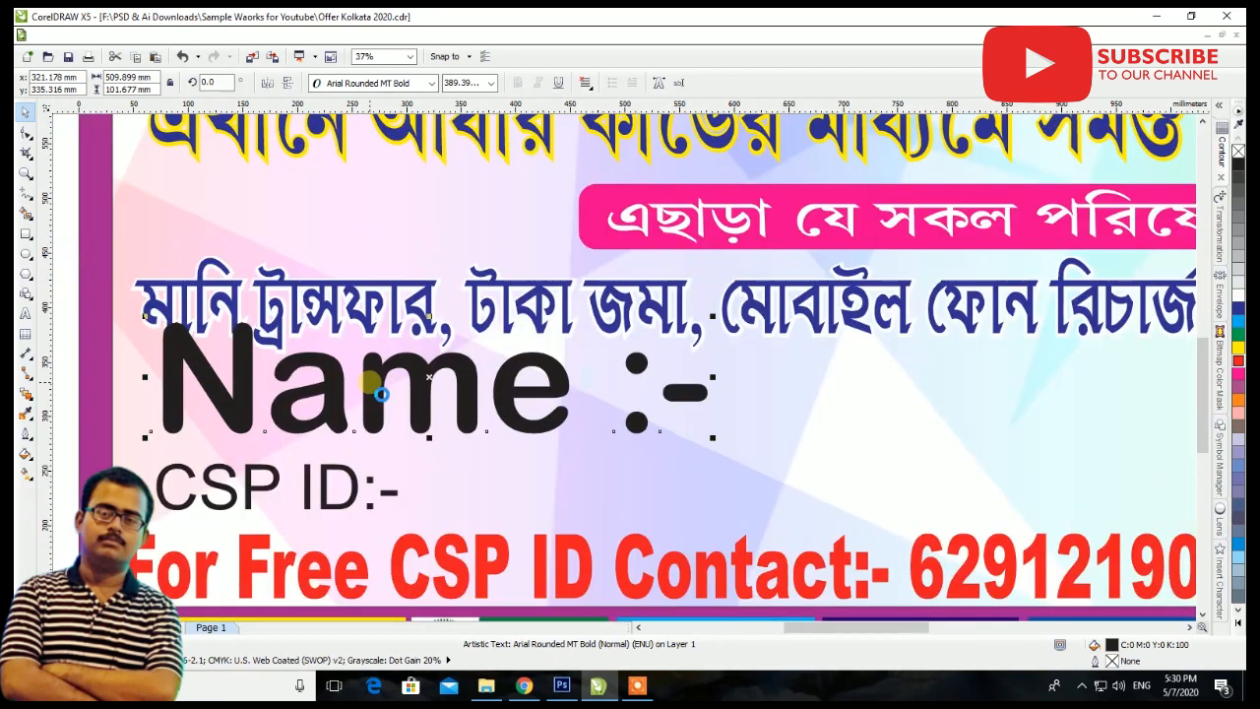
left_click_drag(712, 315, 558, 346)
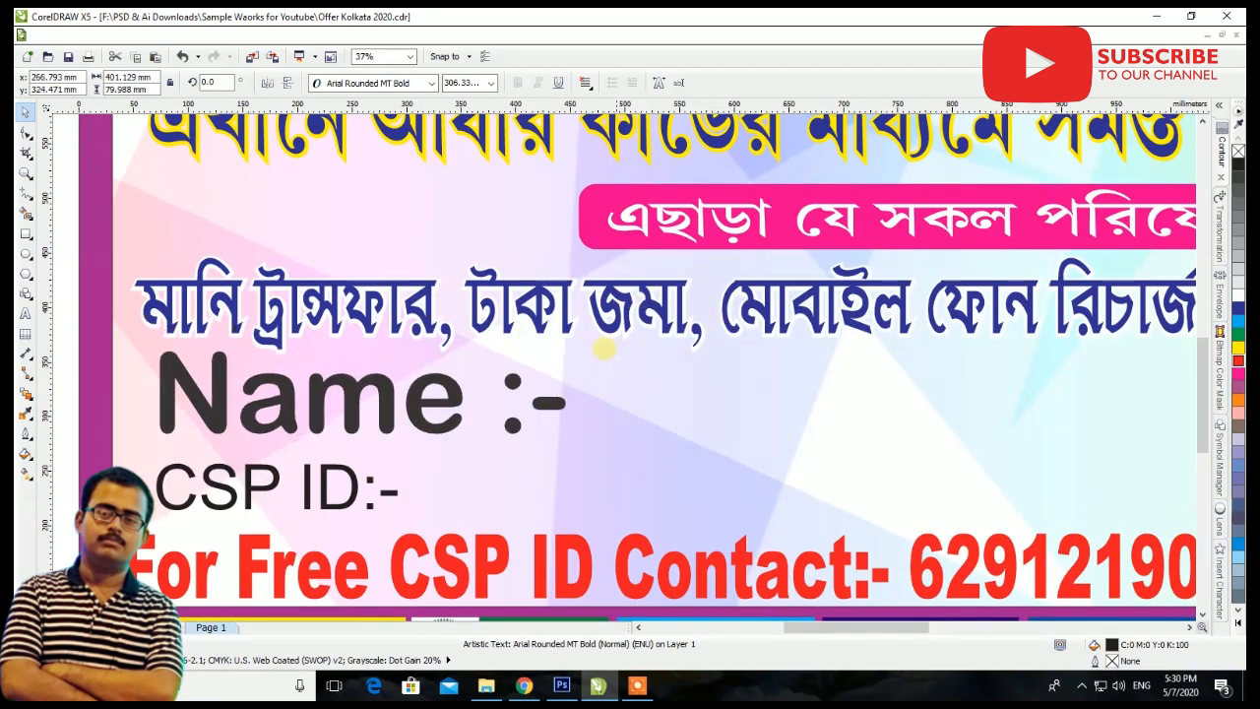
left_click_drag(408, 403, 380, 414)
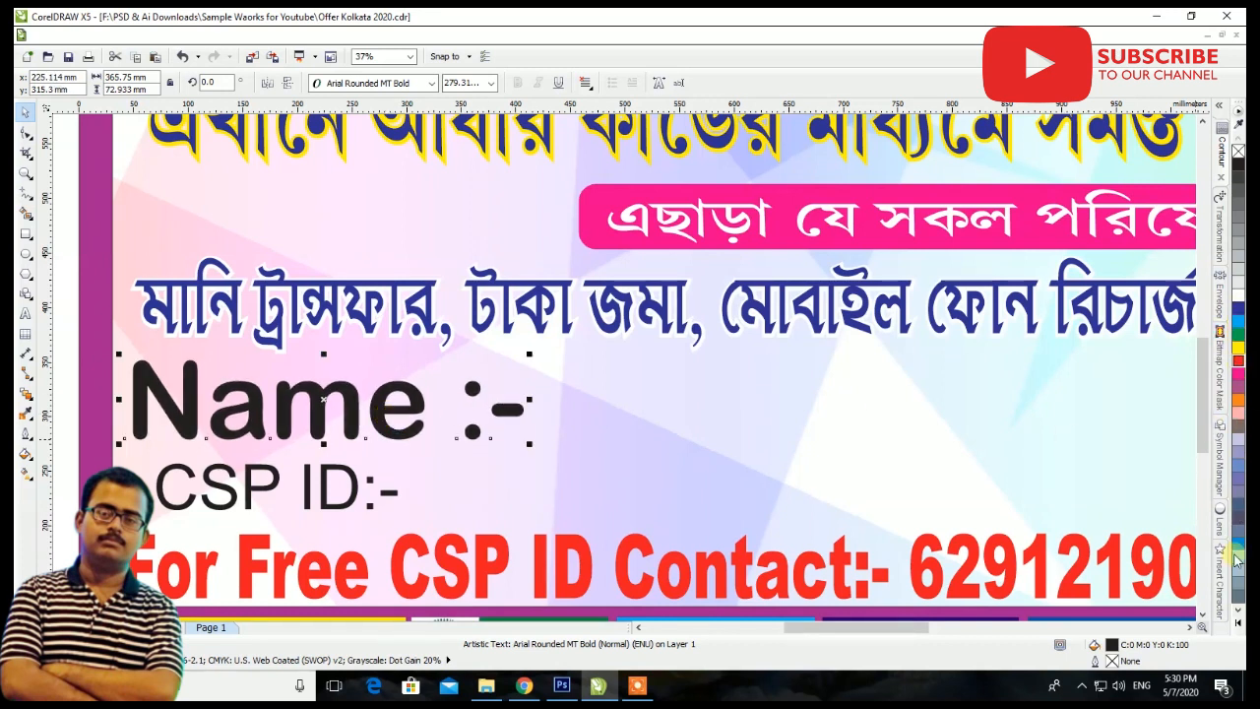
Fill the Name text with the purple color C40 M100 Y0 K0
left_click(1239, 623)
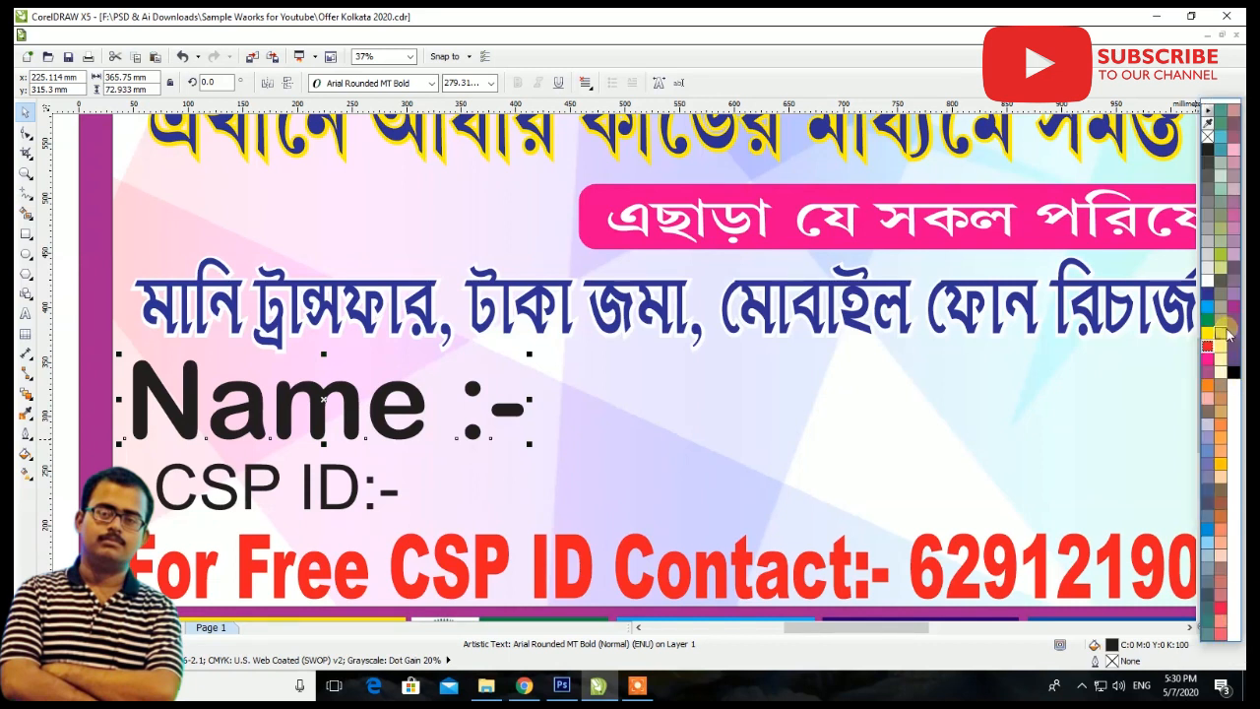
left_click(1234, 306)
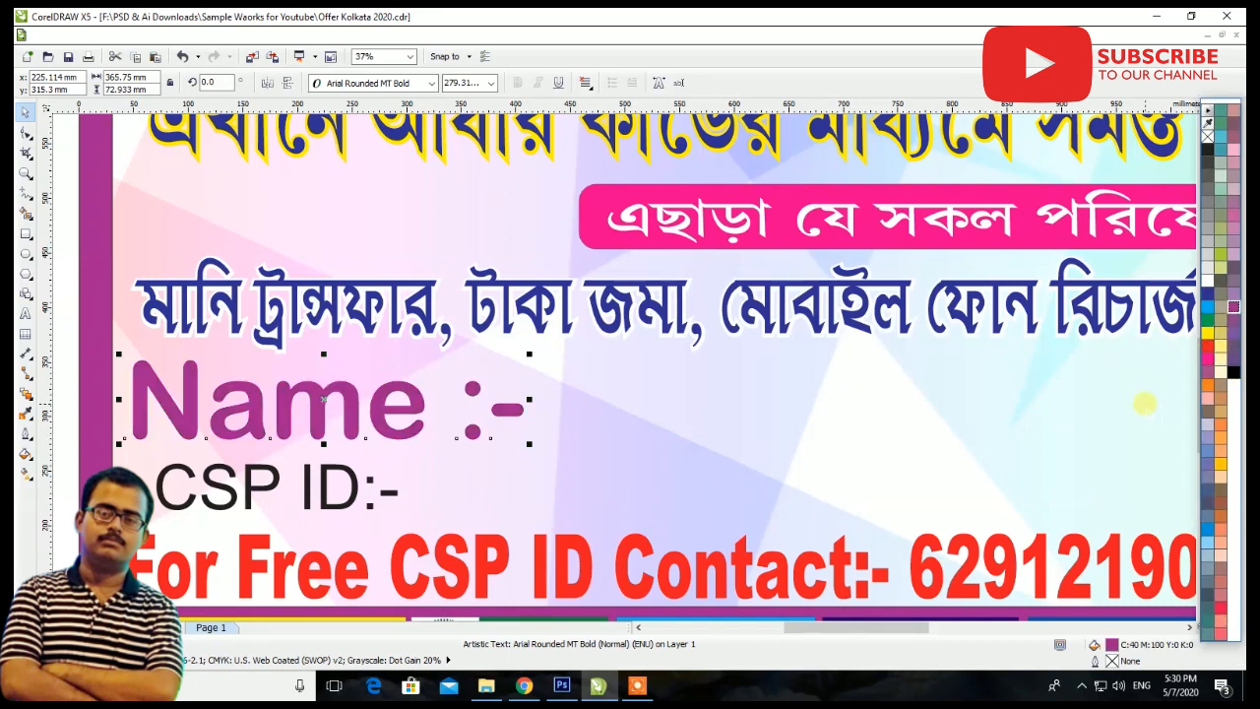
left_click(1145, 404)
left_click(417, 423)
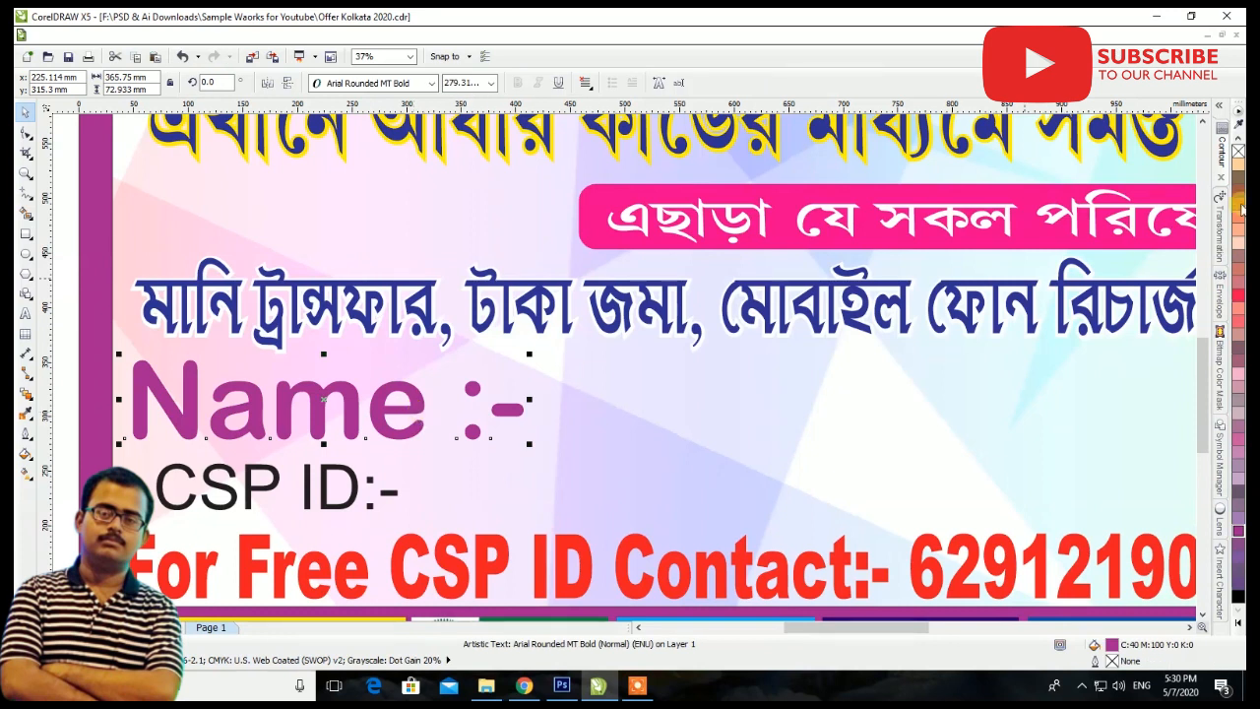
Add a one-step outside contour to the Name text, color it yellow and set its offset to 6.0 mm
left_click(1222, 153)
left_click(1135, 321)
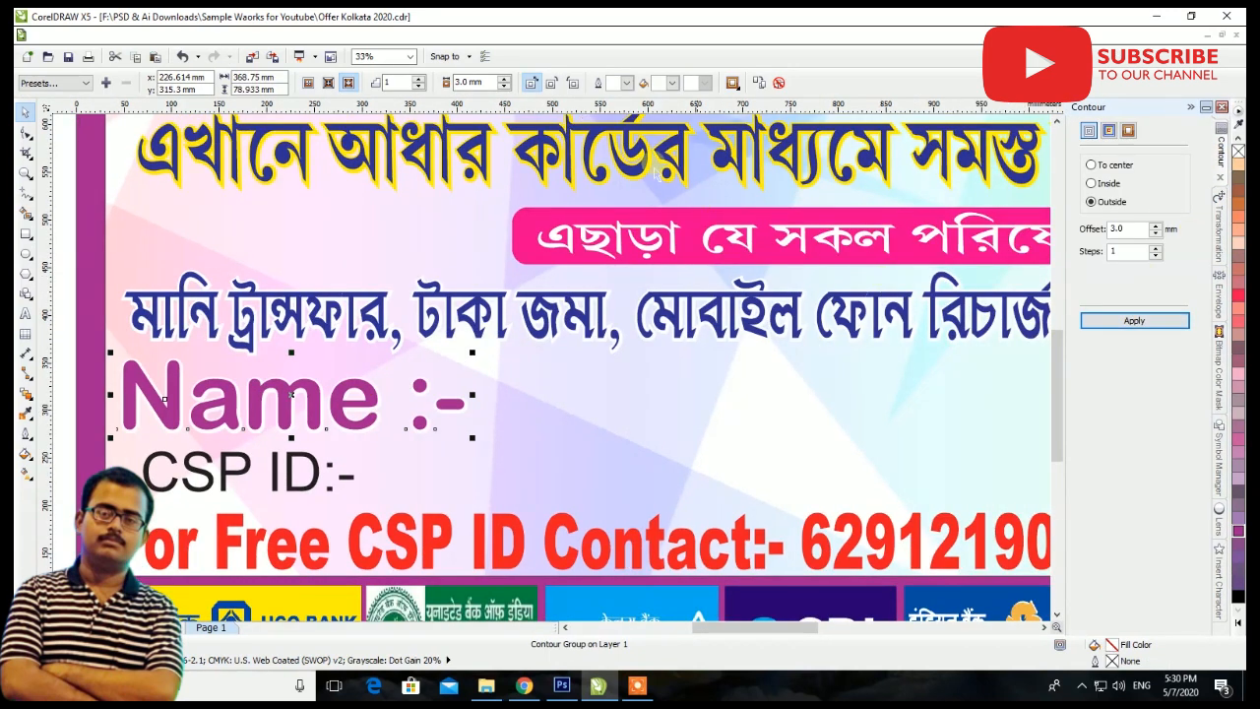
left_click(673, 82)
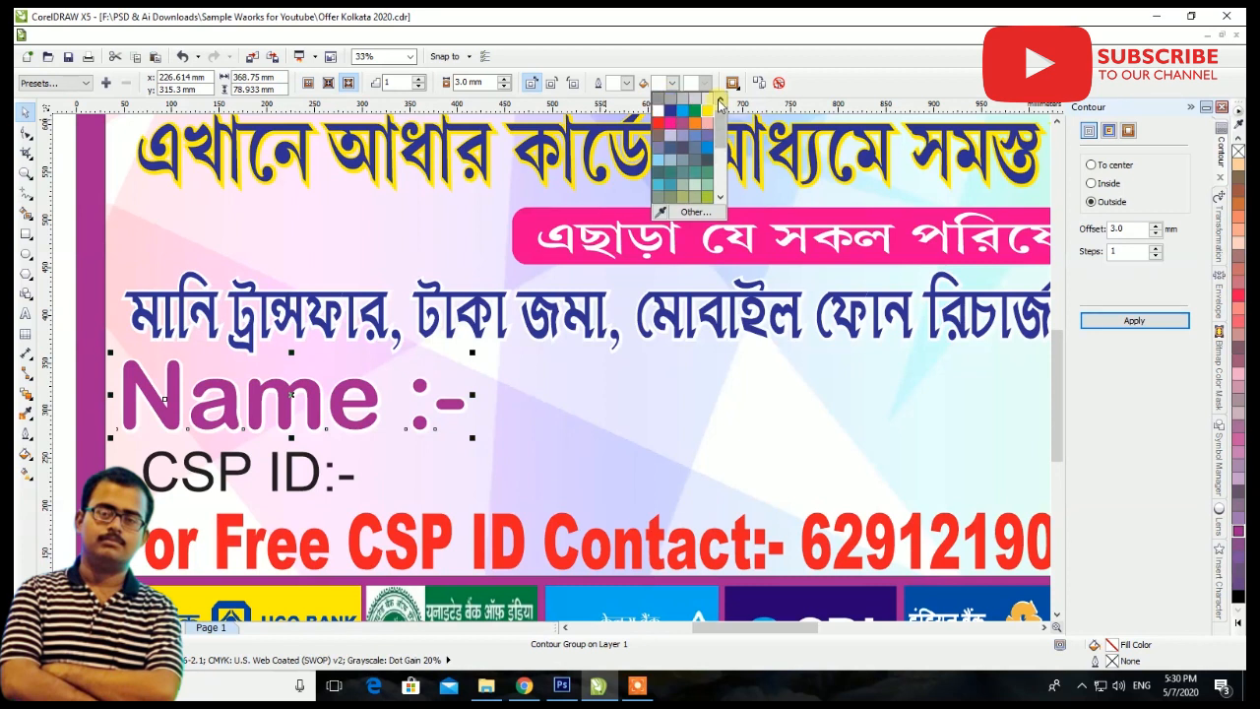
left_click(705, 116)
left_click(541, 84)
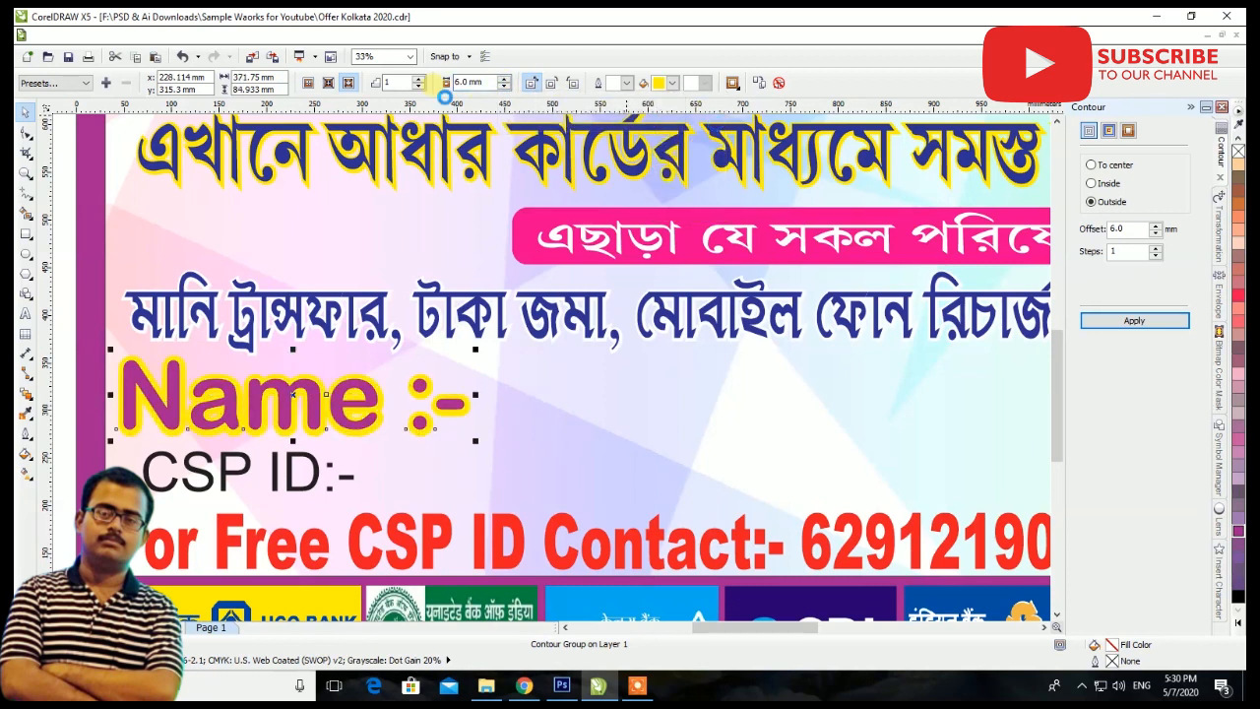
Fill the CSP ID text with C100 M100 Y100 K100, nudge it left and place a horizontal guideline at its baseline
left_click_drag(315, 476, 302, 487)
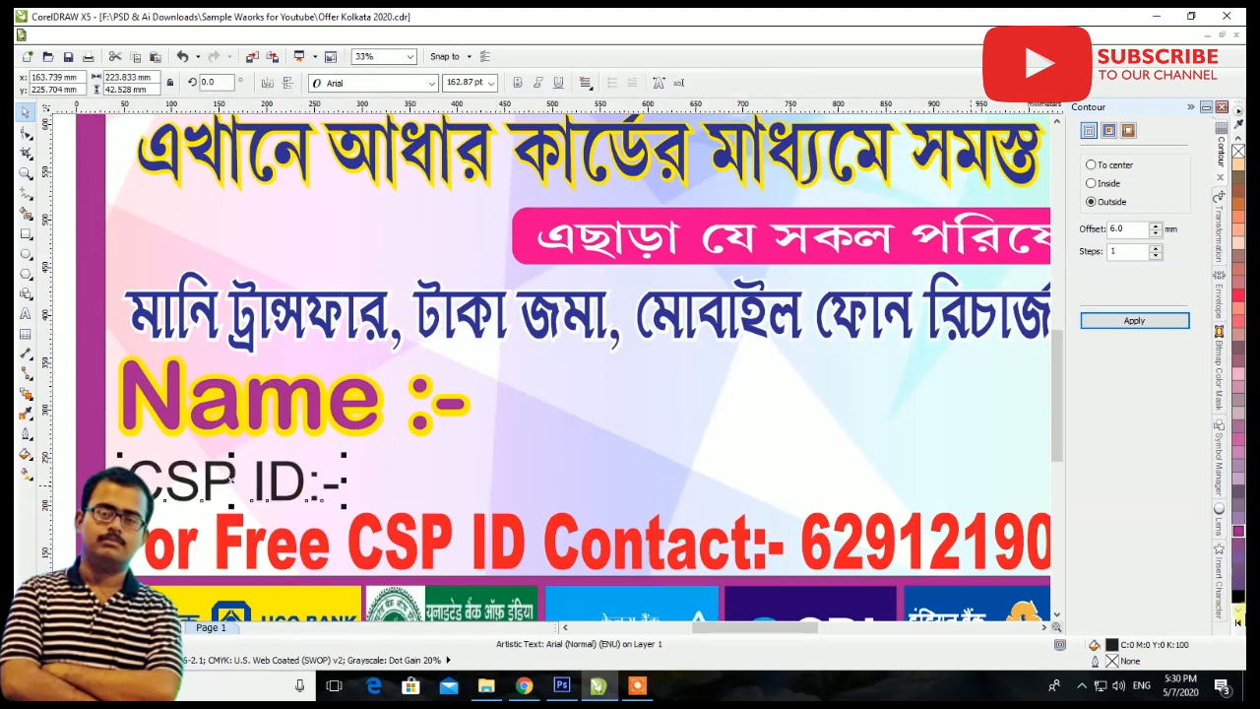
left_click(1238, 600)
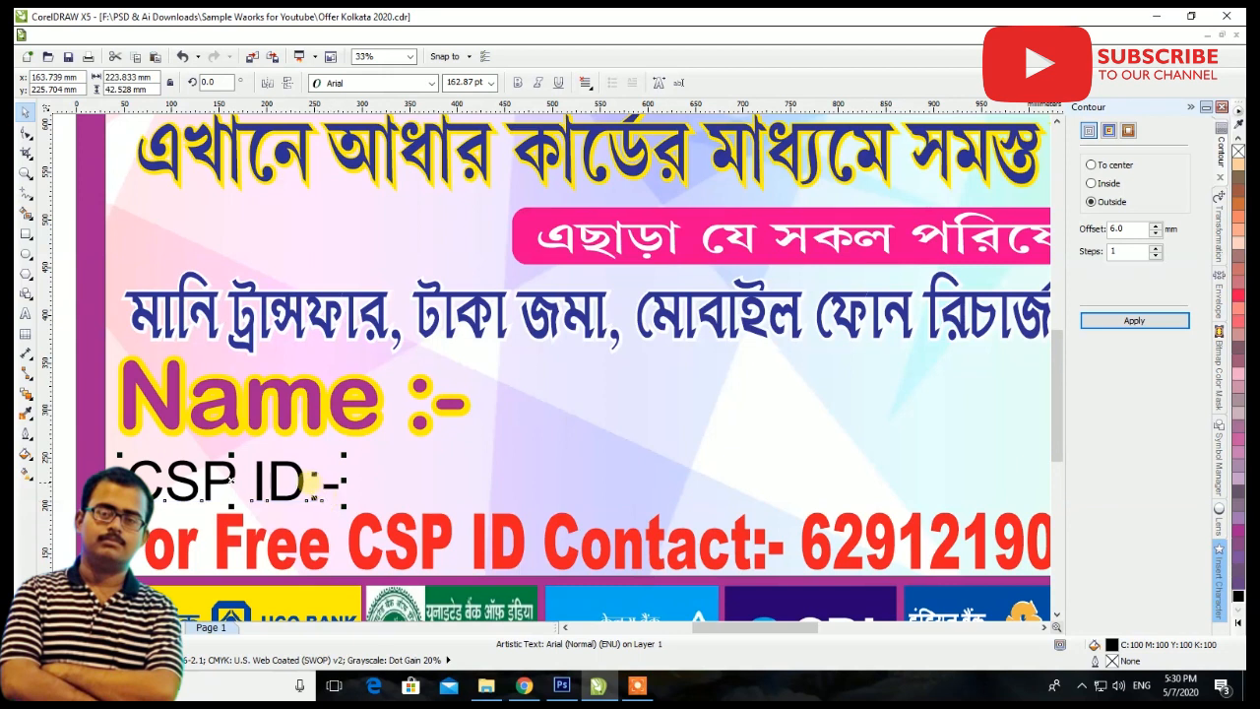
left_click_drag(234, 477, 224, 479)
left_click_drag(425, 109, 420, 499)
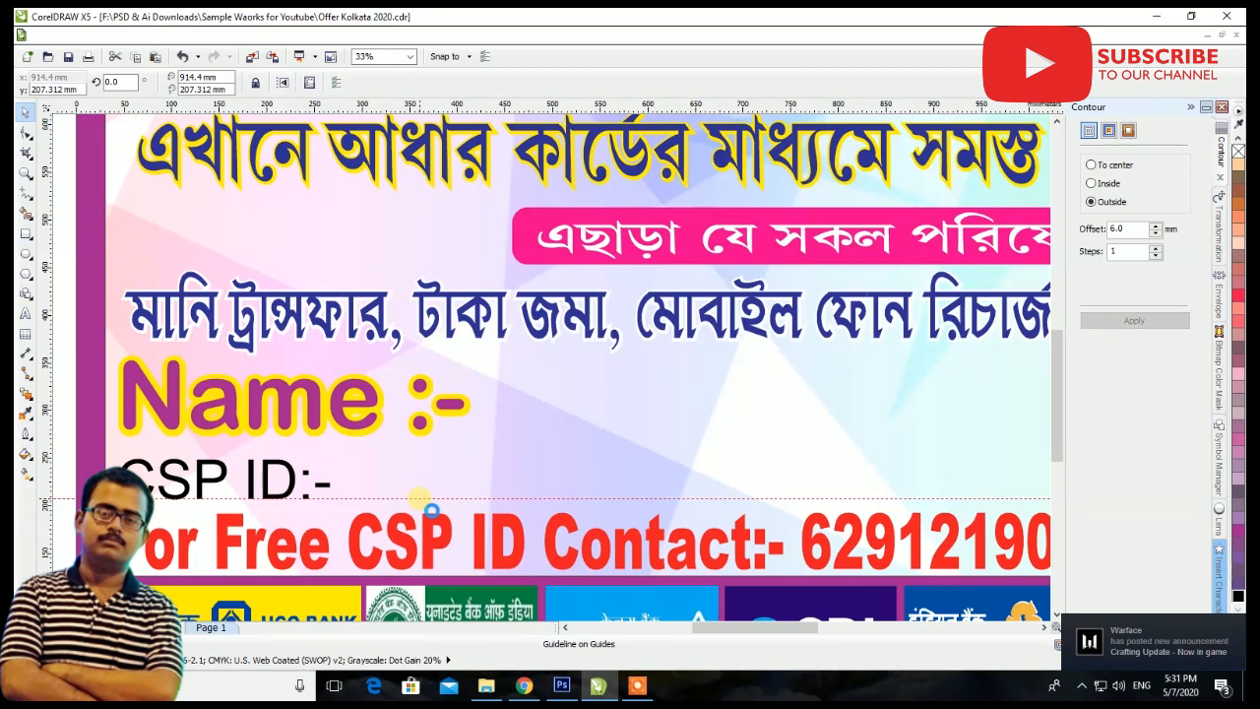
Move the Mobile text onto the guideline beside CSP ID, make it bold with a C100 M100 Y100 K100 fill, about 295 mm wide
scroll(419, 423, "down", 2)
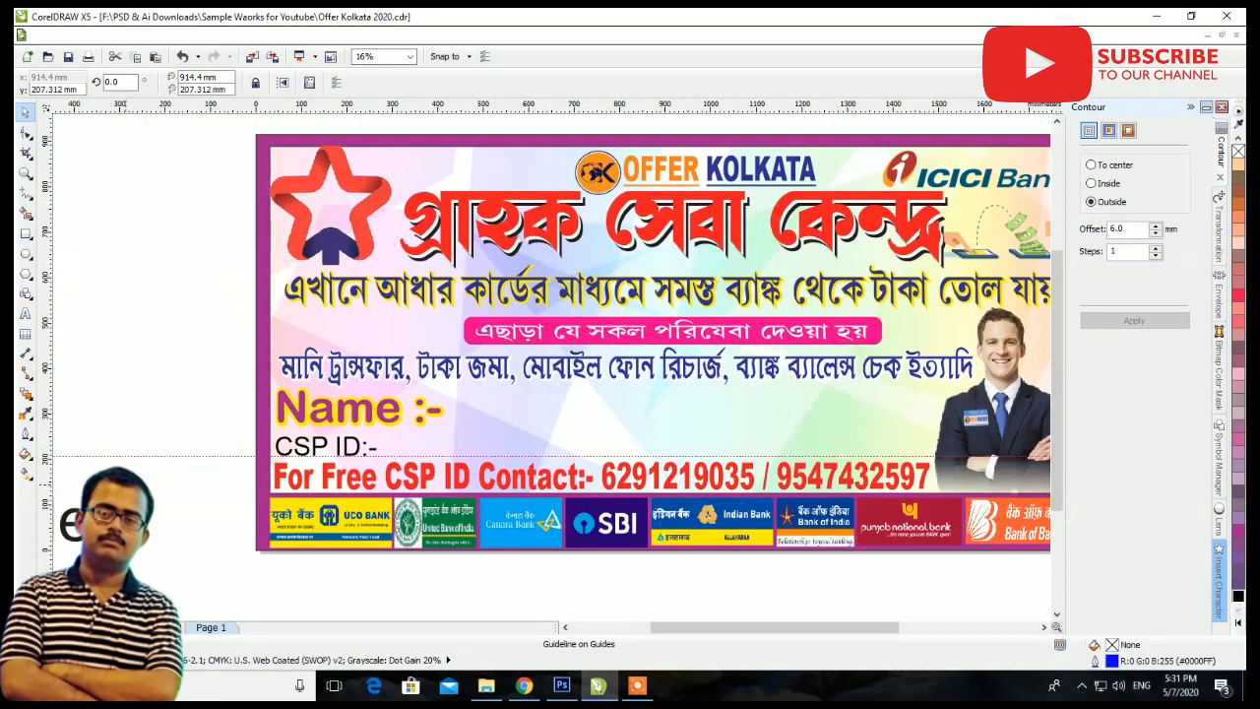
left_click_drag(82, 524, 817, 435)
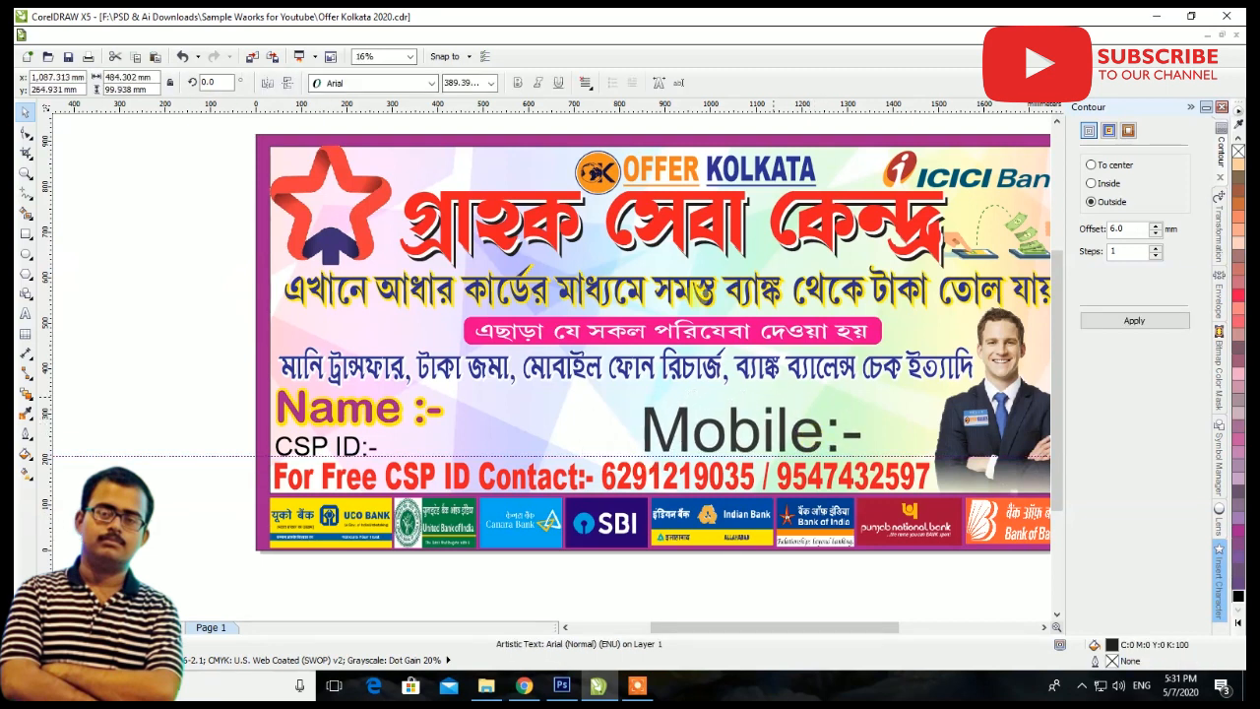
left_click(519, 84)
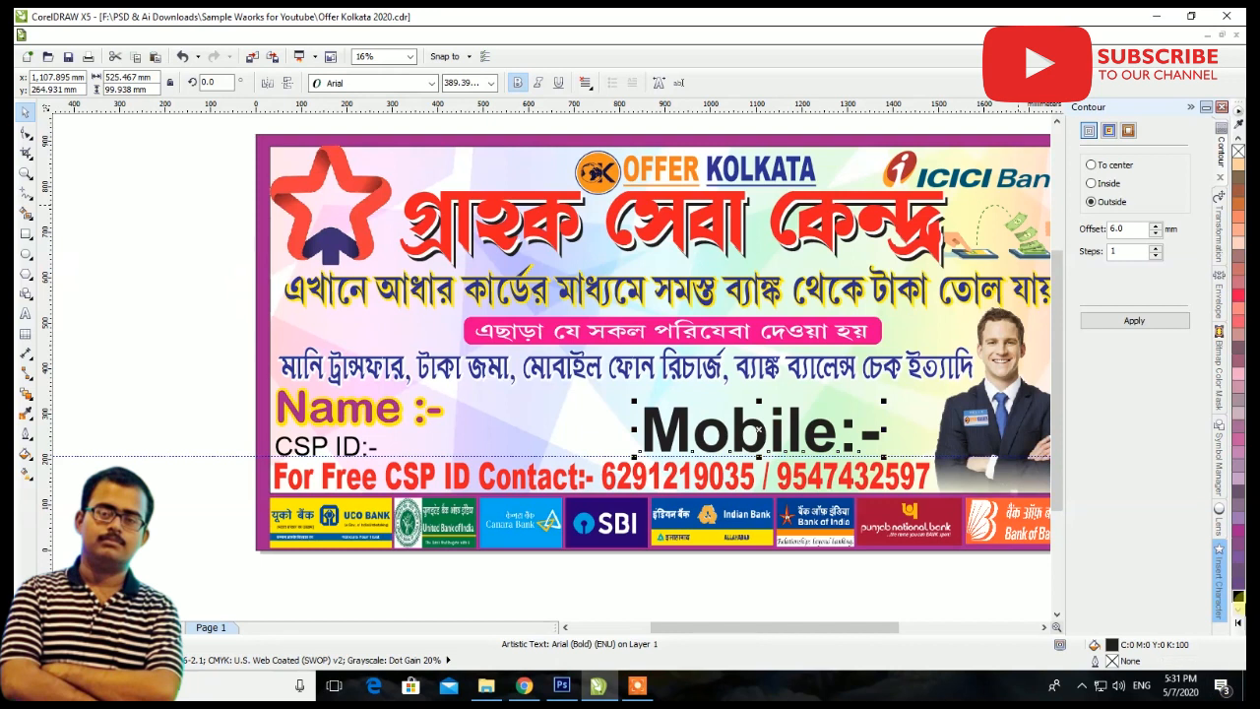
left_click(1238, 599)
left_click_drag(884, 400, 672, 451)
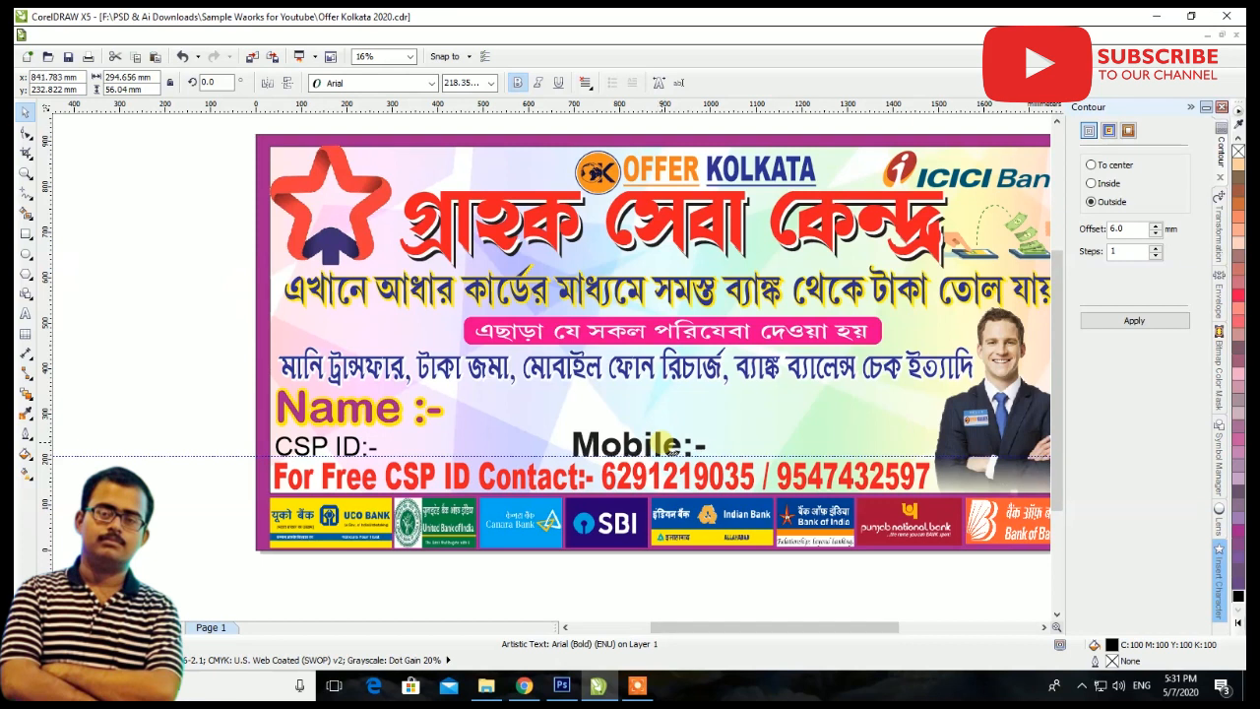
left_click(708, 613)
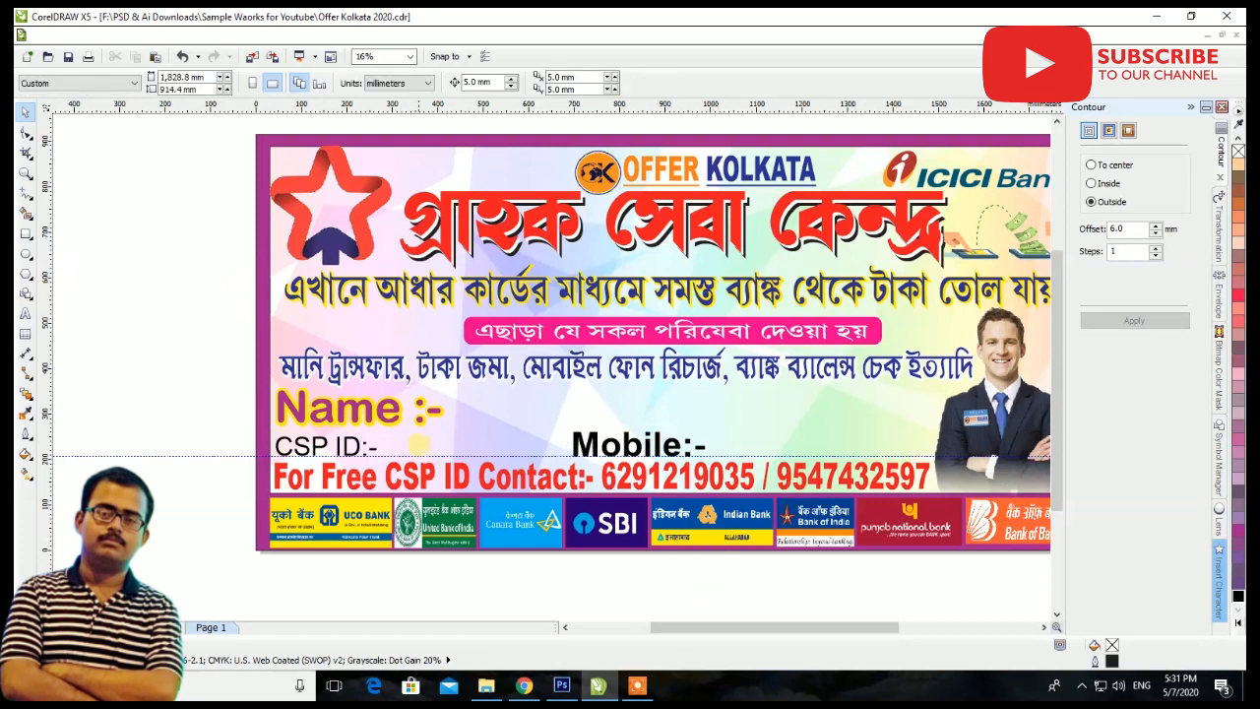
Make the CSP ID text bold
left_click(365, 447)
left_click(517, 83)
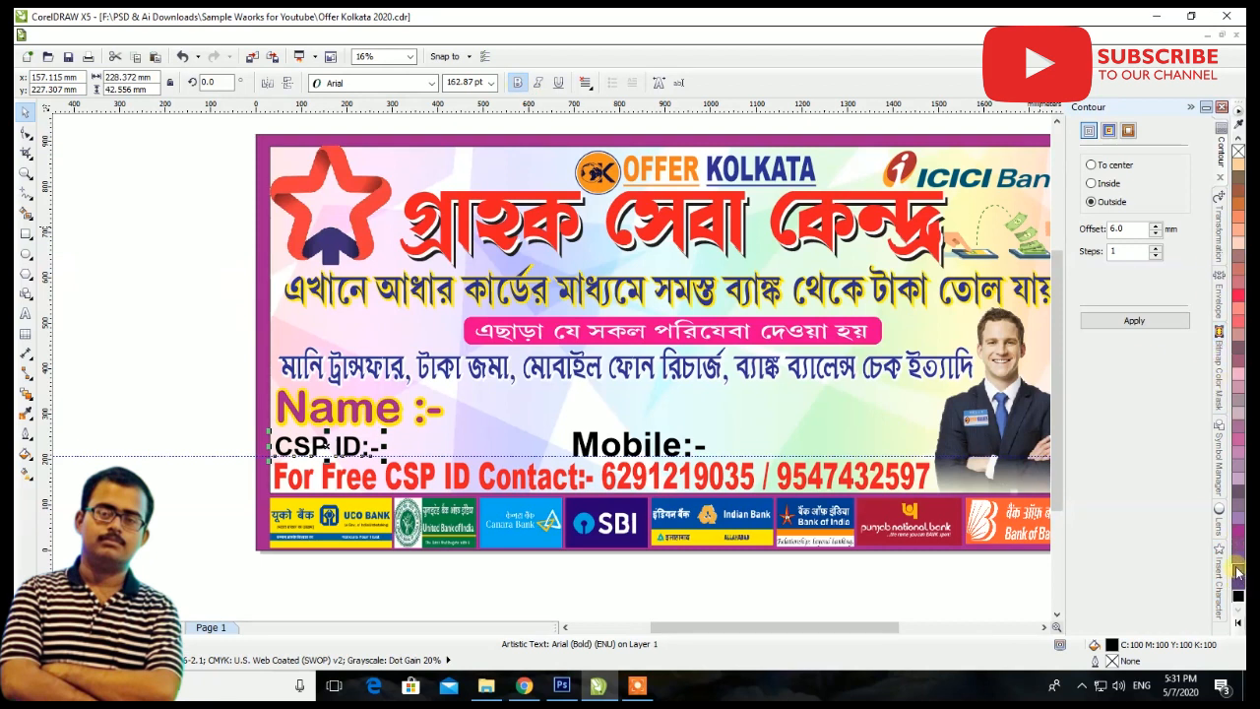
left_click(859, 610)
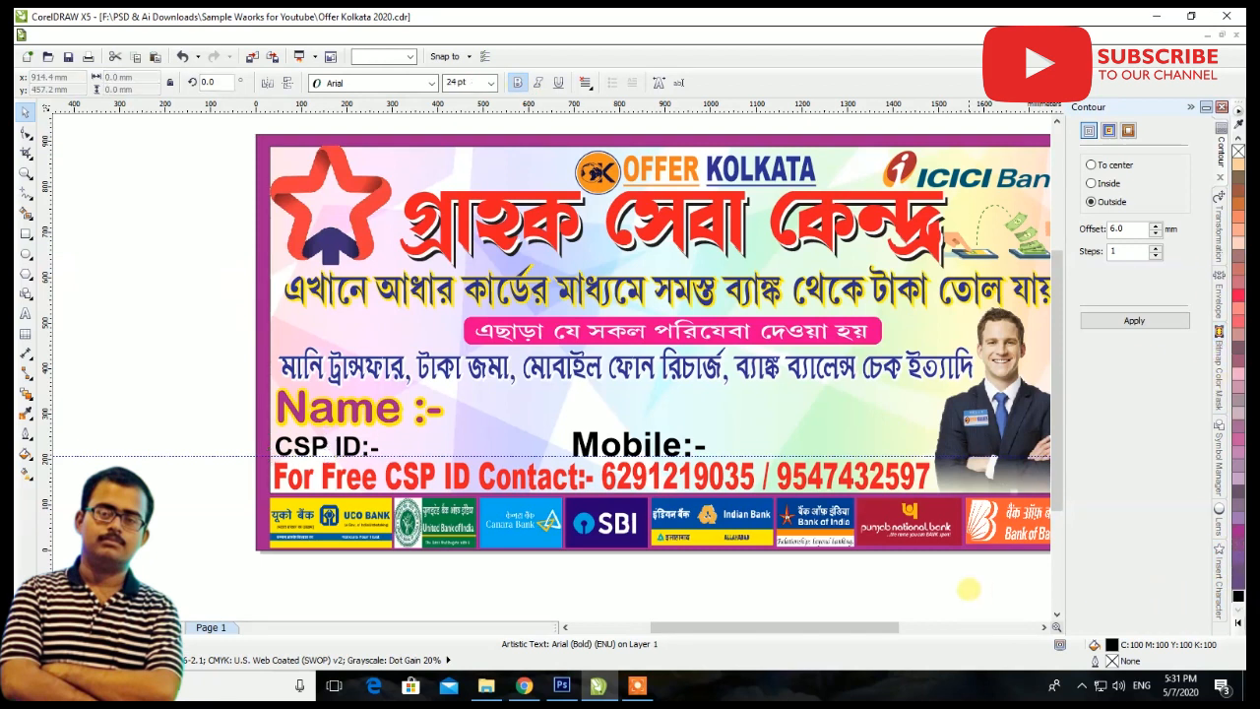
Stretch the yellow-outlined Bengali line under the main heading vertically in both directions to about 120 mm tall
scroll(667, 550, "down", 1)
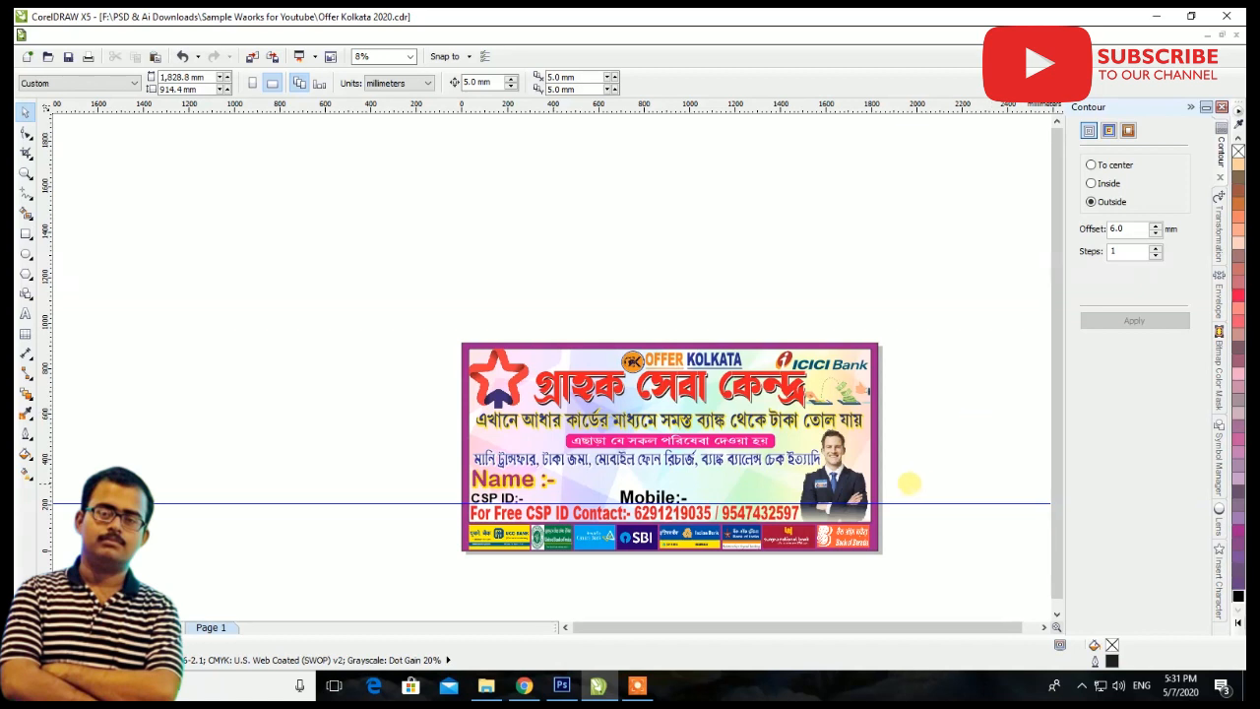
scroll(909, 483, "up", 1)
scroll(992, 421, "down", 1)
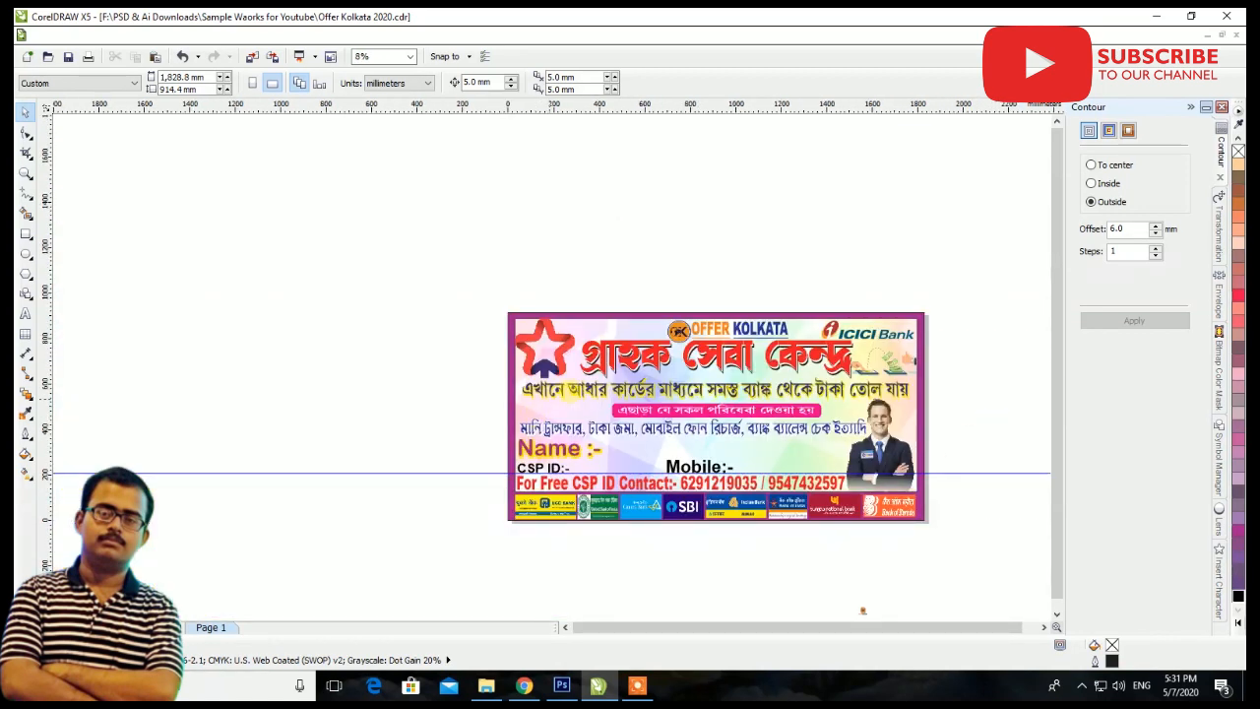
scroll(709, 406, "up", 1)
left_click(699, 383)
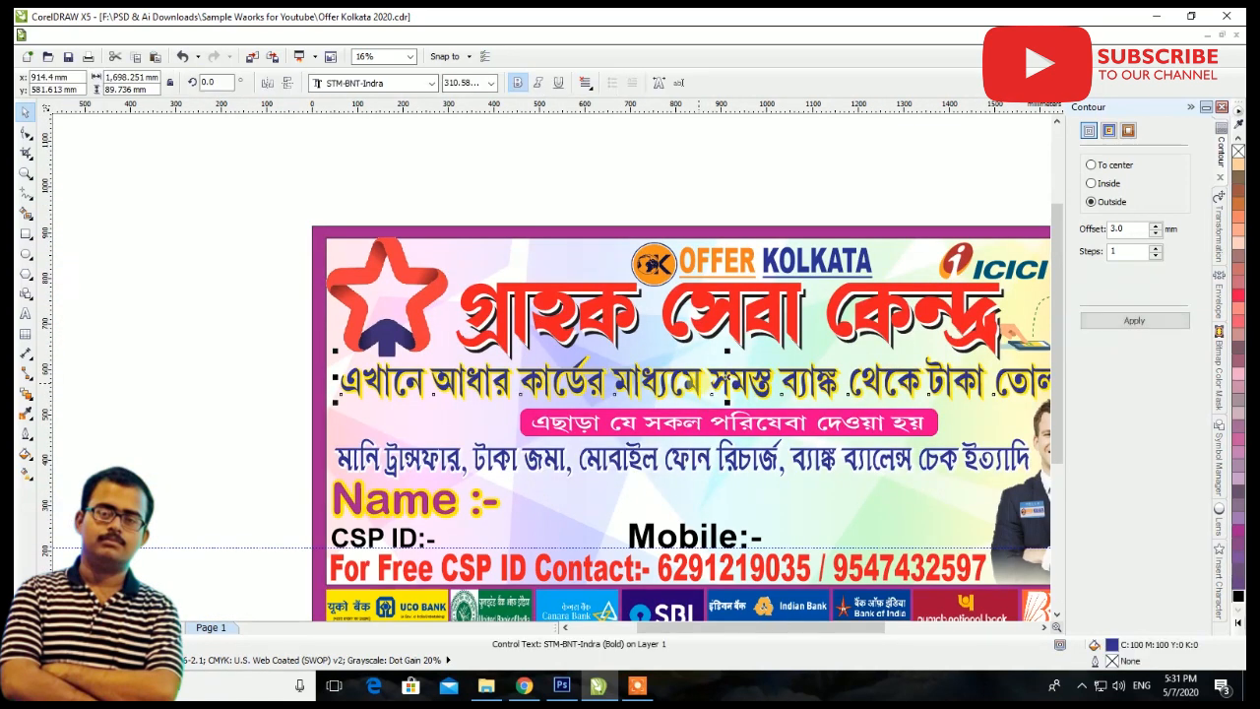
scroll(698, 342, "up", 1)
left_click_drag(756, 367, 756, 355)
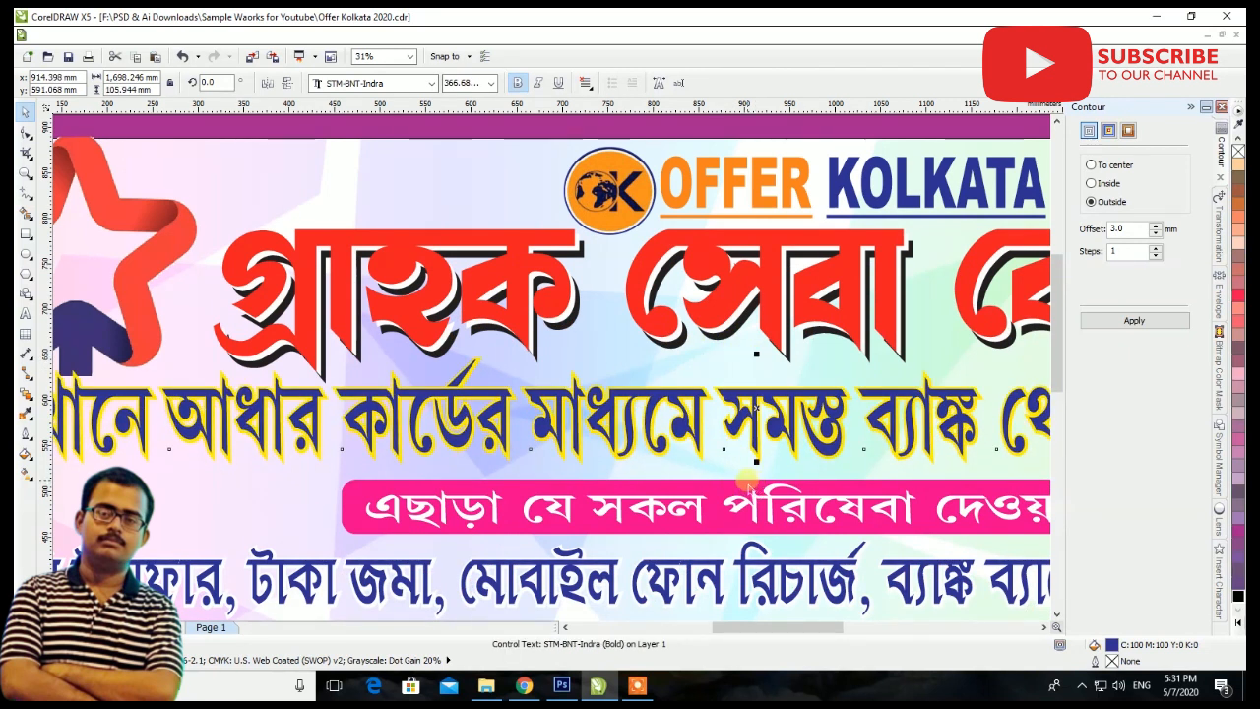
left_click_drag(757, 462, 770, 487)
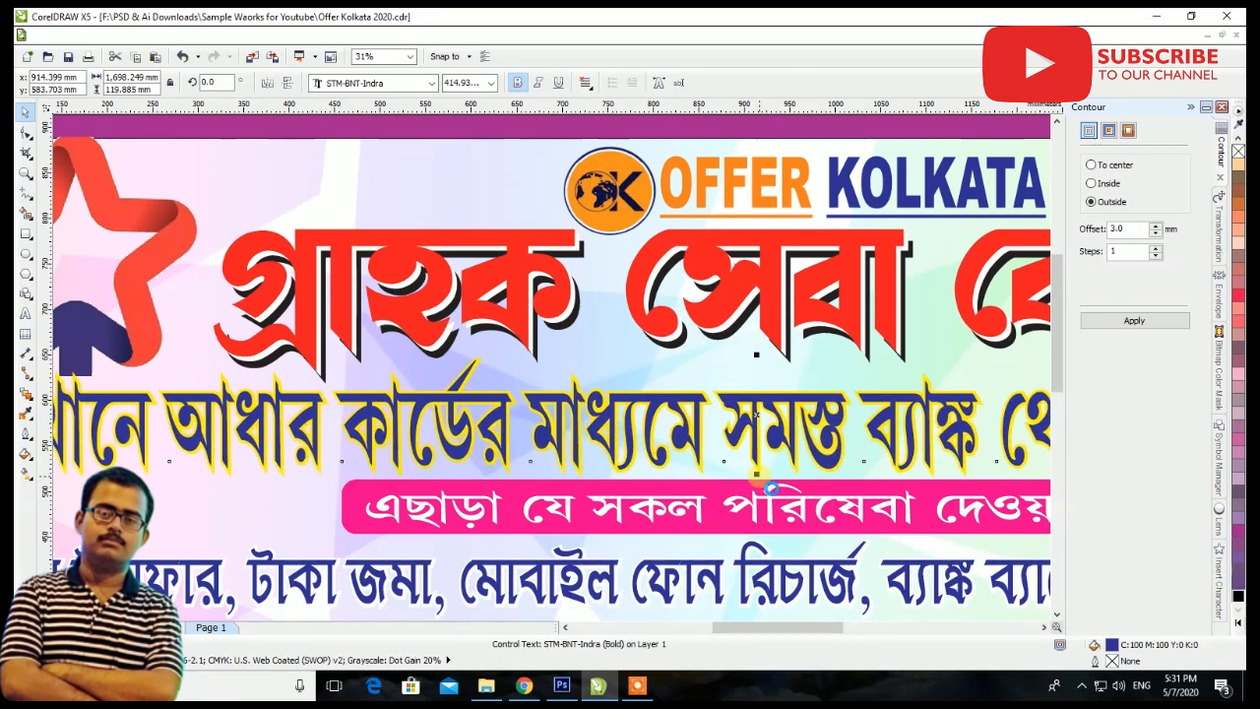
Widen the magenta subheading bar together with its text to about 1288 mm, keeping it centered
scroll(668, 535, "down", 1)
scroll(668, 536, "down", 1)
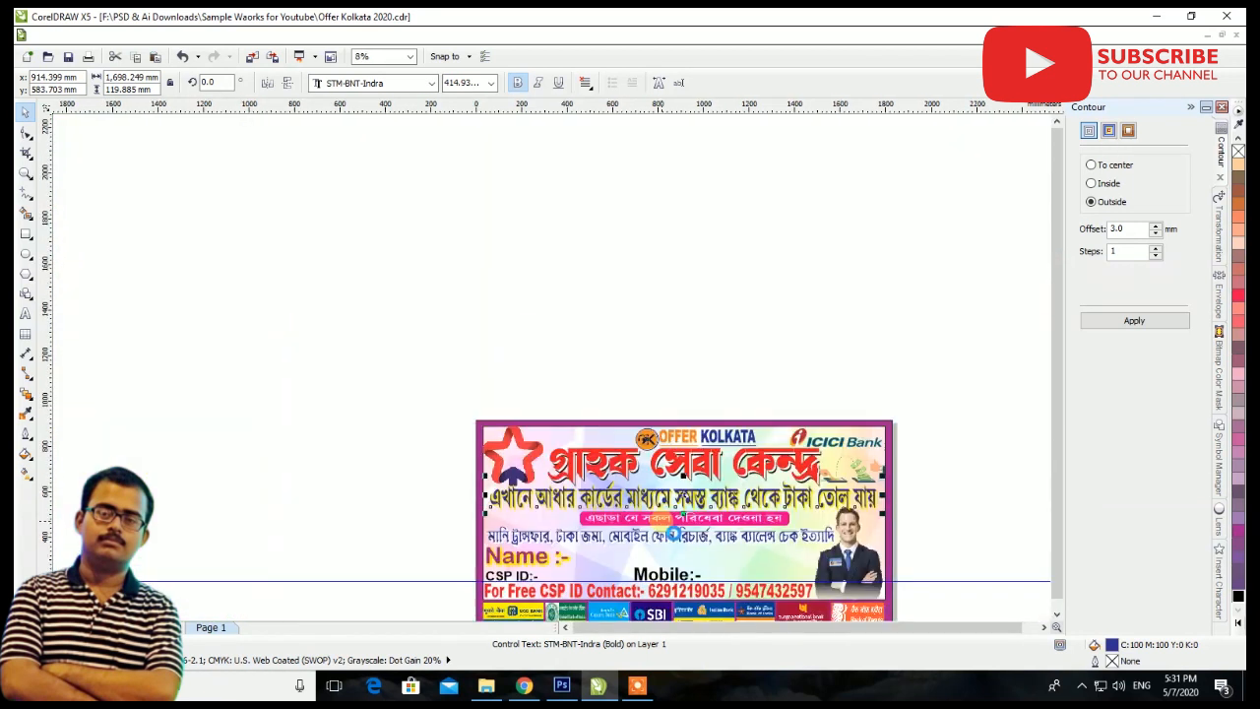
left_click(939, 484)
left_click_drag(649, 543, 566, 543)
scroll(692, 523, "up", 2)
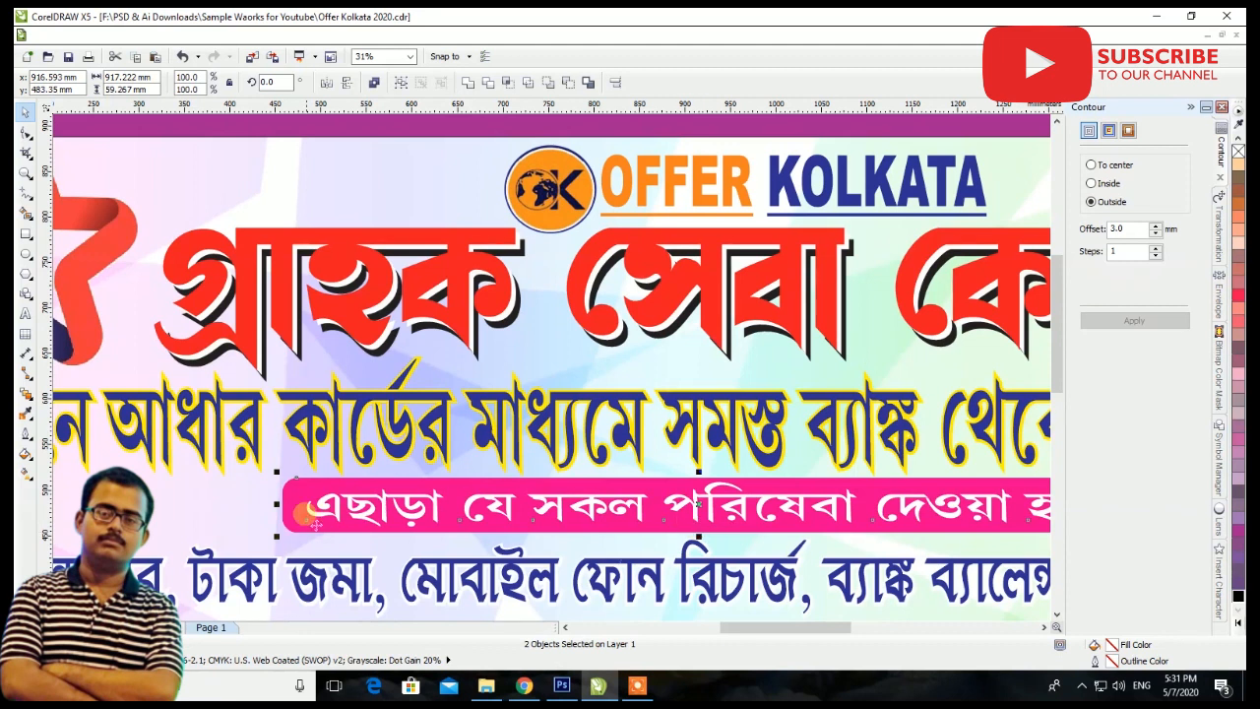
left_click_drag(276, 505, 148, 505)
scroll(149, 504, "down", 2)
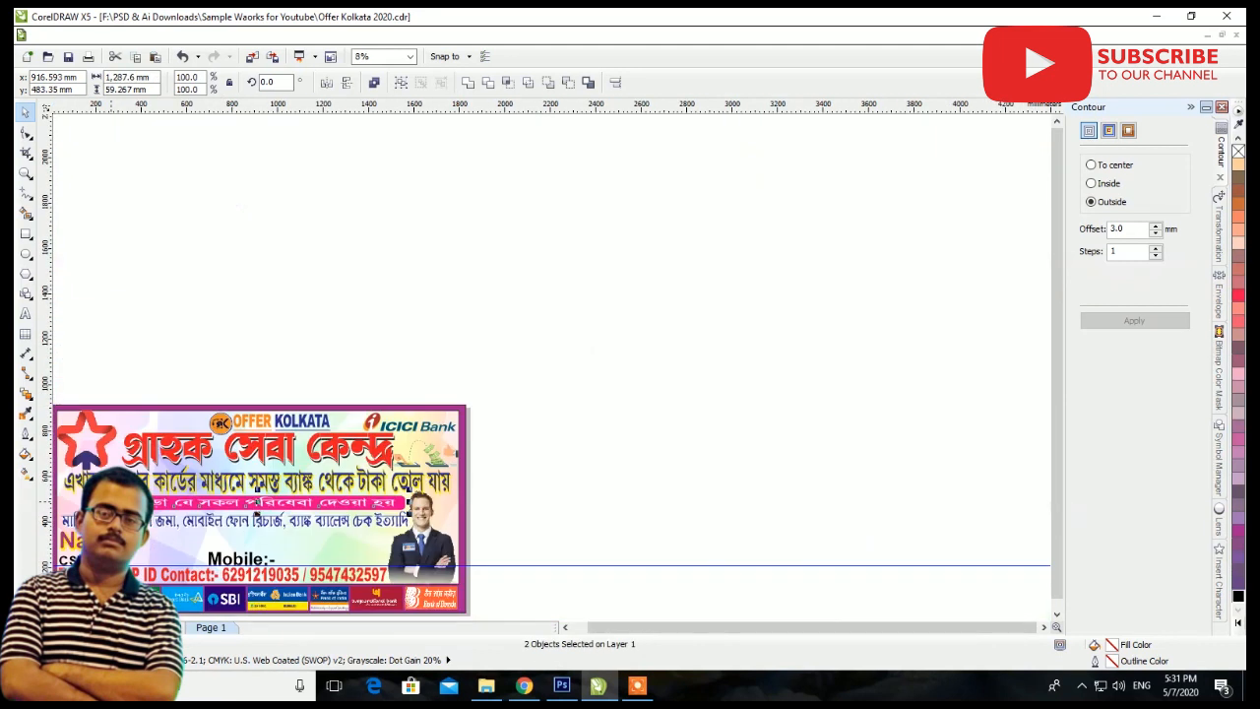
Shorten the magenta subheading bar and its text from the right end to about 1223 mm wide
left_click(591, 489)
left_click_drag(610, 483, 39, 534)
scroll(143, 503, "up", 1)
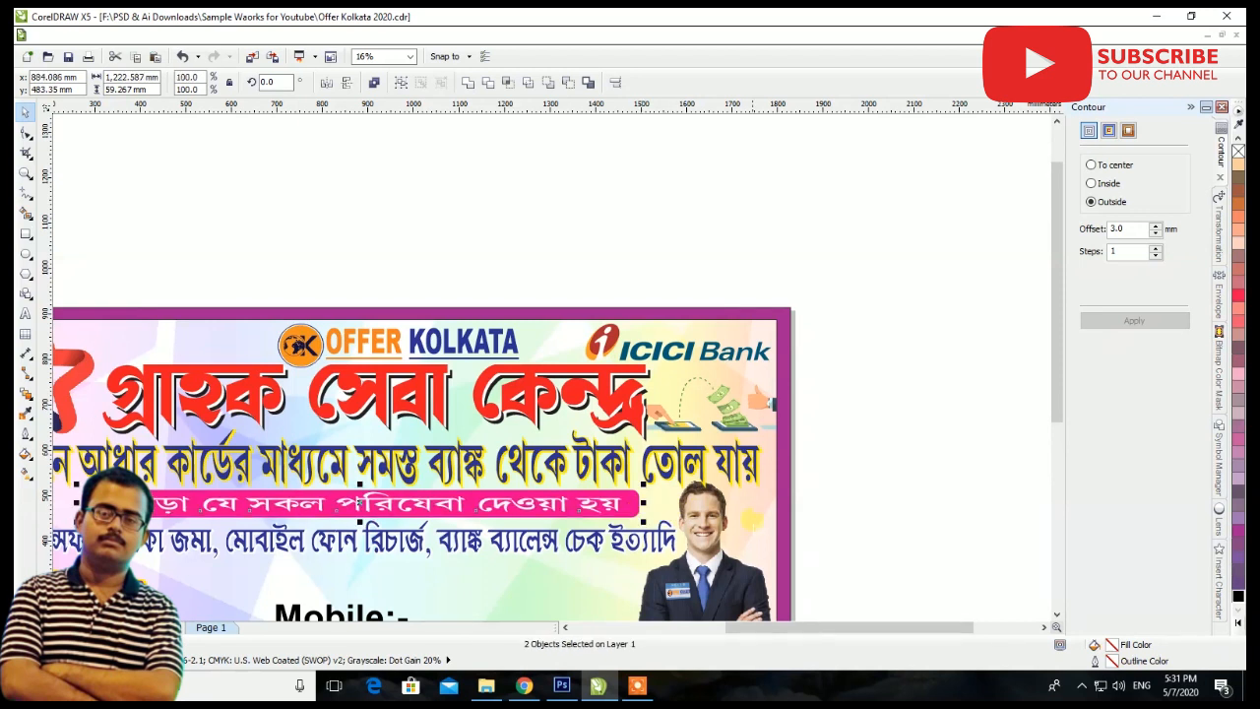
scroll(784, 527, "down", 2)
scroll(652, 518, "up", 2)
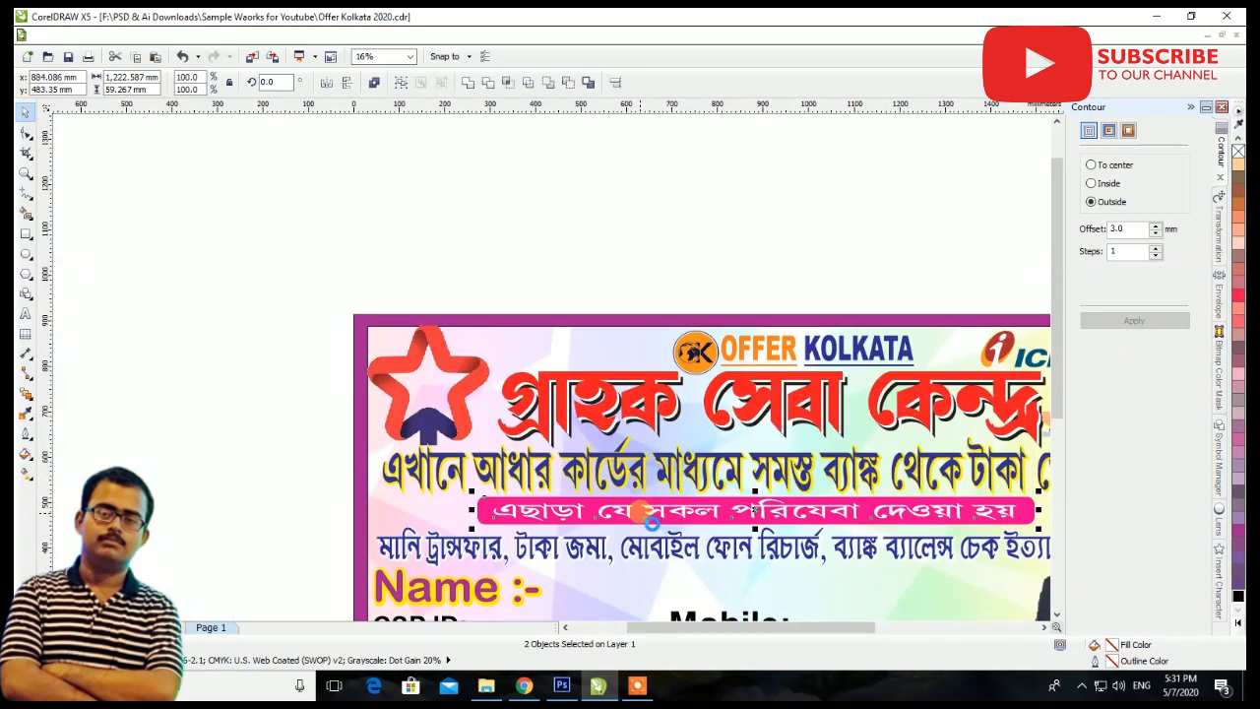
Nudge the magenta subheading bar and its text left to an X position of about 812 mm
key("Left")
key("Left")
key("Left")
key("Left")
key("Left")
key("Left")
key("Left")
key("Left")
key("Left")
key("Left")
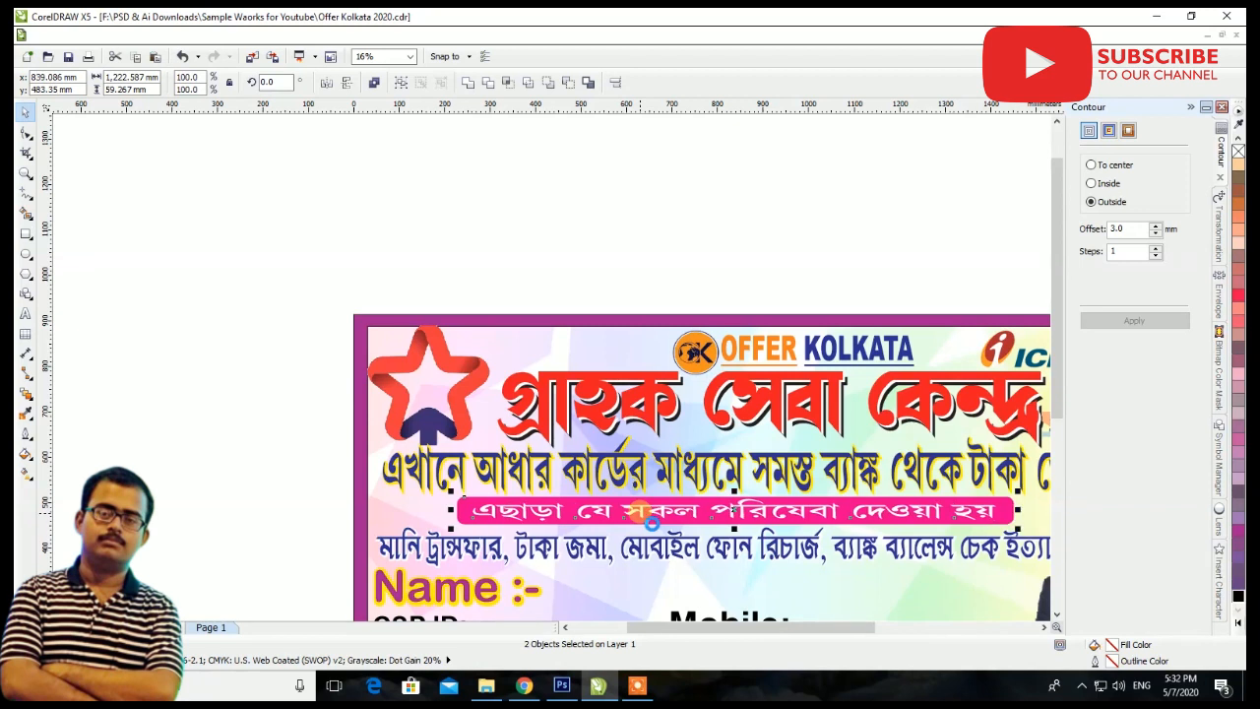
key("Left")
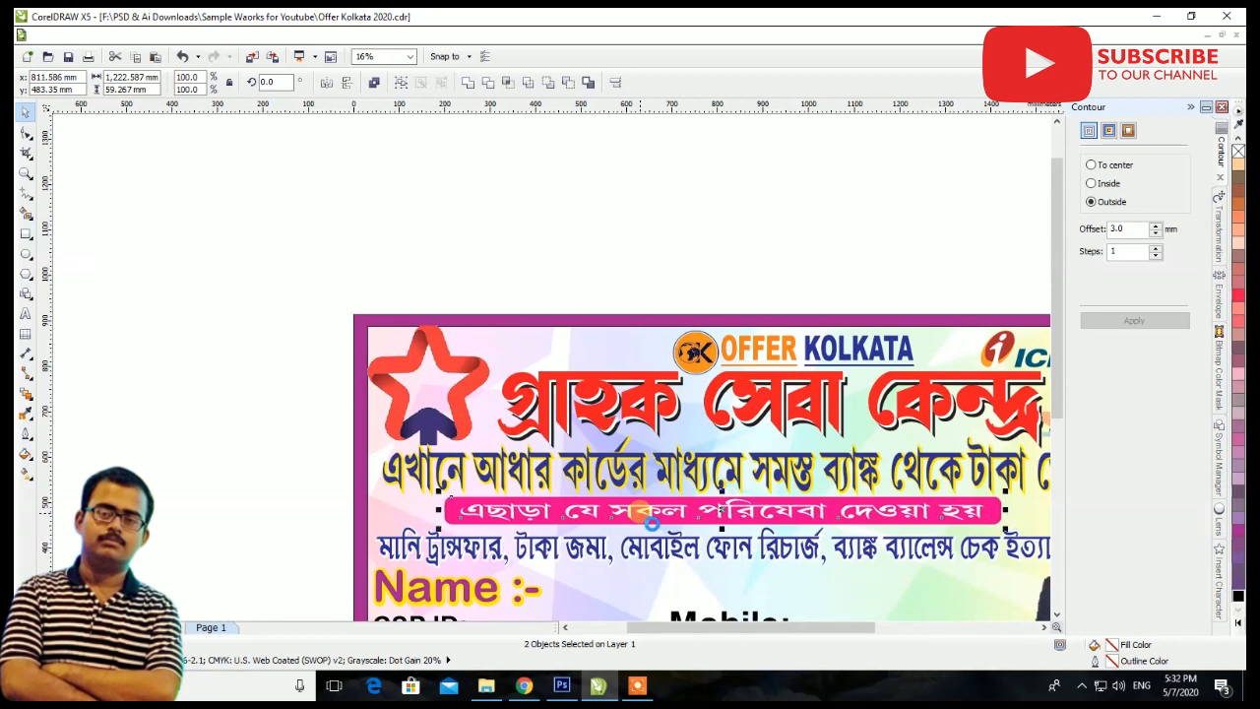
scroll(560, 433, "down", 1)
left_click(667, 287)
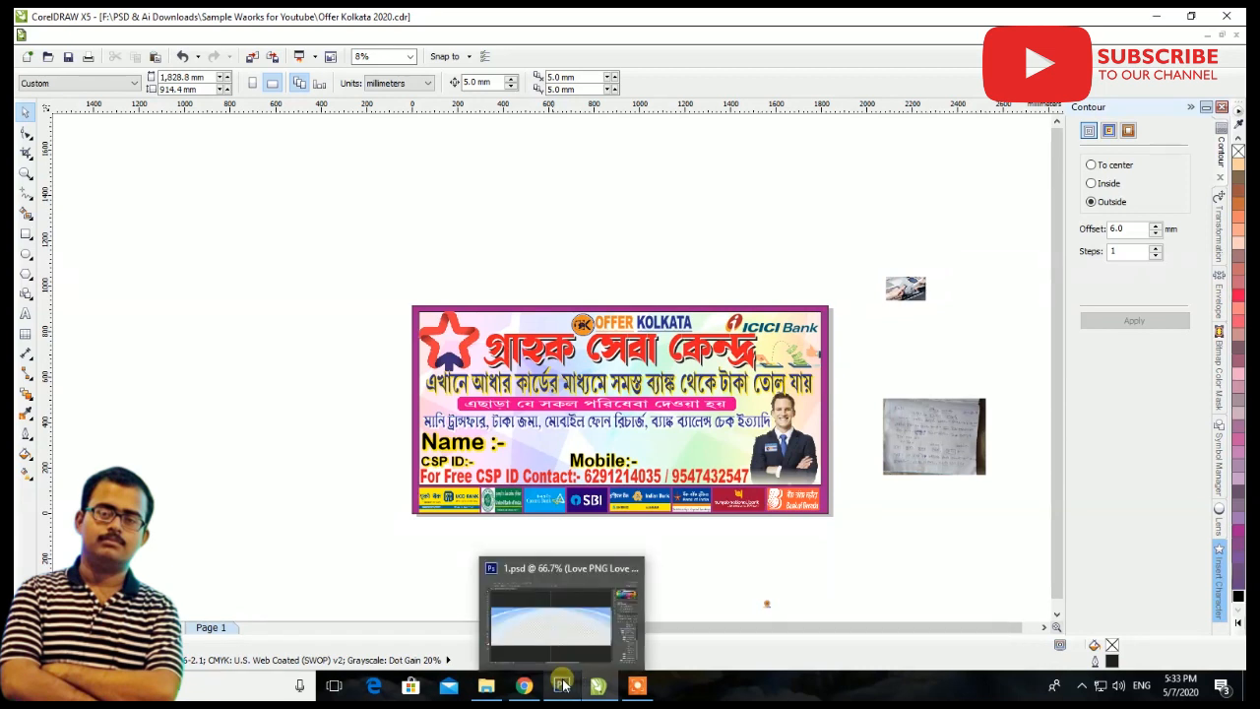
right_click(669, 234)
left_click(718, 301)
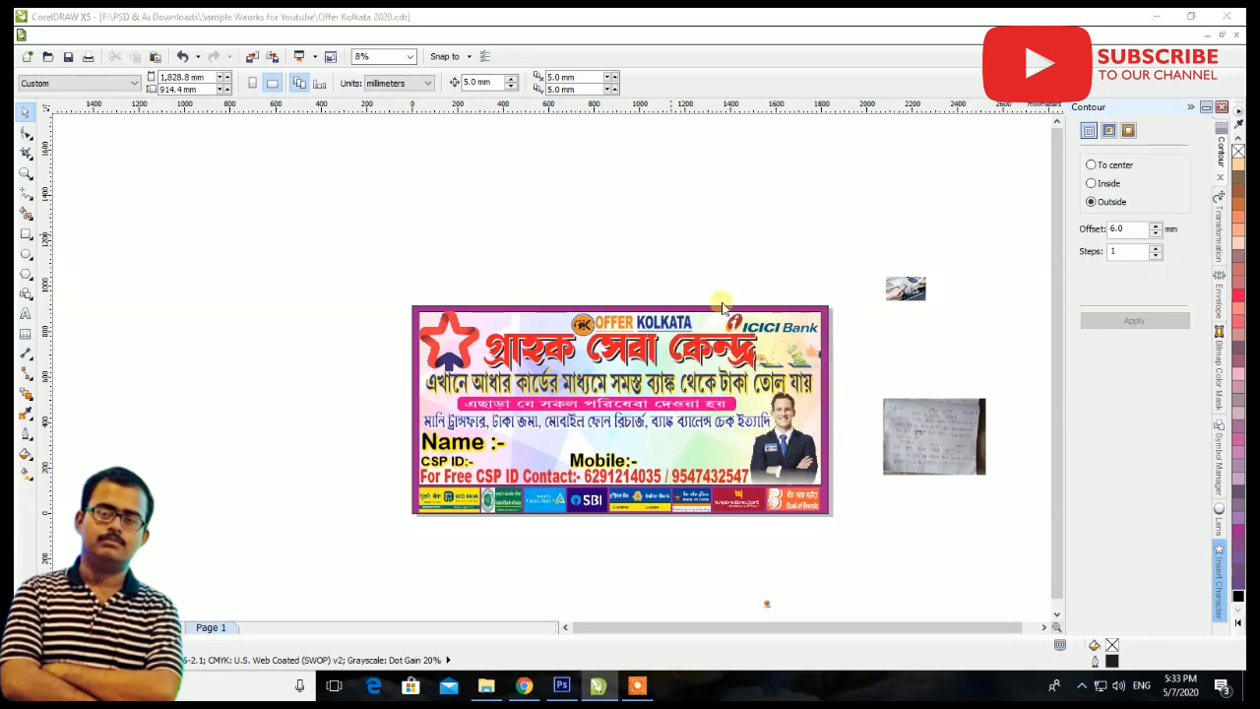
left_click(436, 256)
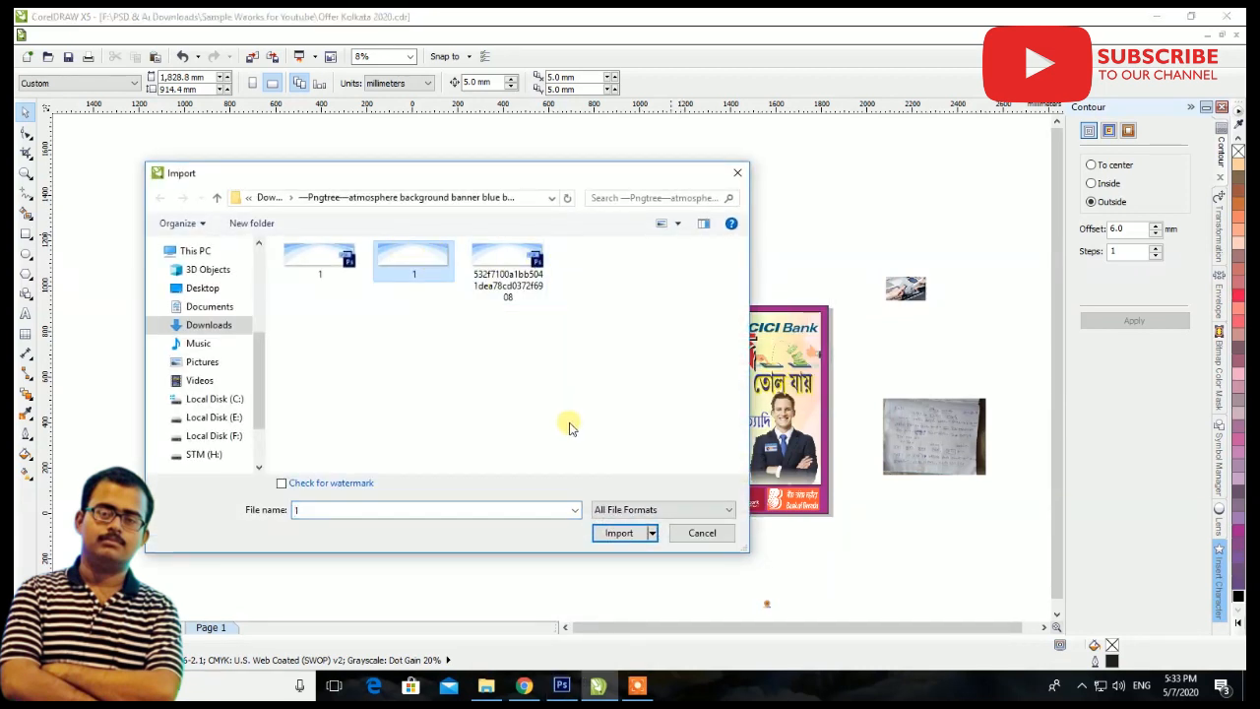
left_click(616, 525)
left_click(525, 362)
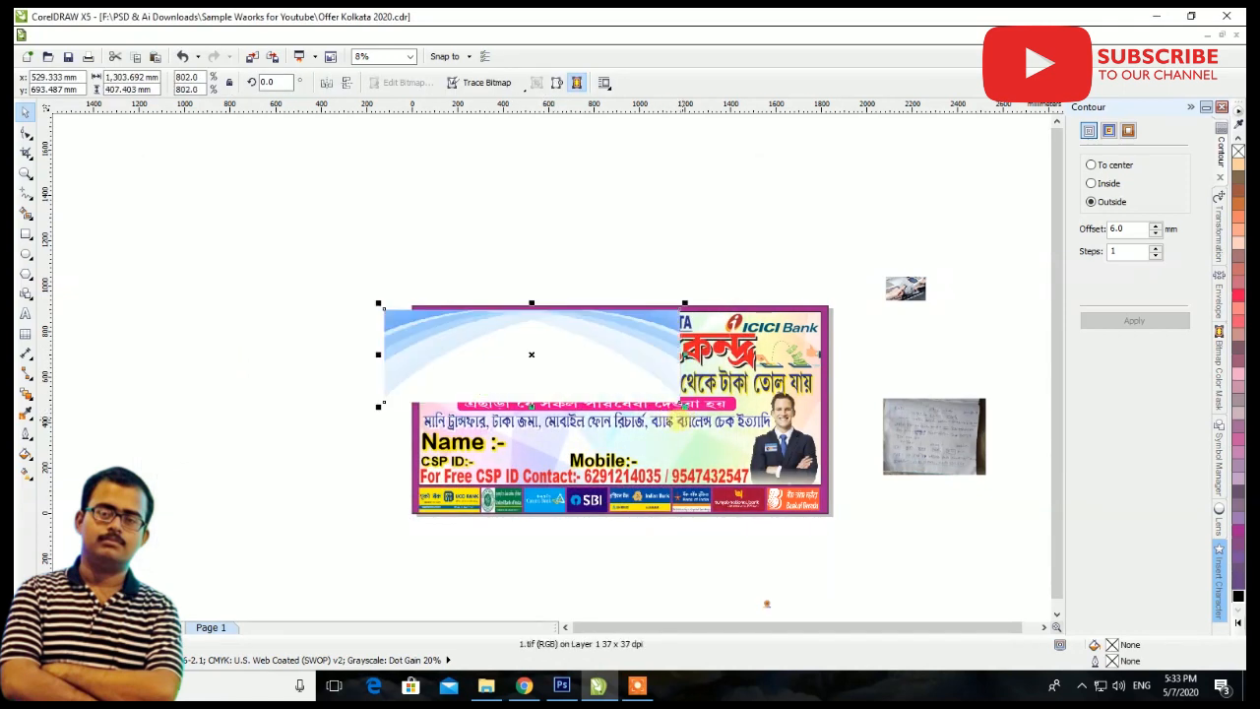
scroll(532, 358, "up", 1)
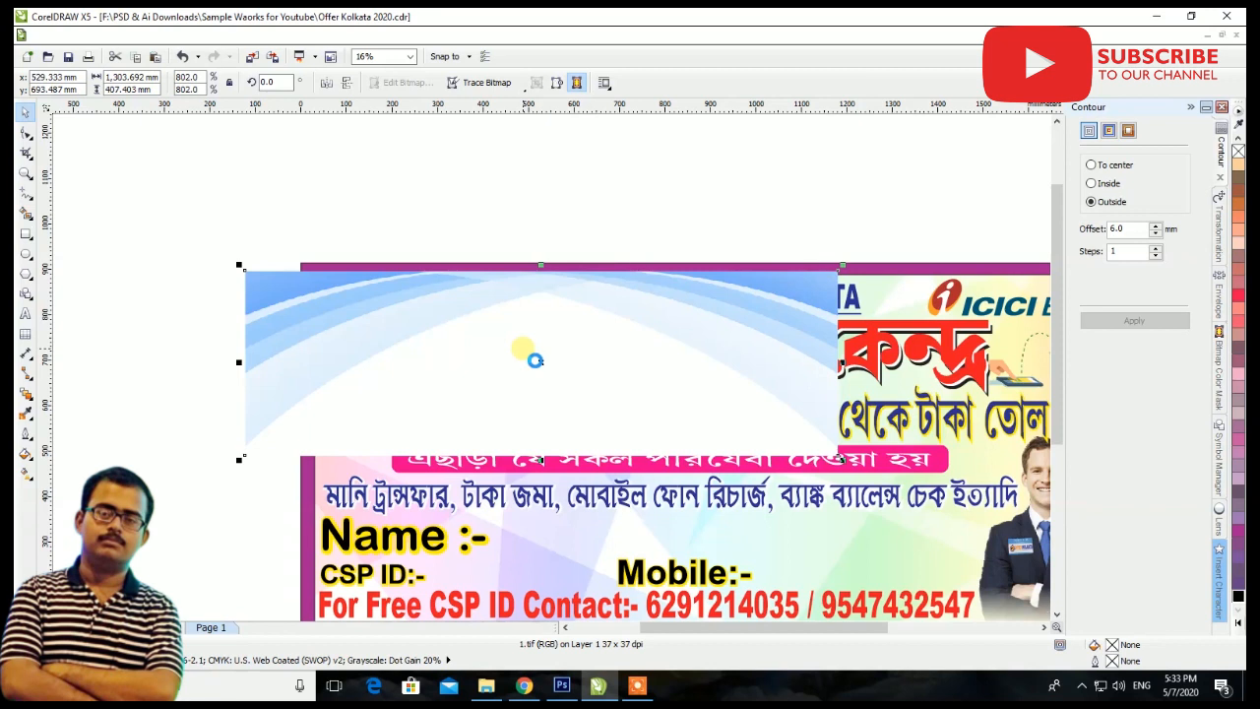
key("Delete")
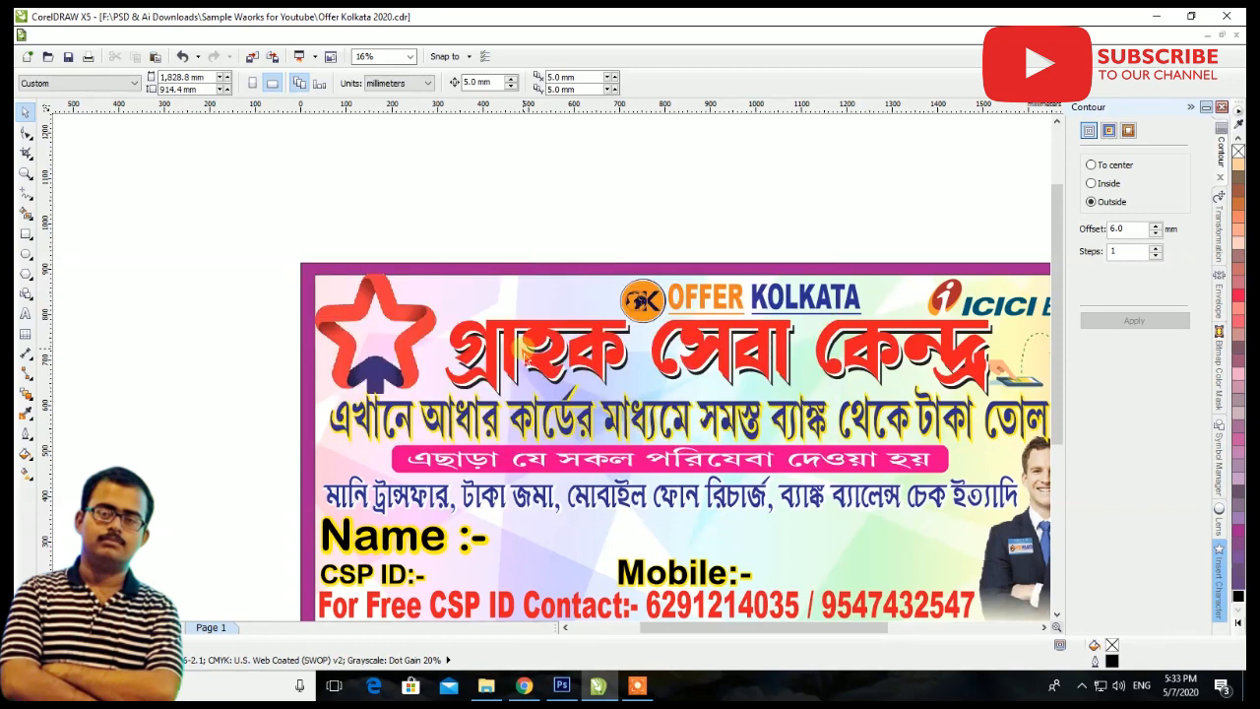
Import the 1.png blue curve image onto the banner and enlarge it proportionally to about 1385 mm wide
right_click(551, 175)
left_click(585, 241)
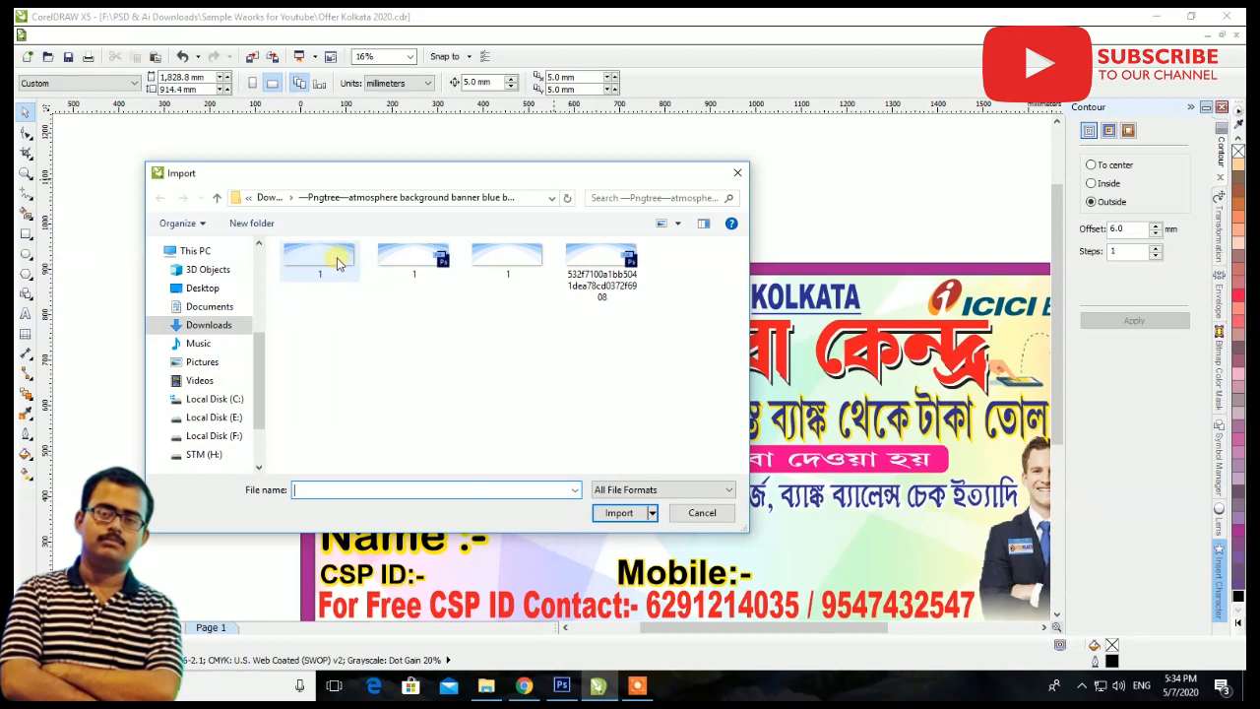
left_click(338, 264)
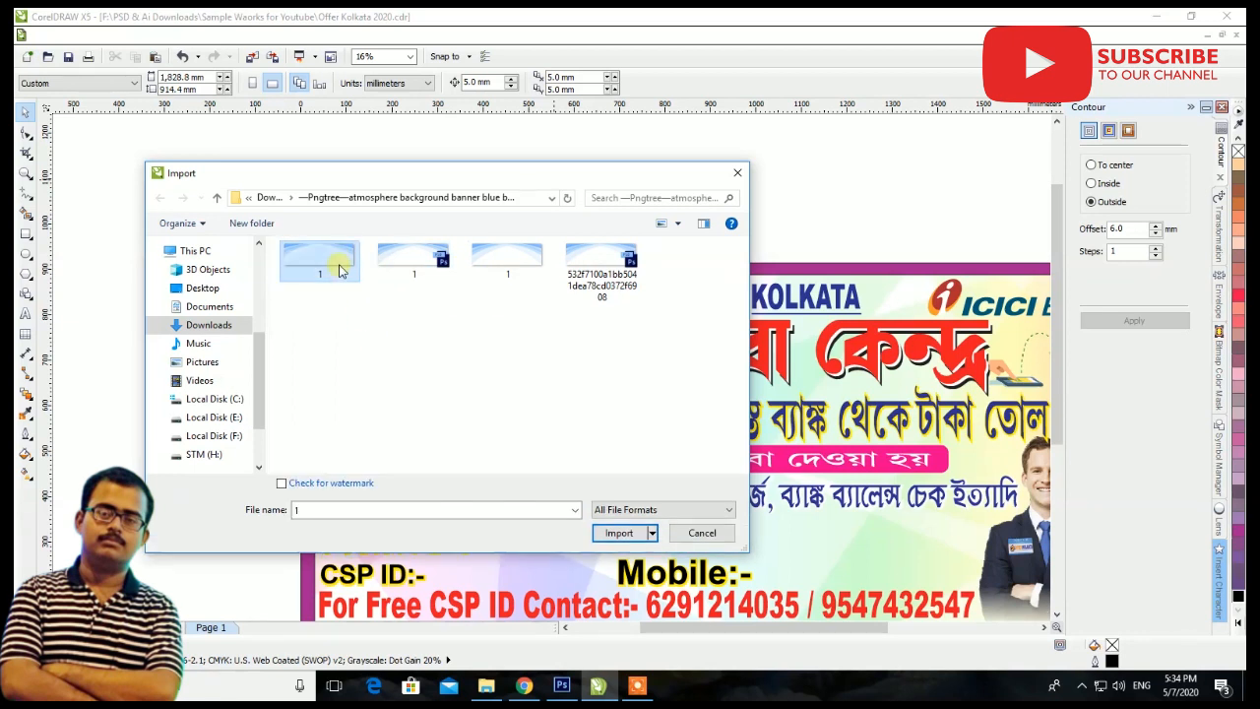
left_click(621, 532)
left_click(548, 360)
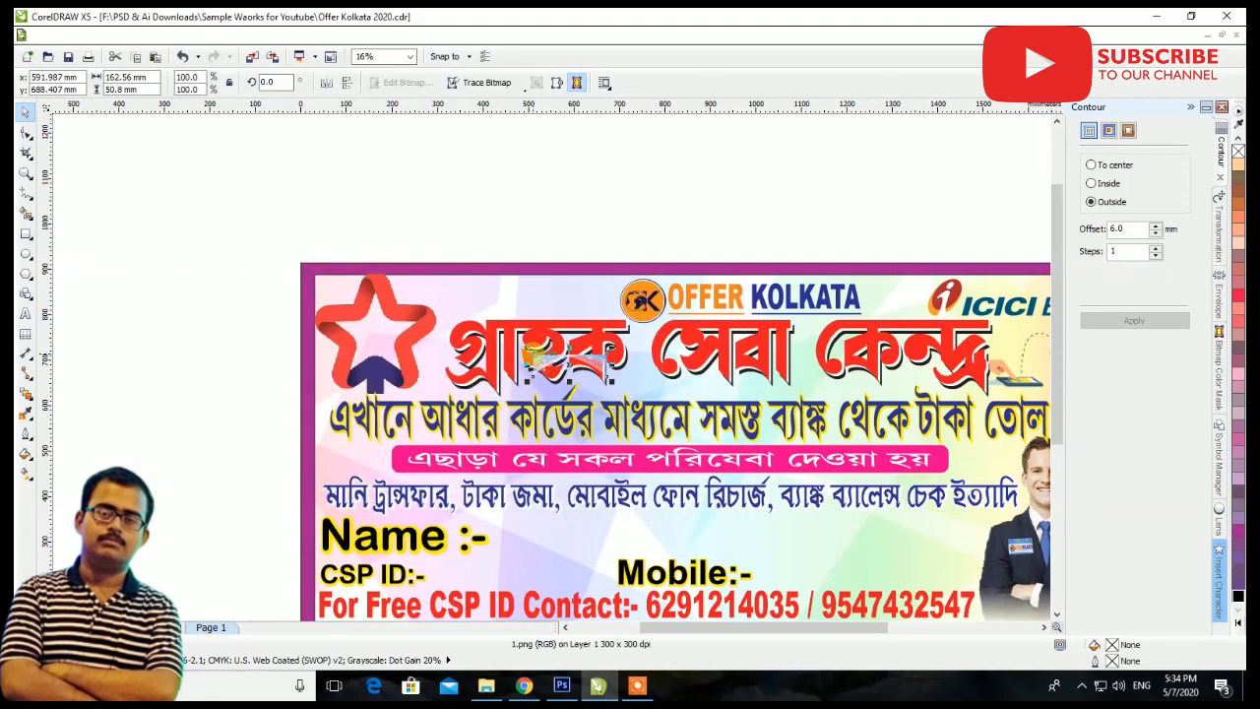
scroll(544, 362, "down", 2)
scroll(556, 376, "up", 1)
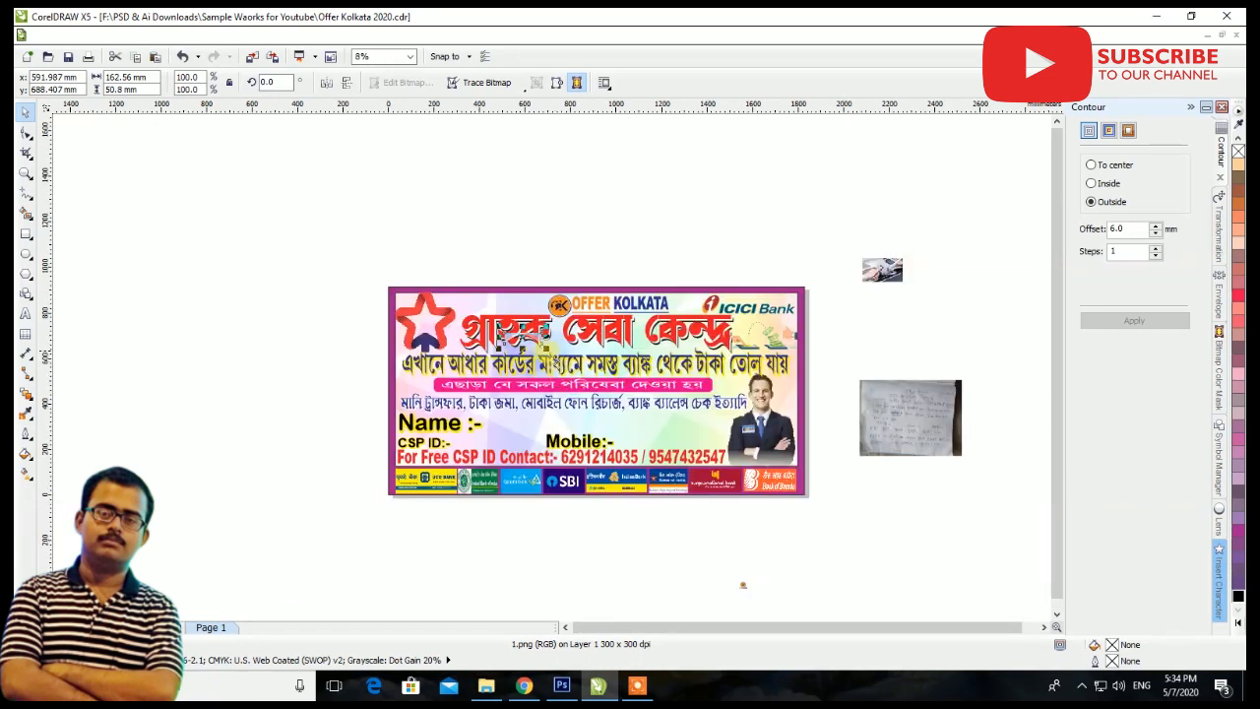
left_click_drag(543, 344, 686, 393)
scroll(531, 313, "up", 1)
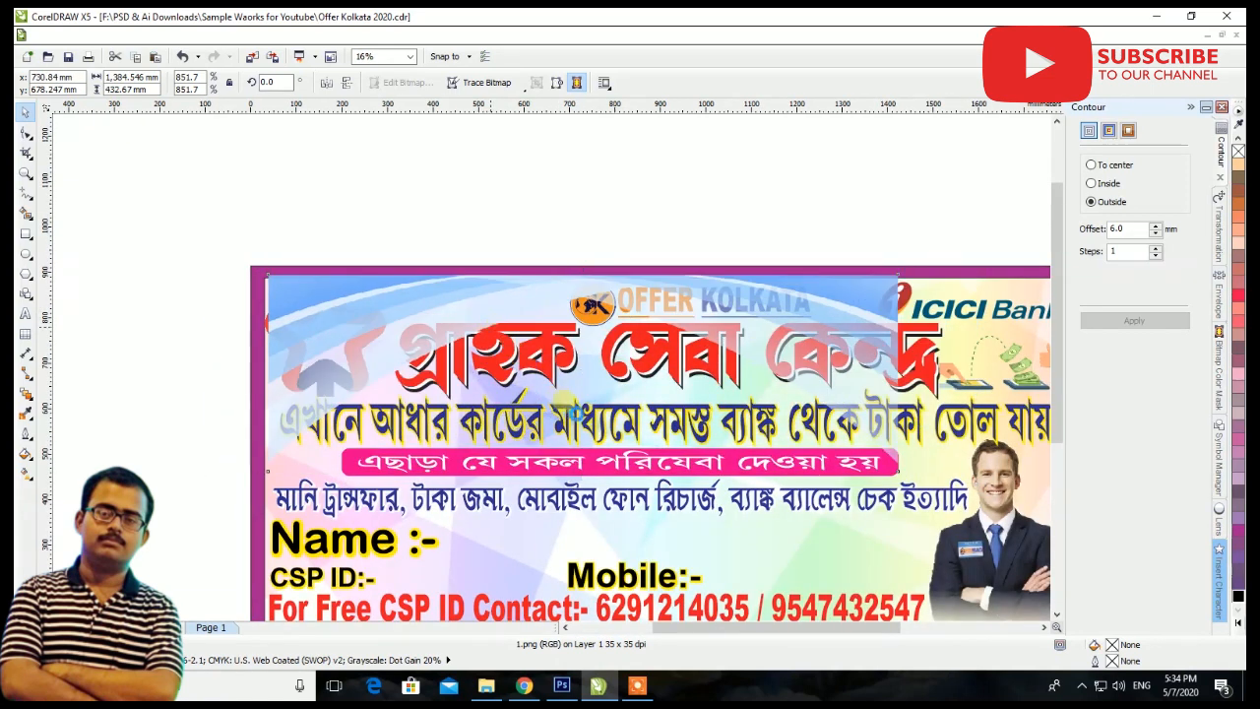
Place the blue curve image inside the banner background's PowerClip and enlarge it to about 1760 mm wide
key("Delete")
key("ctrl+z")
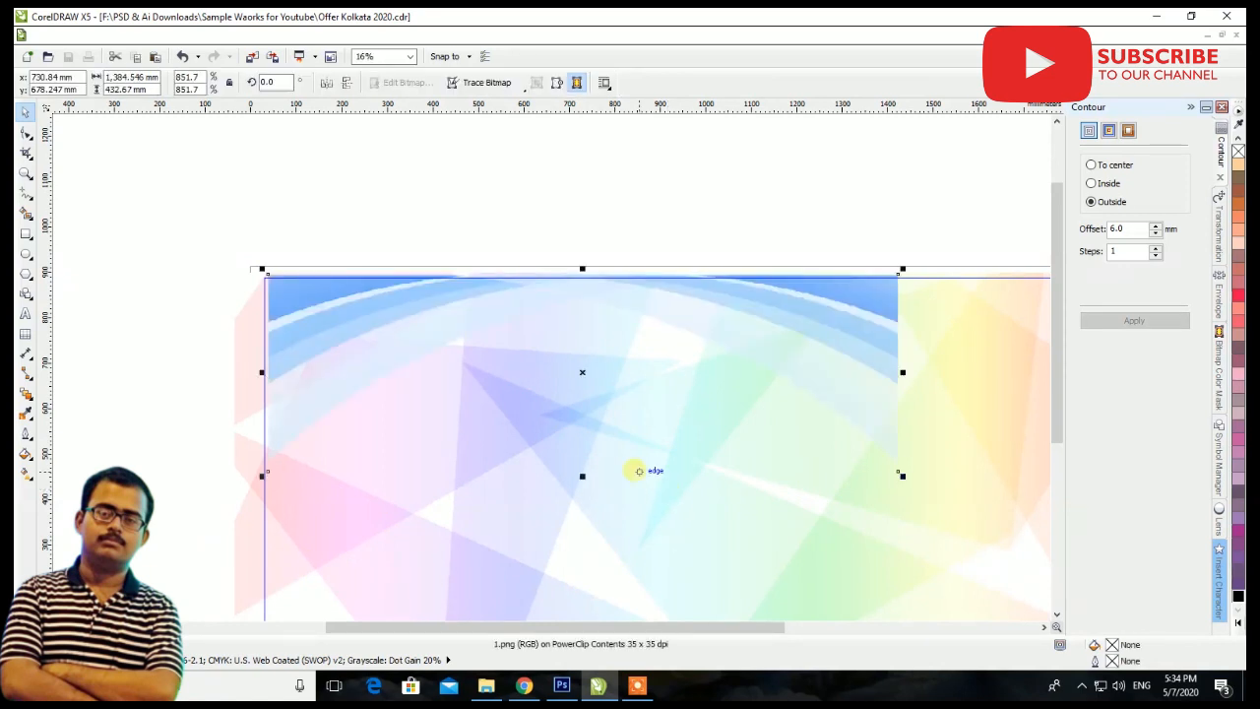
scroll(652, 361, "down", 1)
left_click_drag(778, 421, 864, 455)
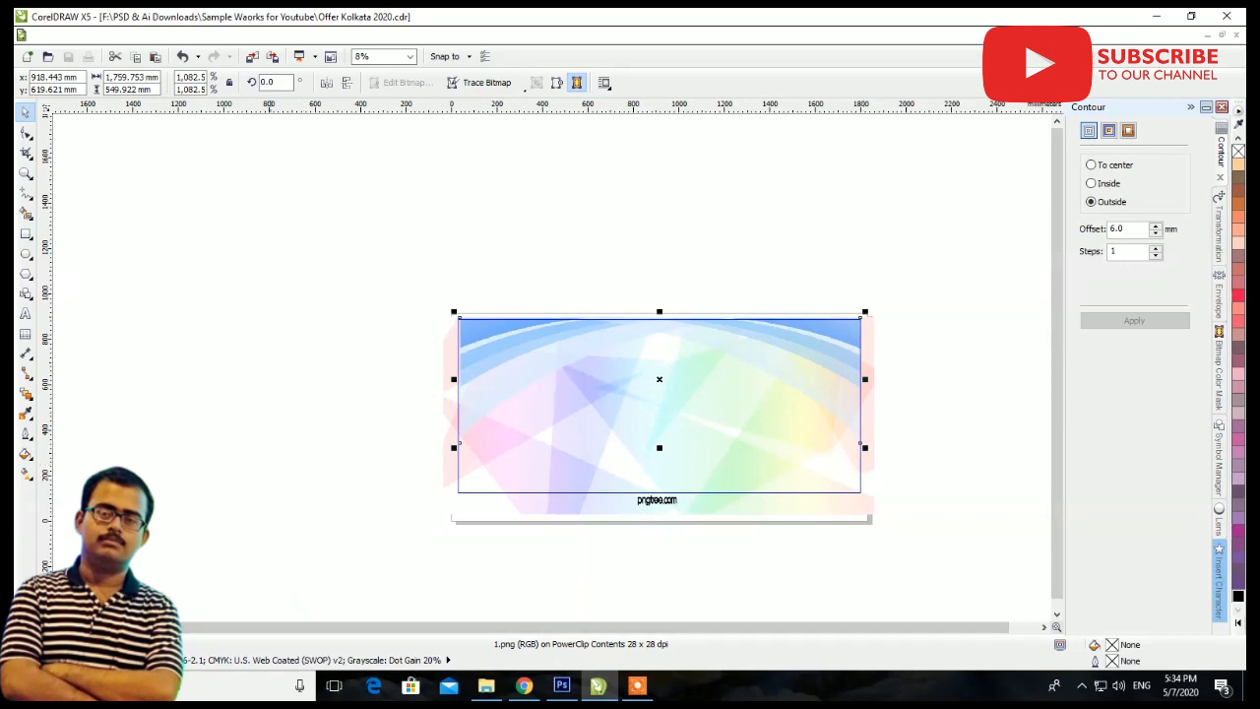
left_click(96, 627)
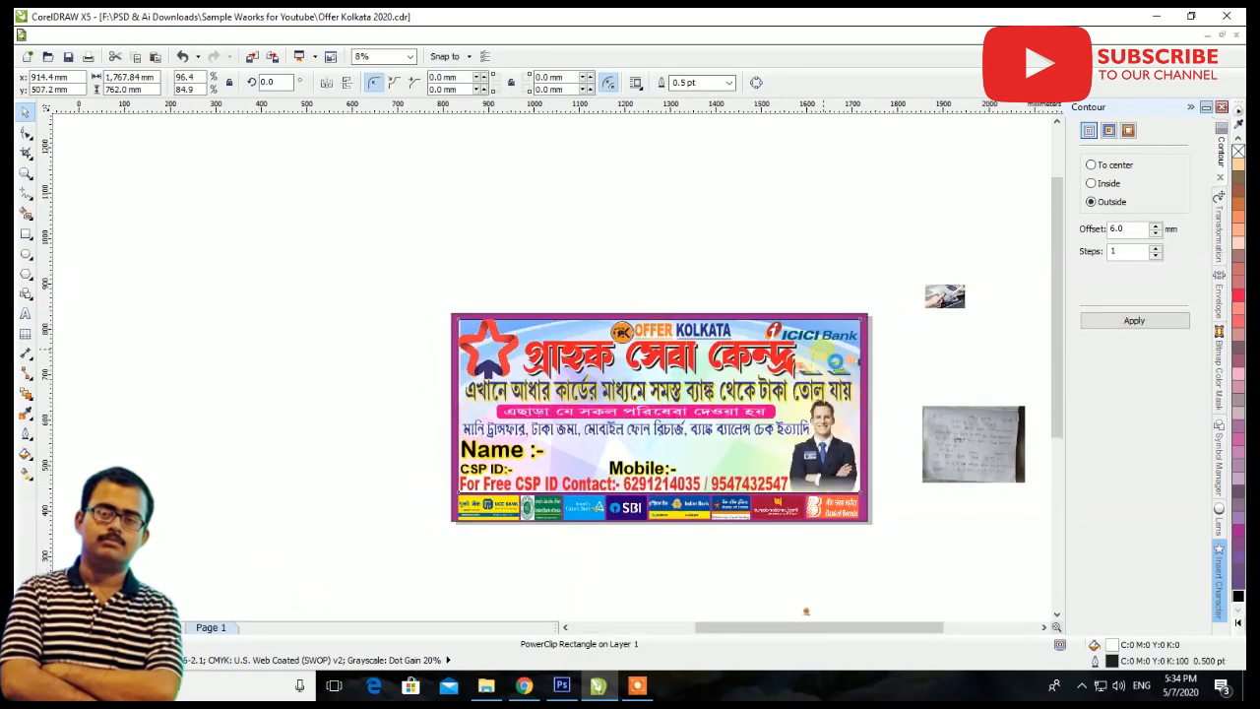
Inside the background PowerClip, enlarge the blue curve image to about 1857 mm wide and center it over the frame's upper part
scroll(823, 347, "up", 1)
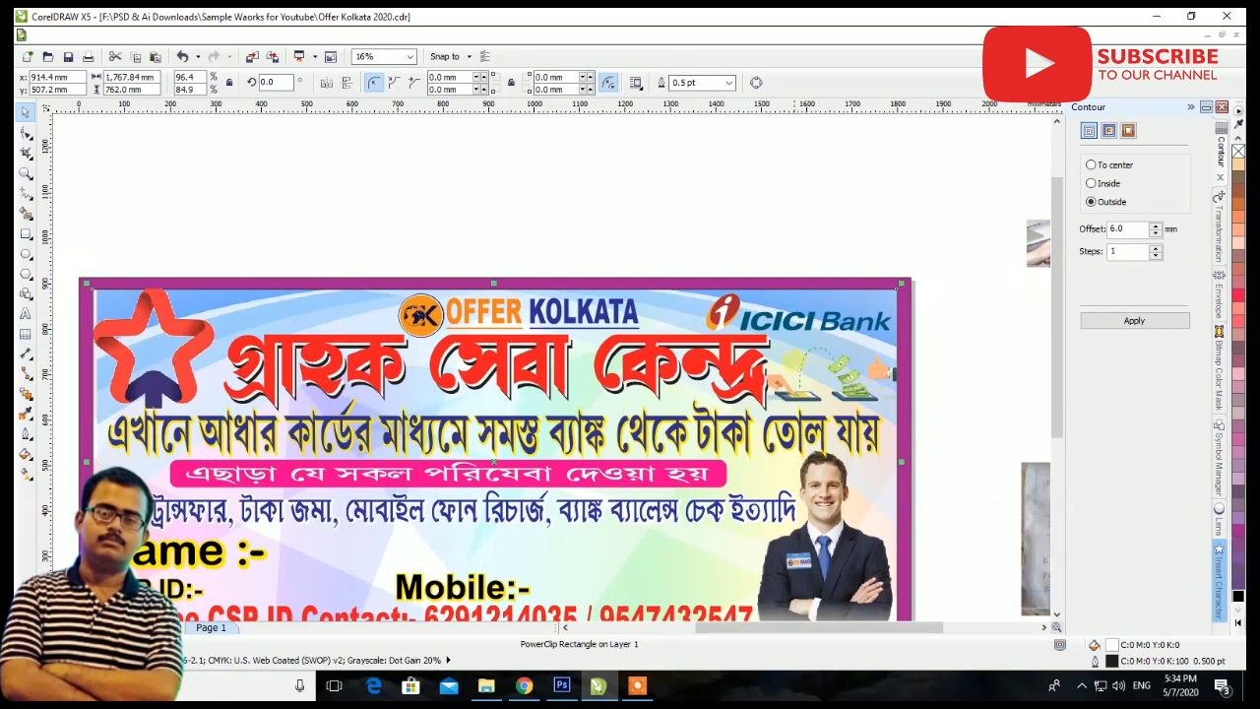
left_click(831, 354)
left_click(329, 319, "ctrl")
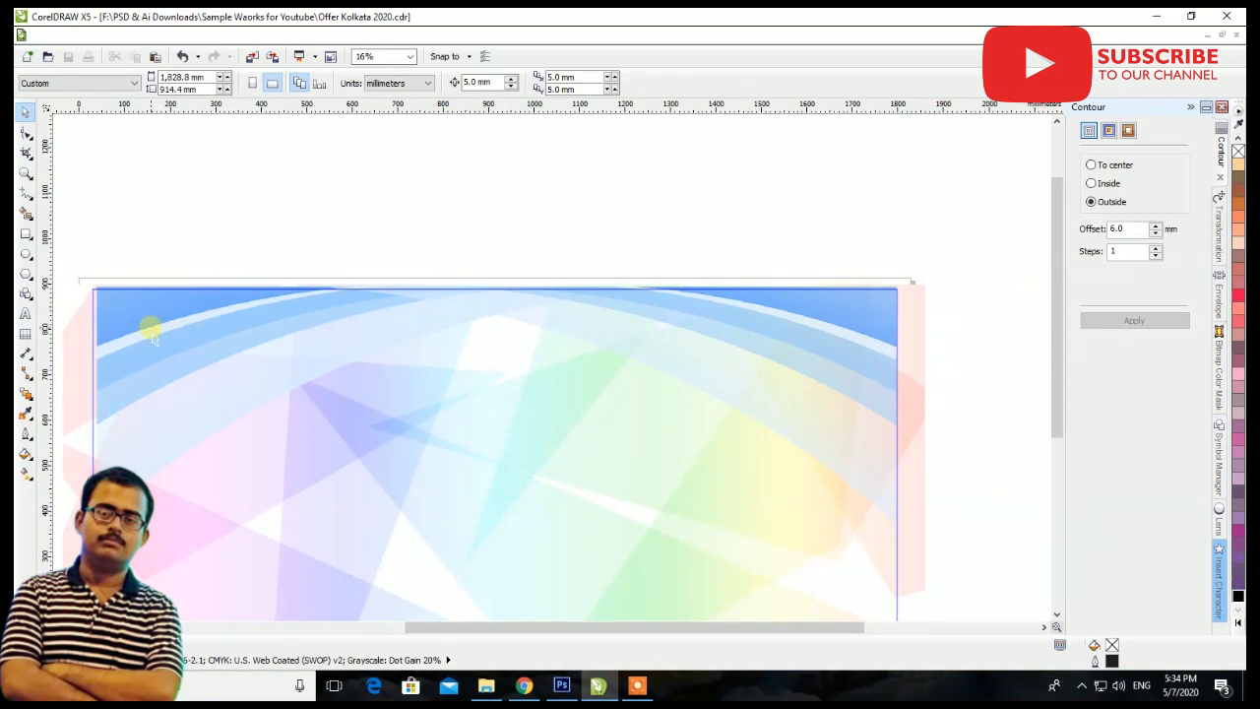
left_click(149, 335)
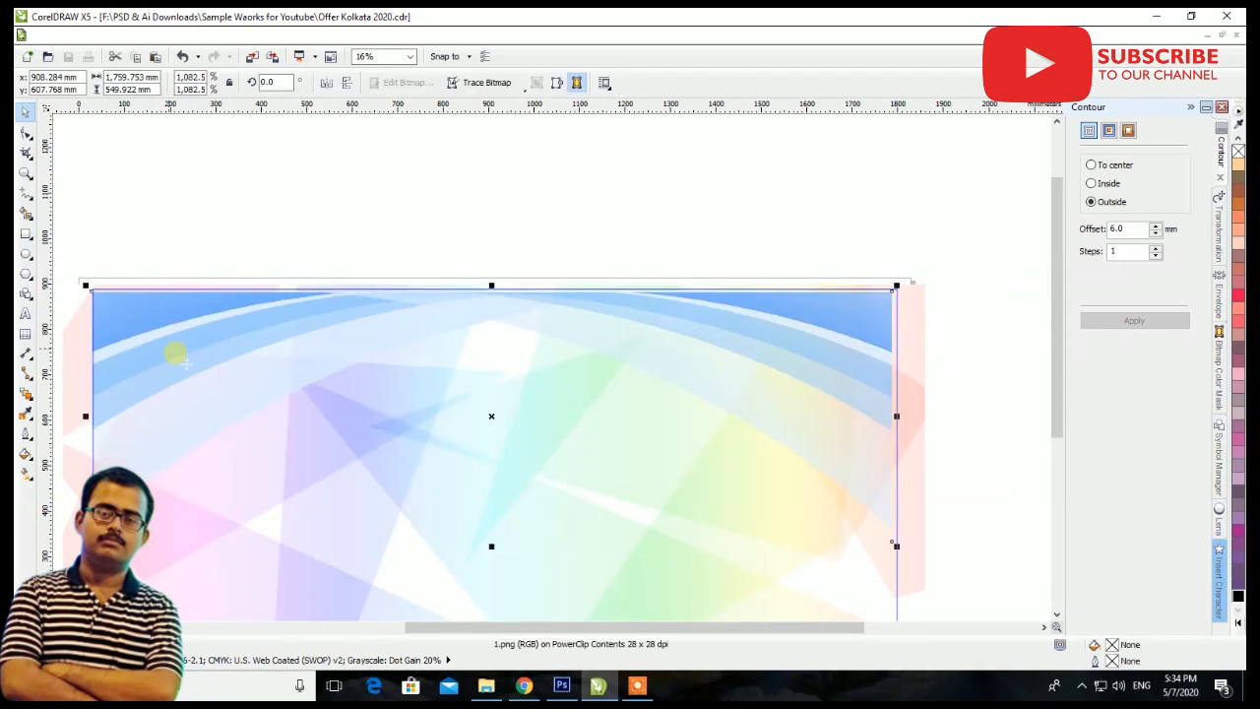
left_click_drag(896, 284, 939, 254)
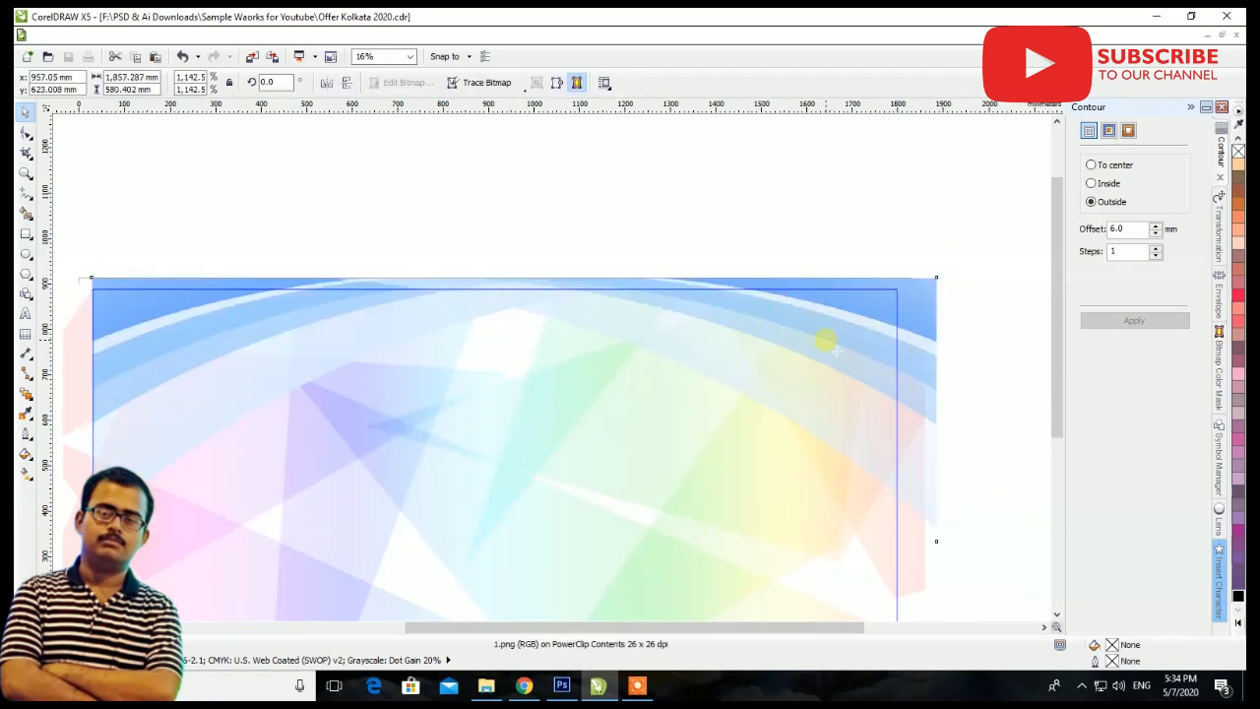
left_click_drag(836, 360, 822, 361)
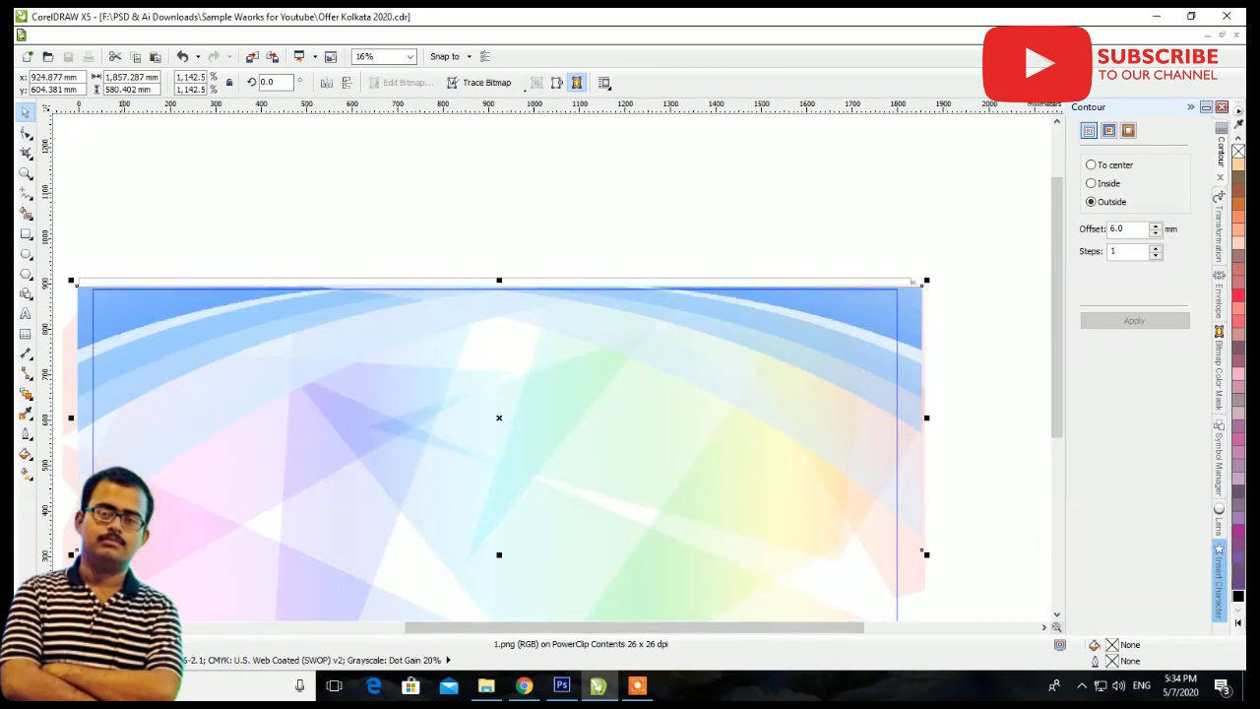
left_click(103, 627)
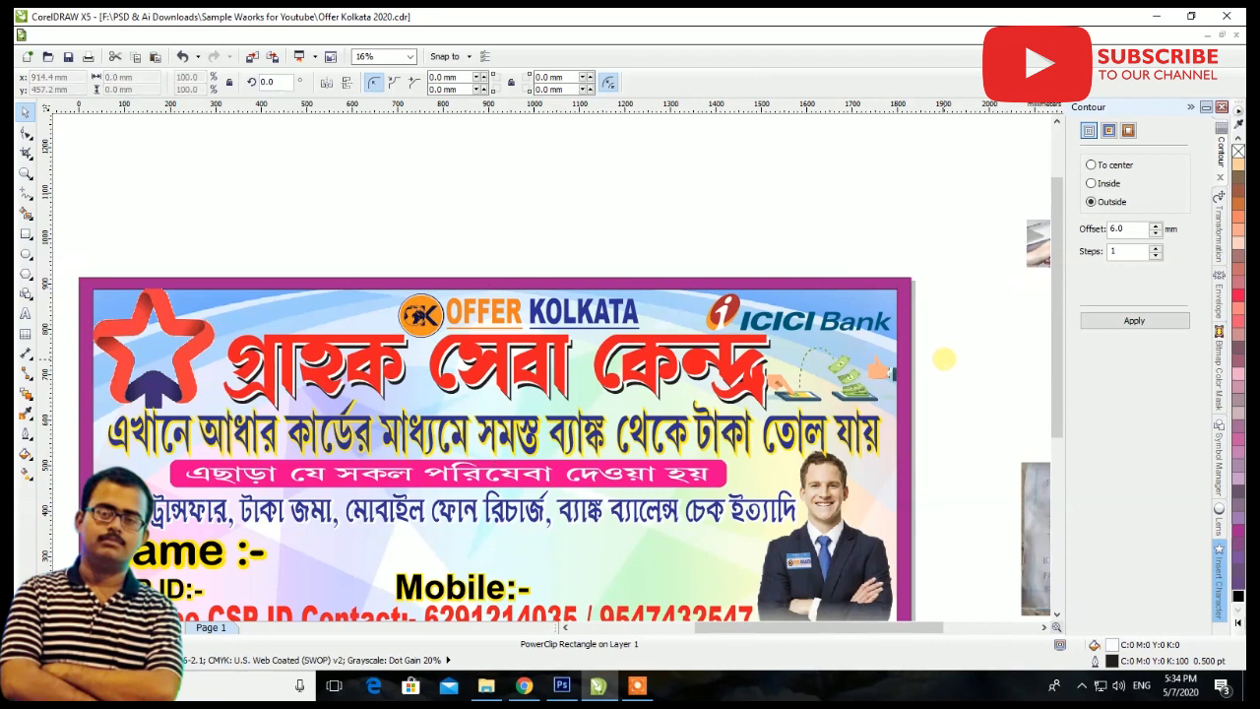
left_click(944, 360)
Try the hand and payment-machine photo at about 477 mm wide below the banner, and delete it
scroll(547, 296, "down", 1)
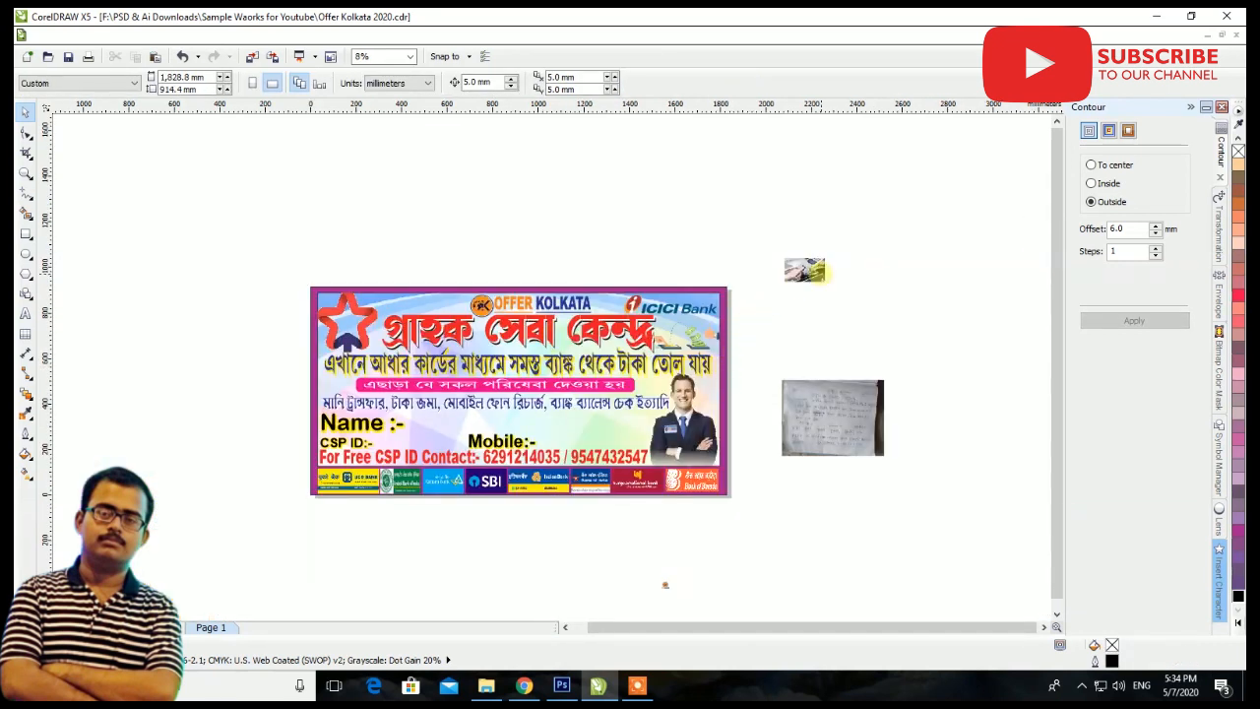
left_click_drag(804, 267, 355, 521)
scroll(355, 522, "up", 1)
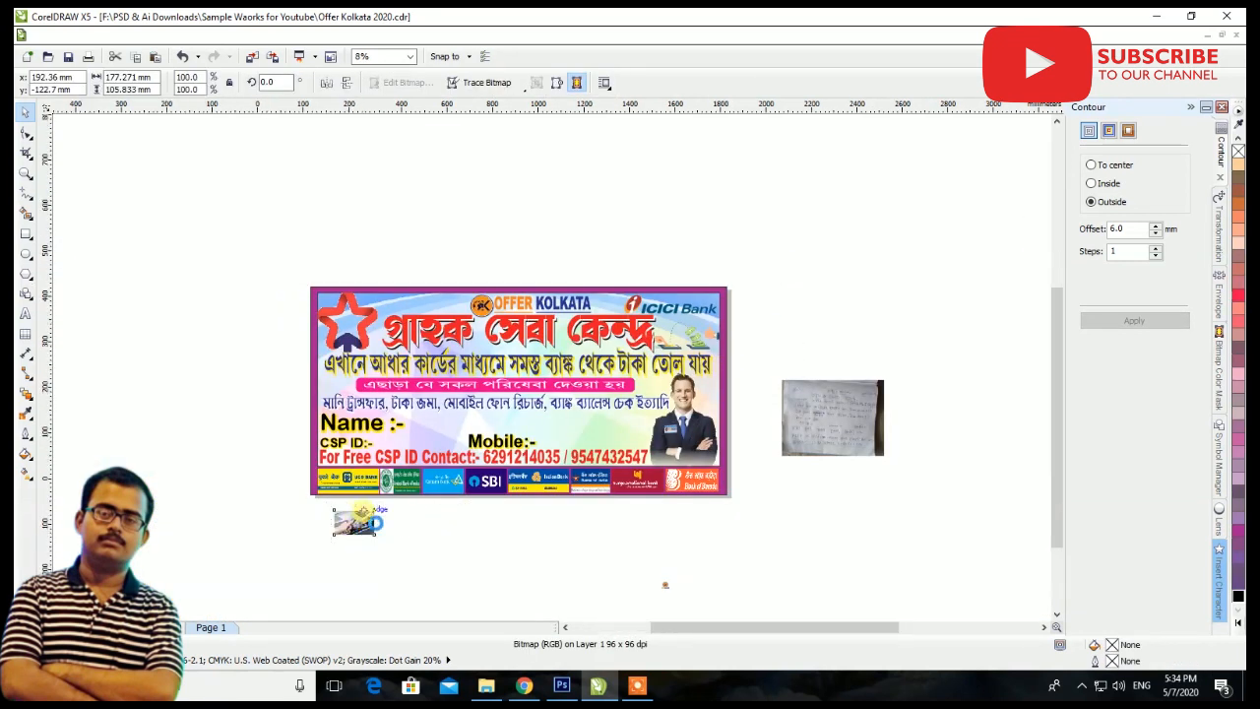
left_click_drag(391, 563, 486, 617)
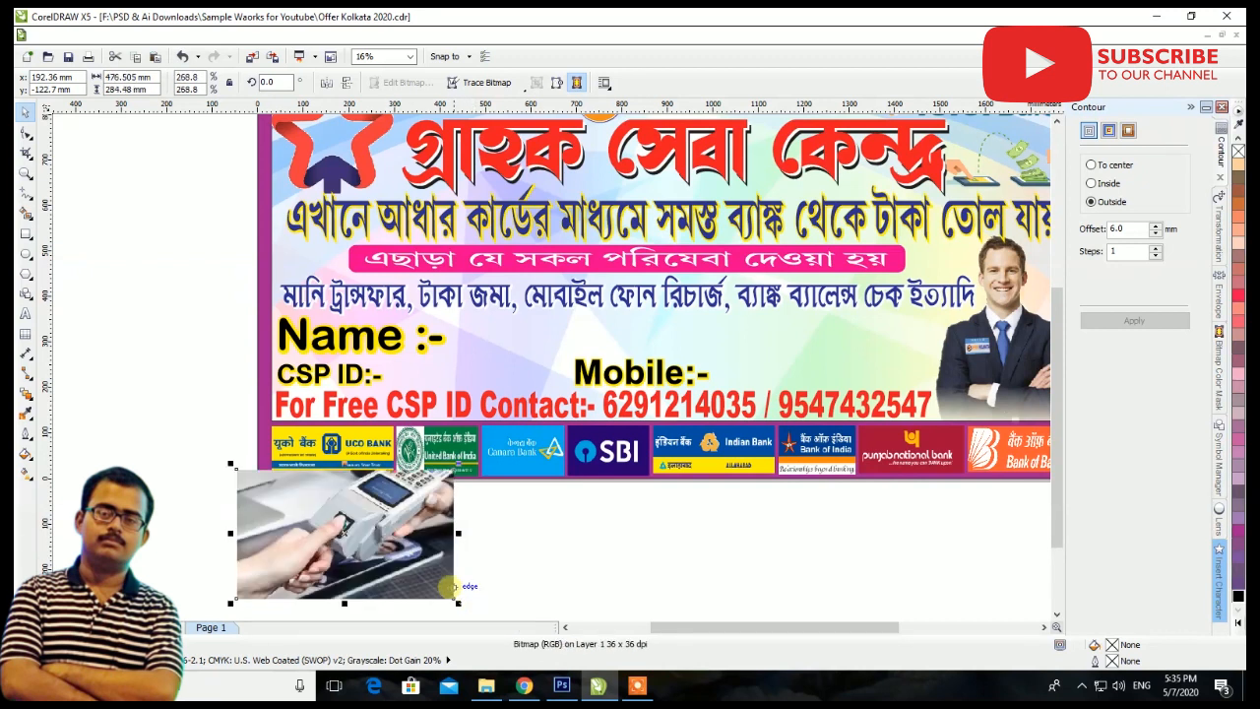
key("Delete")
scroll(442, 554, "down", 1)
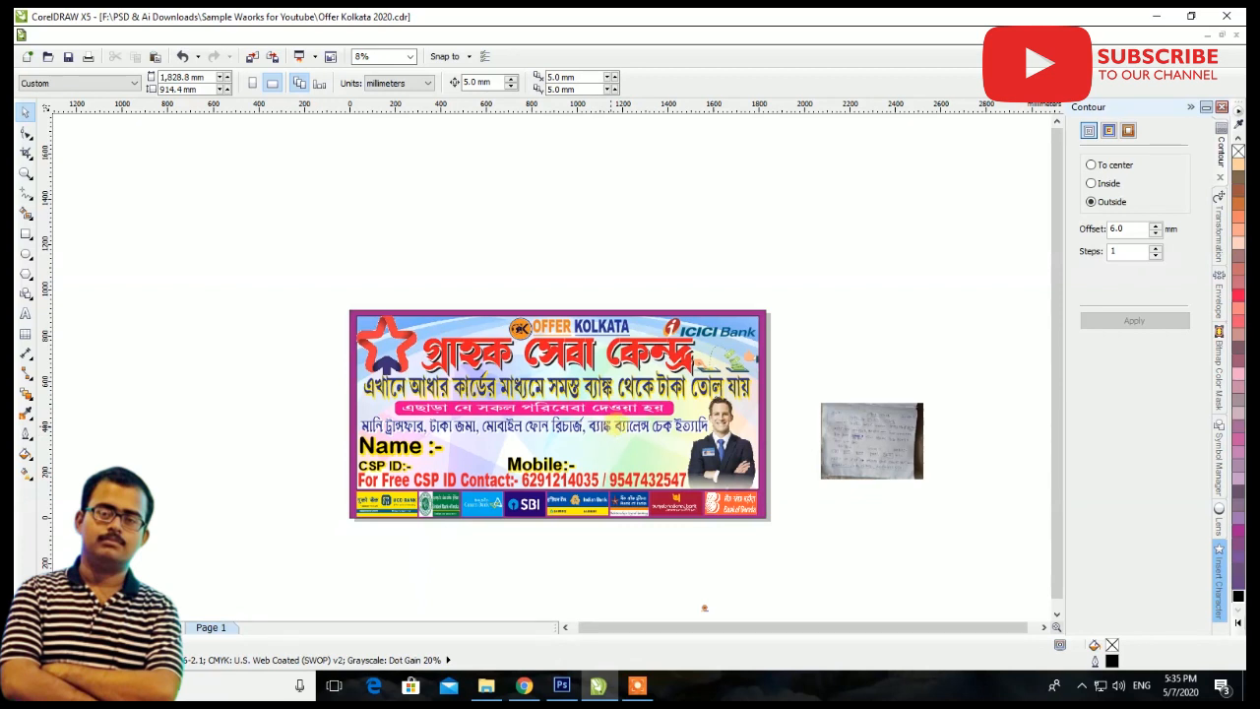
Enlarge the handwritten notes photo to about 1312 mm wide beside the banner and compare its content with the layout
left_click_drag(889, 417, 216, 327)
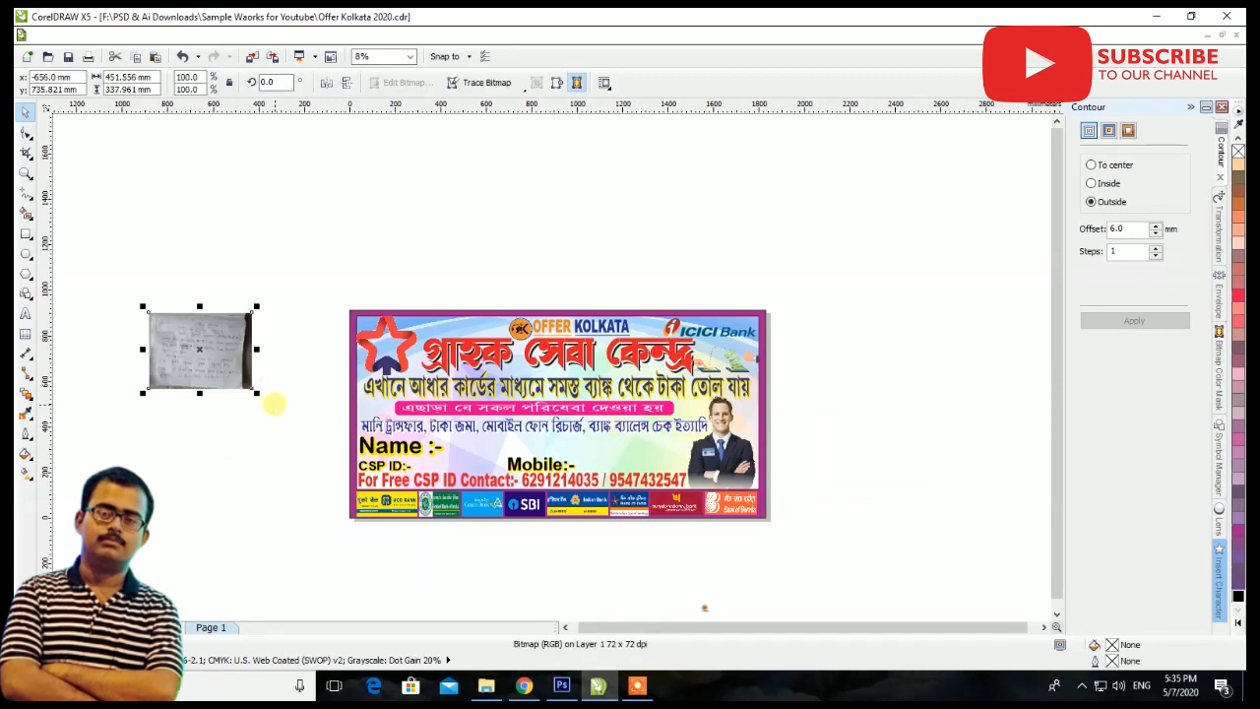
left_click_drag(257, 392, 349, 462)
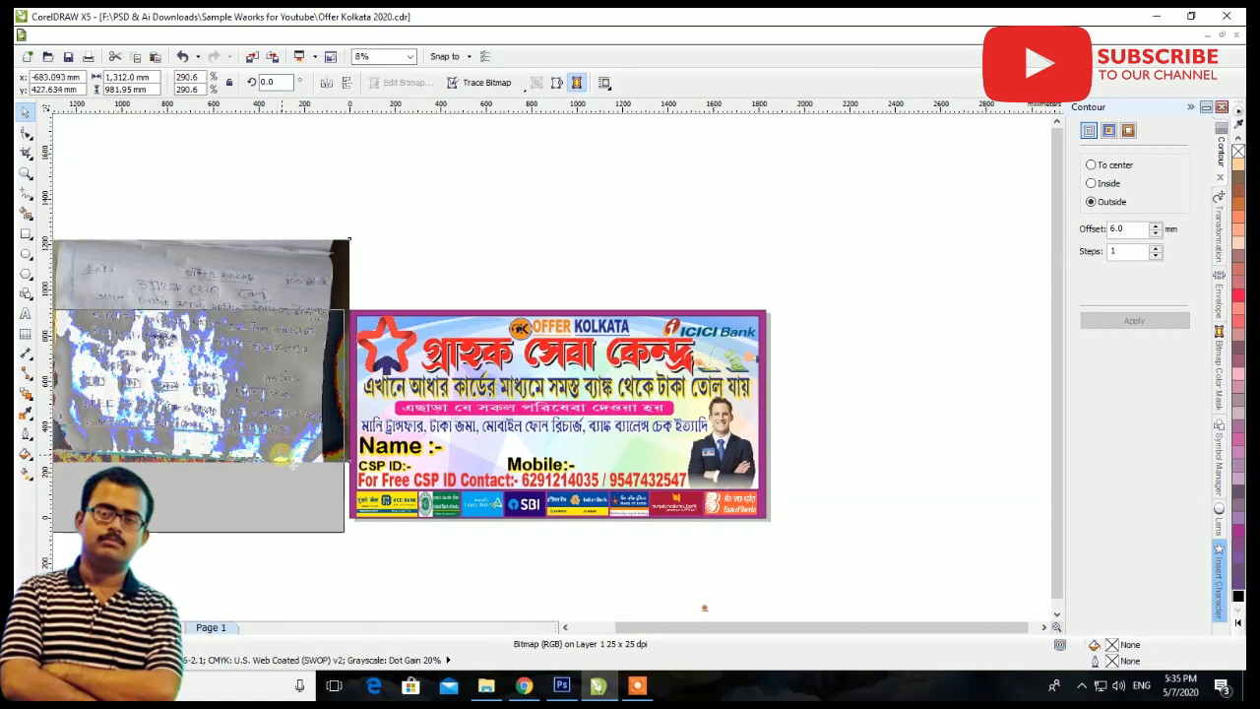
scroll(590, 467, "down", 1)
scroll(450, 451, "up", 2)
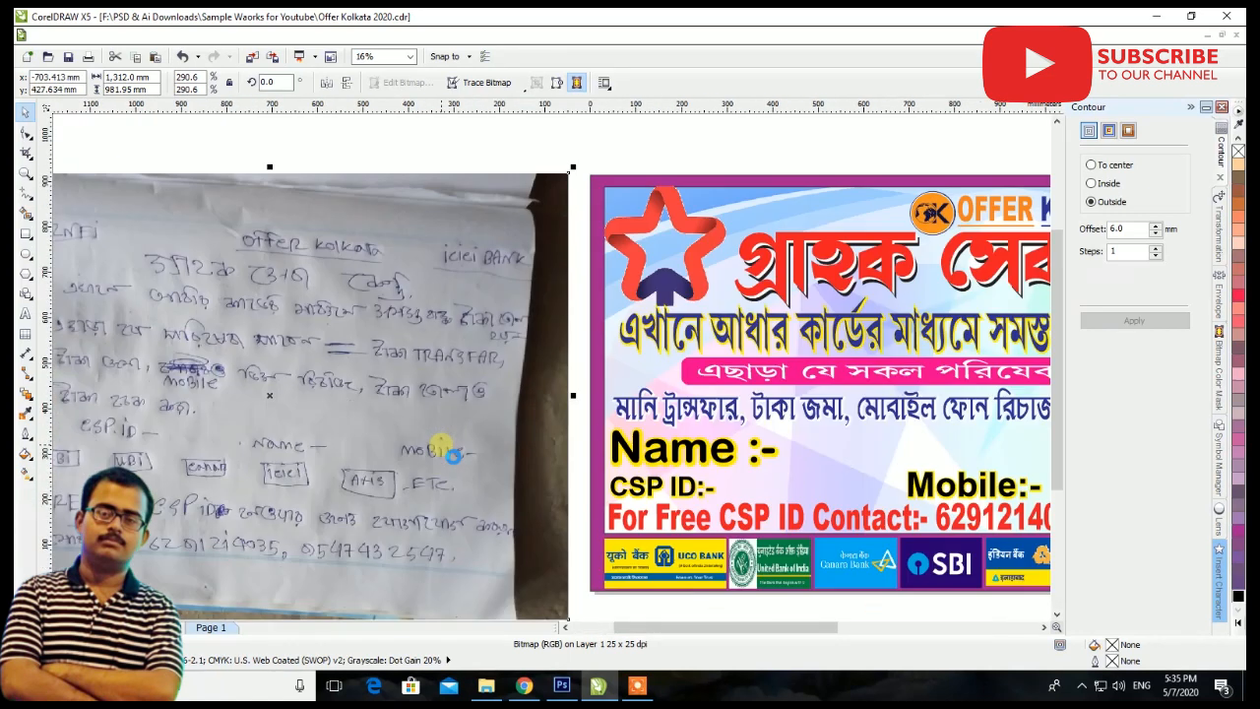
scroll(448, 451, "down", 1)
scroll(891, 452, "up", 1)
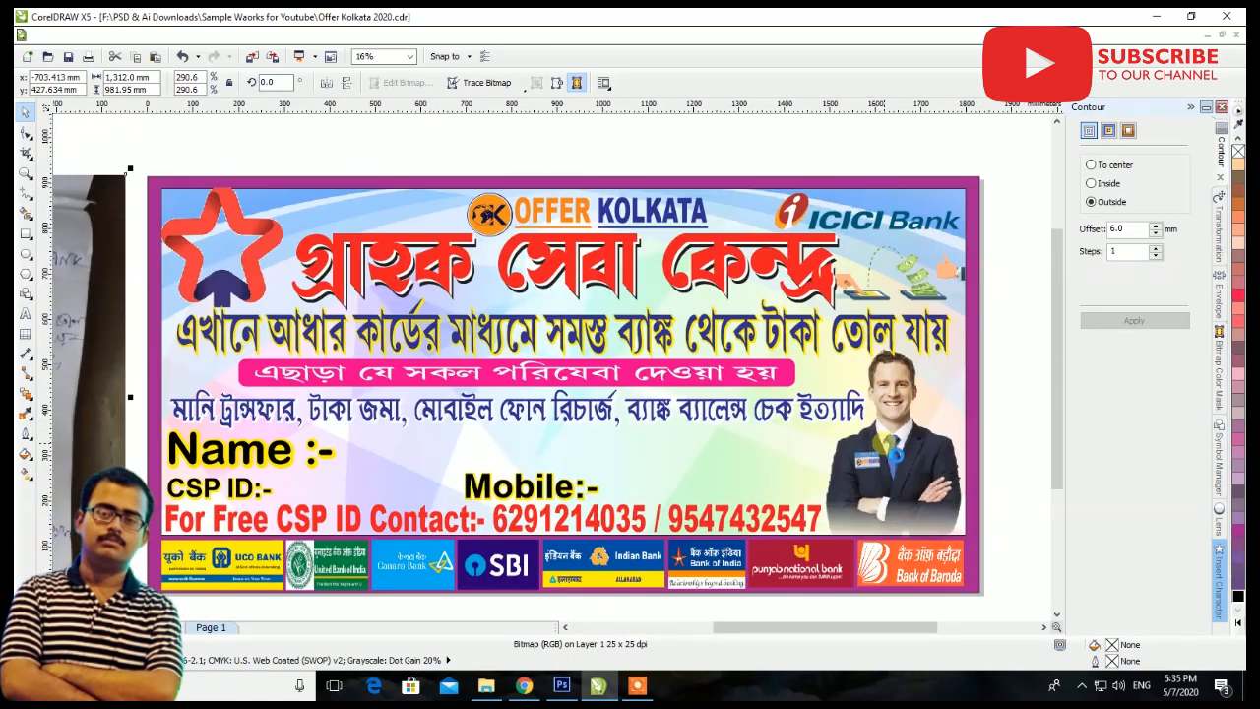
scroll(891, 453, "down", 1)
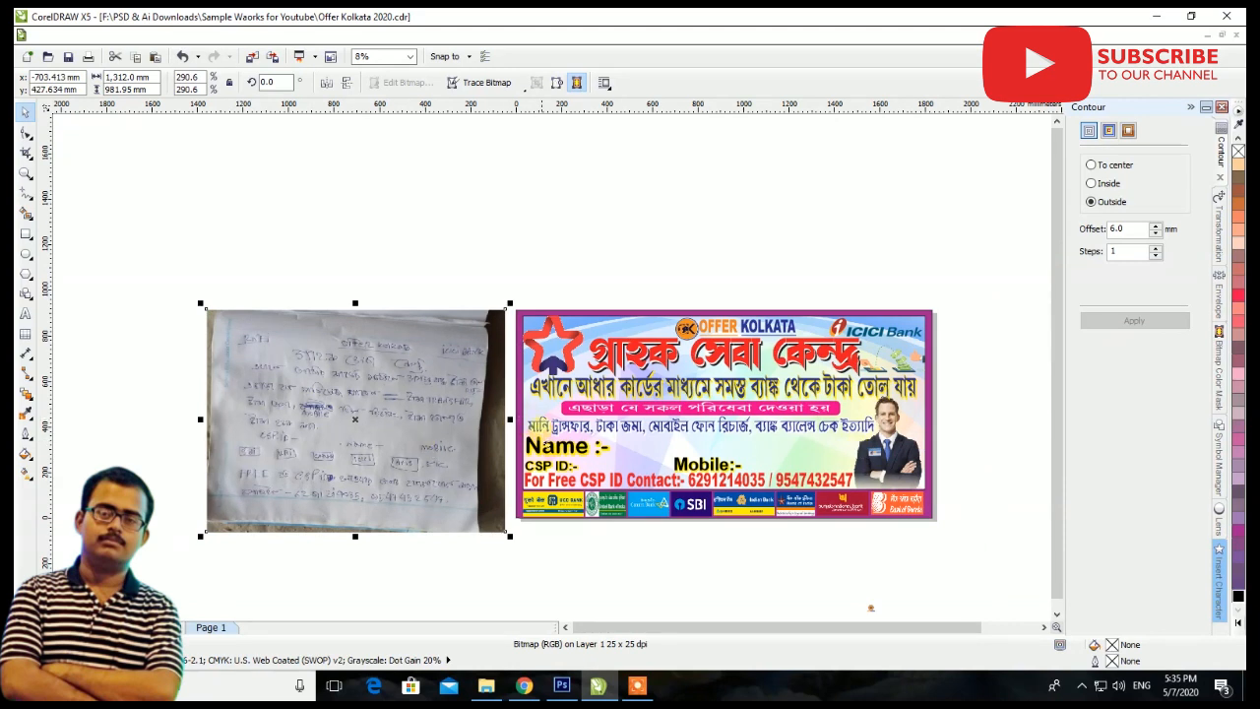
Delete the handwritten notes photo and show the whole banner enlarged with the Contour docker collapsed
key("Delete")
left_click(26, 176)
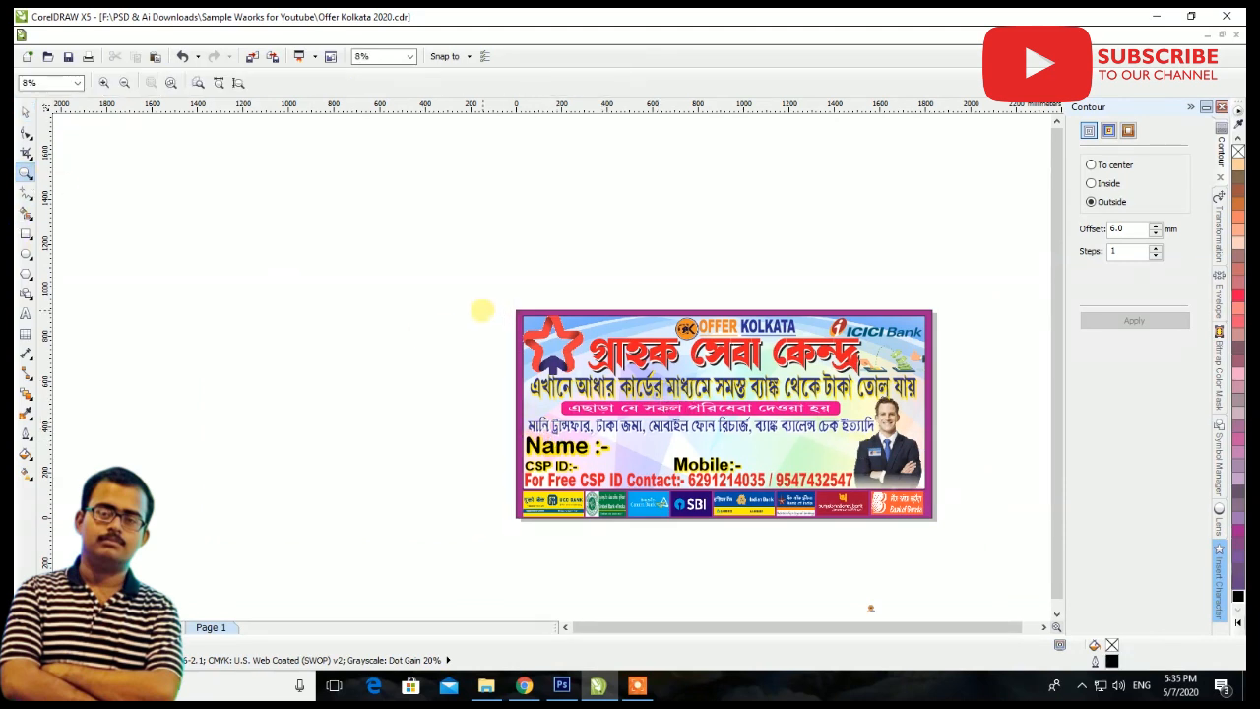
left_click_drag(512, 307, 933, 526)
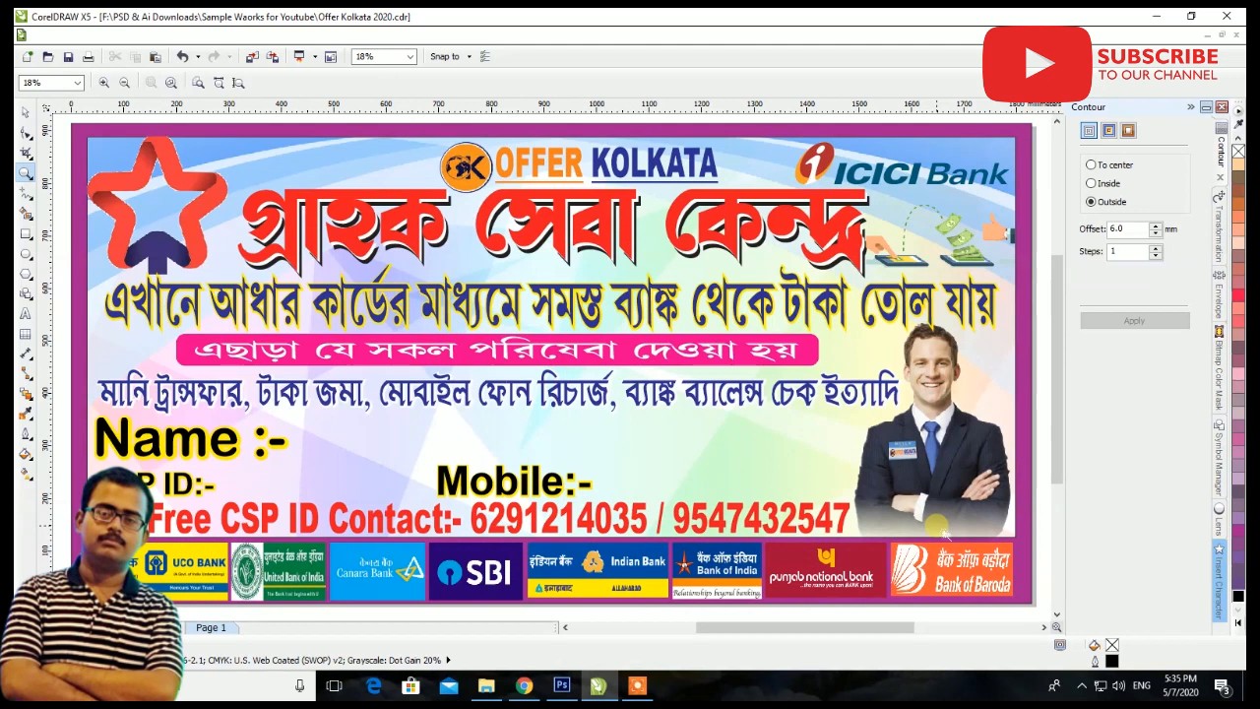
left_click(1192, 107)
left_click(26, 112)
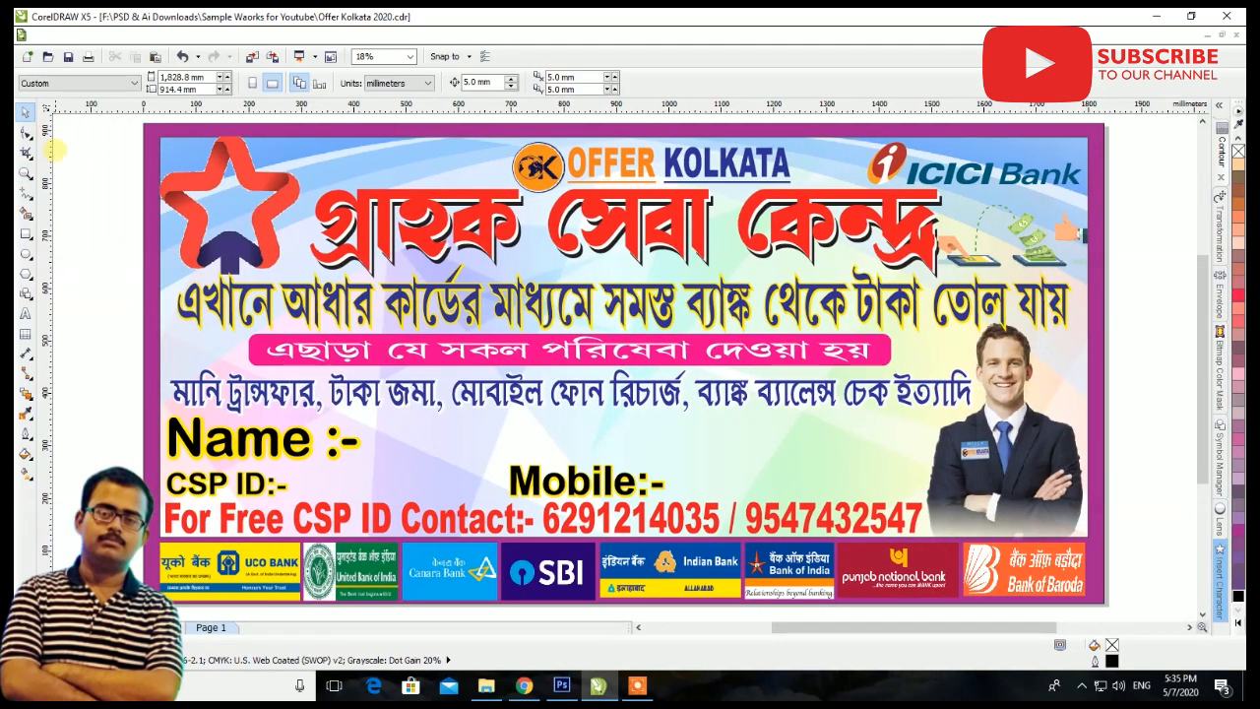